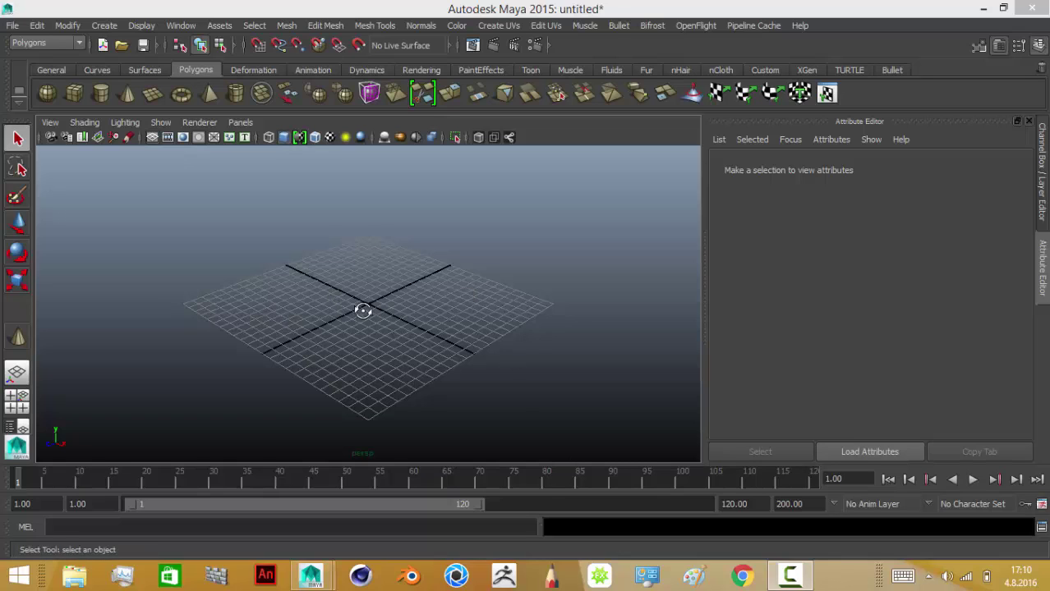
Step: In the four-view layout, load the Desktop witch hat jpg as the front view's image plane
{"action": "left_click_drag", "start_coordinate": [363, 307], "coordinate": [411, 305], "text": "alt"}
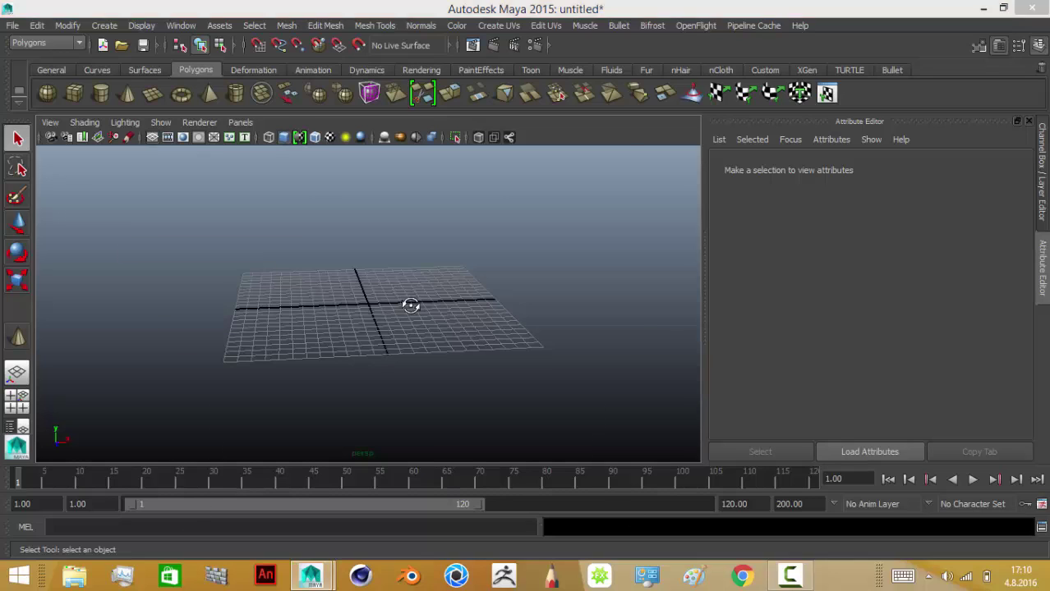
{"action": "key", "text": "space"}
{"action": "key", "text": "space"}
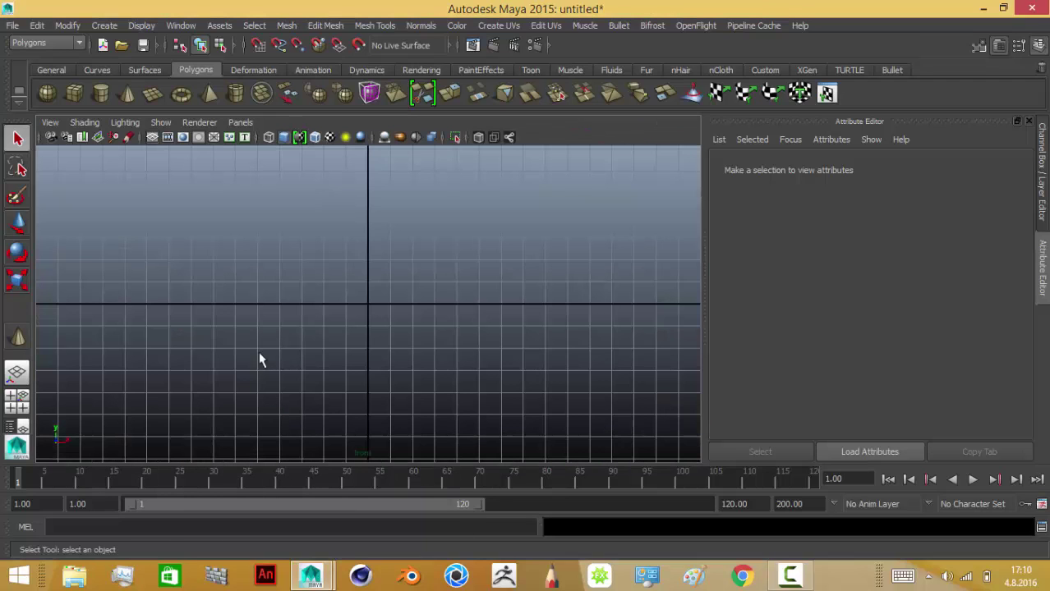
{"action": "left_click", "coordinate": [98, 138]}
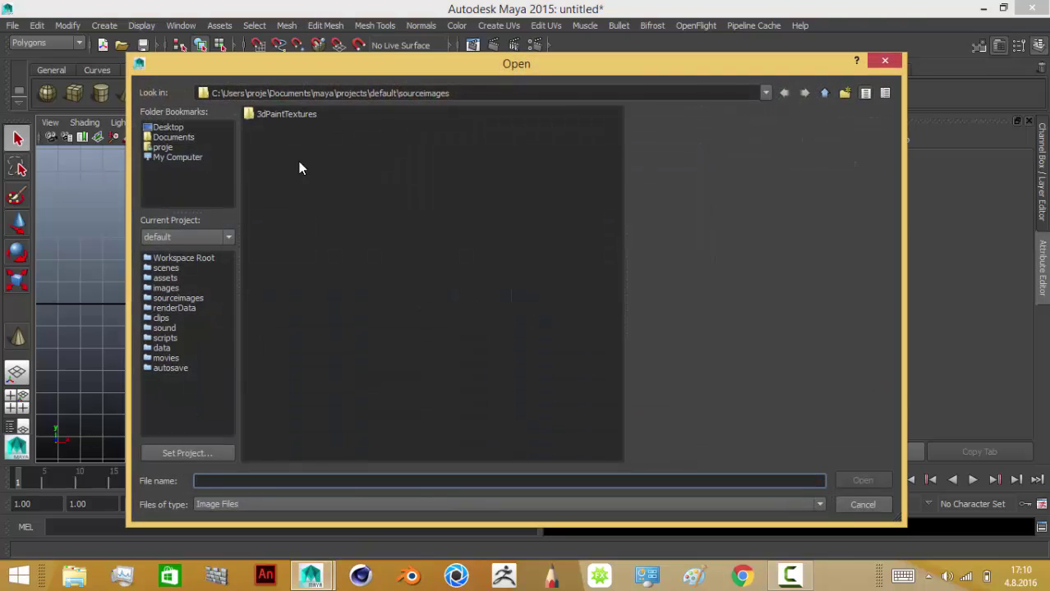
{"action": "left_click", "coordinate": [176, 132]}
{"action": "left_click", "coordinate": [312, 275]}
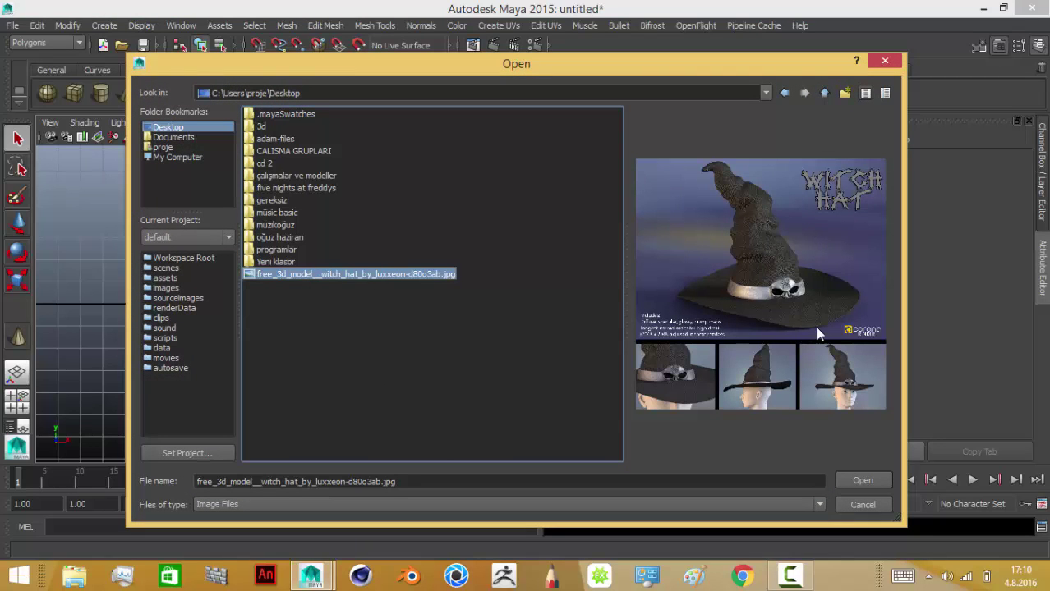
{"action": "double_click", "coordinate": [276, 280]}
{"action": "scroll", "coordinate": [482, 321], "scroll_direction": "down", "scroll_amount": 1}
{"action": "scroll", "coordinate": [482, 321], "scroll_direction": "down", "scroll_amount": 4}
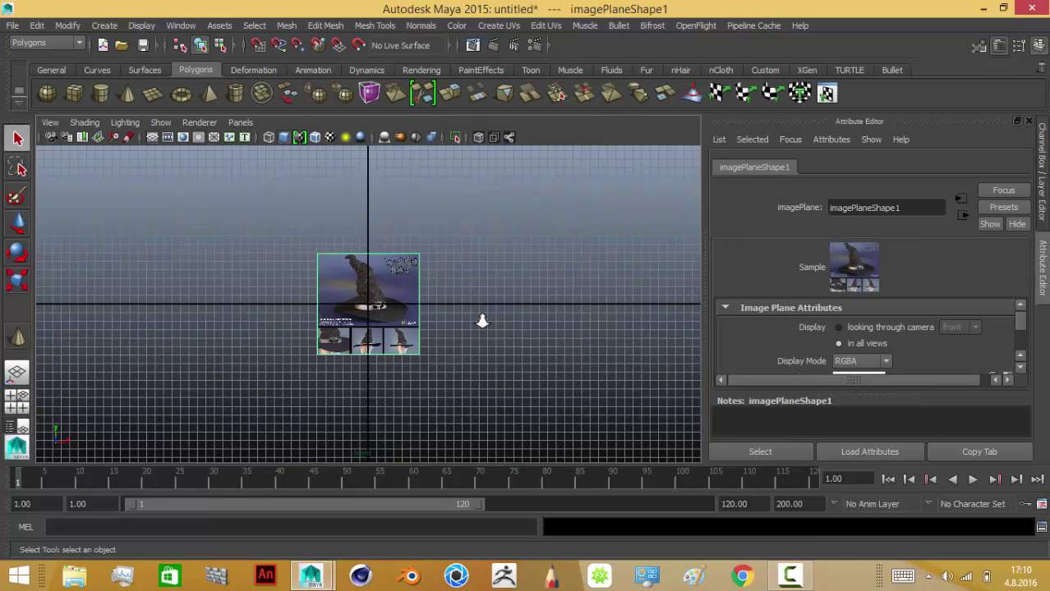
{"action": "scroll", "coordinate": [483, 321], "scroll_direction": "up", "scroll_amount": 2}
Step: Frame the image plane in perspective and move it back along Z and up along Y
{"action": "key", "text": "space"}
{"action": "key", "text": "space"}
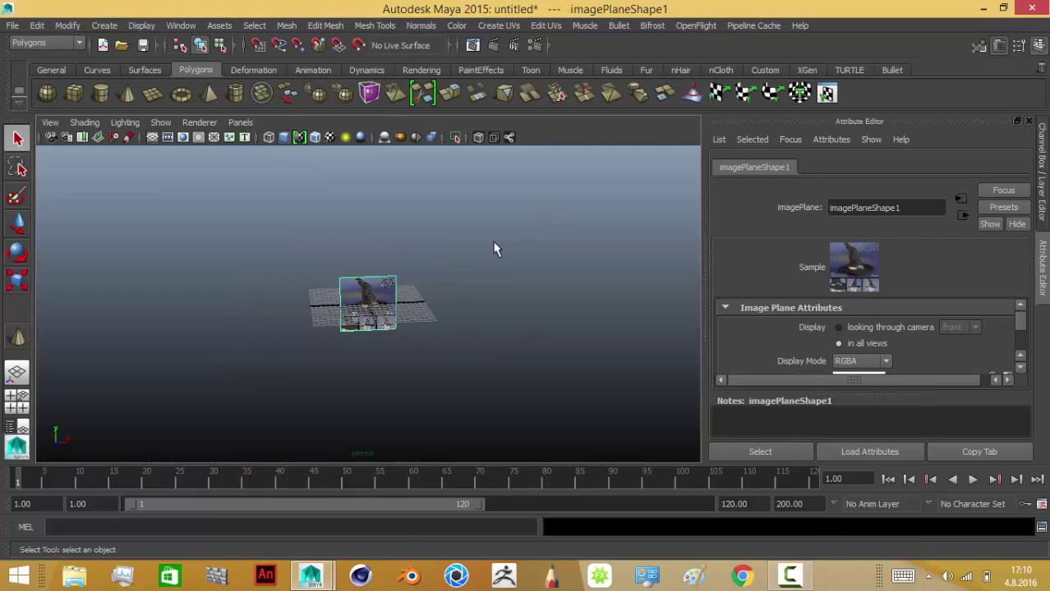
{"action": "key", "text": "f"}
{"action": "key", "text": "w"}
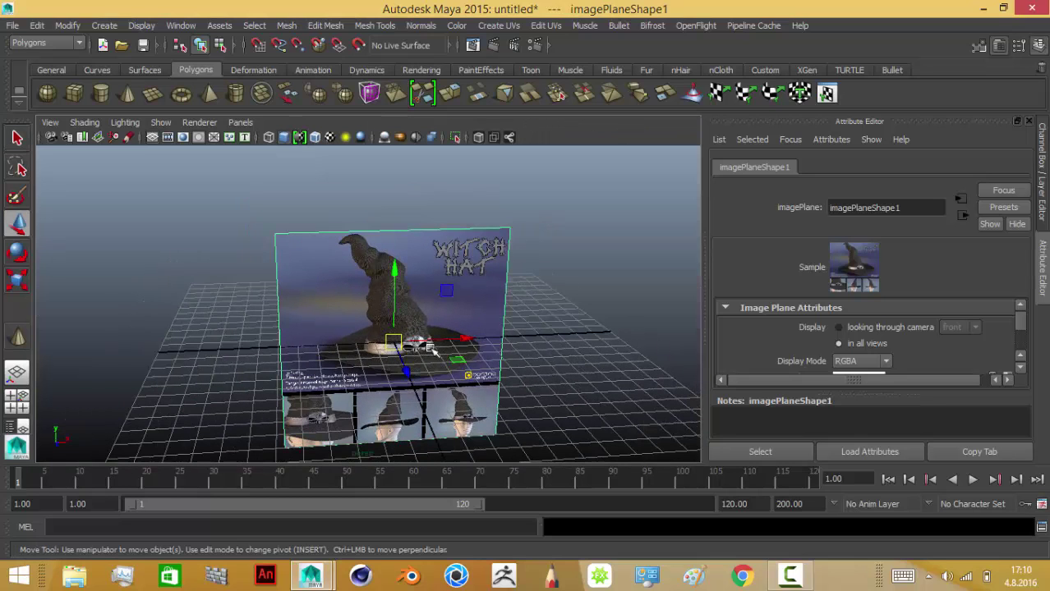
{"action": "left_click_drag", "start_coordinate": [408, 372], "coordinate": [353, 244]}
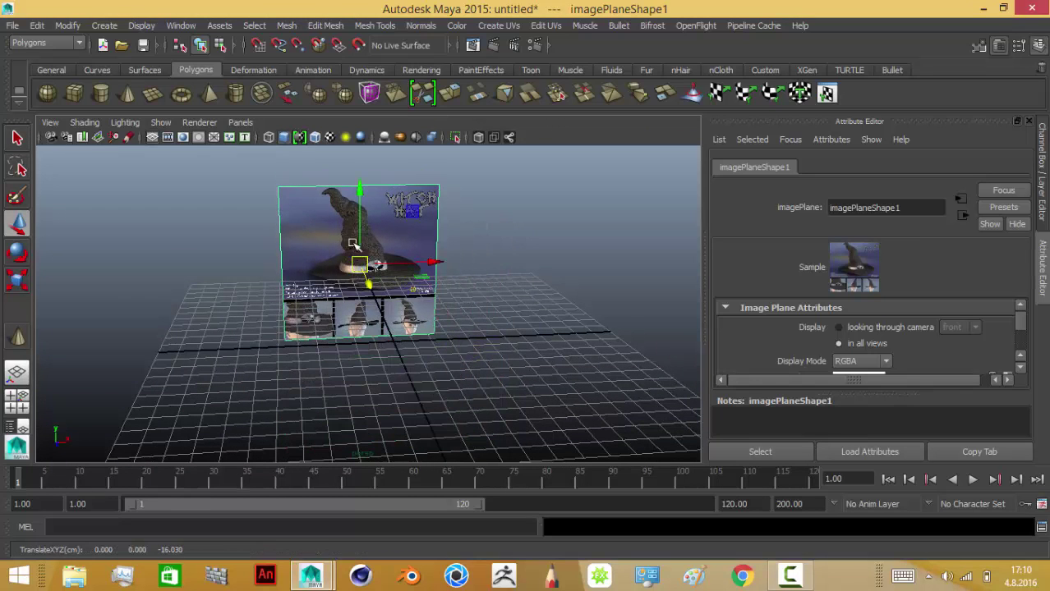
{"action": "left_click_drag", "start_coordinate": [359, 187], "coordinate": [359, 156]}
Step: Scale the image plane to about 2.07, then raise it further and shift it slightly along X
{"action": "key", "text": "r"}
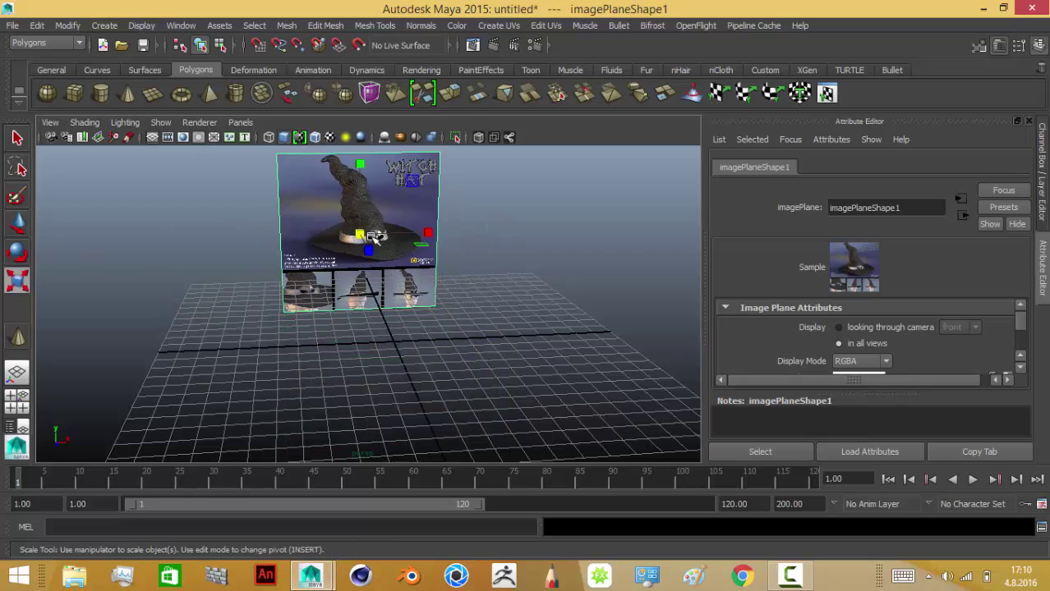
{"action": "left_click_drag", "start_coordinate": [374, 237], "coordinate": [402, 243]}
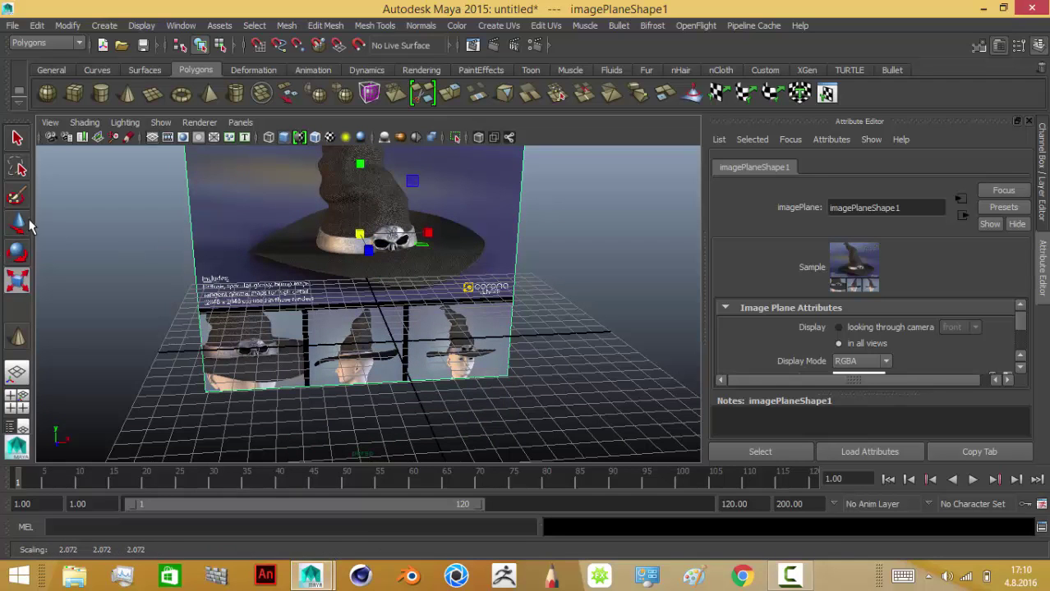
{"action": "left_click", "coordinate": [18, 223]}
{"action": "left_click_drag", "start_coordinate": [362, 171], "coordinate": [360, 117]}
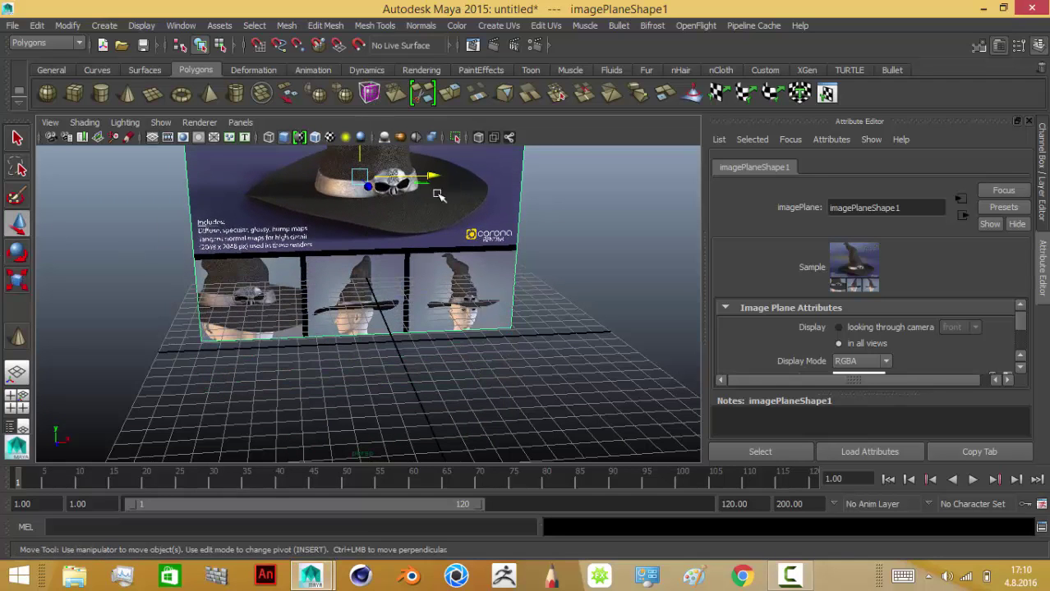
{"action": "left_click_drag", "start_coordinate": [432, 176], "coordinate": [460, 175]}
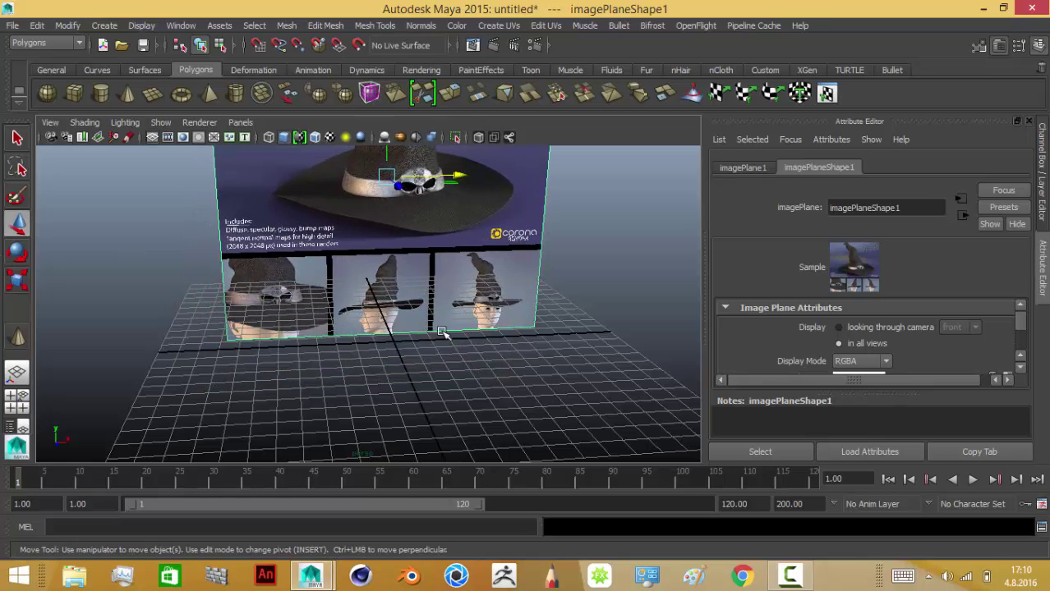
{"action": "scroll", "coordinate": [42, 286], "scroll_direction": "up", "scroll_amount": 3}
{"action": "scroll", "coordinate": [359, 244], "scroll_direction": "up", "scroll_amount": 3}
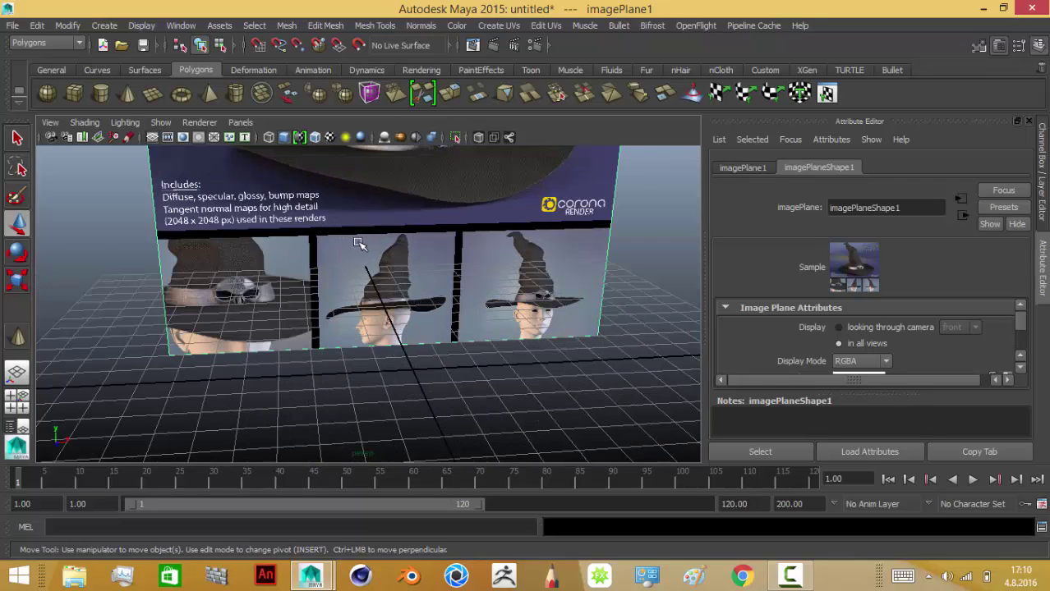
{"action": "left_click_drag", "start_coordinate": [359, 244], "coordinate": [433, 196], "text": "alt"}
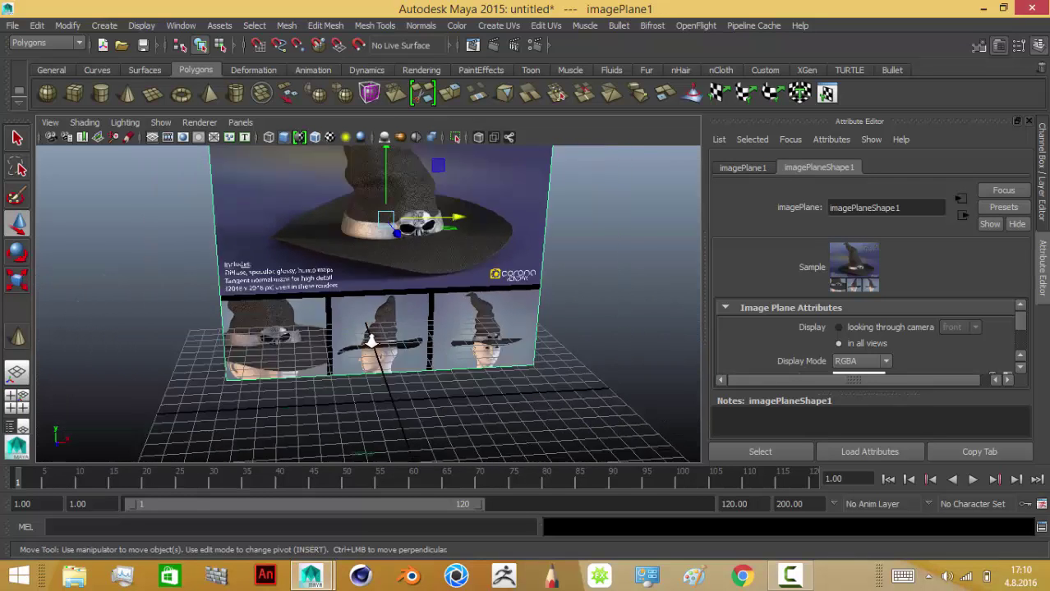
{"action": "left_click_drag", "start_coordinate": [543, 230], "coordinate": [353, 247], "text": "alt"}
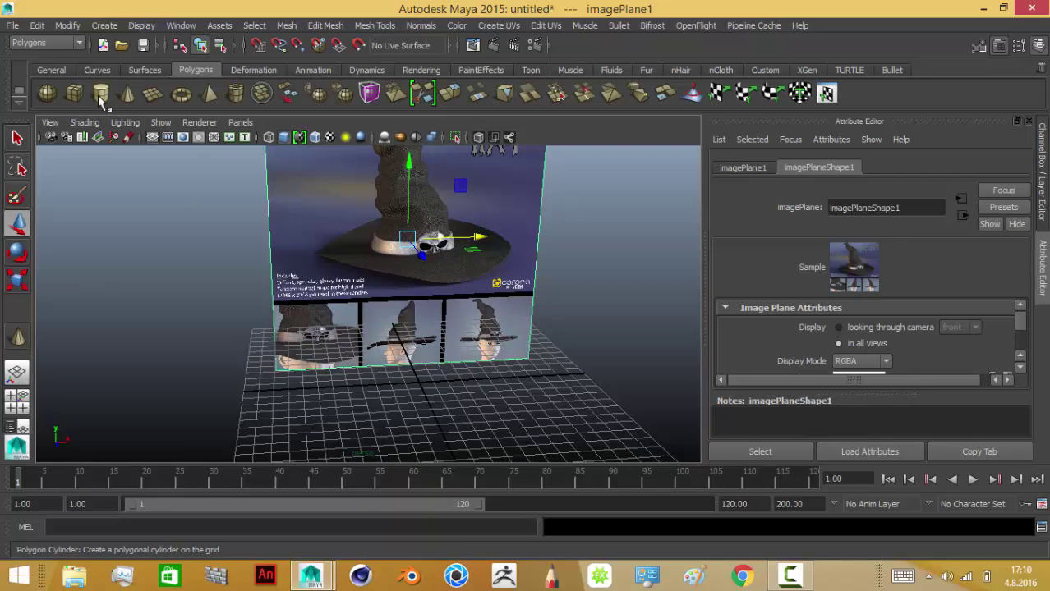
Step: Draw a polygon cone in front of the reference image and widen its base evenly
{"action": "left_click", "coordinate": [125, 95]}
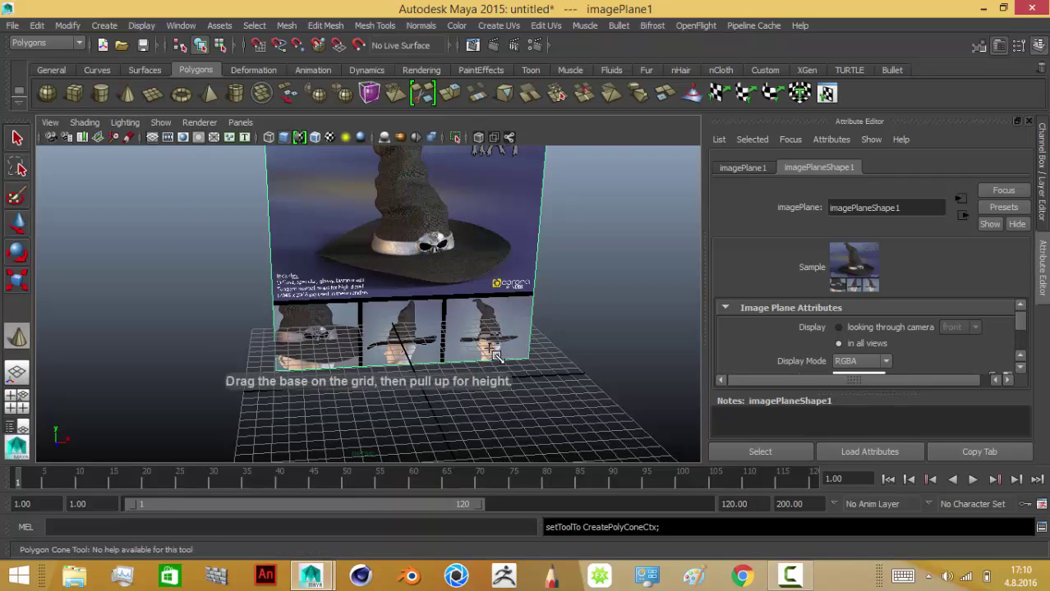
{"action": "left_click_drag", "start_coordinate": [496, 355], "coordinate": [499, 123]}
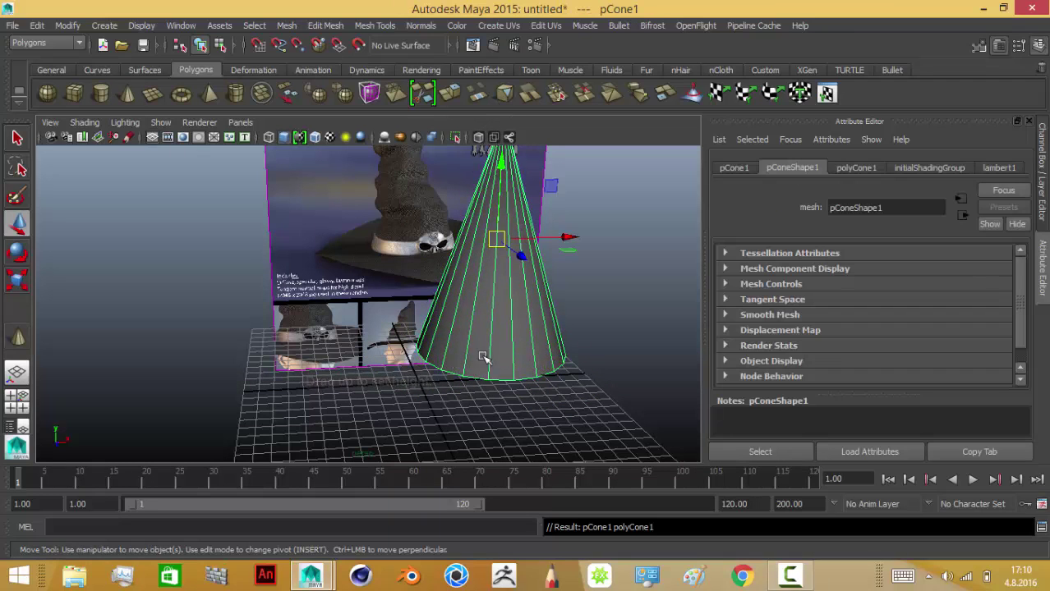
{"action": "left_click", "coordinate": [17, 280]}
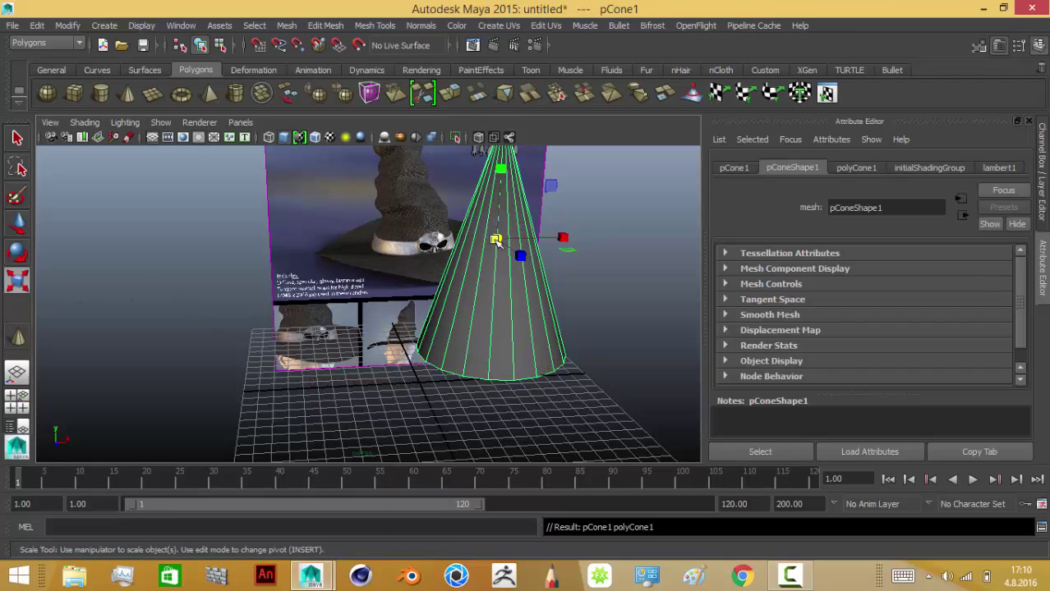
{"action": "mouse_move", "coordinate": [563, 238]}
{"action": "left_mouse_down"}
{"action": "mouse_move", "coordinate": [582, 236]}
{"action": "mouse_move", "coordinate": [559, 238]}
{"action": "left_mouse_up"}
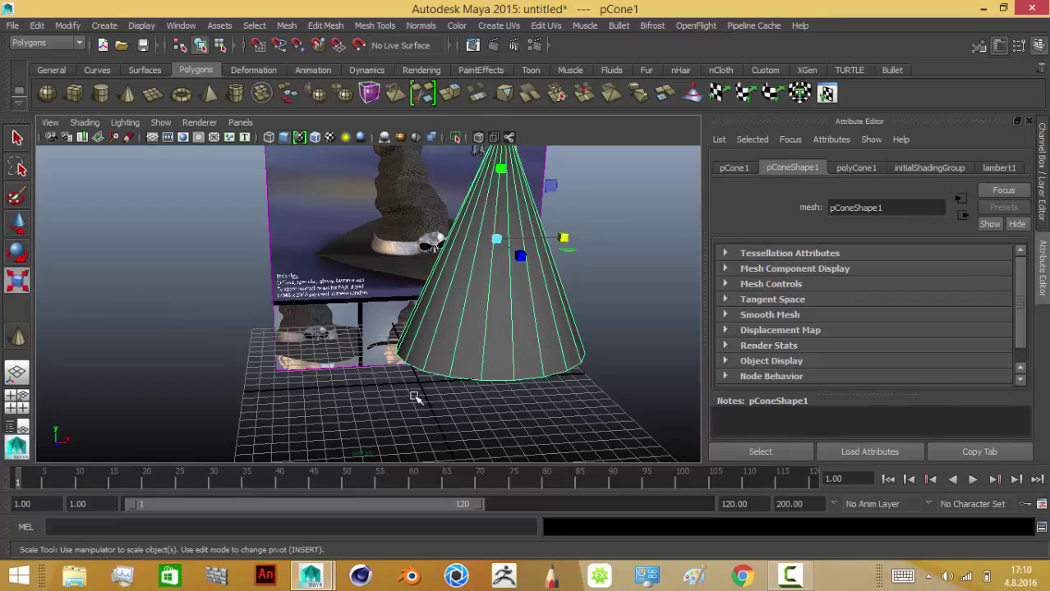
{"action": "mouse_move", "coordinate": [416, 398]}
{"action": "left_mouse_down", "text": "alt"}
{"action": "mouse_move", "coordinate": [427, 387]}
{"action": "mouse_move", "coordinate": [470, 385]}
{"action": "mouse_move", "coordinate": [464, 378]}
{"action": "left_mouse_up", "text": "alt"}
{"action": "mouse_move", "coordinate": [469, 233]}
{"action": "left_mouse_down"}
{"action": "mouse_move", "coordinate": [480, 235]}
{"action": "mouse_move", "coordinate": [368, 258]}
{"action": "mouse_move", "coordinate": [333, 281]}
{"action": "mouse_move", "coordinate": [330, 312]}
{"action": "mouse_move", "coordinate": [404, 394]}
{"action": "mouse_move", "coordinate": [448, 366]}
{"action": "mouse_move", "coordinate": [493, 359]}
{"action": "left_mouse_up"}
Step: Show the cone's polyCone1 attributes (radius 5.726, height 17.633) and pick Subdivisions Height
{"action": "right_click_drag", "start_coordinate": [555, 222], "coordinate": [557, 234]}
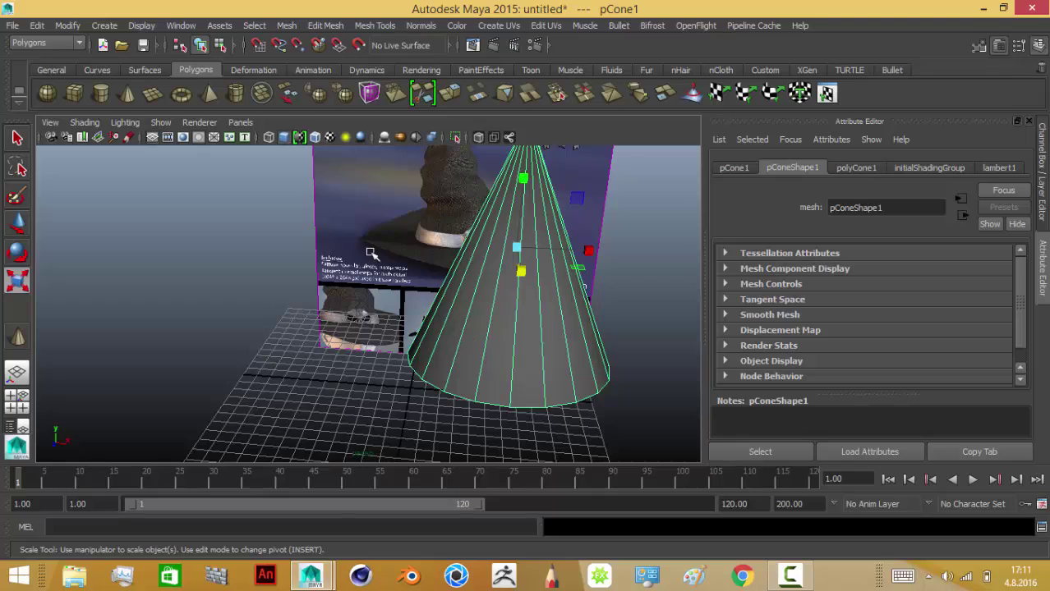
{"action": "right_click", "coordinate": [539, 322]}
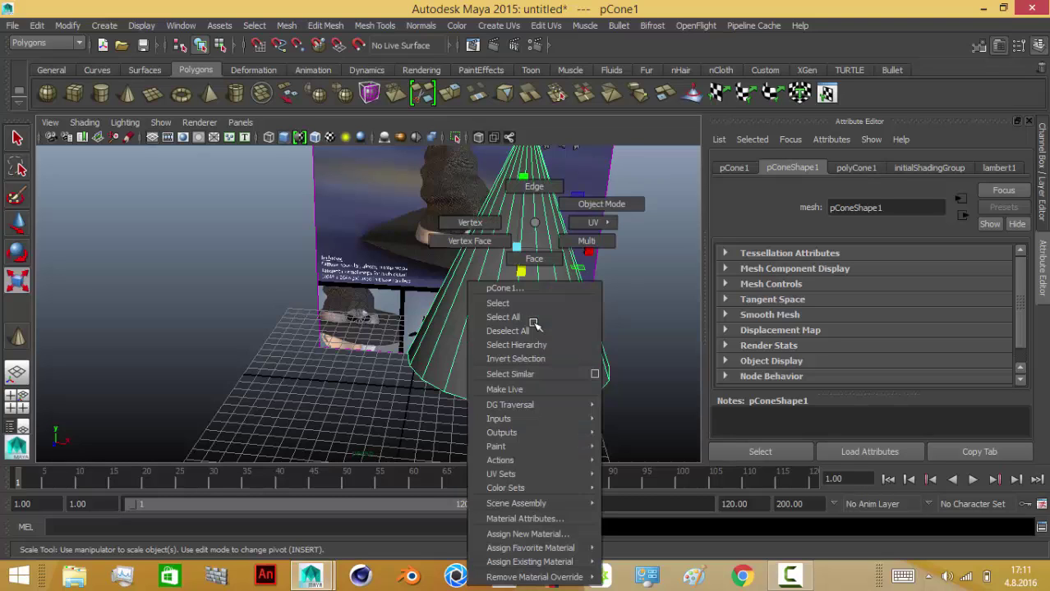
{"action": "left_click", "coordinate": [533, 221]}
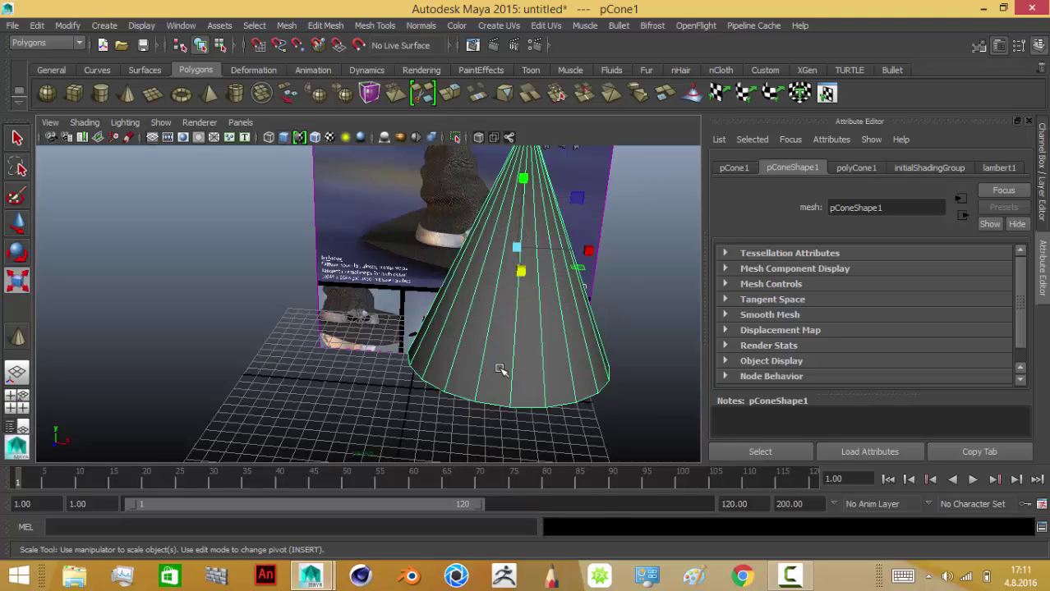
{"action": "left_click", "coordinate": [851, 169]}
{"action": "left_click", "coordinate": [849, 330]}
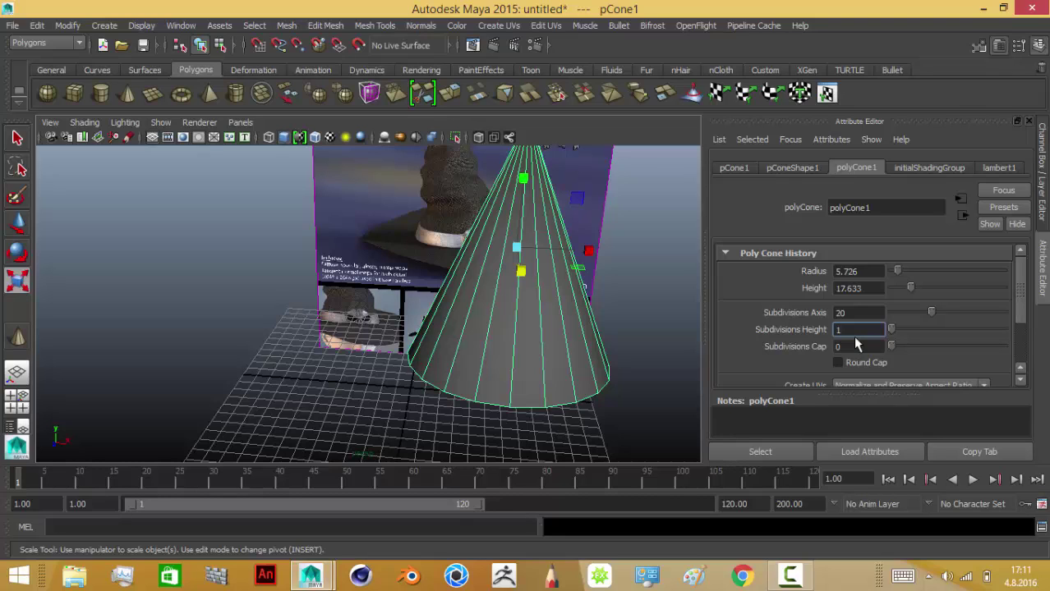
Step: Set the cone's Subdivisions Height to 5, undoing an earlier value of 10, and reselect it
{"action": "key", "text": "Return"}
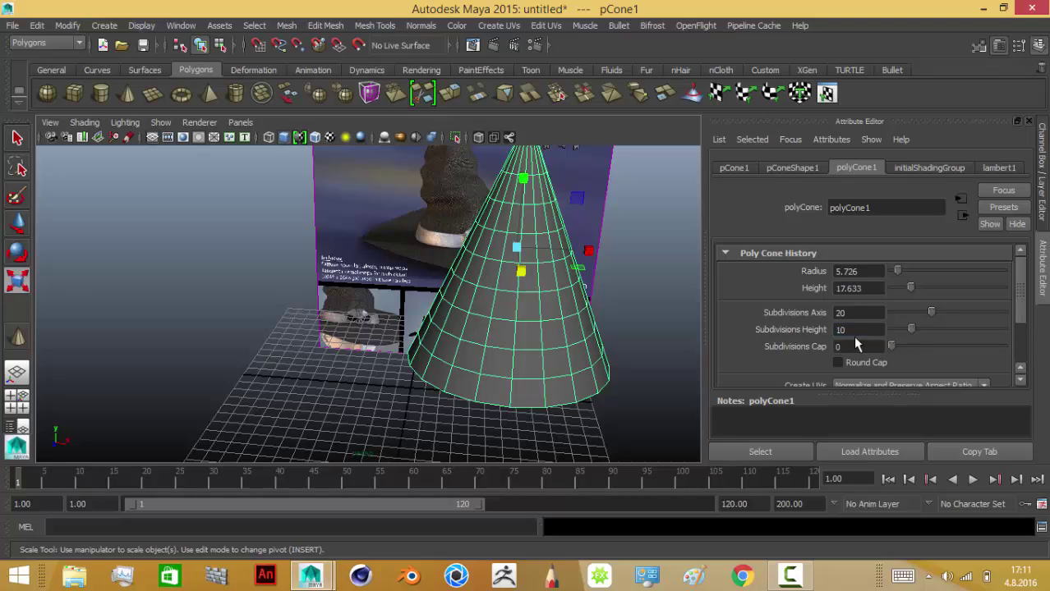
{"action": "key", "text": "ctrl+z"}
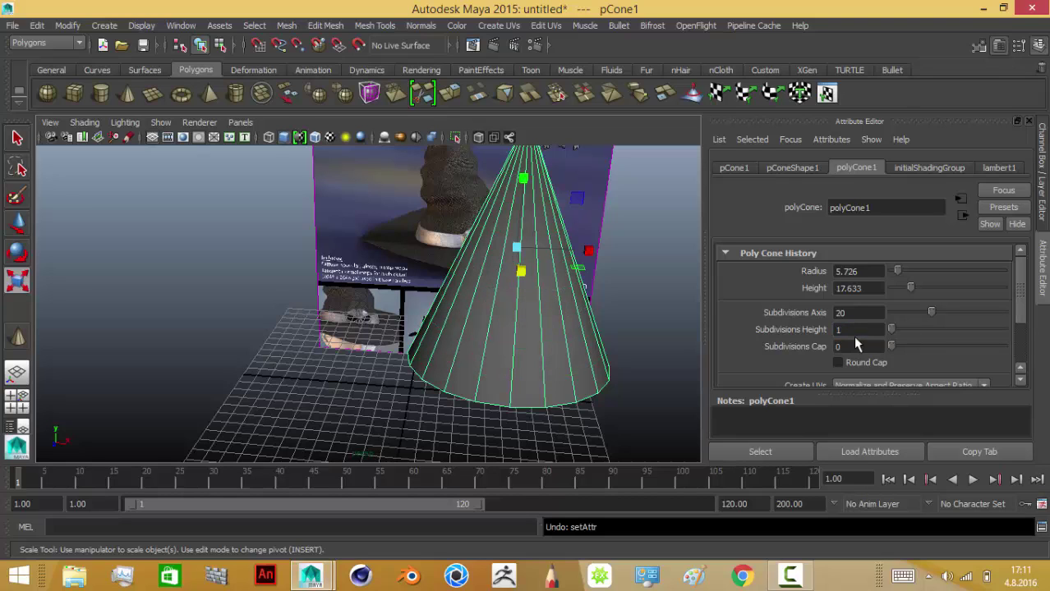
{"action": "left_click", "coordinate": [851, 331]}
{"action": "key", "text": "Return"}
{"action": "left_click", "coordinate": [629, 399]}
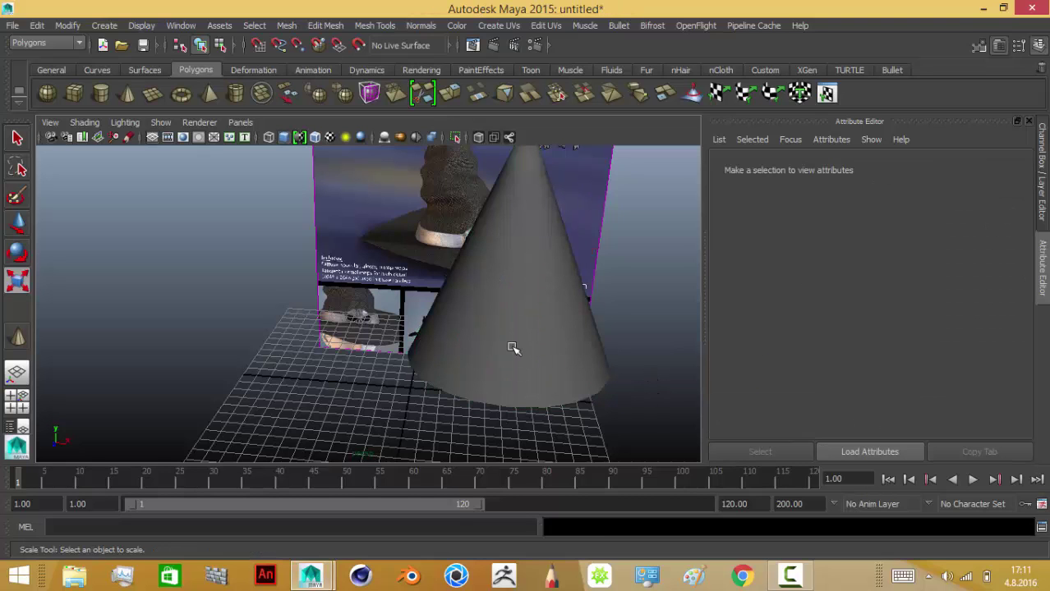
{"action": "left_click", "coordinate": [590, 315]}
{"action": "left_click_drag", "start_coordinate": [590, 314], "coordinate": [407, 403], "text": "alt"}
{"action": "right_click_drag", "start_coordinate": [404, 222], "coordinate": [376, 184]}
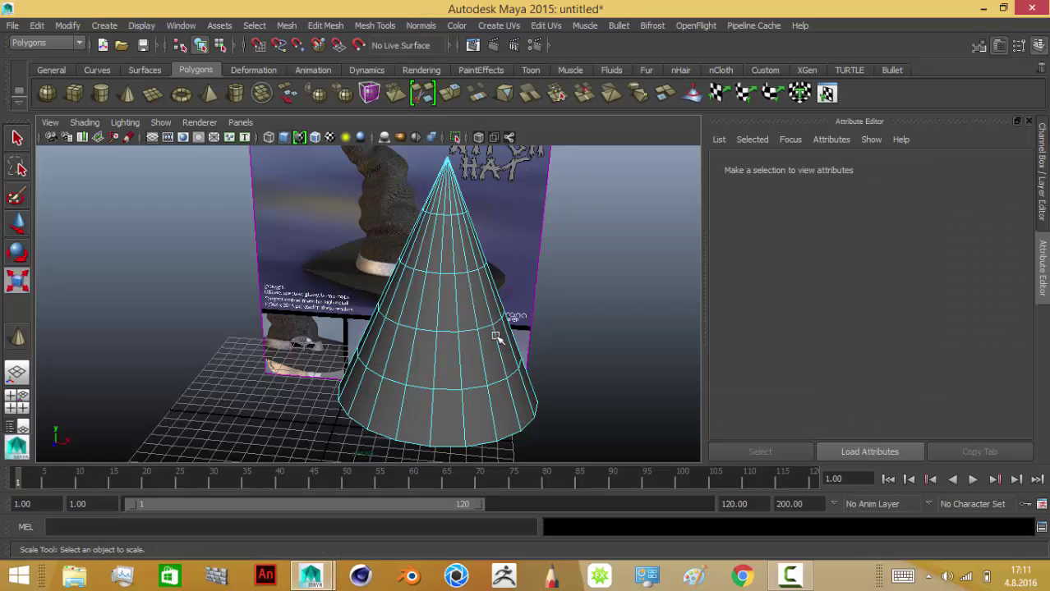
Step: In the front view, select the edge loop near the cone tip and shift it sideways
{"action": "key", "text": "space"}
{"action": "key", "text": "space"}
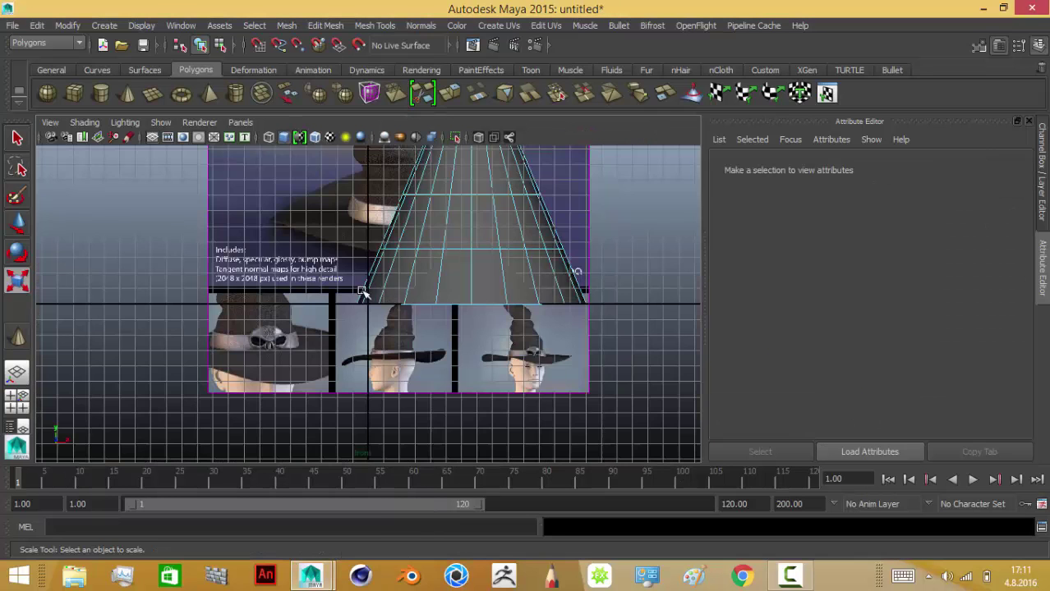
{"action": "middle_click_drag", "start_coordinate": [414, 340], "coordinate": [378, 432], "text": "alt"}
{"action": "double_click", "coordinate": [433, 352]}
{"action": "key", "text": "r"}
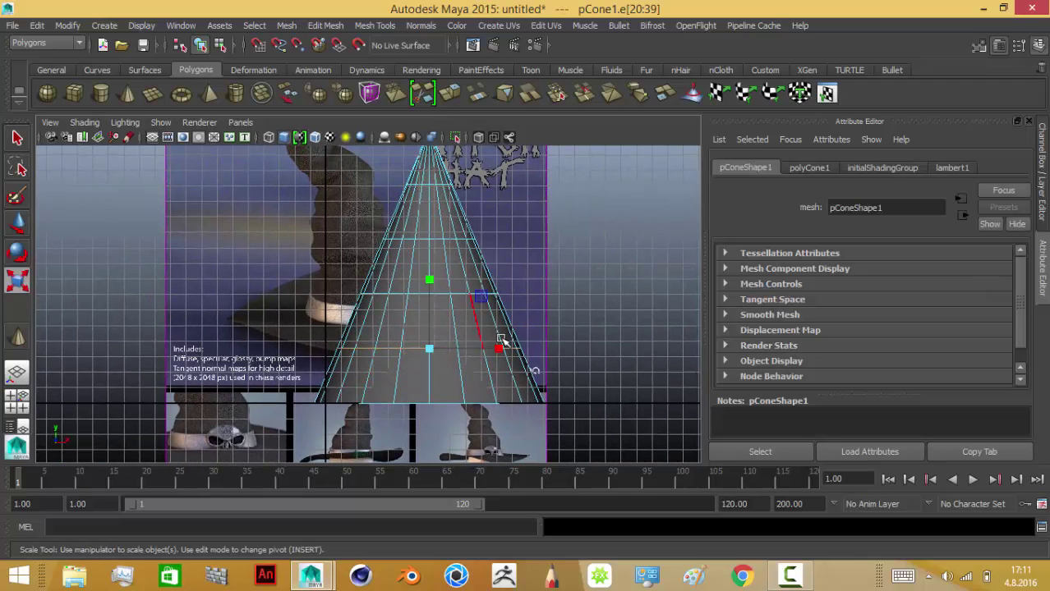
{"action": "key", "text": "w"}
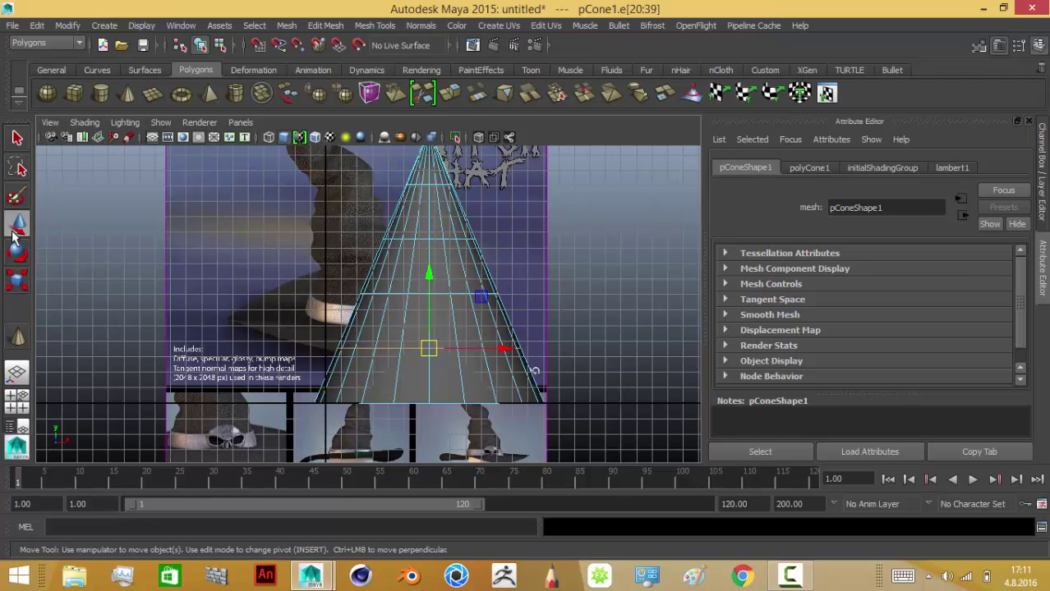
{"action": "middle_click_drag", "start_coordinate": [557, 242], "coordinate": [530, 319], "text": "alt"}
{"action": "scroll", "coordinate": [530, 319], "scroll_direction": "up", "scroll_amount": 3}
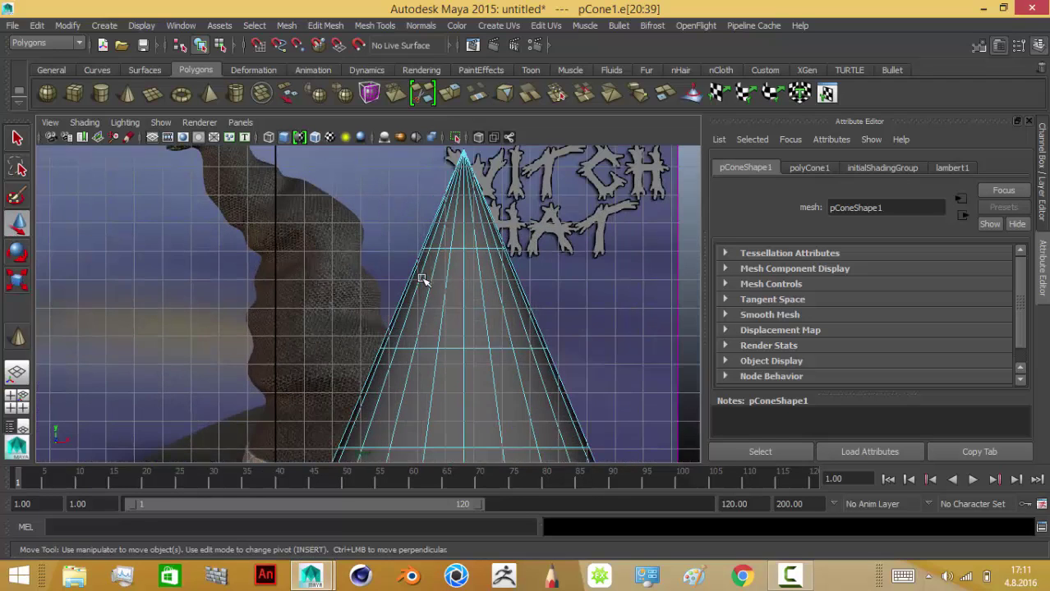
{"action": "double_click", "coordinate": [462, 251]}
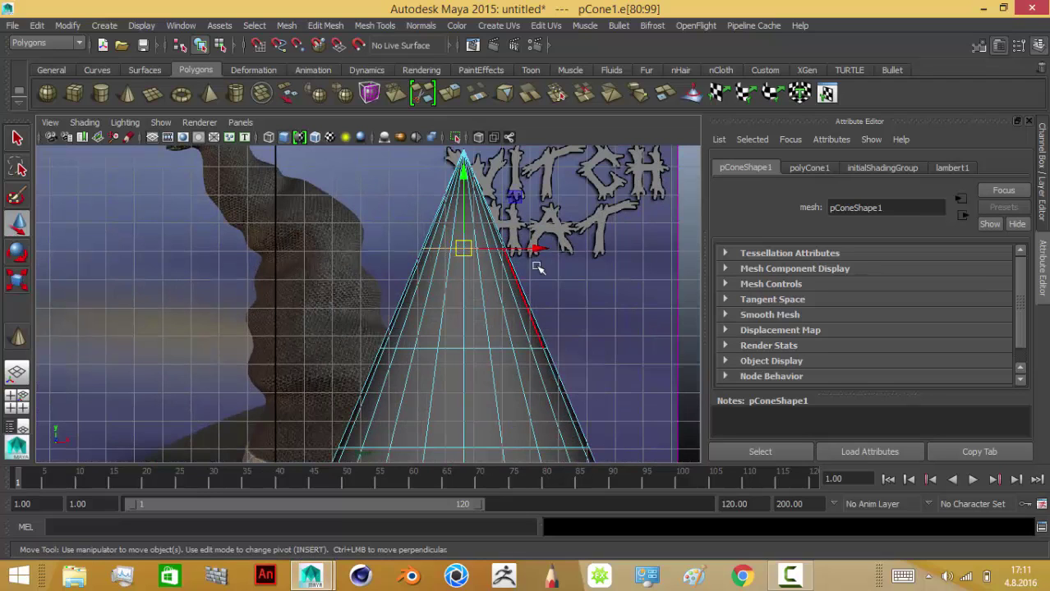
{"action": "mouse_move", "coordinate": [536, 249]}
{"action": "left_mouse_down"}
{"action": "mouse_move", "coordinate": [555, 247]}
{"action": "mouse_move", "coordinate": [491, 248]}
{"action": "left_mouse_up"}
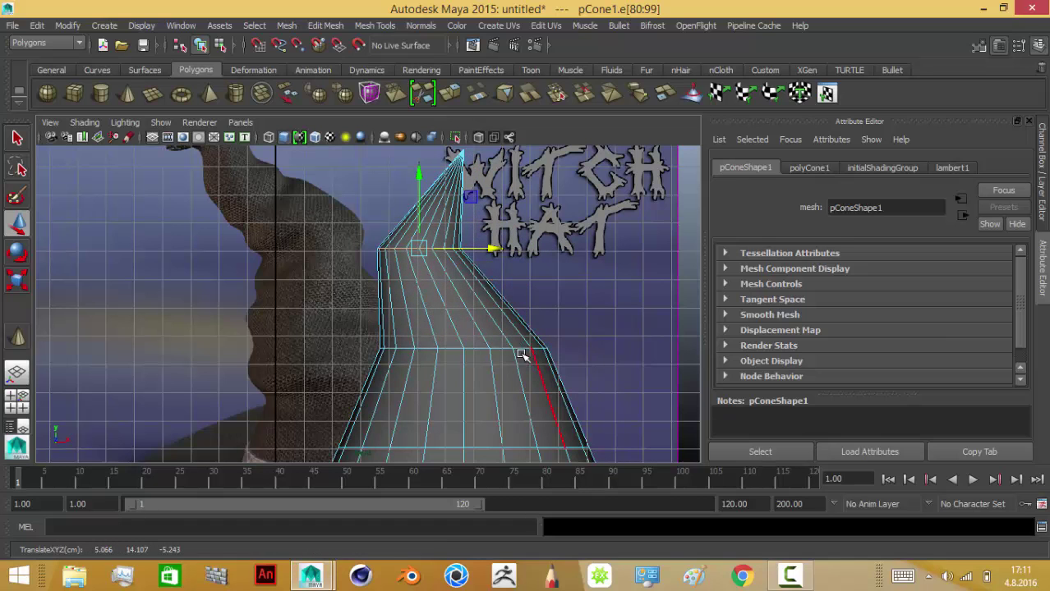
Step: Shift the next edge loop down to the left to continue the bend
{"action": "scroll", "coordinate": [511, 263], "scroll_direction": "up", "scroll_amount": 2}
{"action": "scroll", "coordinate": [516, 245], "scroll_direction": "up", "scroll_amount": 1}
{"action": "scroll", "coordinate": [511, 246], "scroll_direction": "down", "scroll_amount": 3}
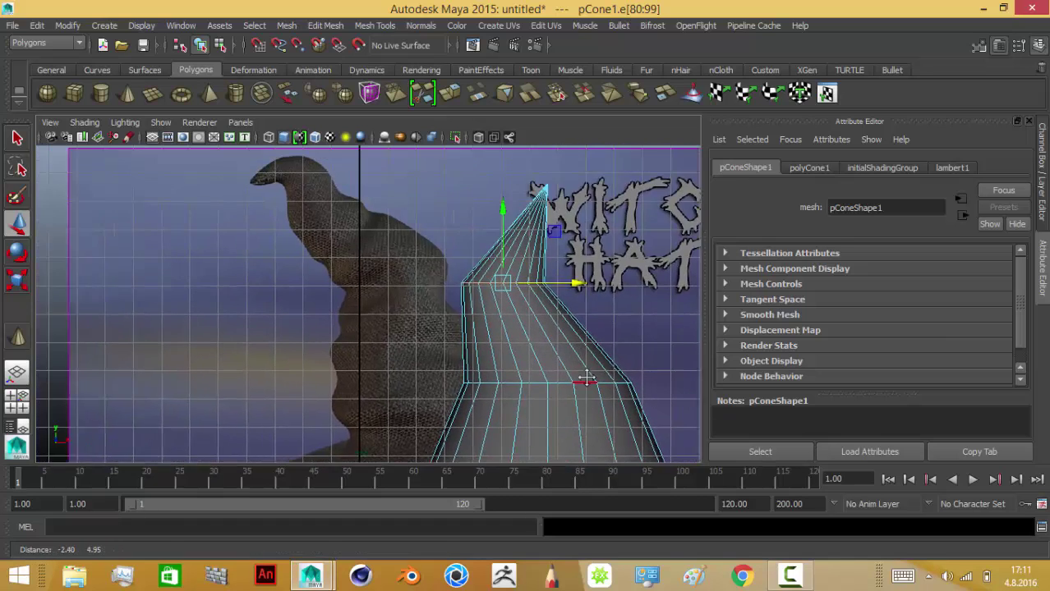
{"action": "scroll", "coordinate": [497, 225], "scroll_direction": "up", "scroll_amount": 2}
{"action": "scroll", "coordinate": [496, 222], "scroll_direction": "up", "scroll_amount": 2}
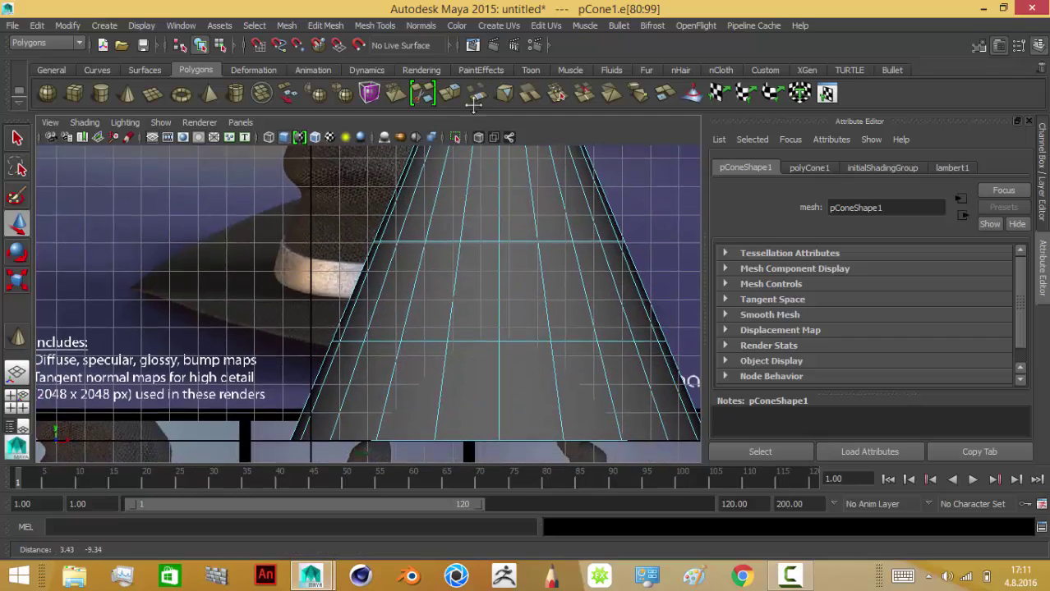
{"action": "scroll", "coordinate": [496, 222], "scroll_direction": "up", "scroll_amount": 1}
{"action": "scroll", "coordinate": [485, 263], "scroll_direction": "down", "scroll_amount": 2}
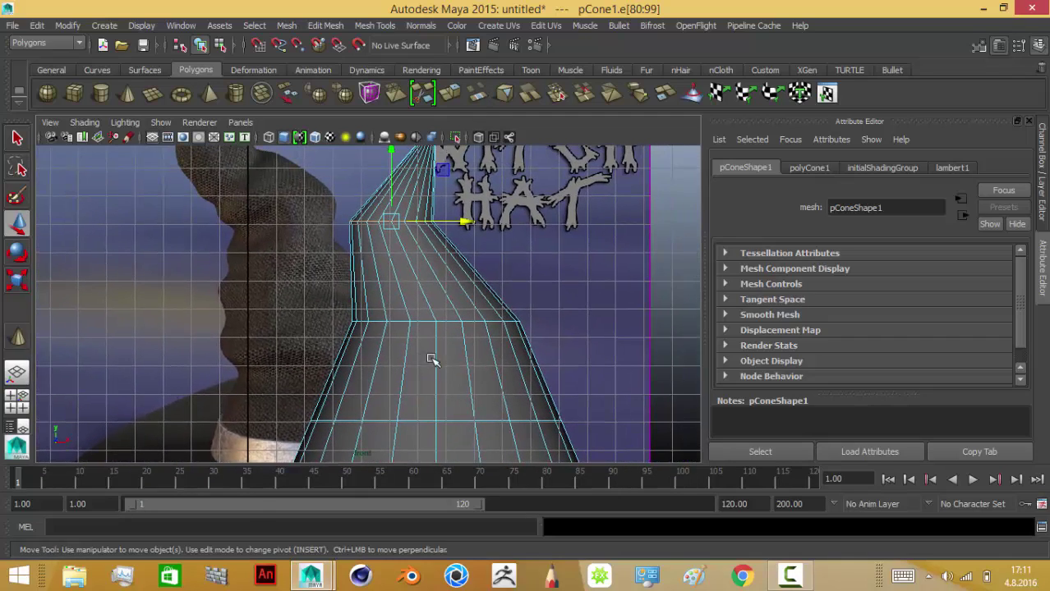
{"action": "double_click", "coordinate": [486, 322]}
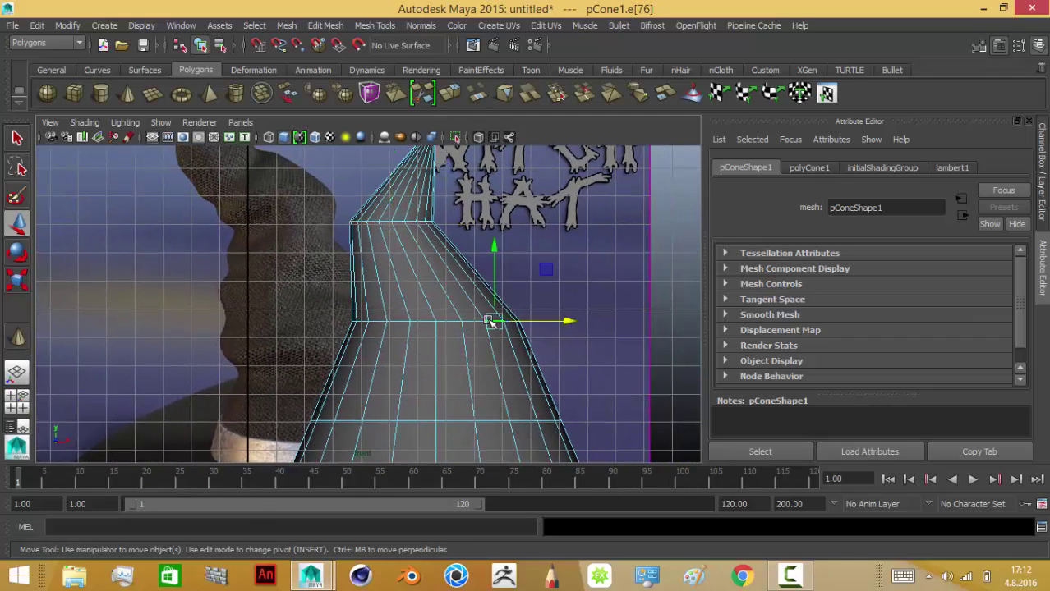
{"action": "left_click_drag", "start_coordinate": [498, 320], "coordinate": [456, 320]}
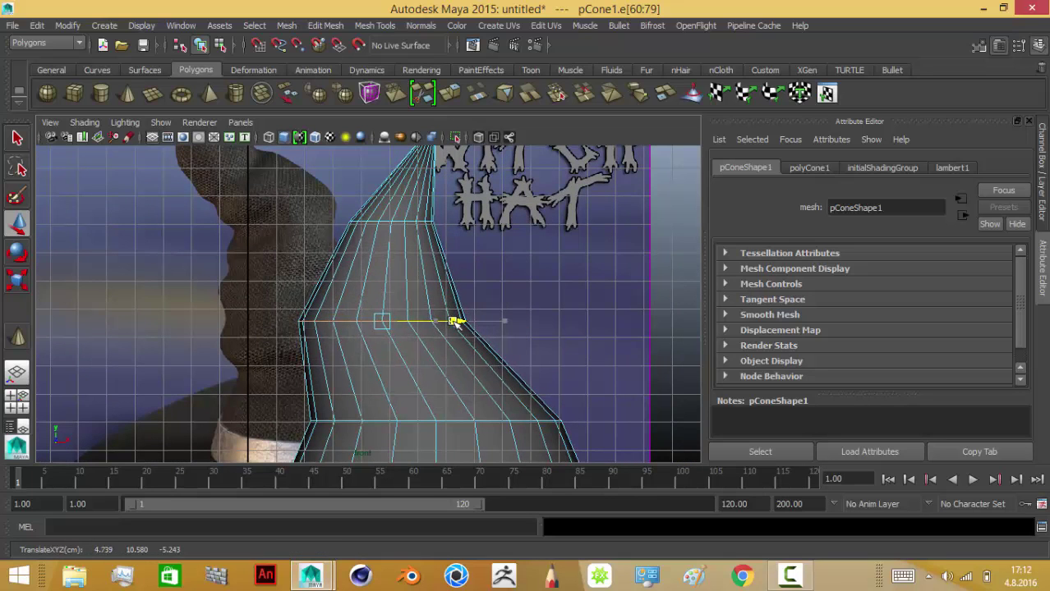
Step: Offset the lower edge loops along X, down to the base, to follow the reference outline
{"action": "scroll", "coordinate": [501, 278], "scroll_direction": "up", "scroll_amount": 2}
{"action": "scroll", "coordinate": [501, 278], "scroll_direction": "up", "scroll_amount": 1}
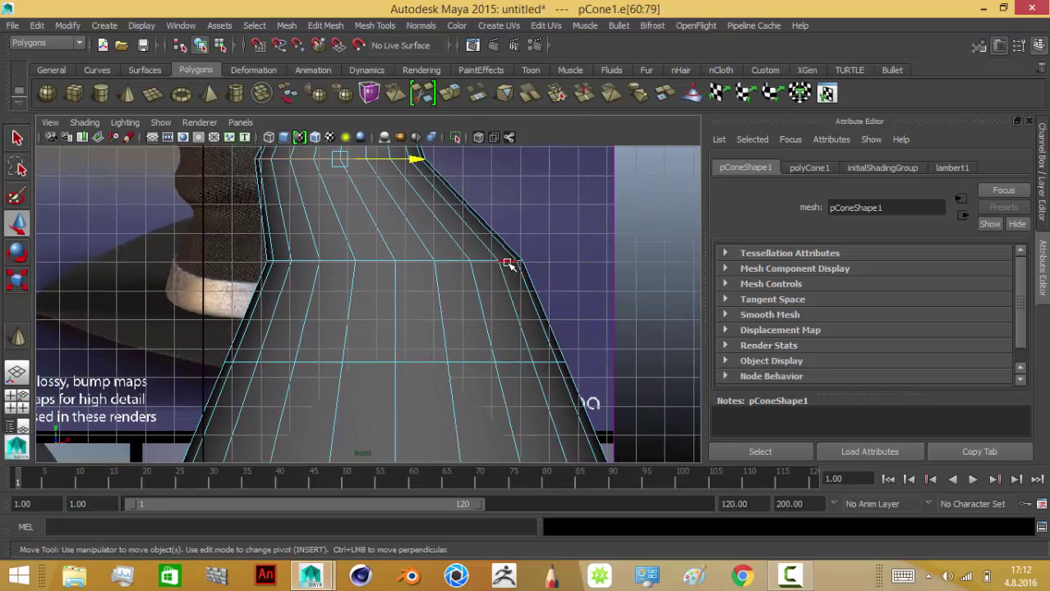
{"action": "double_click", "coordinate": [508, 264]}
{"action": "left_click_drag", "start_coordinate": [452, 257], "coordinate": [481, 260]}
{"action": "mouse_move", "coordinate": [481, 260]}
{"action": "middle_mouse_down", "text": "alt"}
{"action": "mouse_move", "coordinate": [487, 366]}
{"action": "mouse_move", "coordinate": [485, 271]}
{"action": "middle_mouse_up", "text": "alt"}
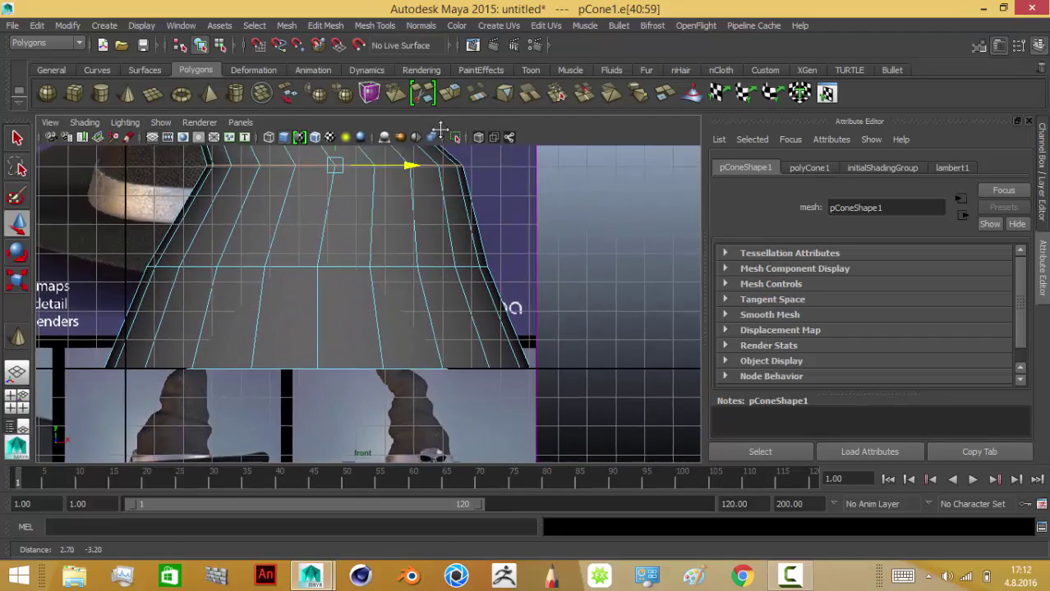
{"action": "double_click", "coordinate": [483, 271]}
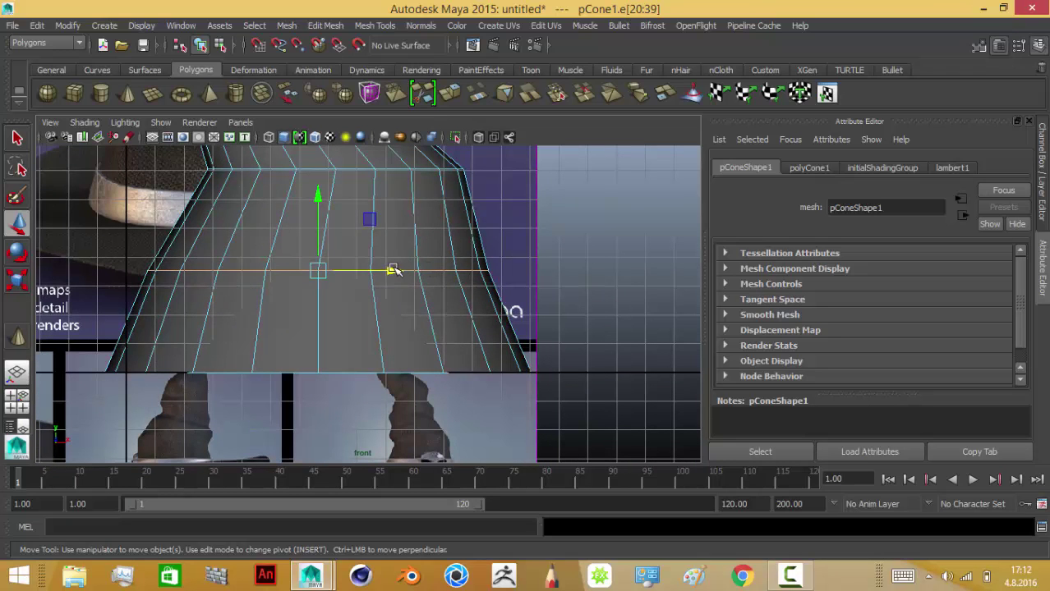
{"action": "left_click_drag", "start_coordinate": [402, 270], "coordinate": [377, 272]}
Step: Insert one edge loop near the cone's base, undo a stray second loop, and select the bottom loop
{"action": "key", "text": "space"}
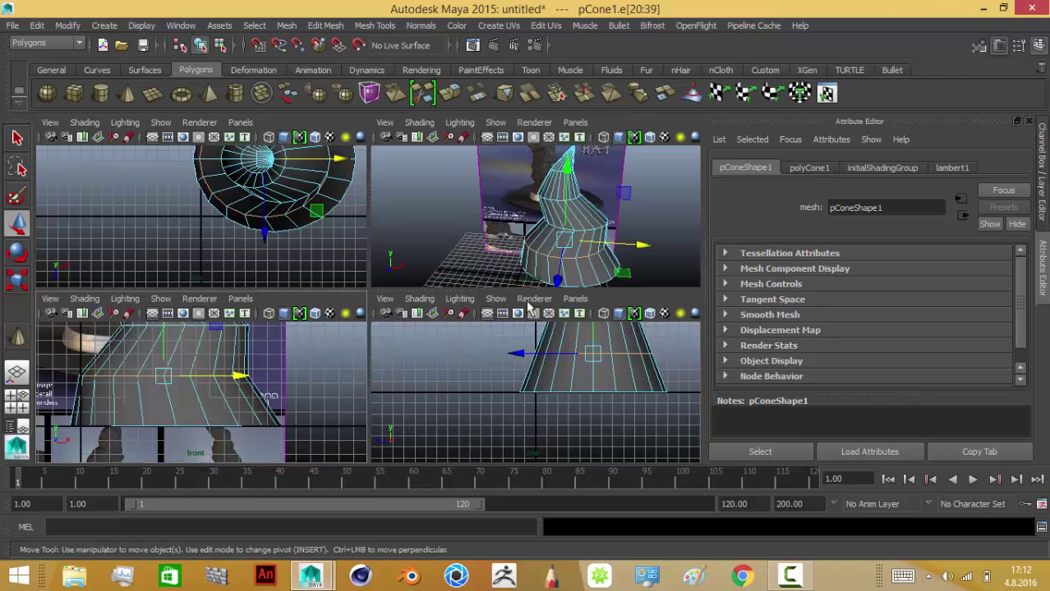
{"action": "key", "text": "space"}
{"action": "left_click_drag", "start_coordinate": [518, 291], "coordinate": [426, 289], "text": "alt"}
{"action": "right_click_drag", "start_coordinate": [425, 289], "coordinate": [500, 344], "text": "alt"}
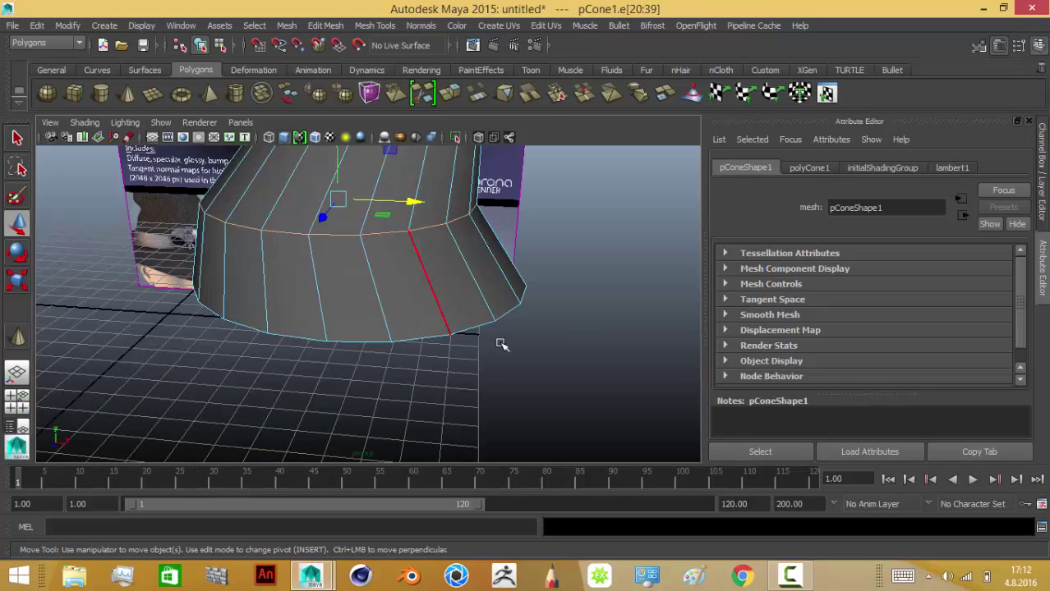
{"action": "left_click", "coordinate": [391, 30]}
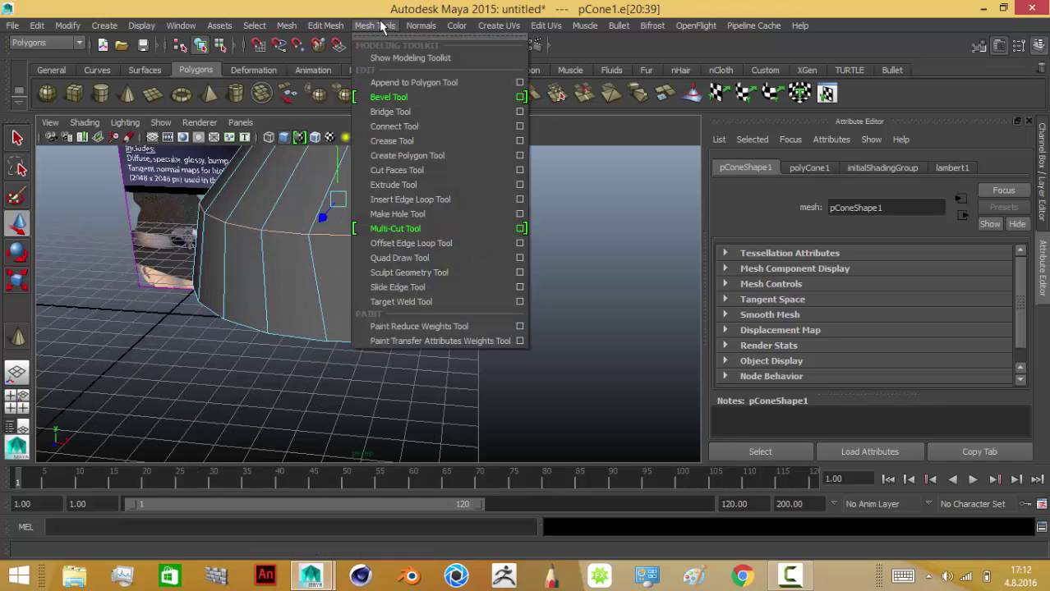
{"action": "left_click", "coordinate": [442, 203]}
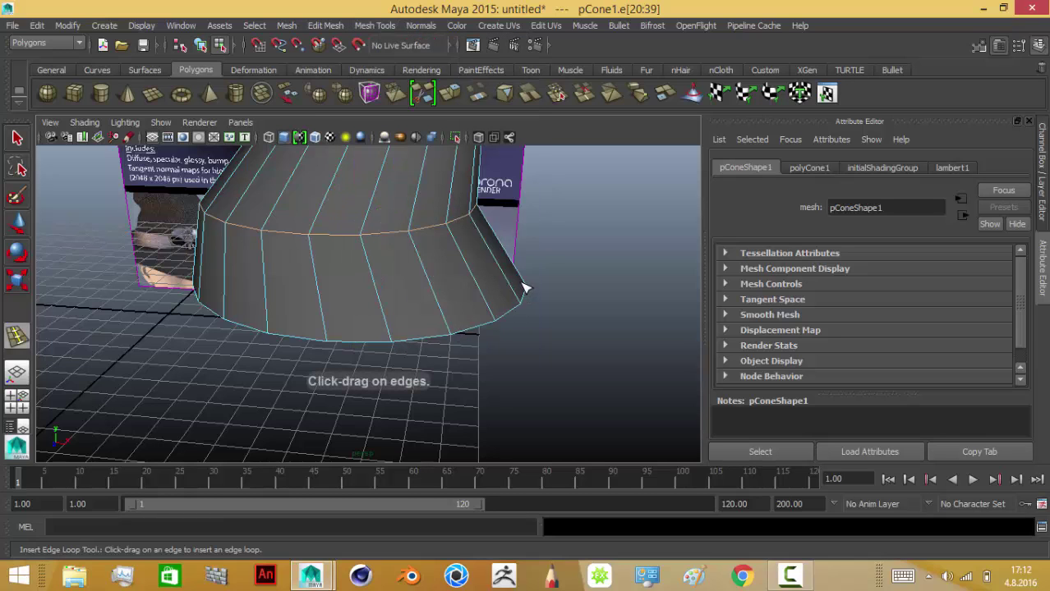
{"action": "left_click_drag", "start_coordinate": [522, 286], "coordinate": [520, 287]}
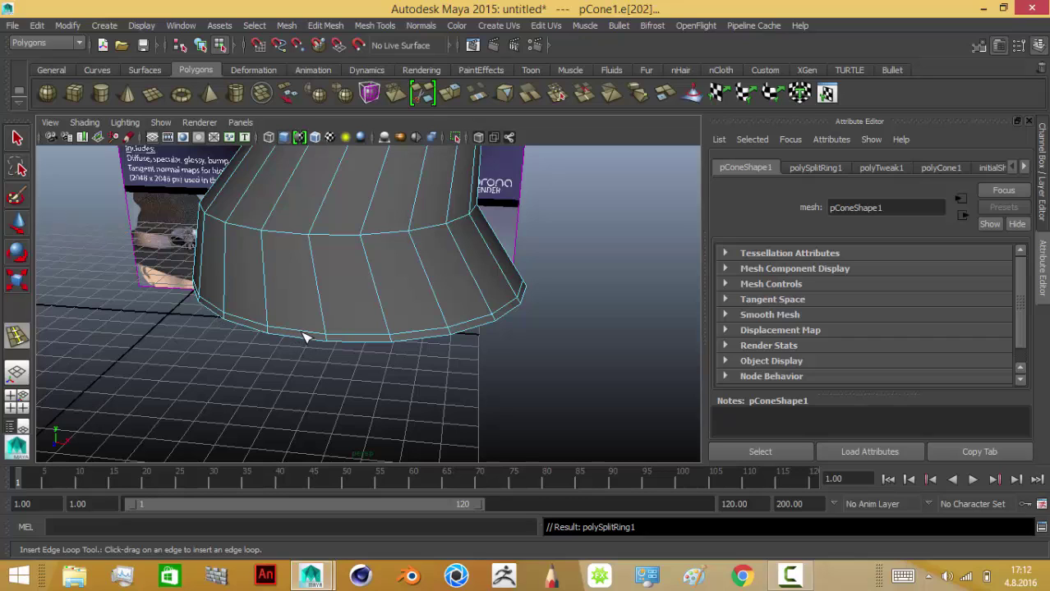
{"action": "right_click_drag", "start_coordinate": [304, 336], "coordinate": [287, 324]}
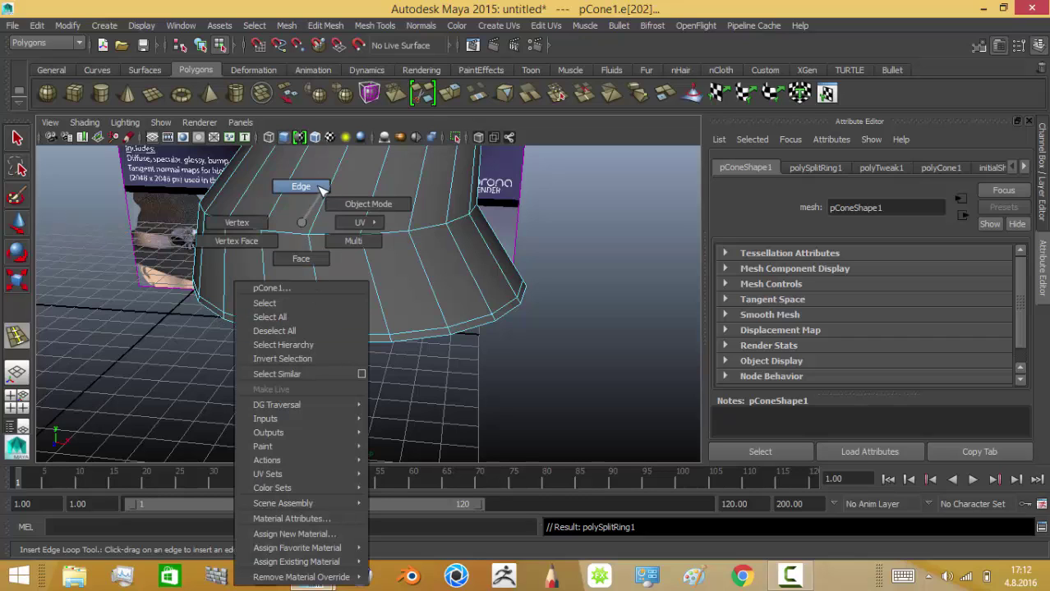
{"action": "left_click", "coordinate": [290, 333]}
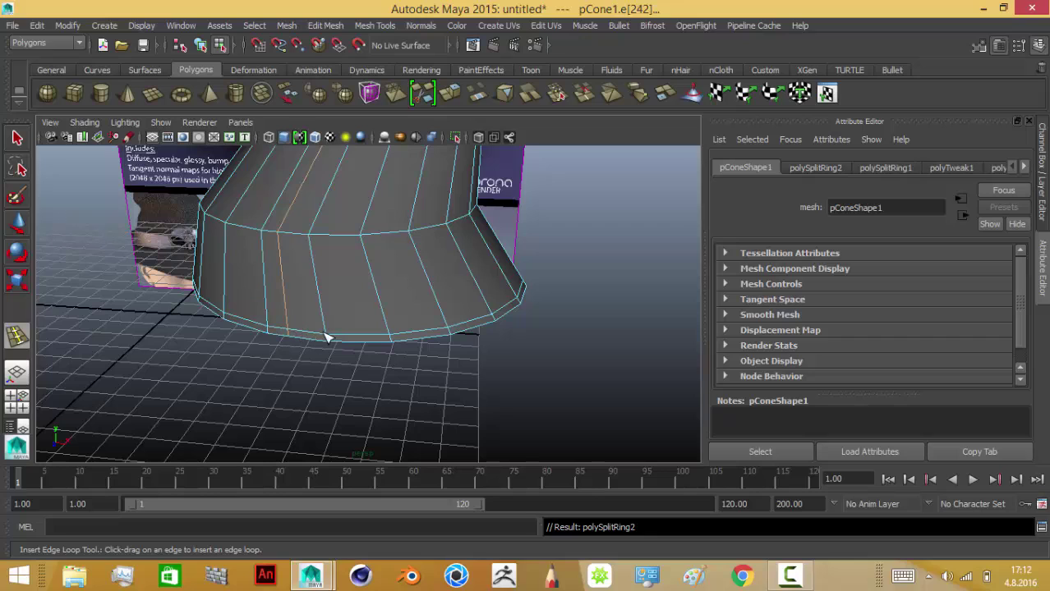
{"action": "key", "text": "ctrl+z"}
{"action": "key", "text": "q"}
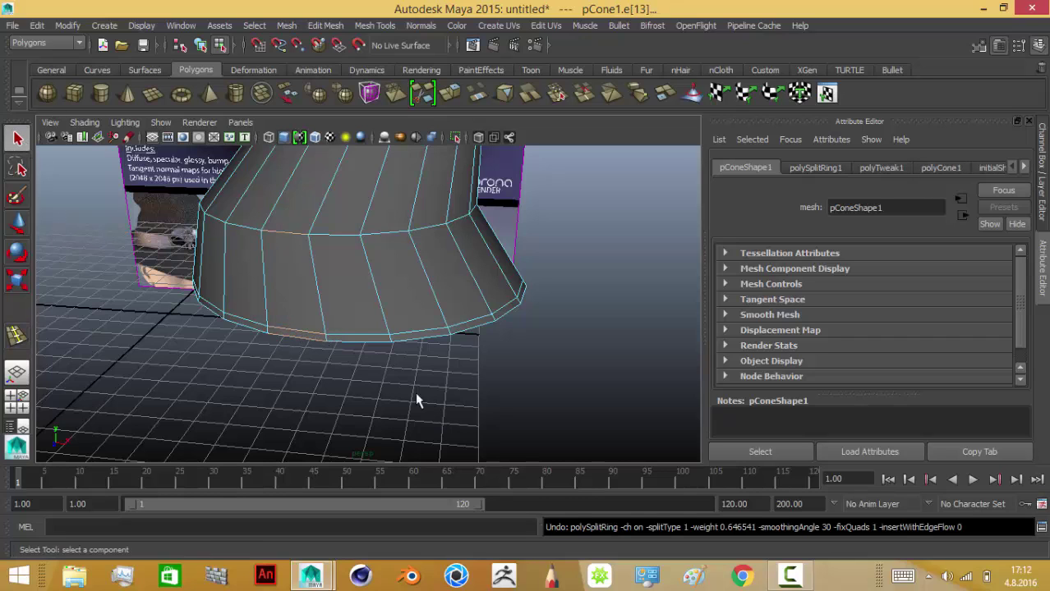
{"action": "double_click", "coordinate": [352, 336]}
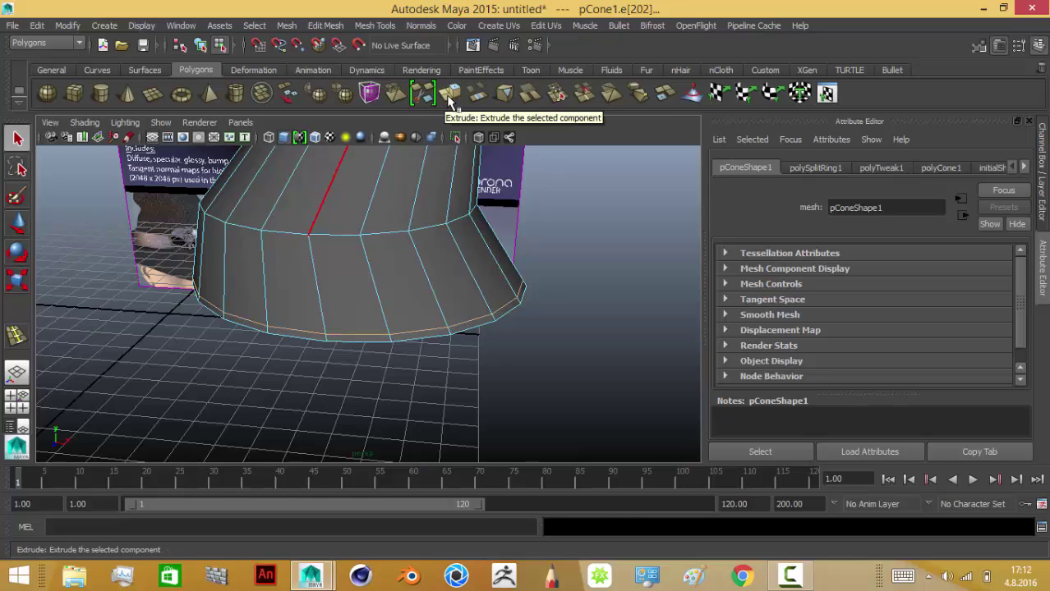
Step: Extrude the cone's bottom edge loop and scale it outward into a wide brim
{"action": "left_click", "coordinate": [449, 96]}
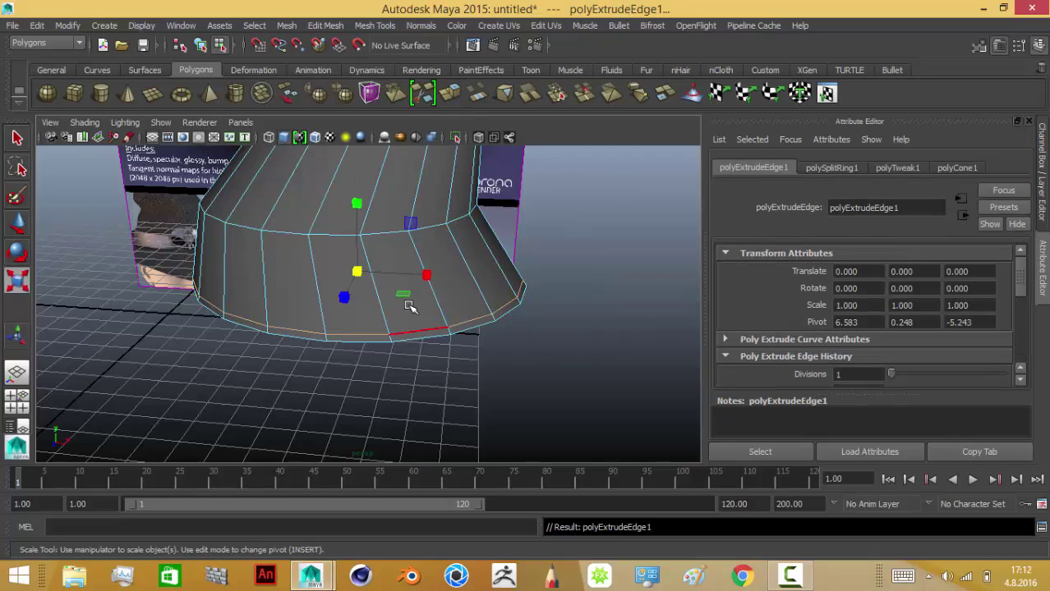
{"action": "left_click_drag", "start_coordinate": [357, 271], "coordinate": [739, 120]}
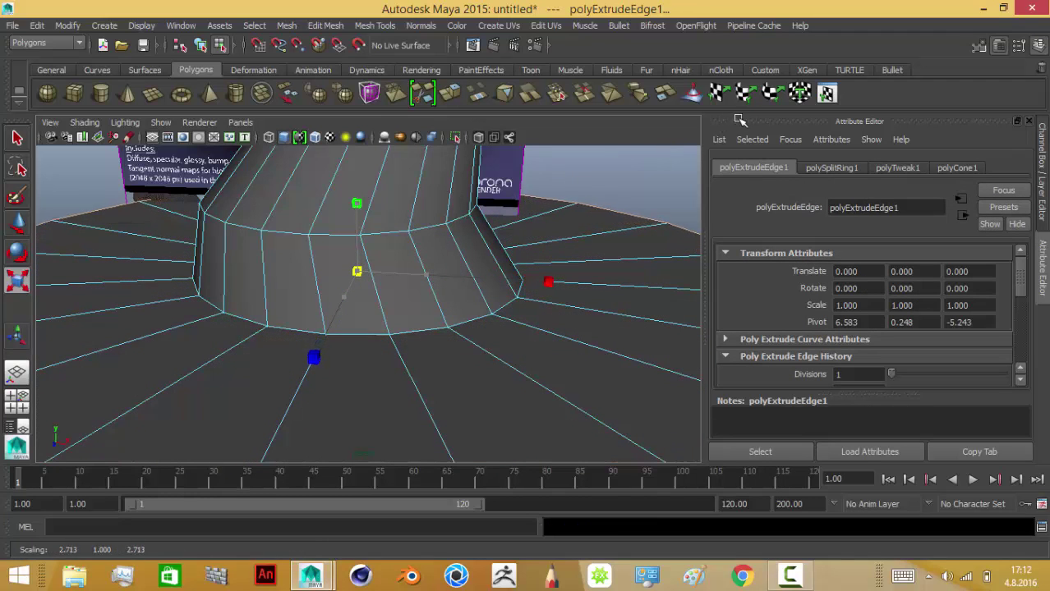
{"action": "mouse_move", "coordinate": [368, 364]}
{"action": "left_mouse_down", "text": "alt"}
{"action": "mouse_move", "coordinate": [384, 273]}
{"action": "mouse_move", "coordinate": [395, 393]}
{"action": "mouse_move", "coordinate": [379, 335]}
{"action": "mouse_move", "coordinate": [306, 248]}
{"action": "left_mouse_up", "text": "alt"}
Step: Select the ring of 20 faces along the brim's bottom edge, undoing an accidental scale
{"action": "scroll", "coordinate": [378, 329], "scroll_direction": "up", "scroll_amount": 3}
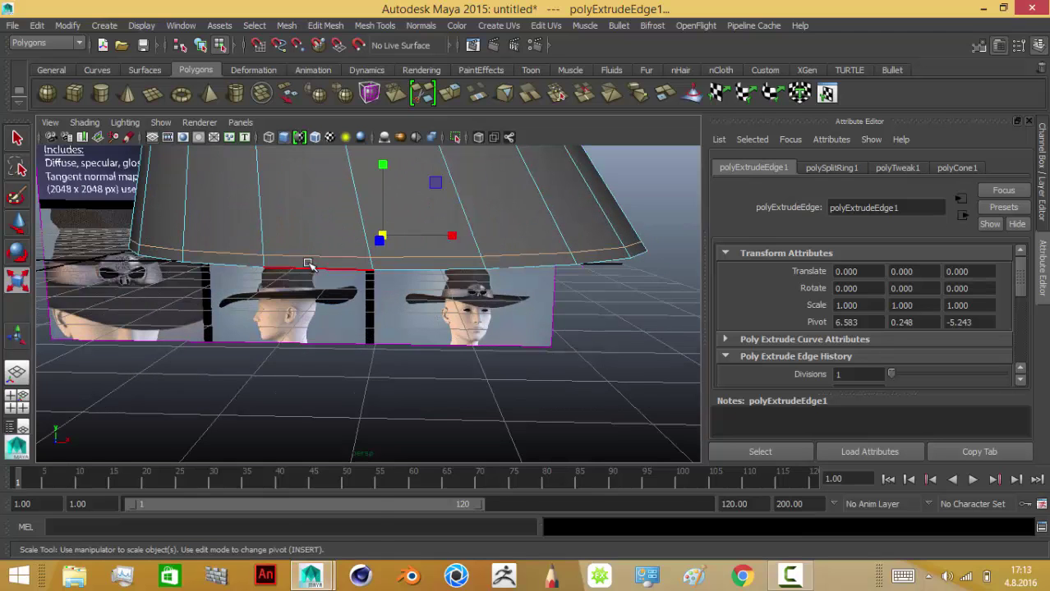
{"action": "right_click_drag", "start_coordinate": [307, 263], "coordinate": [312, 260]}
{"action": "left_click", "coordinate": [302, 263]}
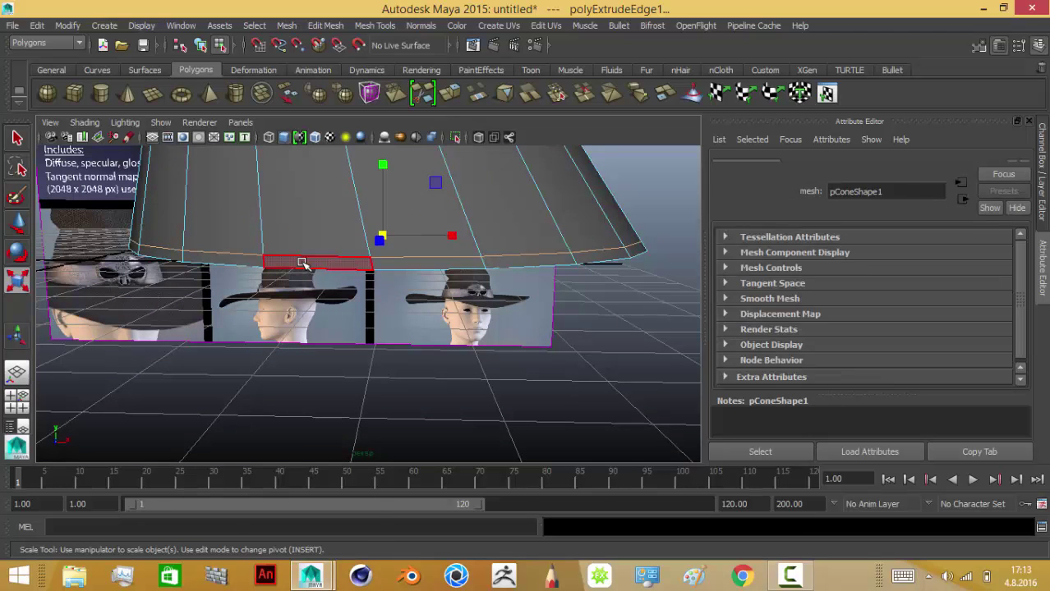
{"action": "mouse_move", "coordinate": [291, 267]}
{"action": "left_mouse_down", "text": "alt"}
{"action": "mouse_move", "coordinate": [232, 329]}
{"action": "mouse_move", "coordinate": [246, 329]}
{"action": "left_mouse_up", "text": "alt"}
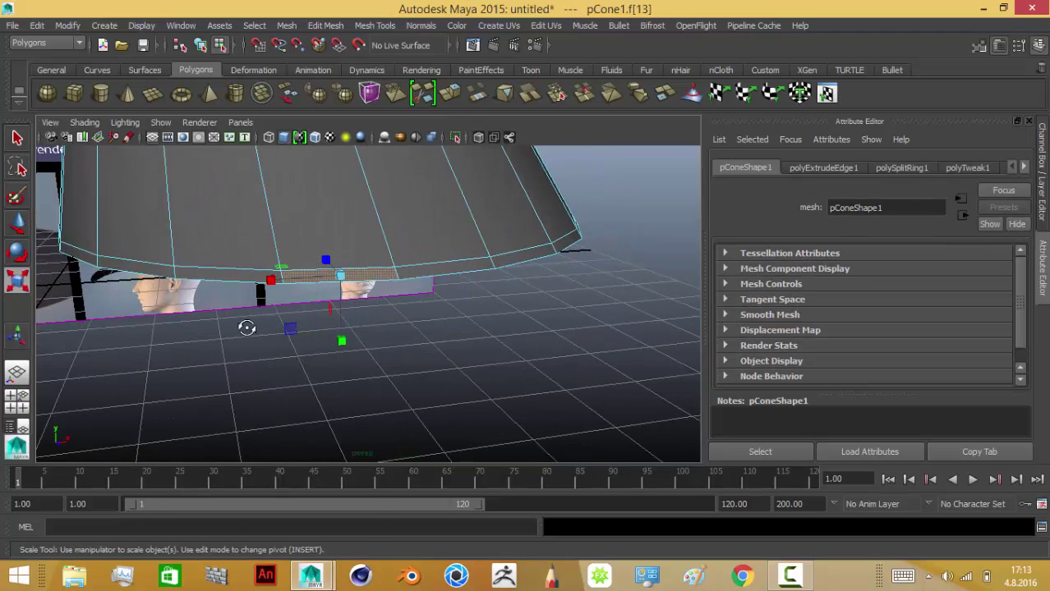
{"action": "key", "text": "space"}
{"action": "key", "text": "space"}
{"action": "middle_click_drag", "start_coordinate": [363, 367], "coordinate": [377, 337], "text": "alt"}
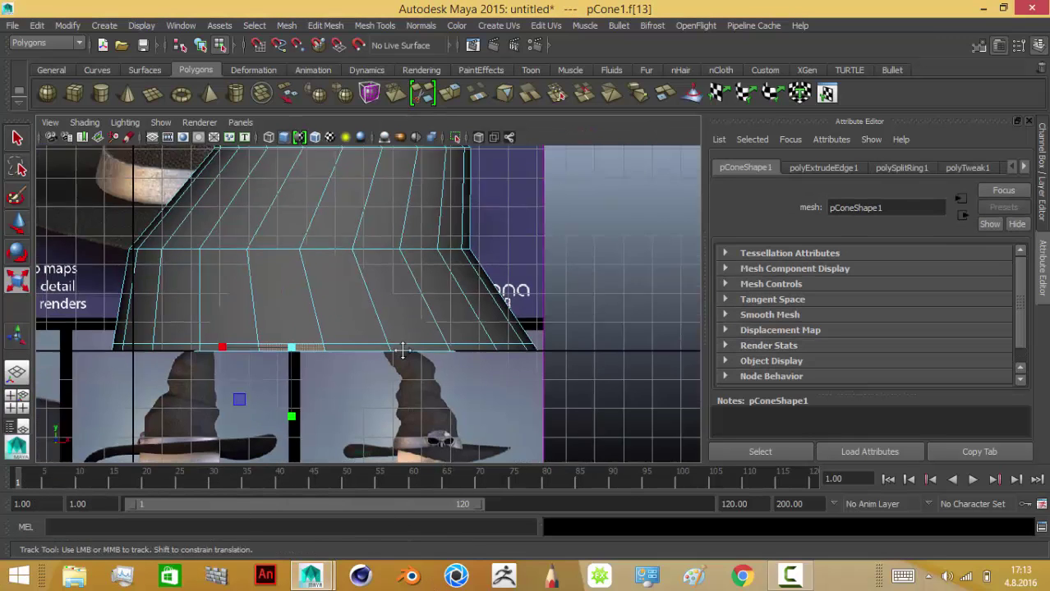
{"action": "left_click_drag", "start_coordinate": [543, 354], "coordinate": [113, 359]}
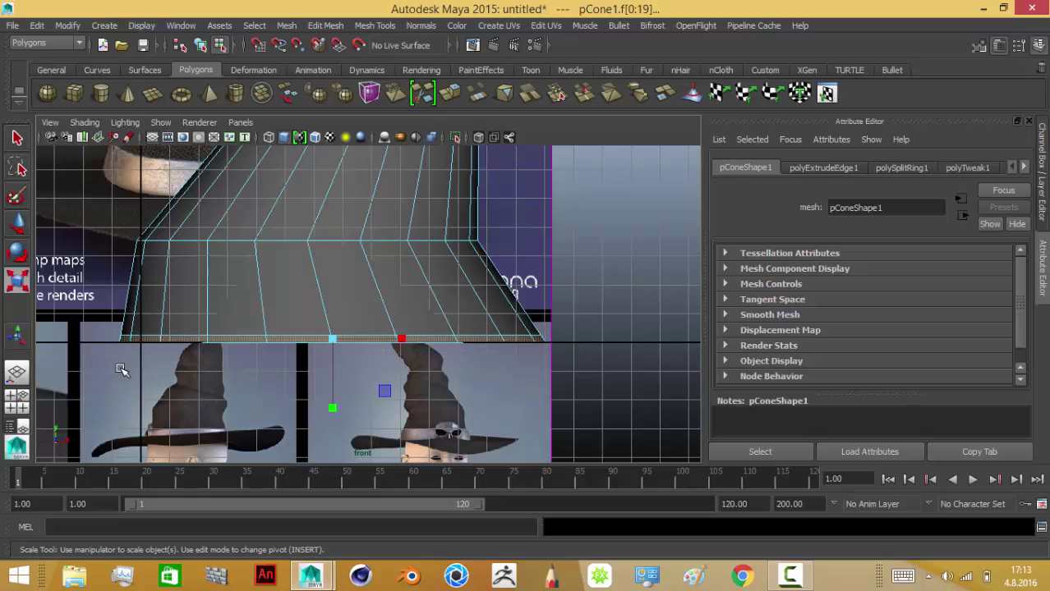
{"action": "scroll", "coordinate": [284, 364], "scroll_direction": "up", "scroll_amount": 2}
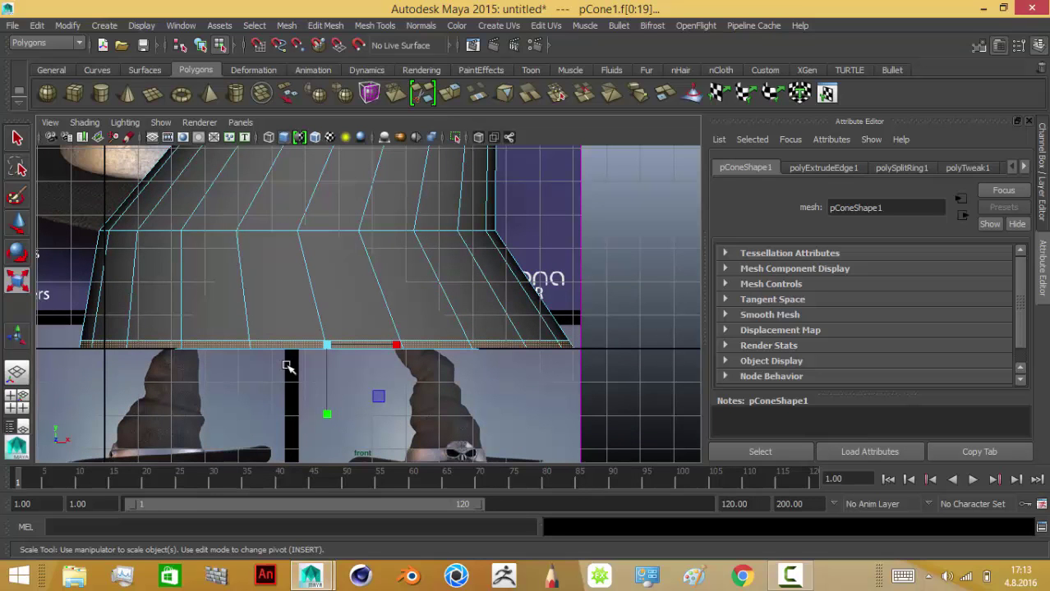
{"action": "key", "text": "space"}
{"action": "key", "text": "space"}
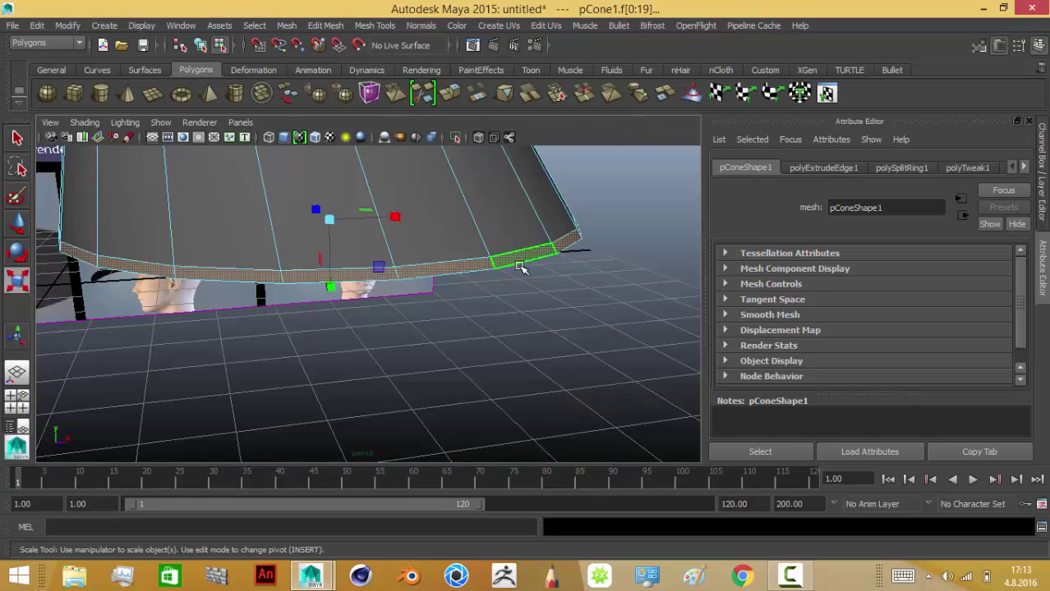
{"action": "mouse_move", "coordinate": [461, 294]}
{"action": "left_mouse_down", "text": "alt"}
{"action": "mouse_move", "coordinate": [364, 295]}
{"action": "mouse_move", "coordinate": [424, 287]}
{"action": "left_mouse_up", "text": "alt"}
{"action": "key", "text": "ctrl+z"}
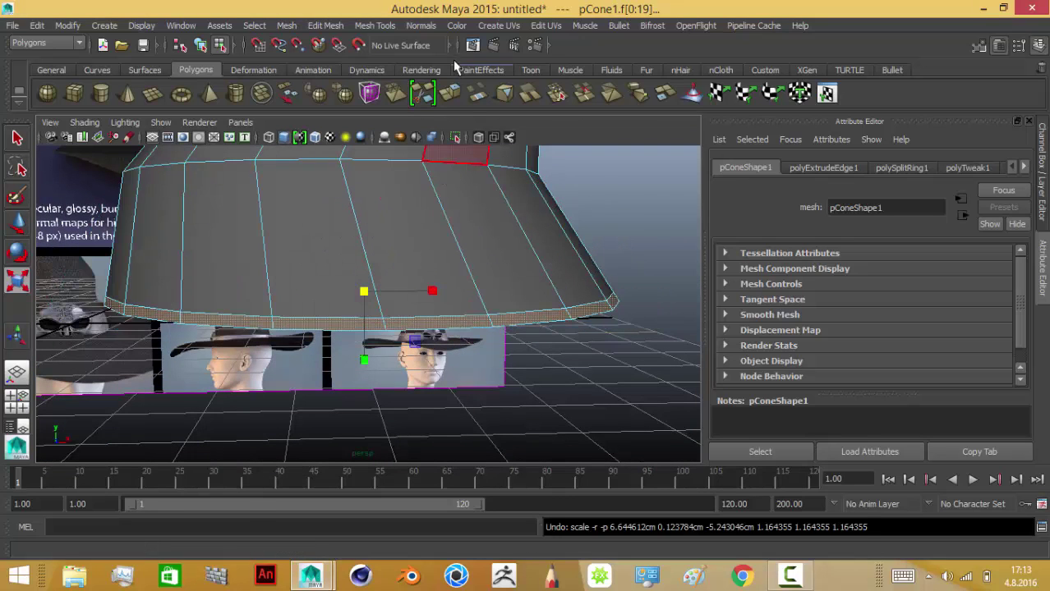
Step: Extrude the bottom ring of faces, scale them outward, and flatten them along Y
{"action": "left_click", "coordinate": [451, 95]}
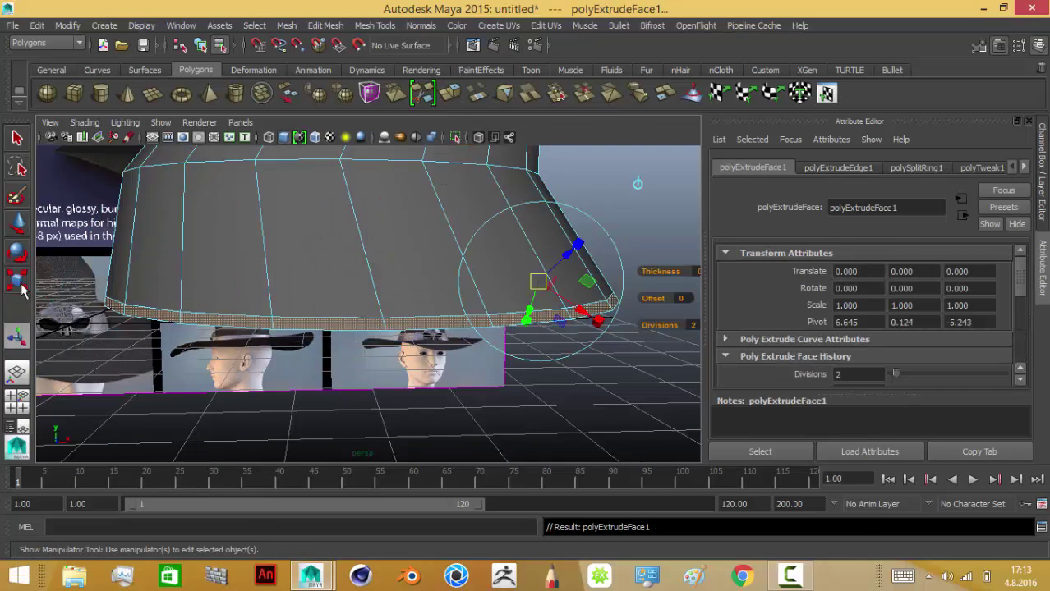
{"action": "left_click", "coordinate": [21, 286]}
{"action": "mouse_move", "coordinate": [364, 292]}
{"action": "left_mouse_down"}
{"action": "mouse_move", "coordinate": [585, 248]}
{"action": "mouse_move", "coordinate": [376, 294]}
{"action": "left_mouse_up"}
{"action": "scroll", "coordinate": [386, 296], "scroll_direction": "down", "scroll_amount": 4}
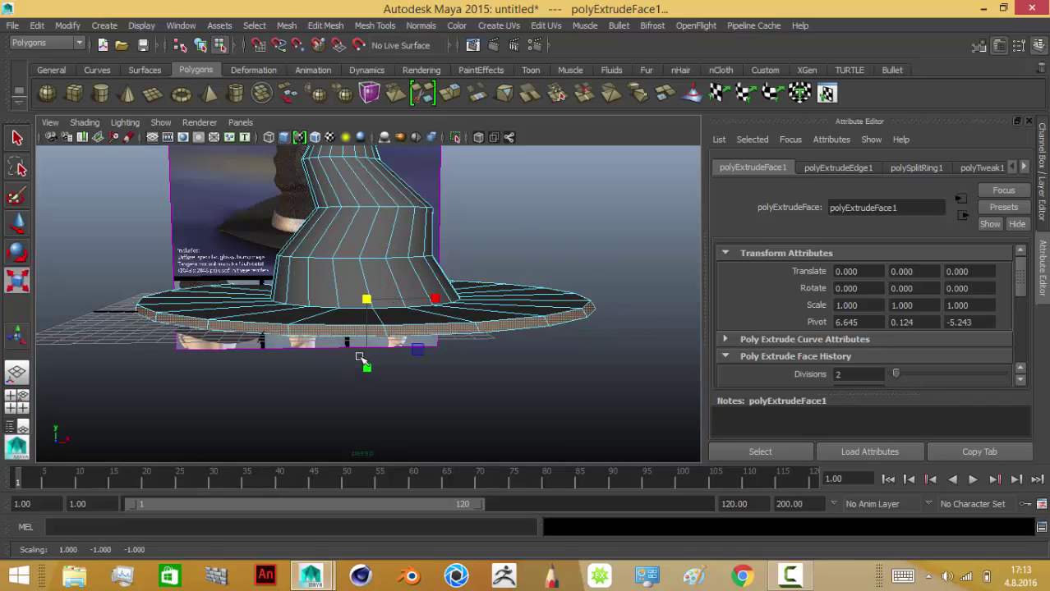
{"action": "scroll", "coordinate": [360, 357], "scroll_direction": "up", "scroll_amount": 3}
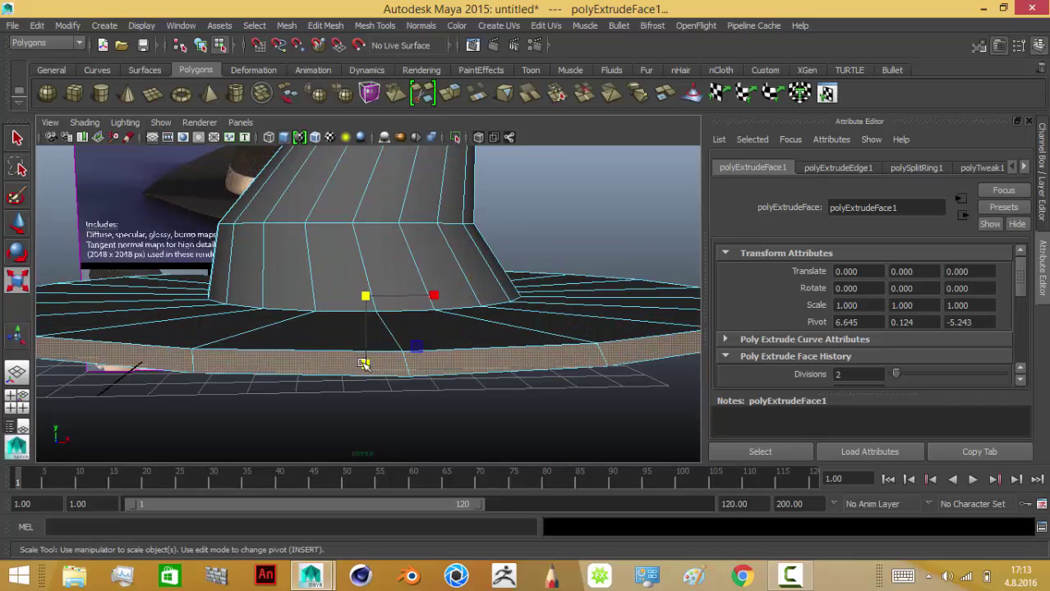
{"action": "left_click_drag", "start_coordinate": [364, 364], "coordinate": [372, 308]}
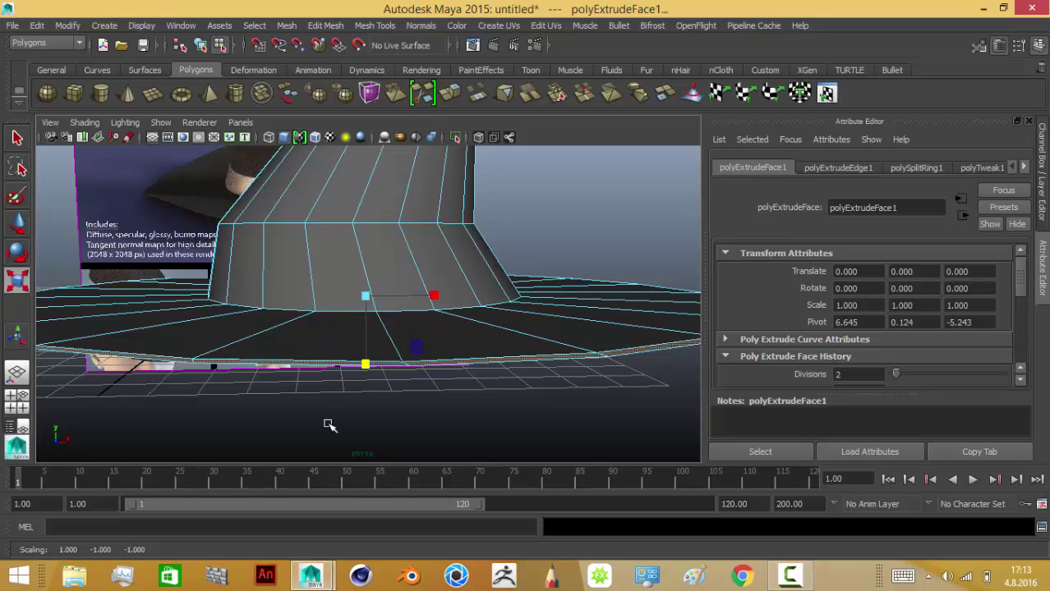
{"action": "mouse_move", "coordinate": [303, 408]}
{"action": "left_mouse_down", "text": "alt"}
{"action": "mouse_move", "coordinate": [398, 436]}
{"action": "mouse_move", "coordinate": [356, 417]}
{"action": "left_mouse_up", "text": "alt"}
{"action": "scroll", "coordinate": [357, 418], "scroll_direction": "down", "scroll_amount": 3}
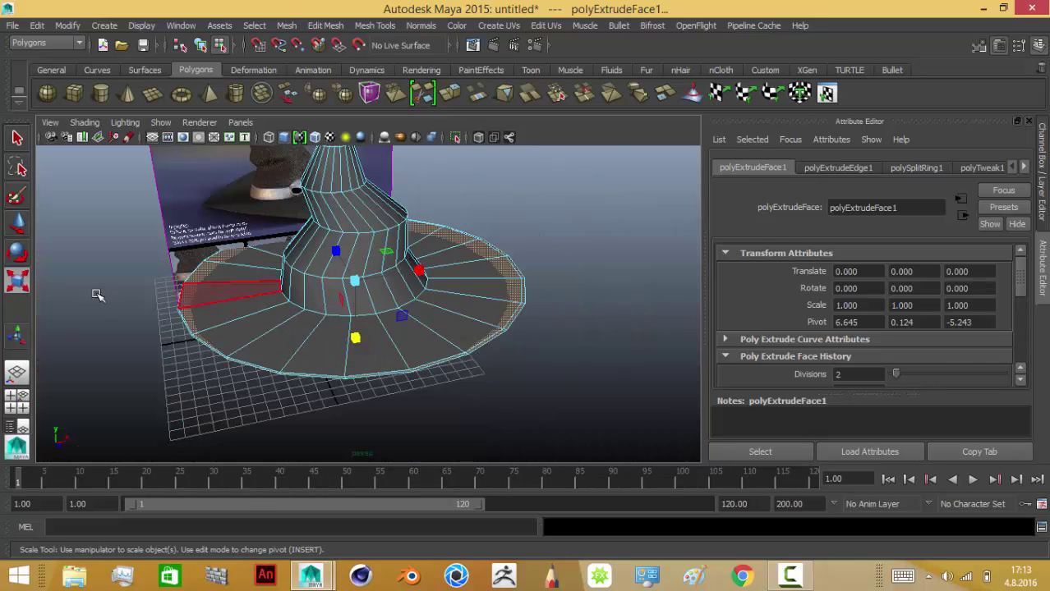
Step: Leave face editing and select the whole hat with the Move tool active
{"action": "left_click", "coordinate": [22, 230]}
{"action": "left_click", "coordinate": [18, 139]}
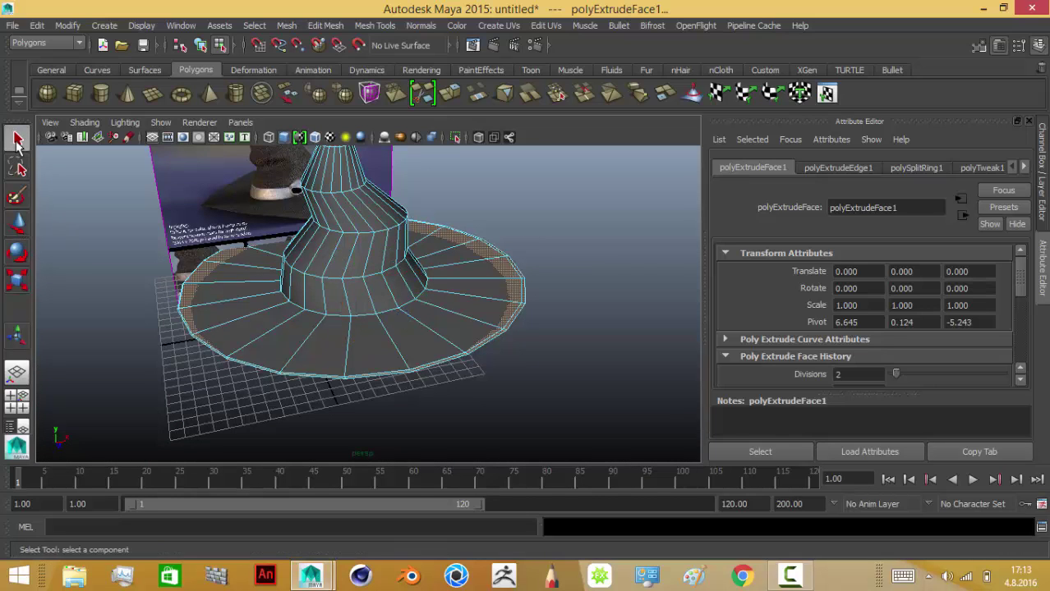
{"action": "right_click_drag", "start_coordinate": [305, 297], "coordinate": [374, 206]}
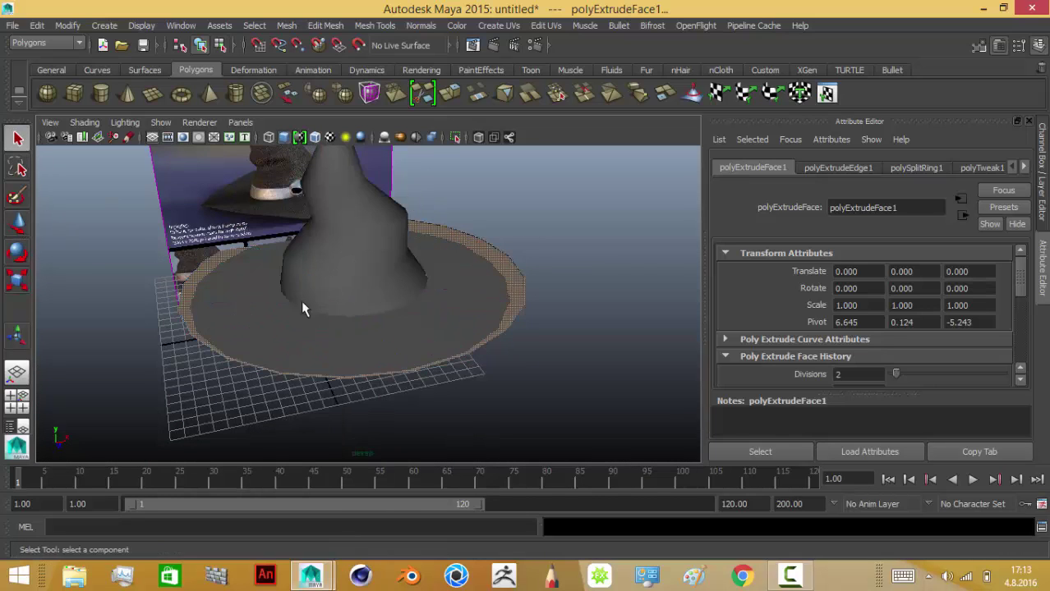
{"action": "scroll", "coordinate": [282, 316], "scroll_direction": "down", "scroll_amount": 3}
{"action": "left_click", "coordinate": [17, 223]}
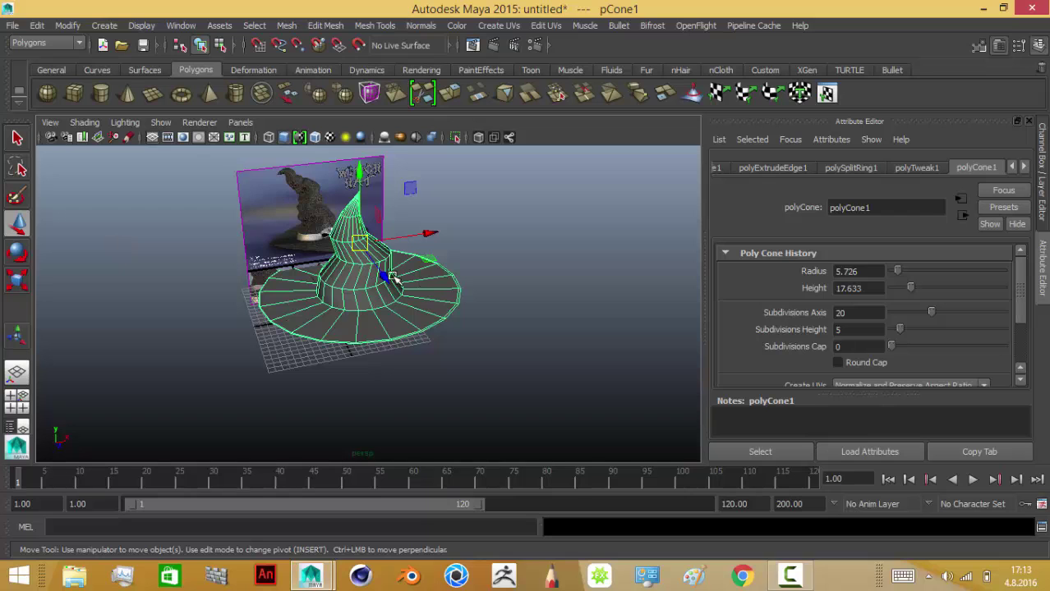
Step: Review the hat's history in polyExtrudeEdge1, polyExtrudeFace1, pConeShape1 and transform tabs
{"action": "left_click_drag", "start_coordinate": [395, 279], "coordinate": [419, 312], "text": "alt"}
{"action": "scroll", "coordinate": [505, 325], "scroll_direction": "up", "scroll_amount": 3}
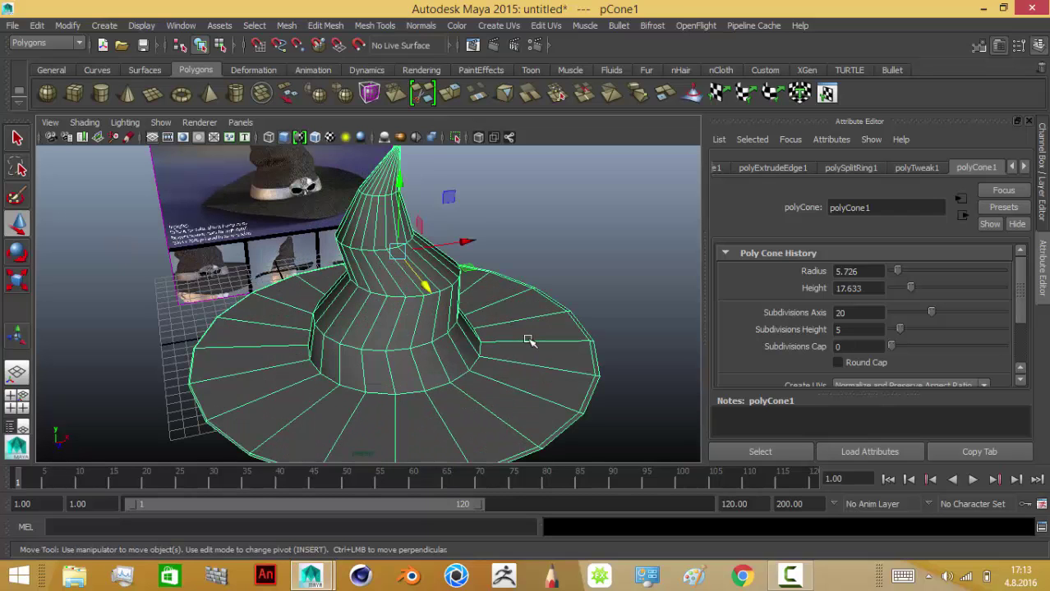
{"action": "mouse_move", "coordinate": [552, 282]}
{"action": "left_mouse_down", "text": "alt"}
{"action": "mouse_move", "coordinate": [538, 215]}
{"action": "mouse_move", "coordinate": [542, 272]}
{"action": "mouse_move", "coordinate": [510, 349]}
{"action": "left_mouse_up", "text": "alt"}
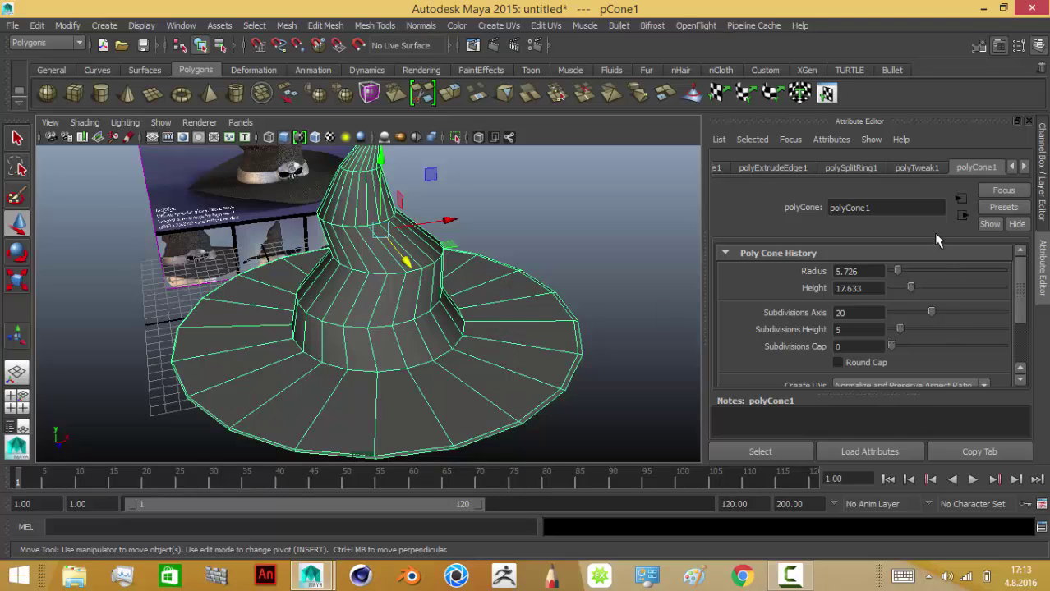
{"action": "left_click", "coordinate": [782, 167]}
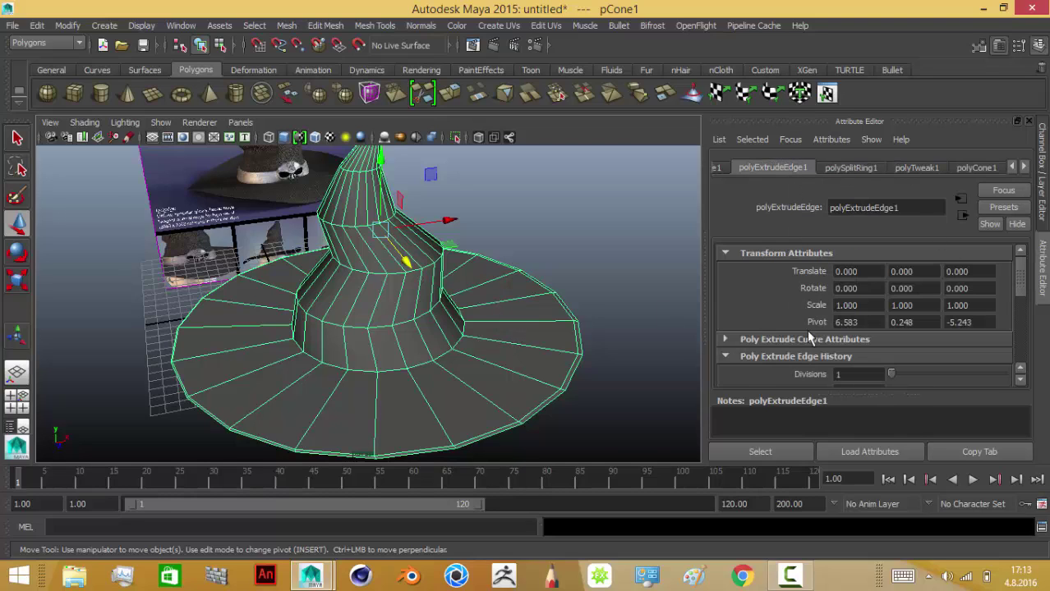
{"action": "left_click", "coordinate": [723, 168]}
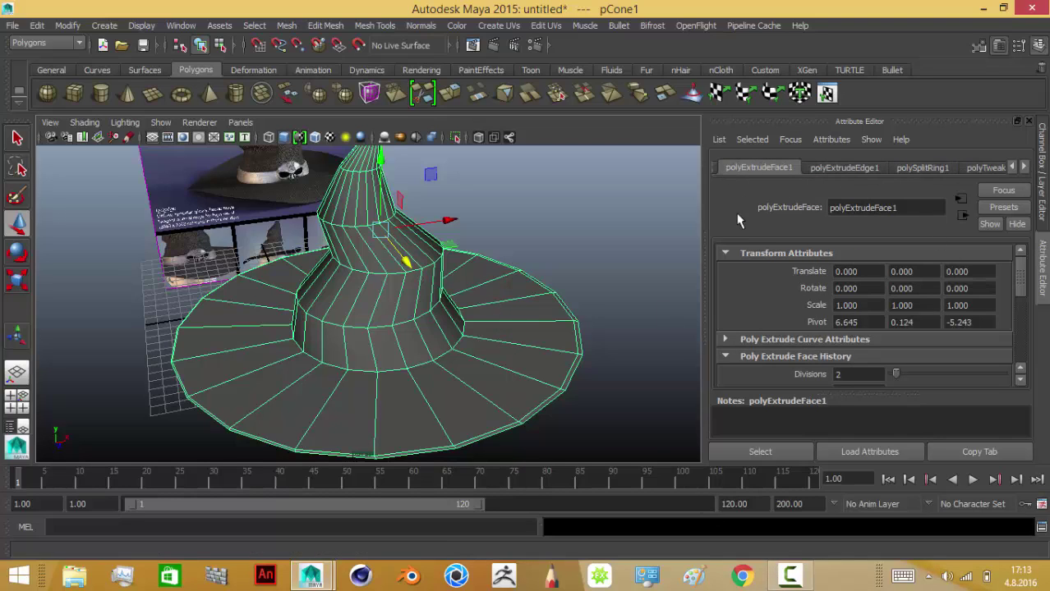
{"action": "left_click", "coordinate": [715, 168]}
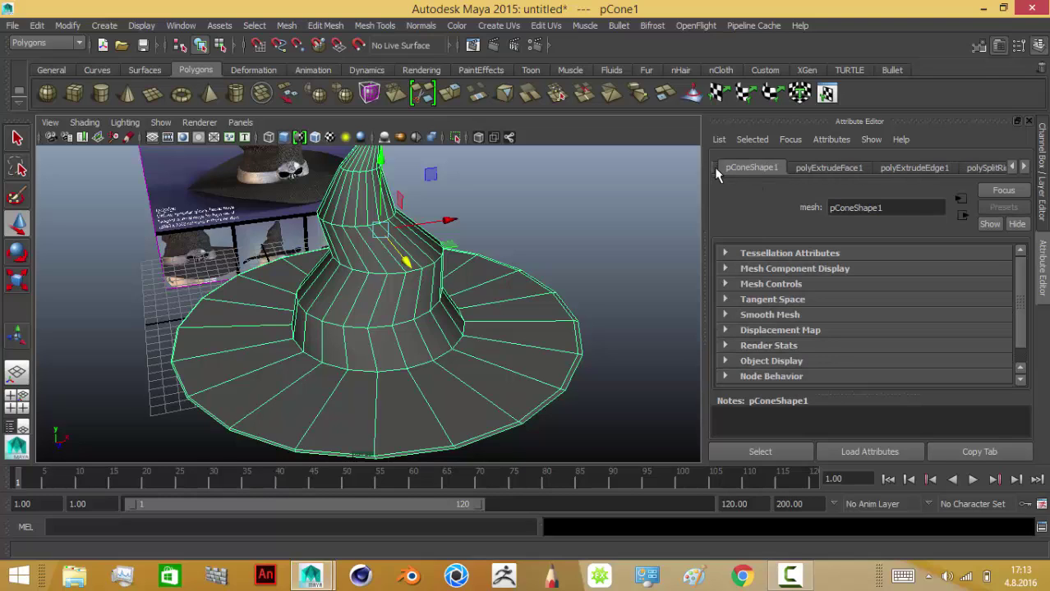
{"action": "left_click", "coordinate": [714, 168]}
{"action": "left_click", "coordinate": [791, 168]}
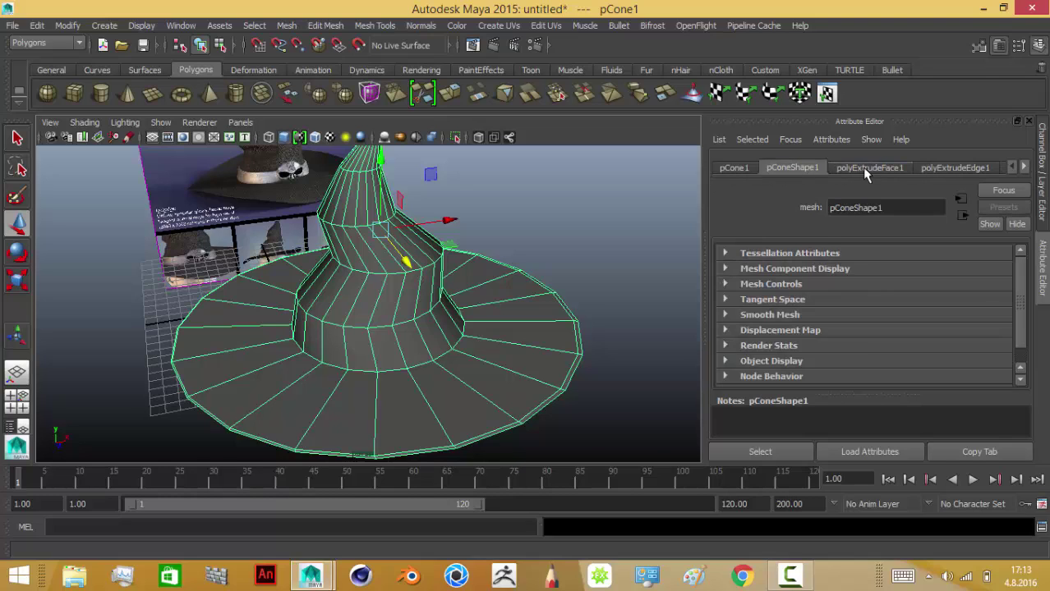
{"action": "left_click", "coordinate": [862, 167]}
{"action": "left_click", "coordinate": [747, 168]}
{"action": "left_click", "coordinate": [792, 168]}
{"action": "left_click", "coordinate": [385, 25]}
Step: Insert a new edge loop running around the hat's brim, then clear the selection
{"action": "left_click", "coordinate": [411, 200]}
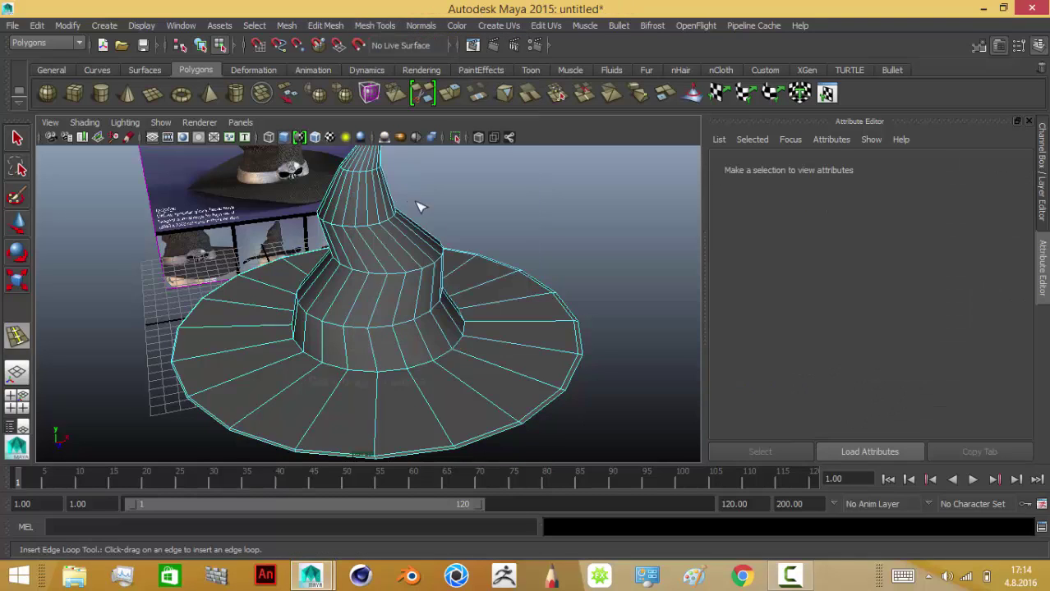
{"action": "mouse_move", "coordinate": [495, 370]}
{"action": "left_mouse_down"}
{"action": "mouse_move", "coordinate": [538, 370]}
{"action": "mouse_move", "coordinate": [487, 363]}
{"action": "mouse_move", "coordinate": [559, 366]}
{"action": "left_mouse_up"}
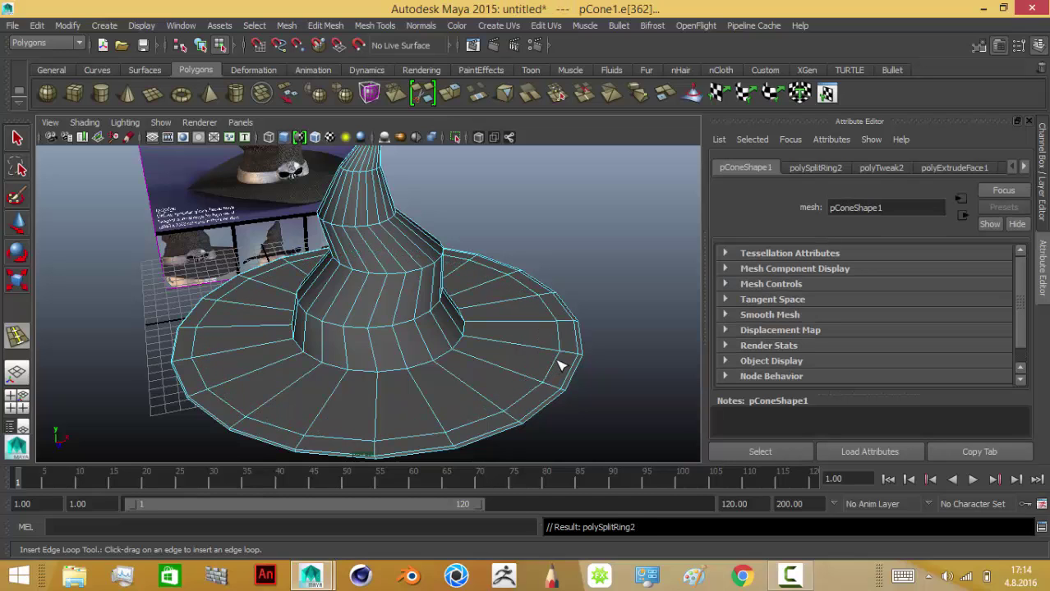
{"action": "left_click", "coordinate": [497, 391]}
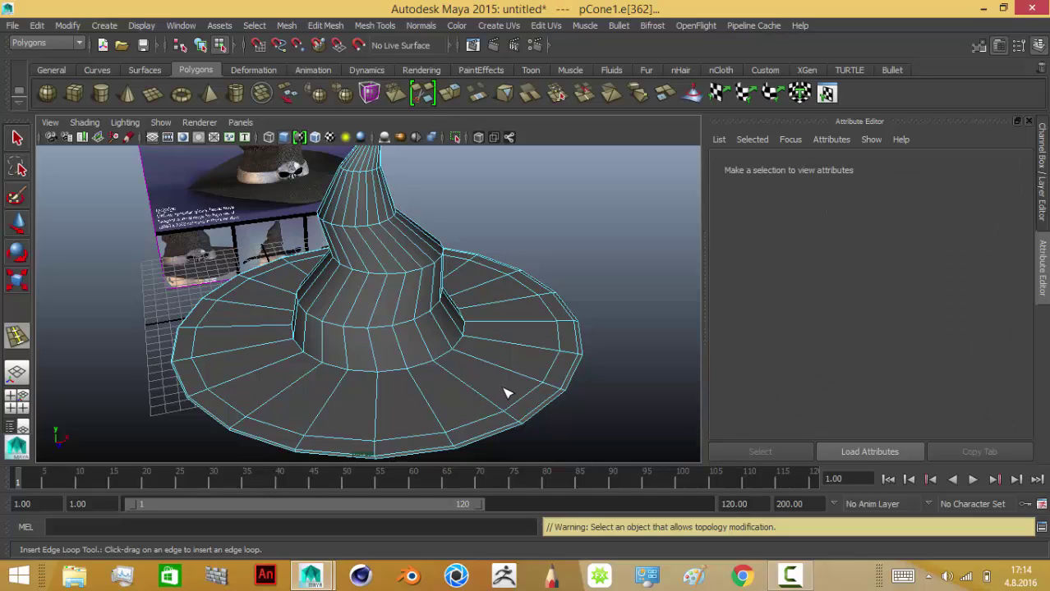
{"action": "left_click_drag", "start_coordinate": [407, 407], "coordinate": [427, 421]}
Step: Select the whole hat in object mode and tumble the view to inspect the crown's base
{"action": "key", "text": "q"}
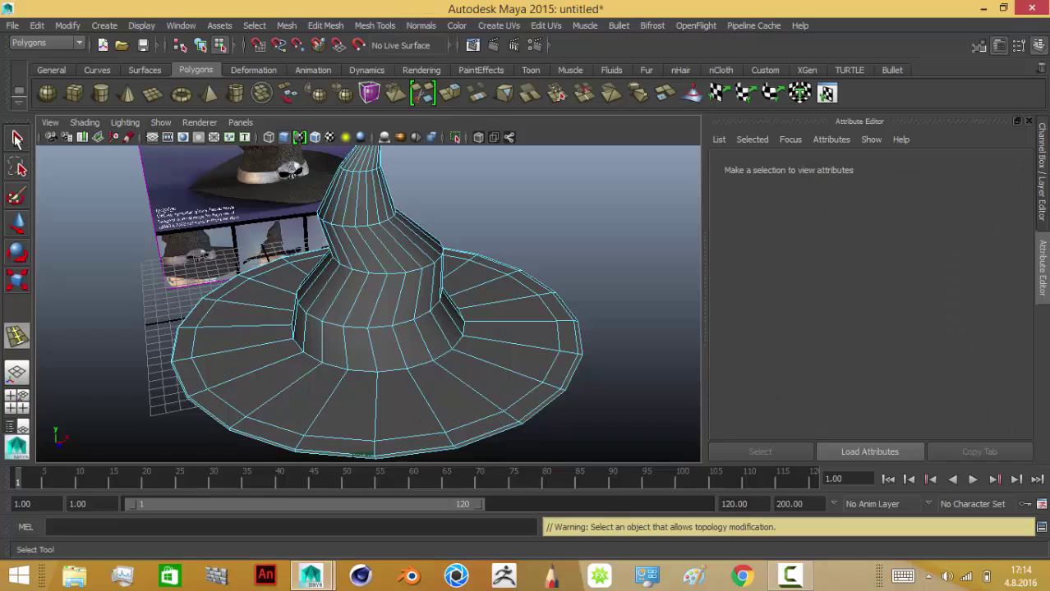
{"action": "right_click", "coordinate": [277, 223]}
{"action": "left_click", "coordinate": [254, 317]}
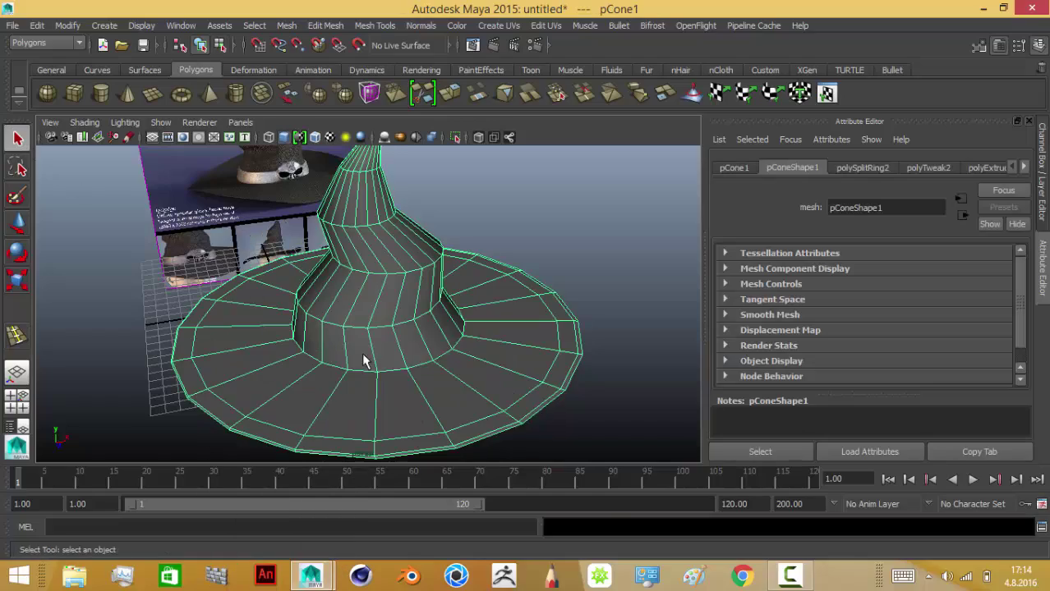
{"action": "mouse_move", "coordinate": [344, 361]}
{"action": "left_mouse_down", "text": "alt"}
{"action": "mouse_move", "coordinate": [300, 309]}
{"action": "mouse_move", "coordinate": [242, 335]}
{"action": "mouse_move", "coordinate": [382, 273]}
{"action": "mouse_move", "coordinate": [424, 286]}
{"action": "mouse_move", "coordinate": [441, 231]}
{"action": "mouse_move", "coordinate": [372, 378]}
{"action": "mouse_move", "coordinate": [305, 351]}
{"action": "mouse_move", "coordinate": [293, 382]}
{"action": "mouse_move", "coordinate": [357, 363]}
{"action": "mouse_move", "coordinate": [319, 327]}
{"action": "mouse_move", "coordinate": [267, 326]}
{"action": "mouse_move", "coordinate": [281, 347]}
{"action": "left_mouse_up", "text": "alt"}
{"action": "right_click", "coordinate": [441, 231]}
{"action": "scroll", "coordinate": [297, 346], "scroll_direction": "up", "scroll_amount": 4}
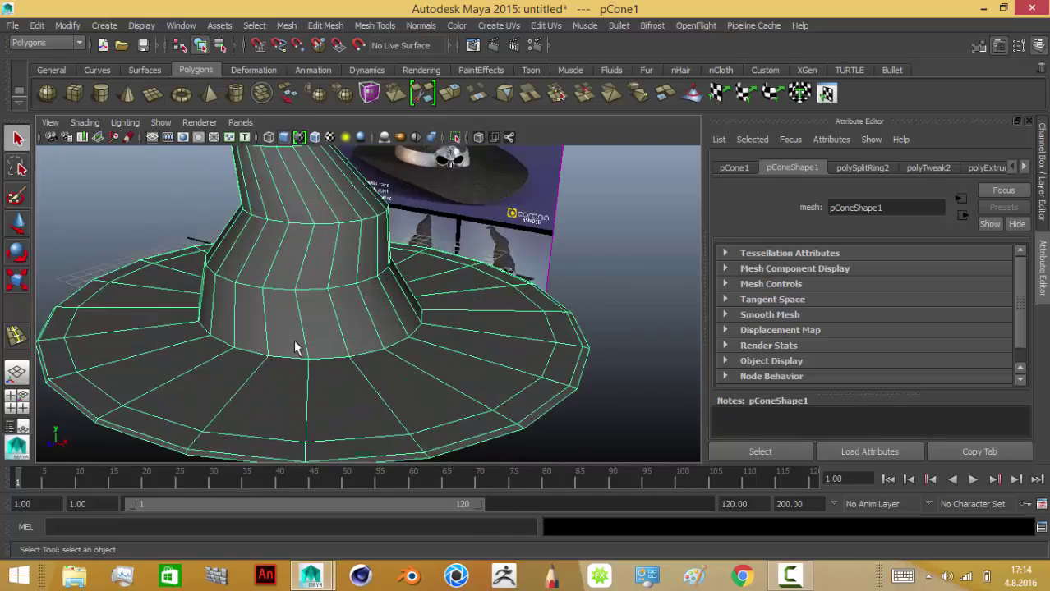
{"action": "scroll", "coordinate": [300, 345], "scroll_direction": "up", "scroll_amount": 3}
{"action": "middle_click_drag", "start_coordinate": [300, 345], "coordinate": [398, 347], "text": "alt"}
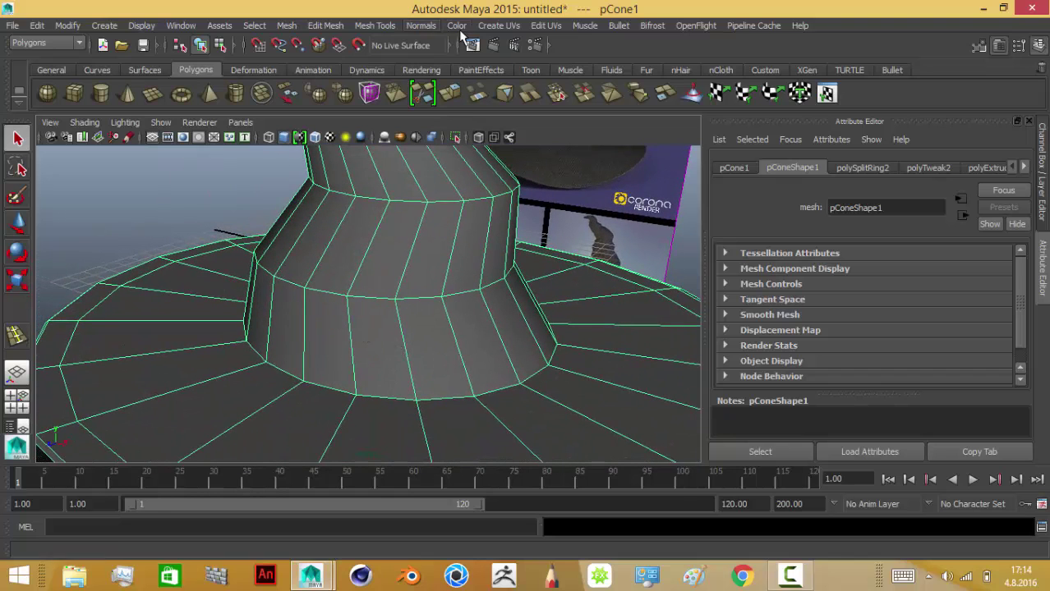
Step: Insert an edge loop around the crown's lower band with the Insert Edge Loop Tool
{"action": "left_click", "coordinate": [367, 26]}
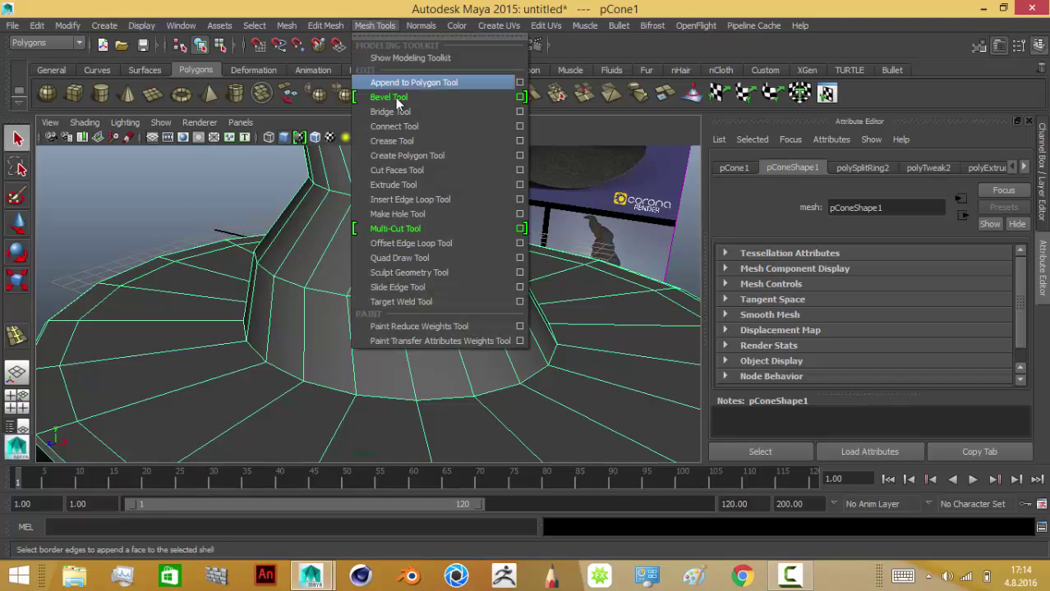
{"action": "left_click", "coordinate": [427, 200]}
{"action": "left_click", "coordinate": [301, 355]}
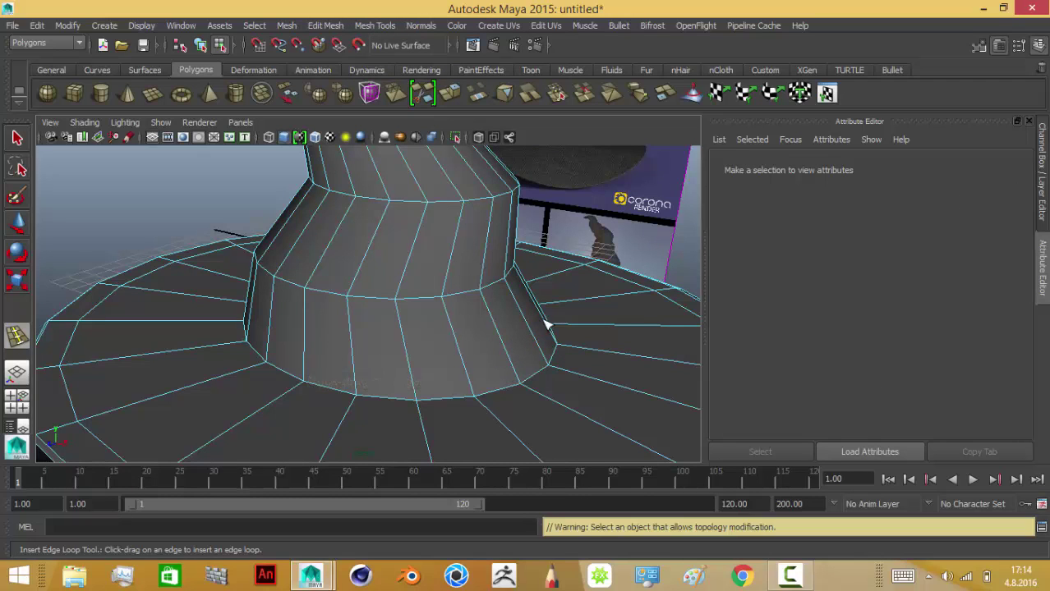
{"action": "mouse_move", "coordinate": [549, 332]}
{"action": "left_mouse_down"}
{"action": "mouse_move", "coordinate": [552, 340]}
{"action": "mouse_move", "coordinate": [551, 329]}
{"action": "mouse_move", "coordinate": [523, 333]}
{"action": "left_mouse_up"}
Step: Slide the new loop slightly up the band and select one face on that band
{"action": "key", "text": "f"}
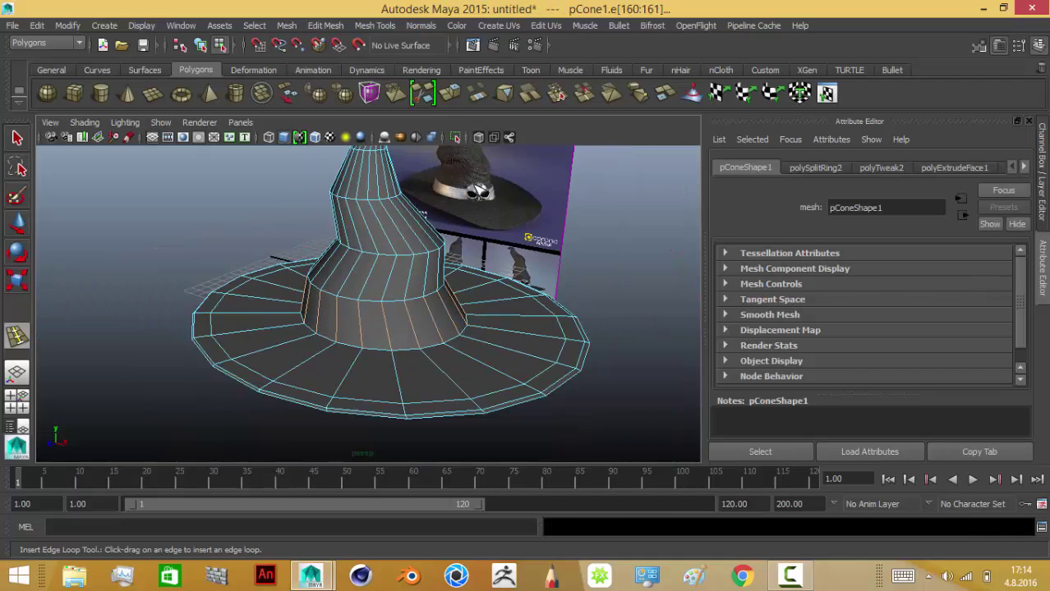
{"action": "scroll", "coordinate": [426, 308], "scroll_direction": "up", "scroll_amount": 5}
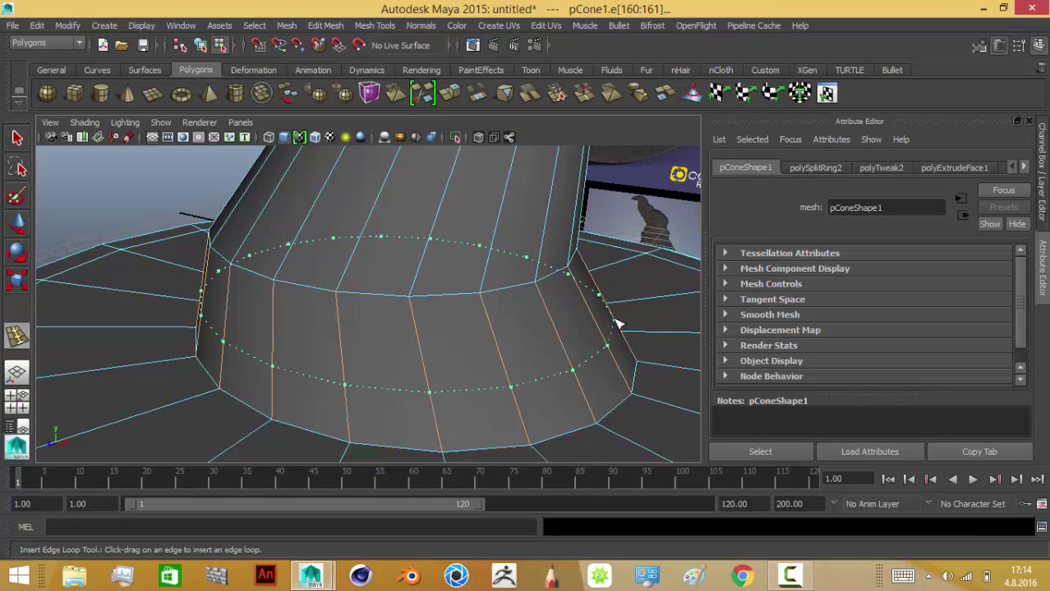
{"action": "left_click_drag", "start_coordinate": [616, 320], "coordinate": [627, 311]}
{"action": "right_click", "coordinate": [352, 267]}
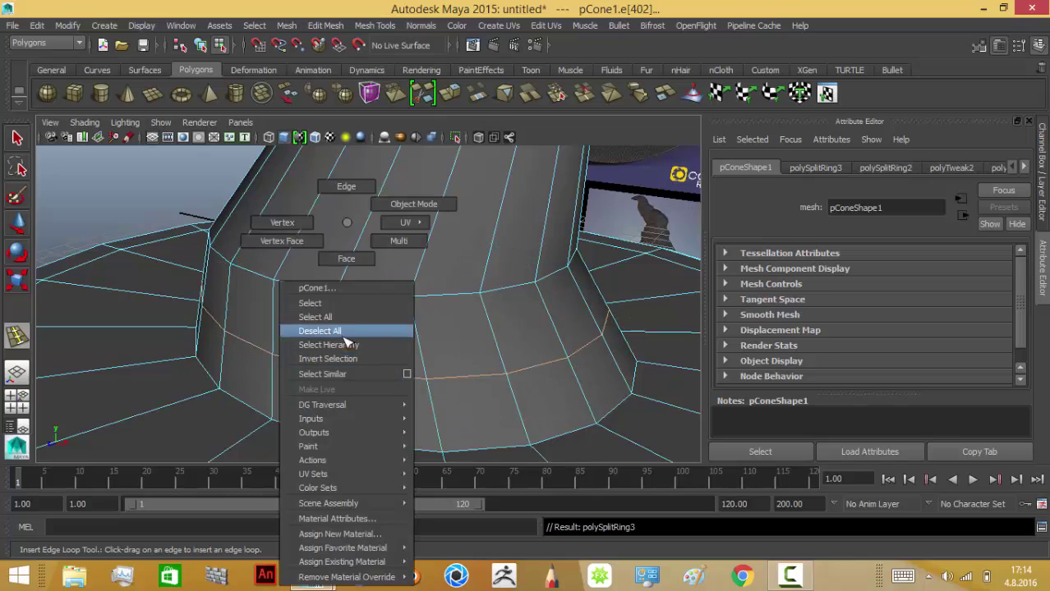
{"action": "left_click", "coordinate": [394, 431]}
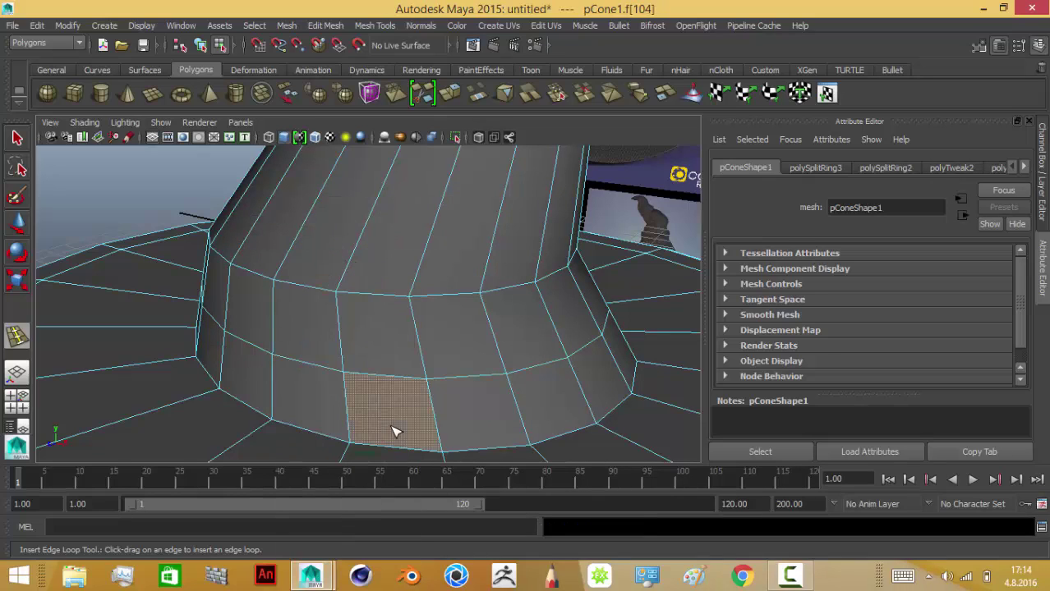
{"action": "key", "text": "super"}
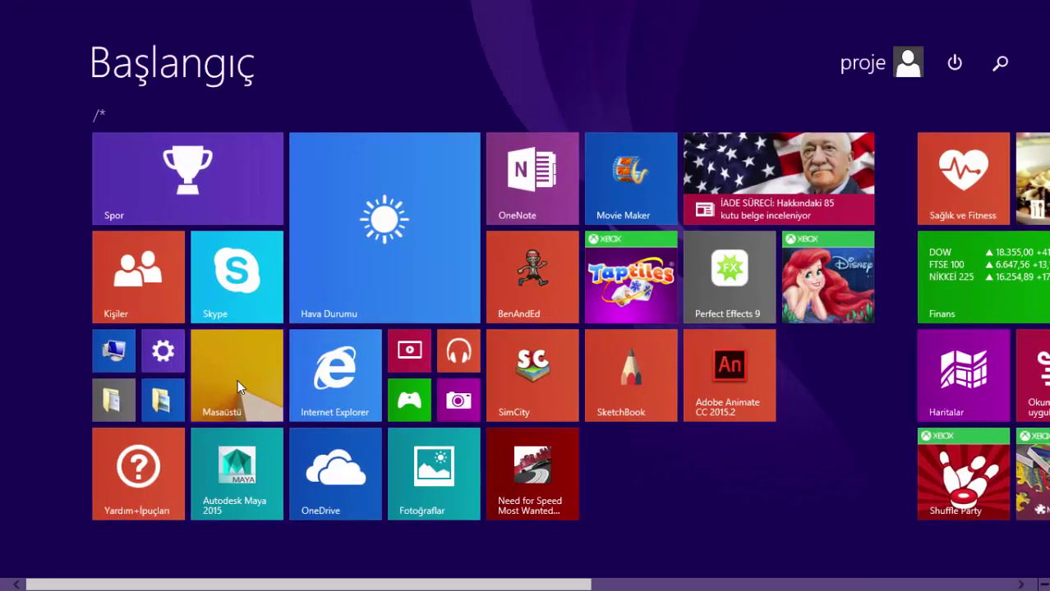
{"action": "key", "text": "super"}
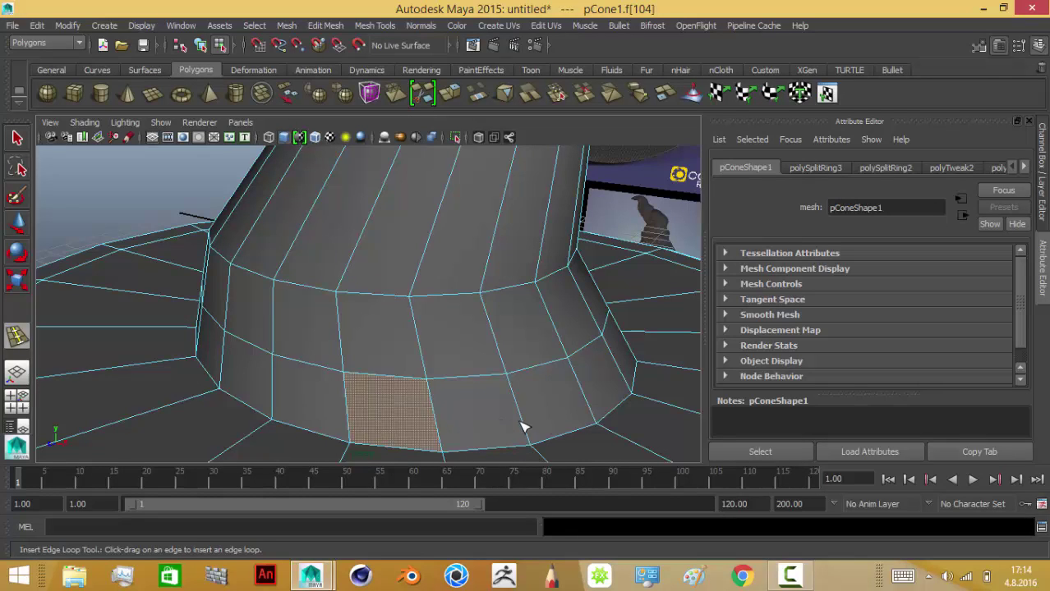
{"action": "left_click", "coordinate": [485, 425], "text": "shift"}
{"action": "left_click", "coordinate": [565, 407], "text": "shift"}
{"action": "left_click", "coordinate": [611, 382], "text": "shift"}
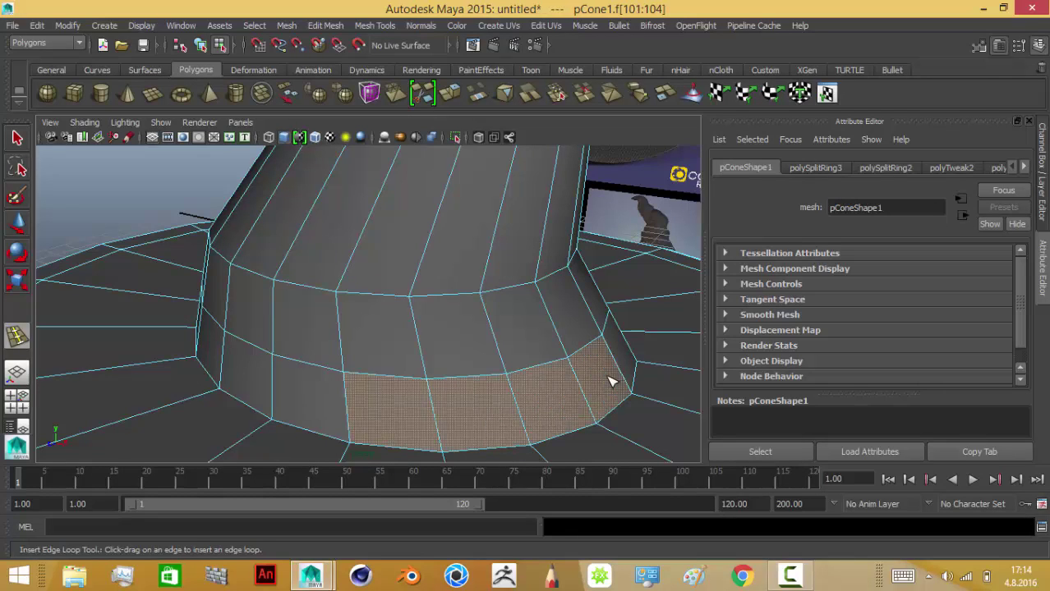
{"action": "mouse_move", "coordinate": [610, 382]}
{"action": "left_mouse_down", "text": "alt"}
{"action": "mouse_move", "coordinate": [479, 370]}
{"action": "mouse_move", "coordinate": [305, 390]}
{"action": "left_mouse_up", "text": "alt"}
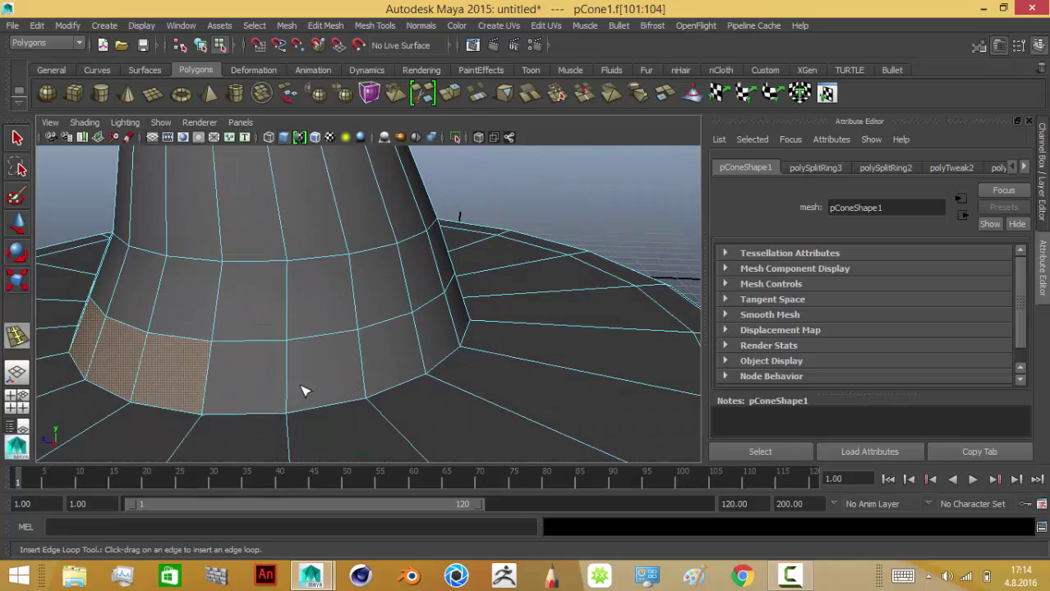
{"action": "left_click_drag", "start_coordinate": [398, 359], "coordinate": [282, 376], "text": "alt"}
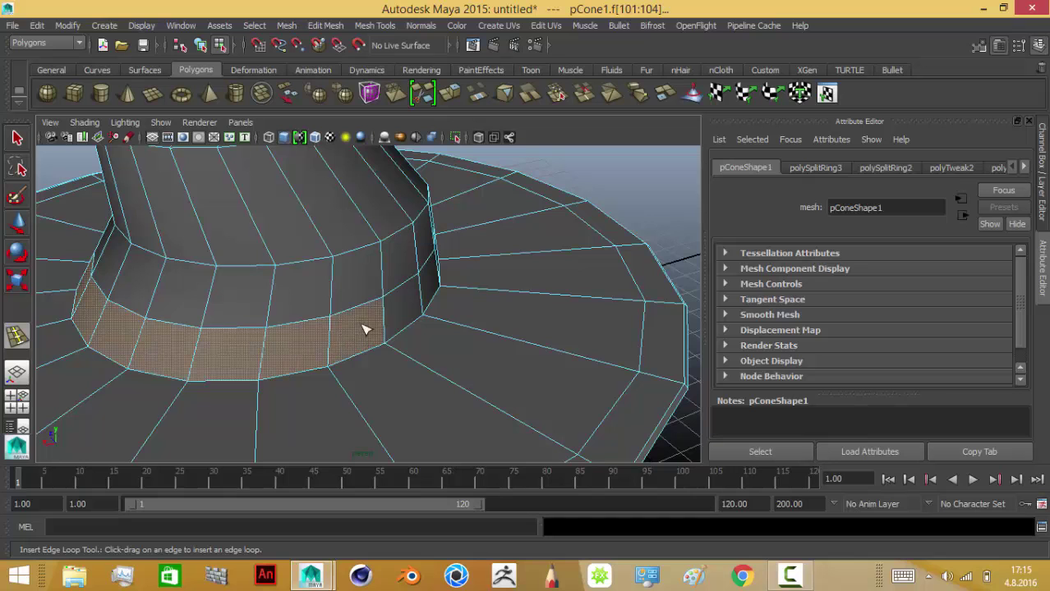
{"action": "mouse_move", "coordinate": [404, 311]}
{"action": "left_mouse_down", "text": "alt"}
{"action": "mouse_move", "coordinate": [324, 336]}
{"action": "mouse_move", "coordinate": [220, 323]}
{"action": "mouse_move", "coordinate": [281, 296]}
{"action": "left_mouse_up", "text": "alt"}
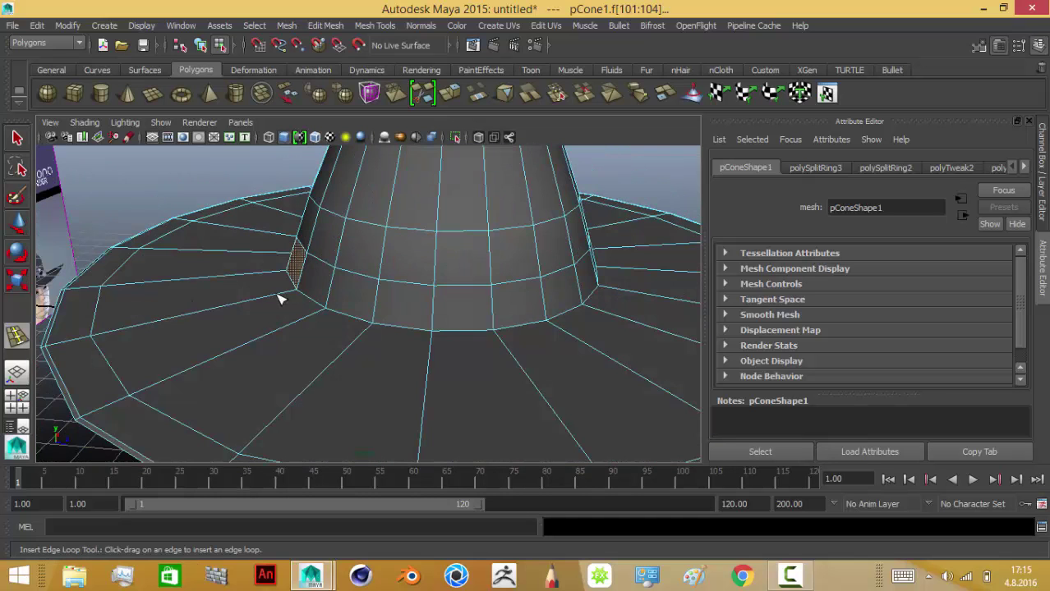
{"action": "left_click", "coordinate": [413, 308]}
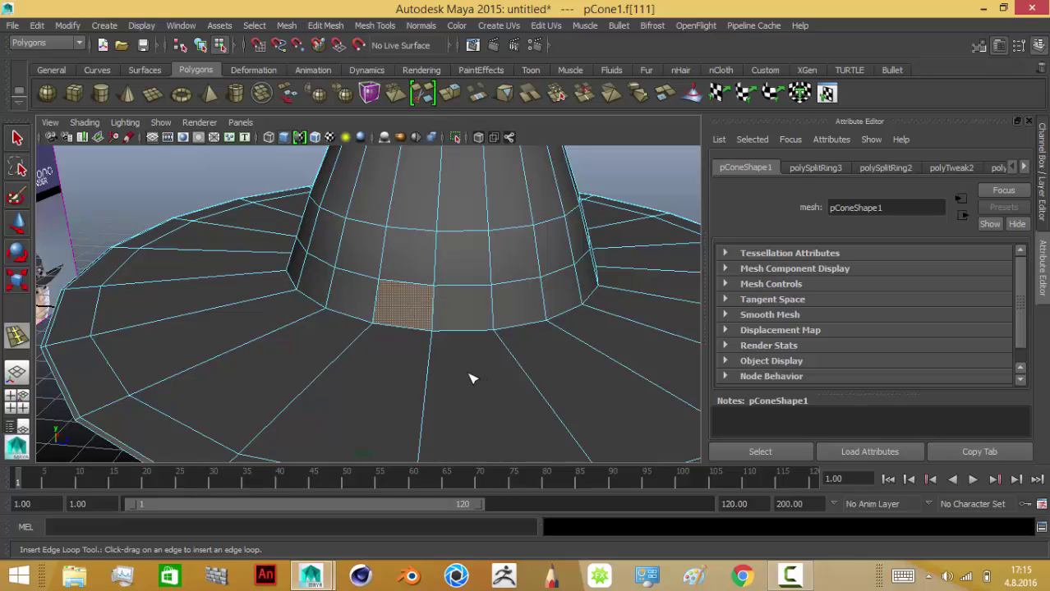
{"action": "key", "text": "ctrl+z"}
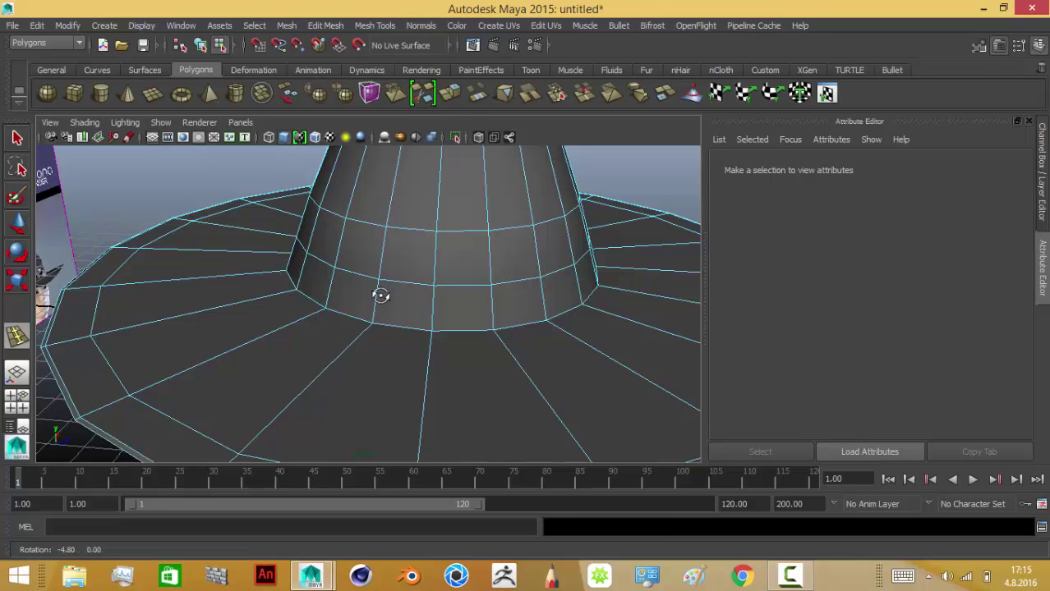
{"action": "mouse_move", "coordinate": [379, 293]}
{"action": "left_mouse_down", "text": "alt"}
{"action": "mouse_move", "coordinate": [433, 335]}
{"action": "mouse_move", "coordinate": [244, 320]}
{"action": "mouse_move", "coordinate": [112, 265]}
{"action": "left_mouse_up", "text": "alt"}
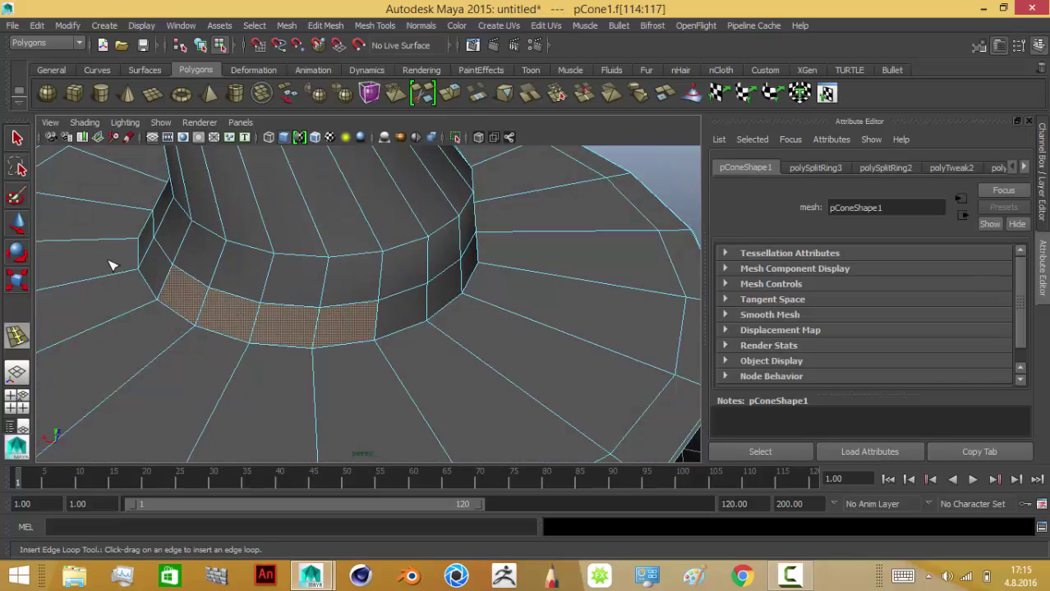
{"action": "left_click", "coordinate": [146, 251]}
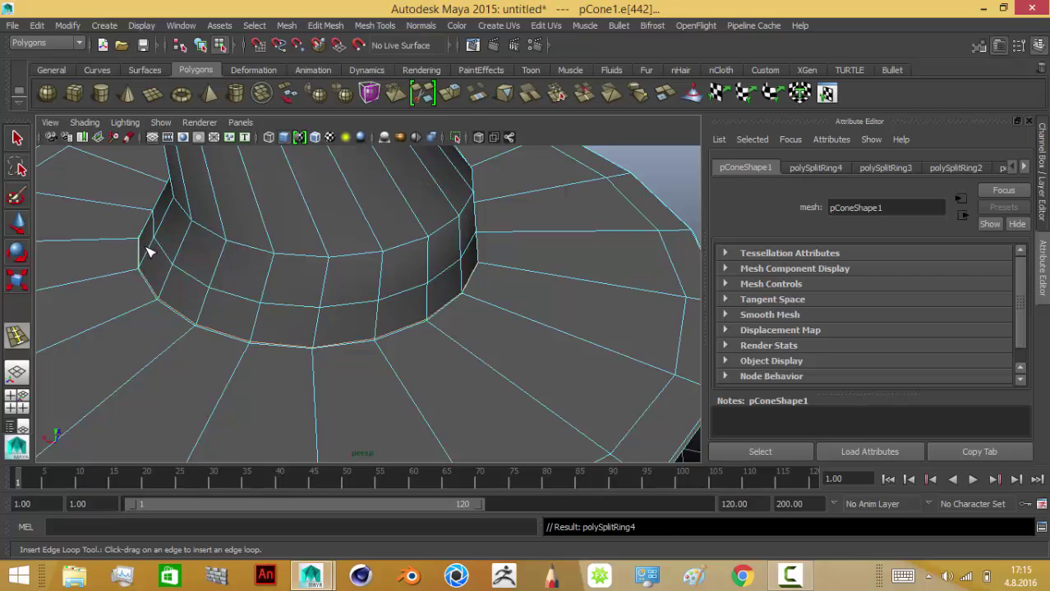
{"action": "key", "text": "ctrl+z"}
{"action": "left_click", "coordinate": [23, 146]}
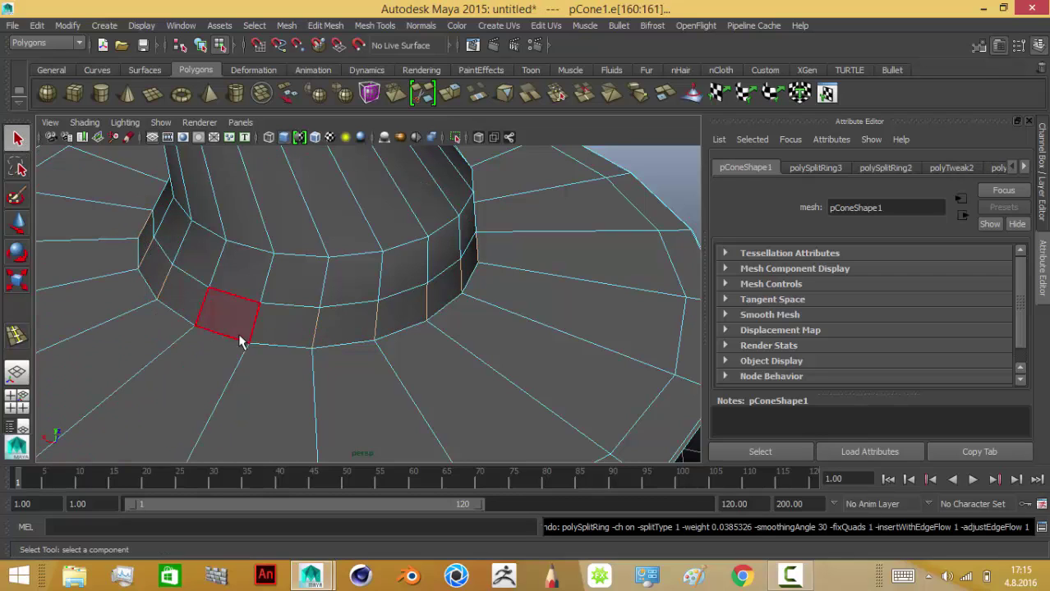
Step: Select the ring of faces around the base of the cone
{"action": "mouse_move", "coordinate": [240, 342]}
{"action": "left_mouse_down"}
{"action": "mouse_move", "coordinate": [258, 324]}
{"action": "mouse_move", "coordinate": [192, 300]}
{"action": "mouse_move", "coordinate": [151, 246]}
{"action": "left_mouse_up"}
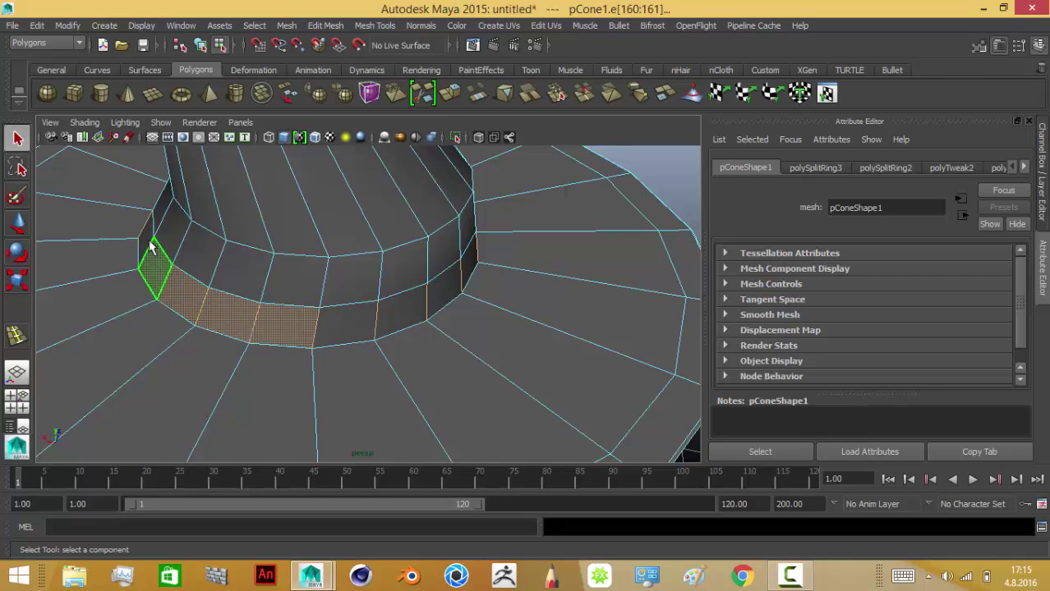
{"action": "mouse_move", "coordinate": [363, 329]}
{"action": "left_mouse_down", "text": "shift"}
{"action": "mouse_move", "coordinate": [448, 296]}
{"action": "mouse_move", "coordinate": [270, 262]}
{"action": "mouse_move", "coordinate": [346, 293]}
{"action": "left_mouse_up", "text": "shift"}
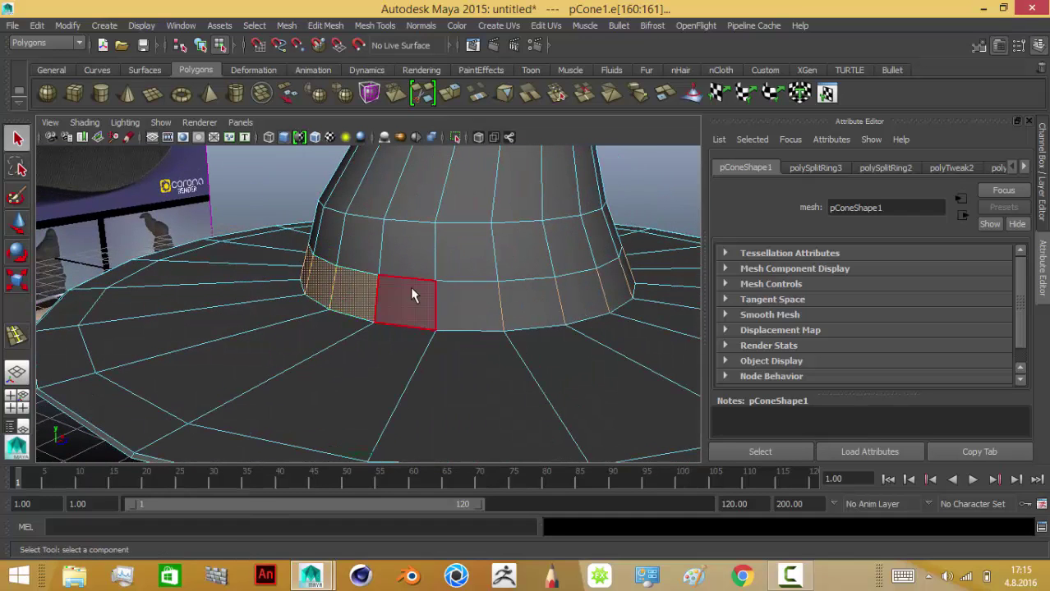
{"action": "left_click_drag", "start_coordinate": [411, 295], "coordinate": [461, 306], "text": "shift"}
{"action": "mouse_move", "coordinate": [597, 295]}
{"action": "left_mouse_down", "text": "shift"}
{"action": "mouse_move", "coordinate": [626, 281]}
{"action": "mouse_move", "coordinate": [438, 328]}
{"action": "mouse_move", "coordinate": [218, 333]}
{"action": "mouse_move", "coordinate": [549, 352]}
{"action": "mouse_move", "coordinate": [515, 357]}
{"action": "left_mouse_up", "text": "shift"}
{"action": "scroll", "coordinate": [514, 357], "scroll_direction": "down", "scroll_amount": 3}
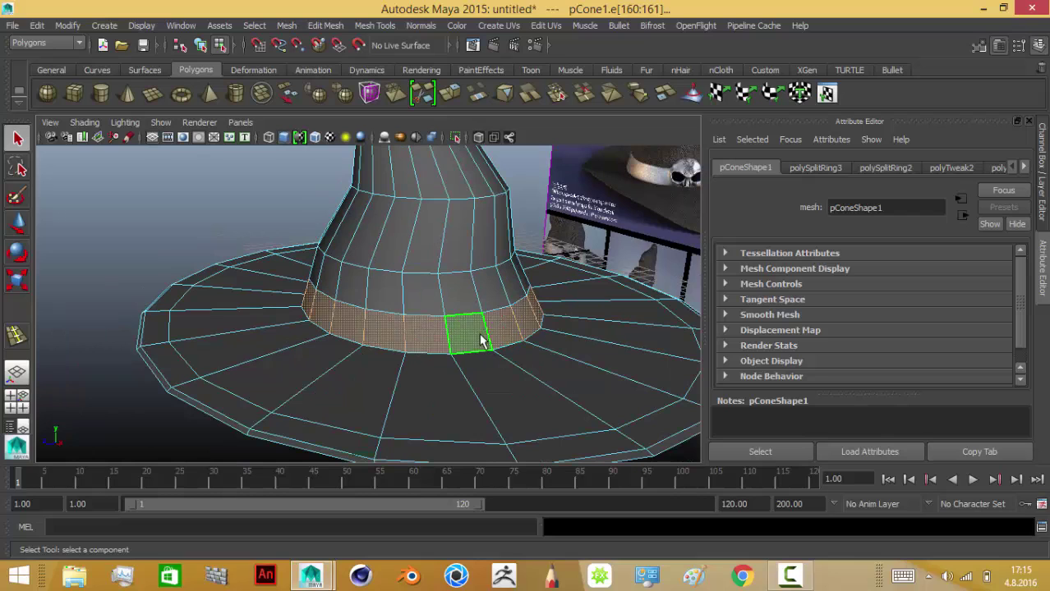
Step: Extrude the face ring and scale it slightly outward, then deselect and return to object mode
{"action": "left_click", "coordinate": [17, 280]}
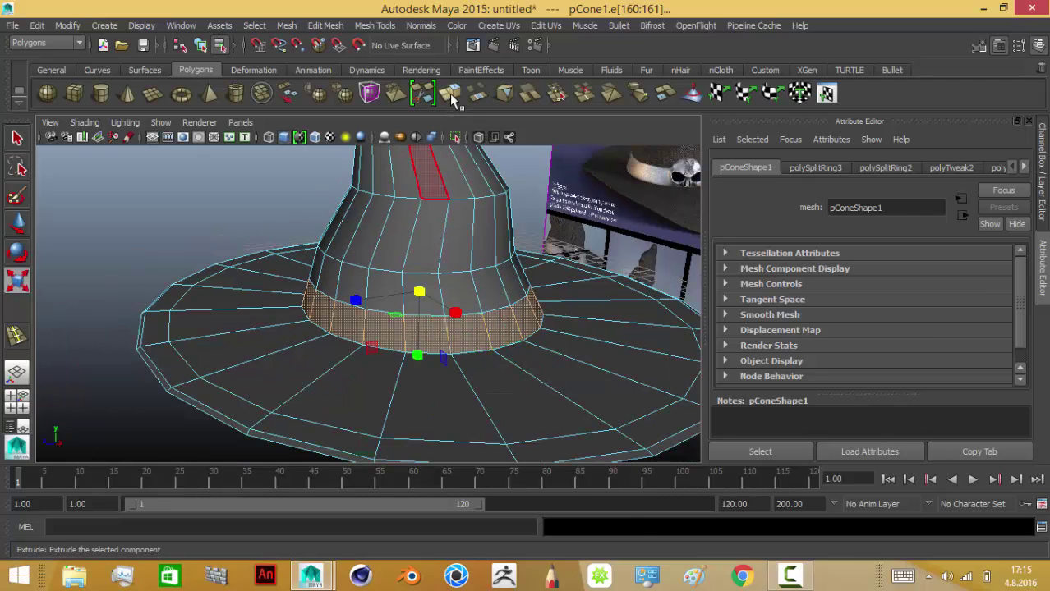
{"action": "key", "text": "r"}
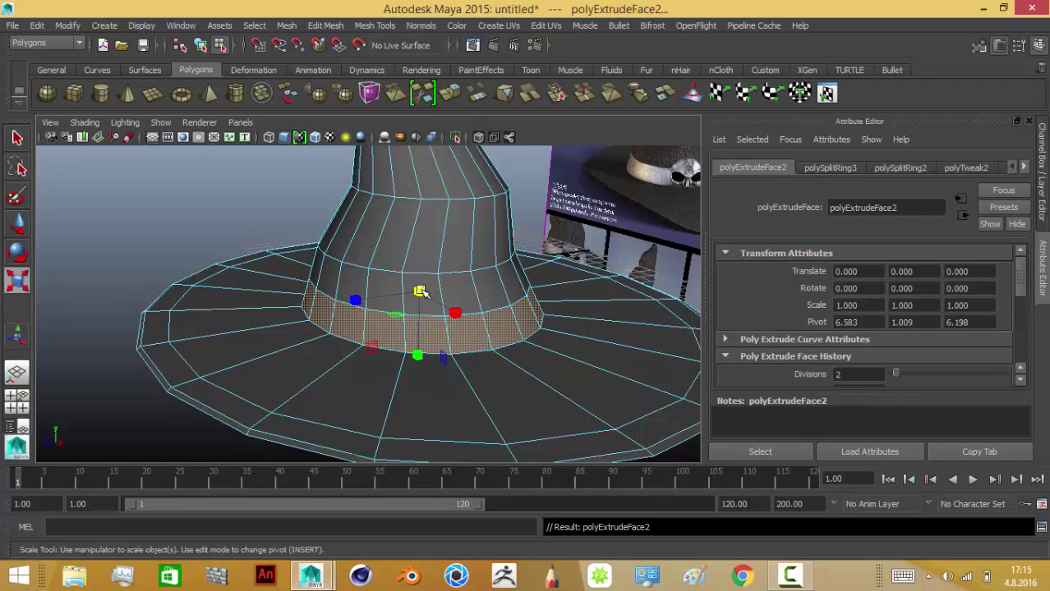
{"action": "left_click_drag", "start_coordinate": [420, 292], "coordinate": [436, 281]}
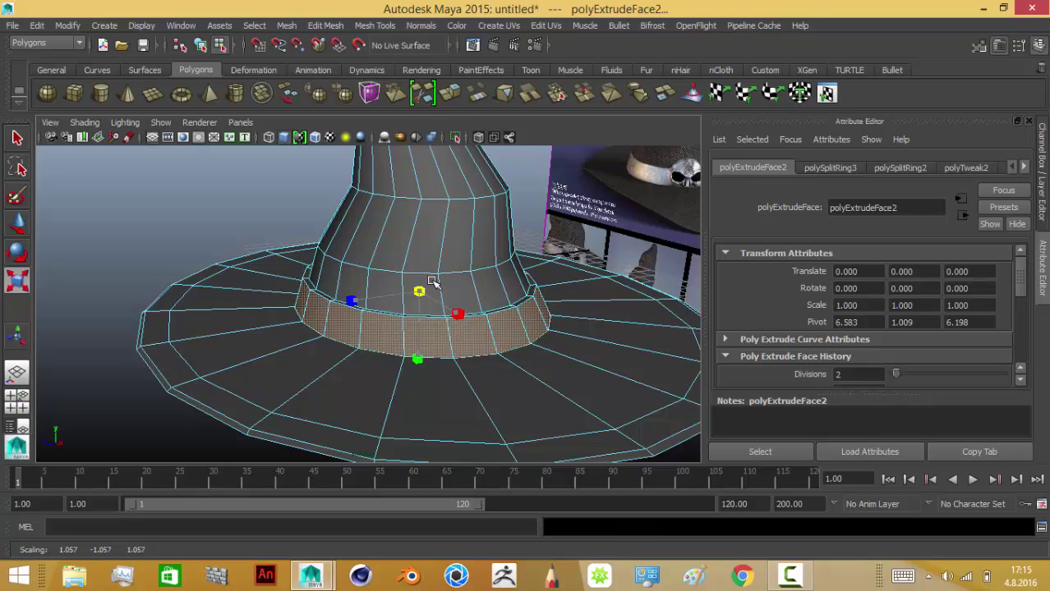
{"action": "left_click", "coordinate": [220, 230]}
{"action": "right_click_drag", "start_coordinate": [336, 321], "coordinate": [403, 203]}
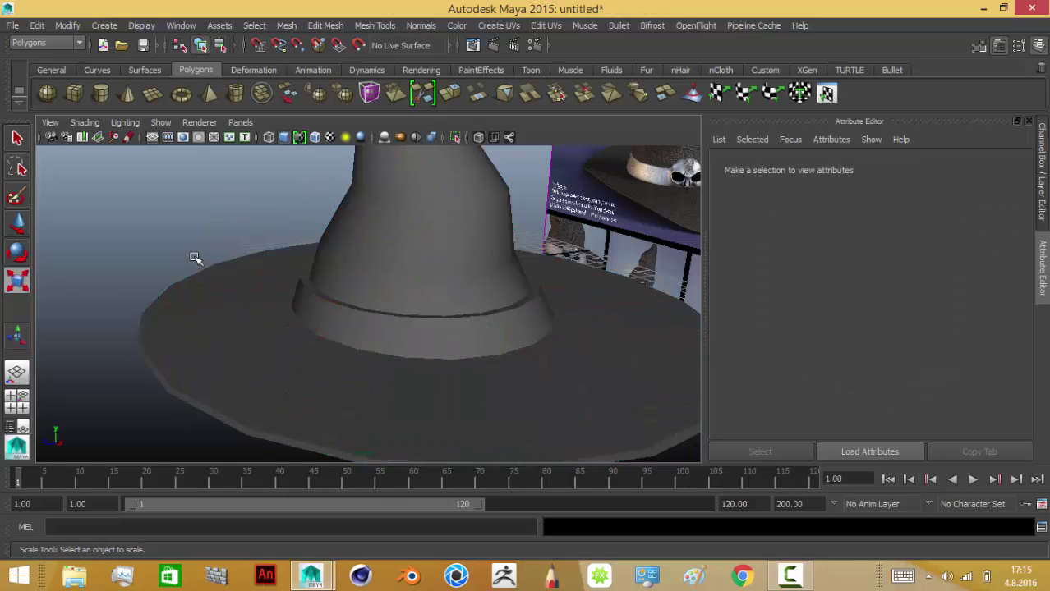
Step: Select the hat and orbit to a close side view centred on the cone
{"action": "scroll", "coordinate": [248, 355], "scroll_direction": "down", "scroll_amount": 3}
{"action": "mouse_move", "coordinate": [244, 344]}
{"action": "left_mouse_down", "text": "alt"}
{"action": "mouse_move", "coordinate": [211, 316]}
{"action": "mouse_move", "coordinate": [225, 375]}
{"action": "mouse_move", "coordinate": [358, 294]}
{"action": "mouse_move", "coordinate": [326, 339]}
{"action": "left_mouse_up", "text": "alt"}
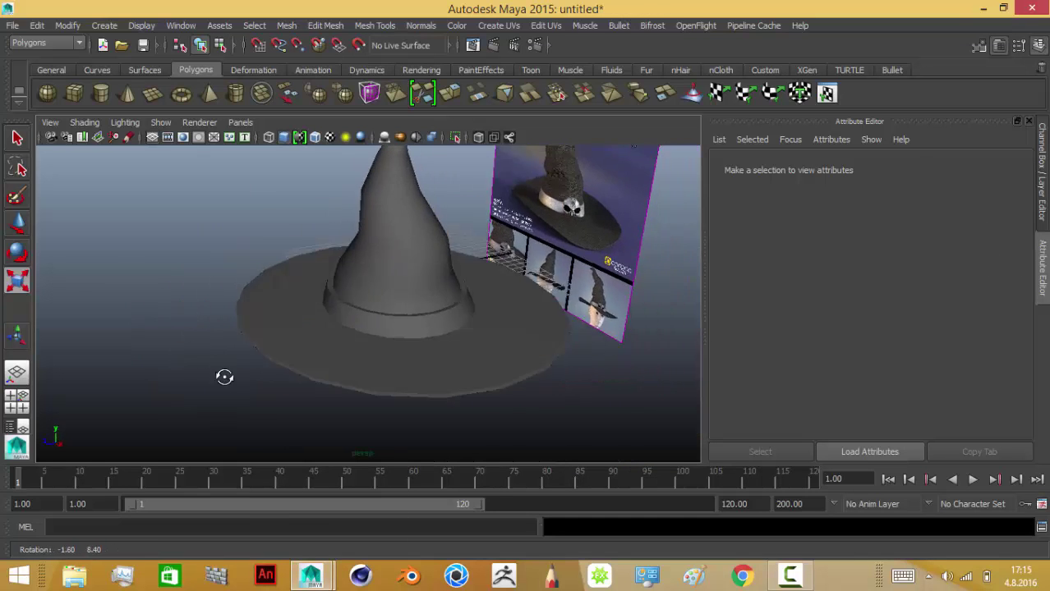
{"action": "left_click", "coordinate": [358, 293]}
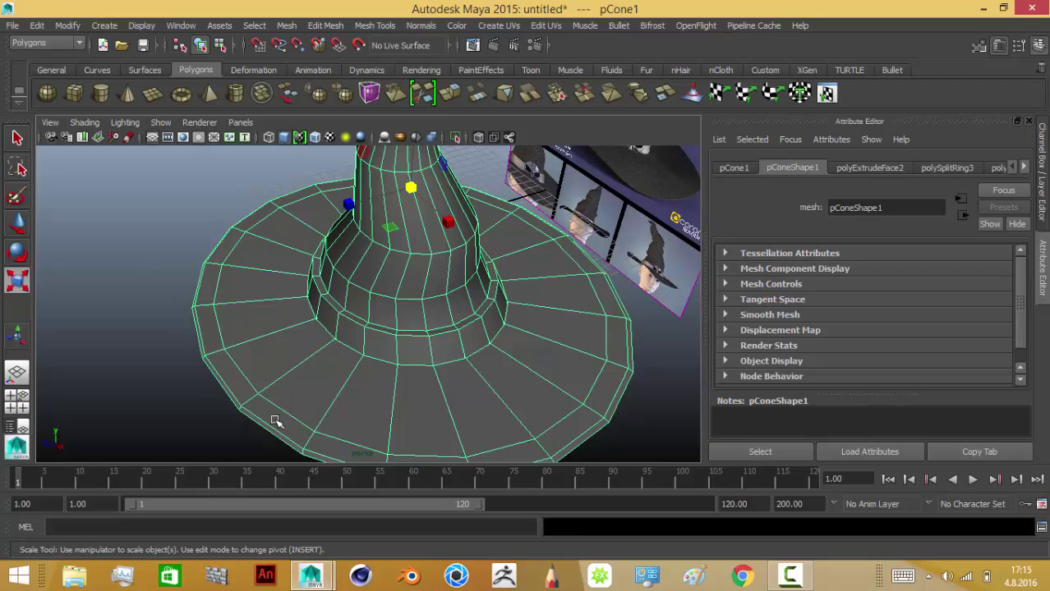
{"action": "mouse_move", "coordinate": [622, 234]}
{"action": "left_mouse_down", "text": "alt"}
{"action": "mouse_move", "coordinate": [480, 277]}
{"action": "mouse_move", "coordinate": [565, 219]}
{"action": "mouse_move", "coordinate": [460, 271]}
{"action": "left_mouse_up", "text": "alt"}
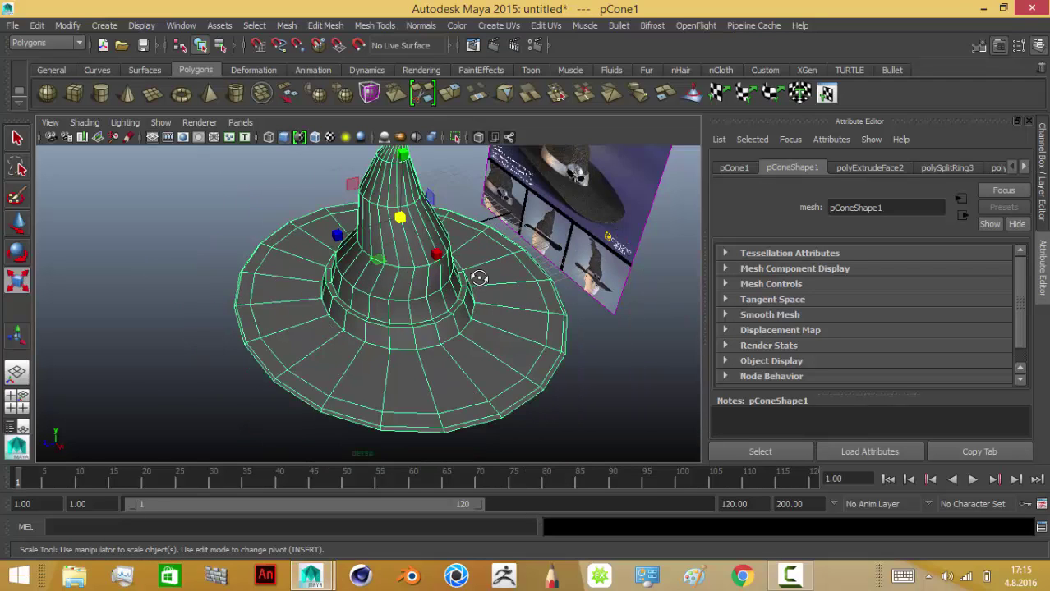
{"action": "right_click_drag", "start_coordinate": [460, 271], "coordinate": [271, 493], "text": "alt"}
{"action": "left_click_drag", "start_coordinate": [270, 504], "coordinate": [476, 503]}
{"action": "mouse_move", "coordinate": [328, 354]}
{"action": "middle_mouse_down", "text": "alt"}
{"action": "mouse_move", "coordinate": [357, 380]}
{"action": "mouse_move", "coordinate": [543, 359]}
{"action": "middle_mouse_up", "text": "alt"}
{"action": "scroll", "coordinate": [325, 282], "scroll_direction": "up", "scroll_amount": 2}
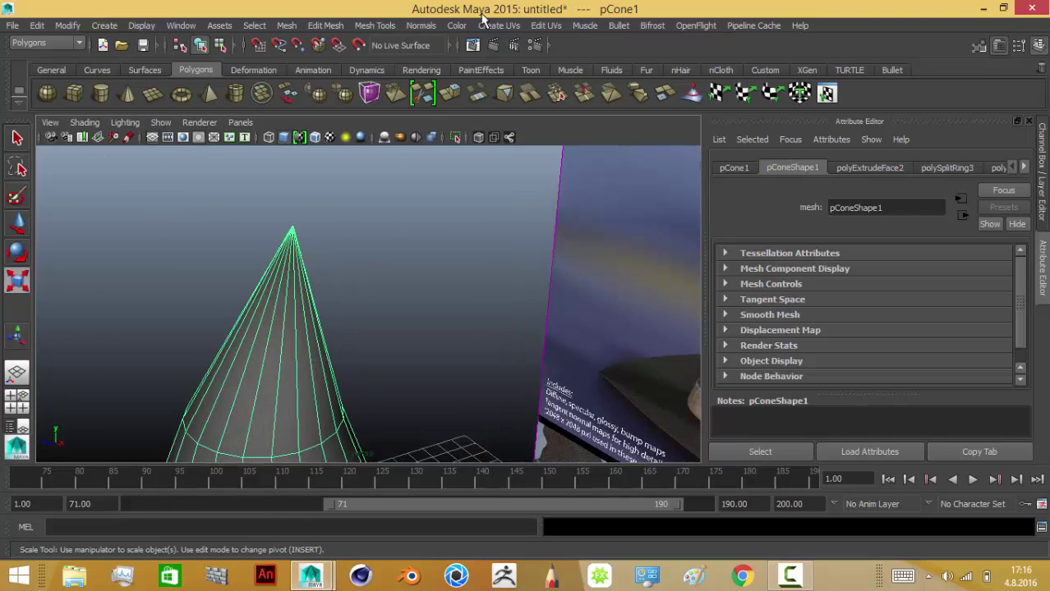
Step: Insert a horizontal edge loop on the cone, undoing a misplaced first attempt
{"action": "left_click", "coordinate": [390, 26]}
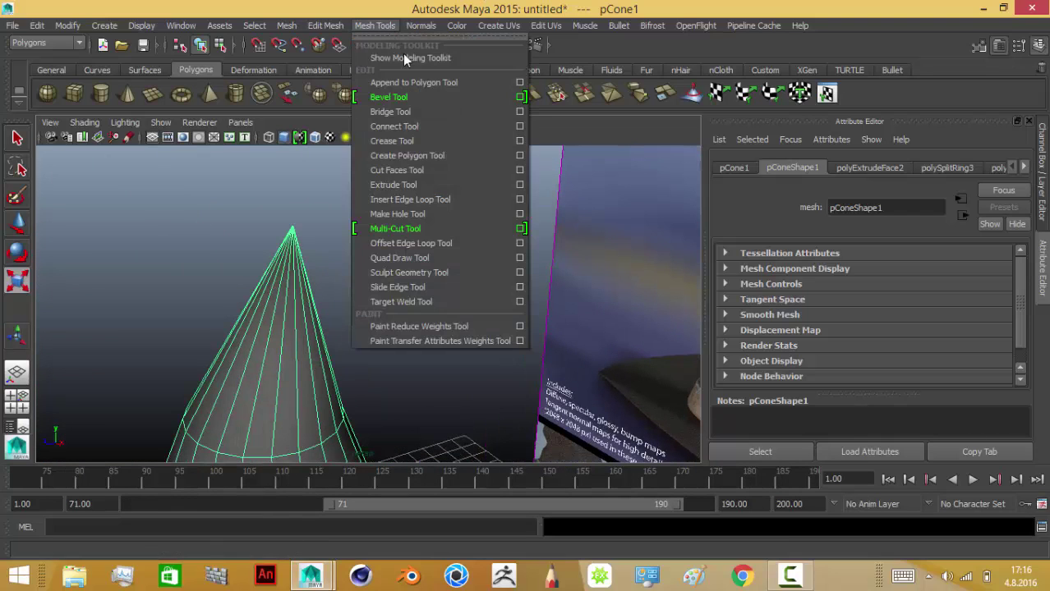
{"action": "left_click", "coordinate": [415, 202]}
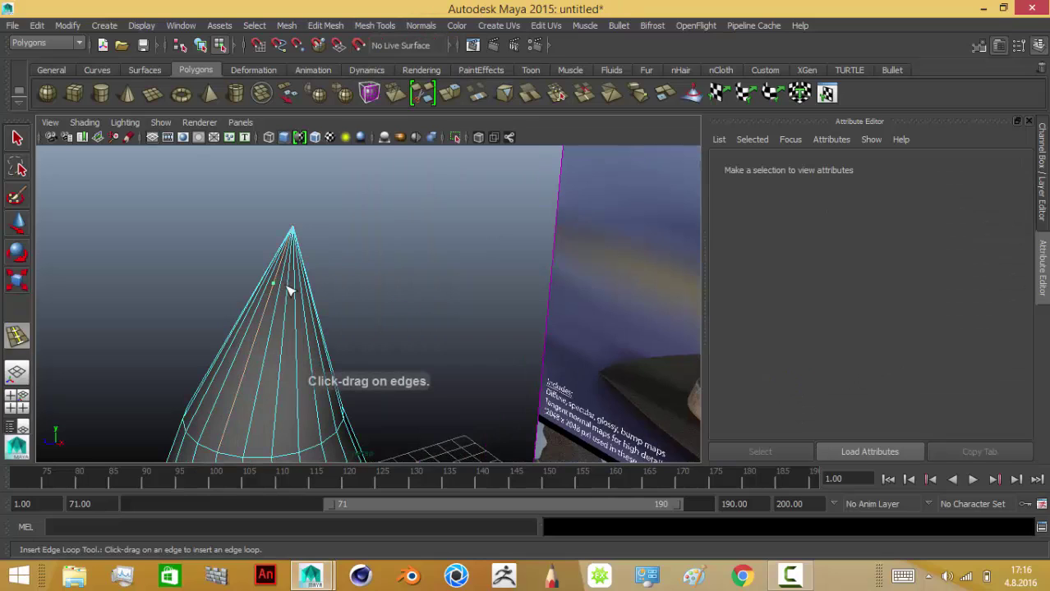
{"action": "left_click_drag", "start_coordinate": [290, 290], "coordinate": [290, 288]}
{"action": "key", "text": "ctrl+z"}
{"action": "left_click", "coordinate": [254, 299]}
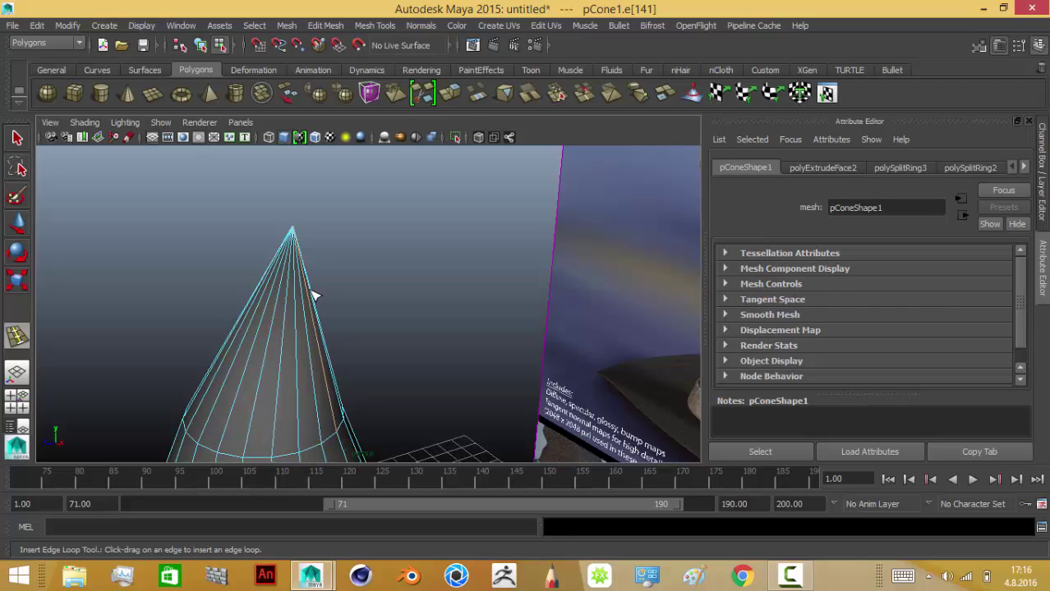
Step: Add another edge loop at mid-cone just above the hatband, then show four views
{"action": "left_click_drag", "start_coordinate": [296, 316], "coordinate": [379, 313], "text": "alt"}
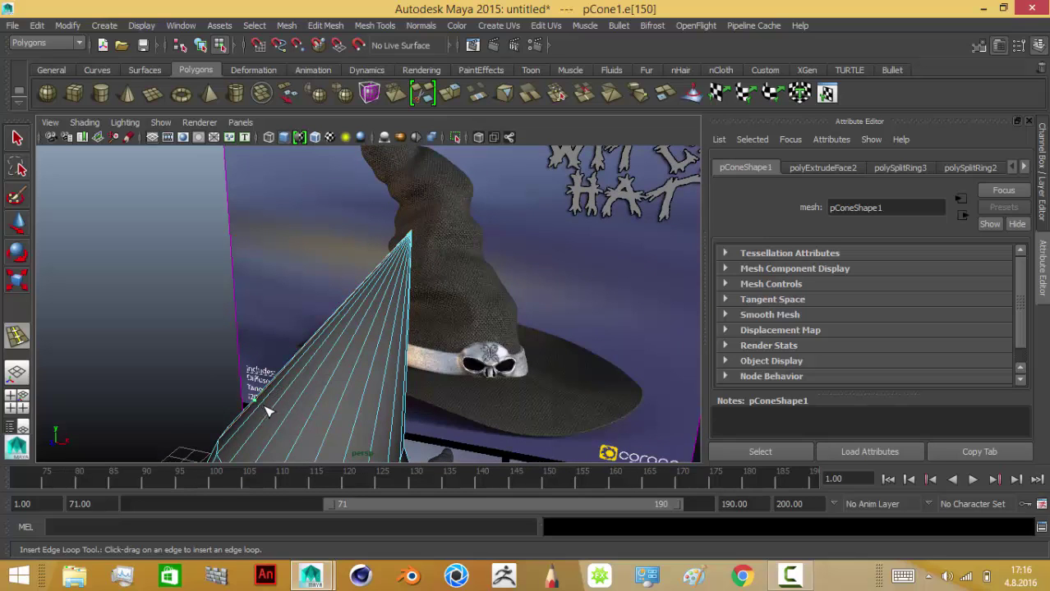
{"action": "mouse_move", "coordinate": [300, 317]}
{"action": "left_mouse_down", "text": "alt"}
{"action": "mouse_move", "coordinate": [318, 374]}
{"action": "mouse_move", "coordinate": [380, 359]}
{"action": "left_mouse_up", "text": "alt"}
{"action": "left_click_drag", "start_coordinate": [421, 311], "coordinate": [406, 319]}
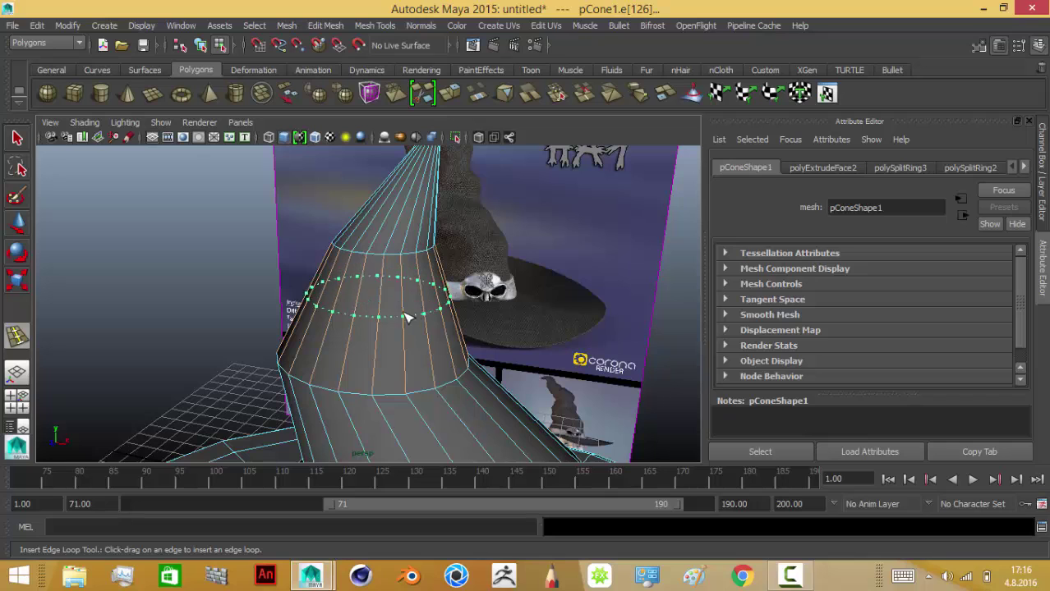
{"action": "mouse_move", "coordinate": [425, 212]}
{"action": "left_mouse_down"}
{"action": "mouse_move", "coordinate": [419, 338]}
{"action": "mouse_move", "coordinate": [404, 238]}
{"action": "left_mouse_up"}
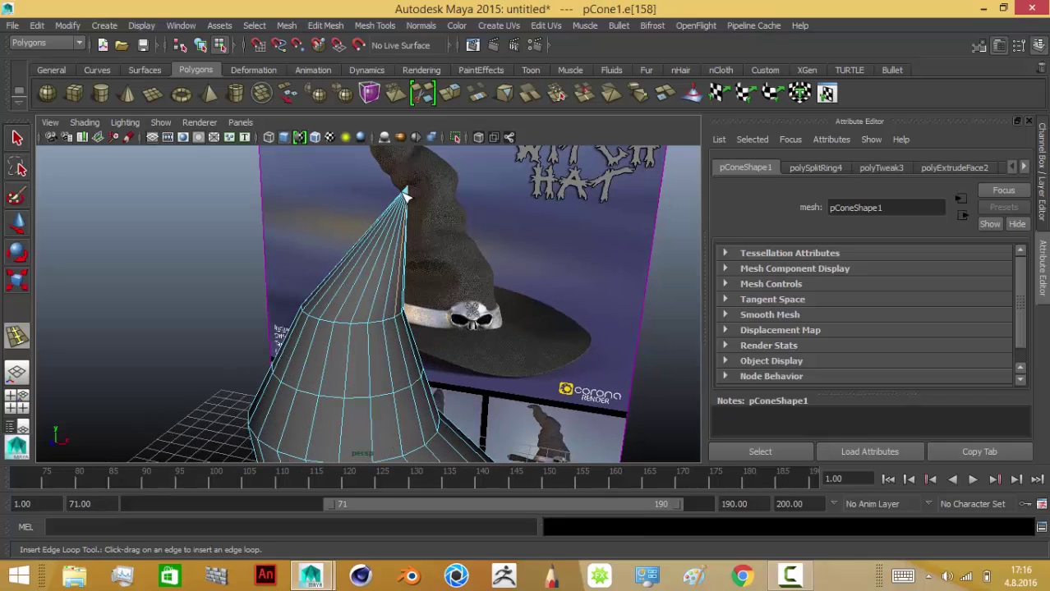
{"action": "scroll", "coordinate": [716, 317], "scroll_direction": "down", "scroll_amount": 1}
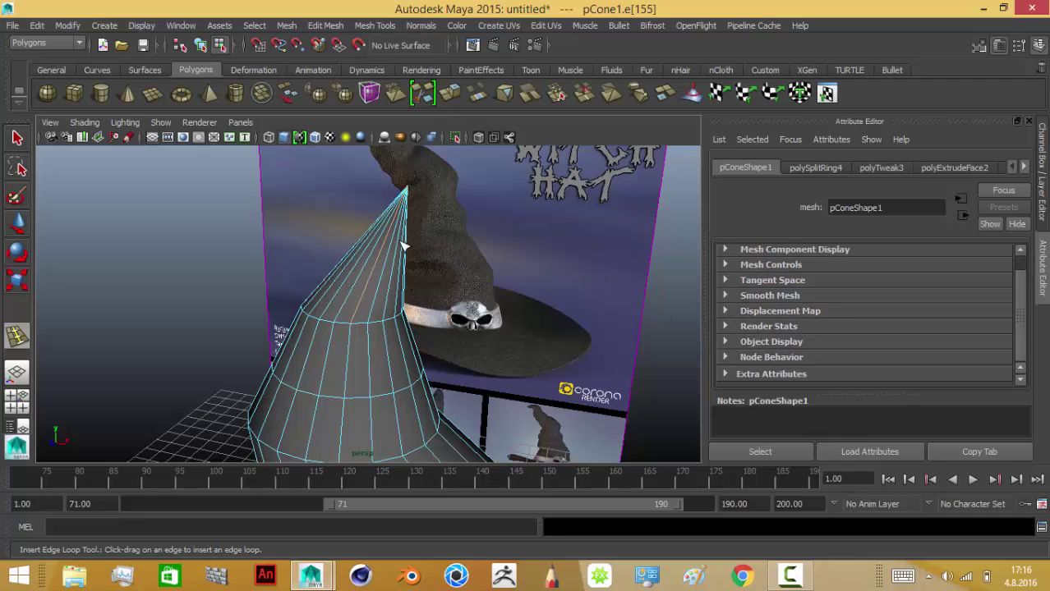
{"action": "left_click_drag", "start_coordinate": [402, 246], "coordinate": [380, 300], "text": "alt"}
{"action": "key", "text": "space"}
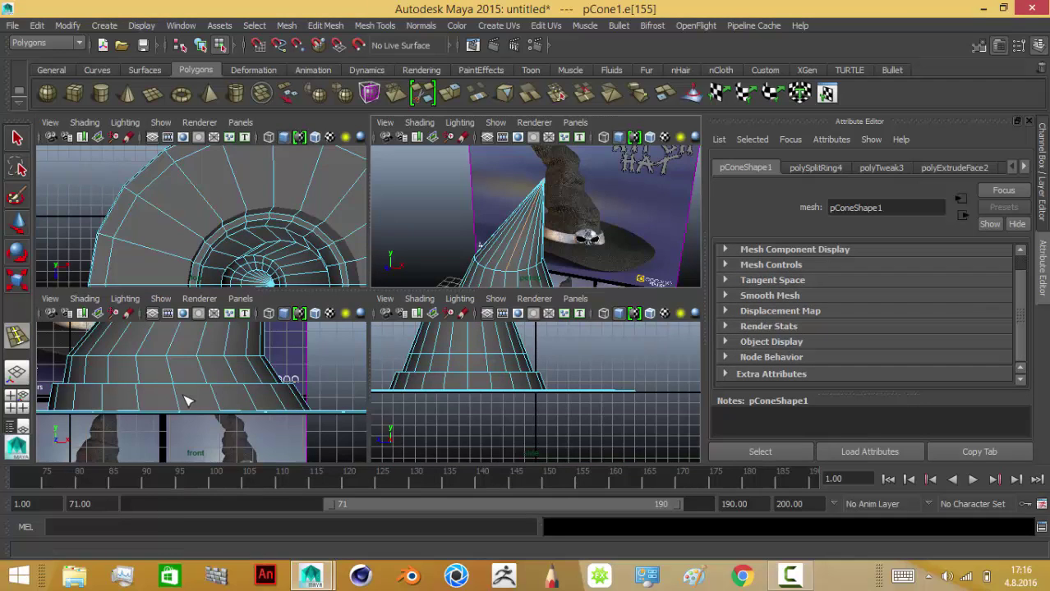
Step: Zoom in on the cone tip in vertex mode and select the tip vertex
{"action": "key", "text": "space"}
{"action": "right_click_drag", "start_coordinate": [269, 317], "coordinate": [224, 495], "text": "alt"}
{"action": "middle_click_drag", "start_coordinate": [224, 495], "coordinate": [331, 246], "text": "alt"}
{"action": "scroll", "coordinate": [424, 434], "scroll_direction": "down", "scroll_amount": 3}
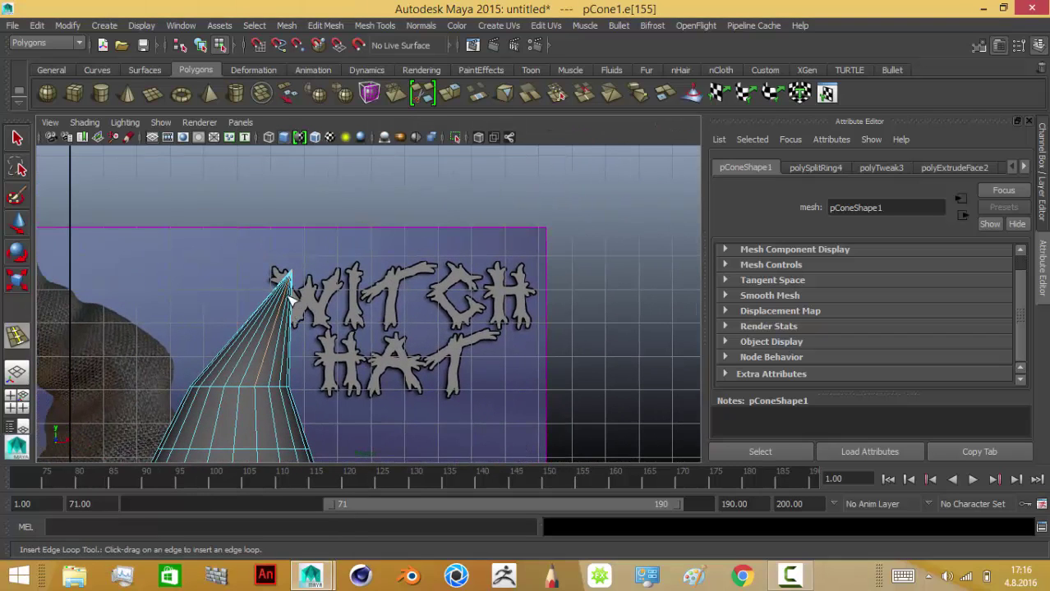
{"action": "right_click", "coordinate": [289, 298]}
{"action": "left_click", "coordinate": [283, 279]}
{"action": "scroll", "coordinate": [340, 297], "scroll_direction": "up", "scroll_amount": 2}
{"action": "mouse_move", "coordinate": [283, 279]}
{"action": "middle_mouse_down", "text": "alt"}
{"action": "mouse_move", "coordinate": [329, 304]}
{"action": "mouse_move", "coordinate": [452, 193]}
{"action": "middle_mouse_up", "text": "alt"}
{"action": "scroll", "coordinate": [339, 295], "scroll_direction": "up", "scroll_amount": 3}
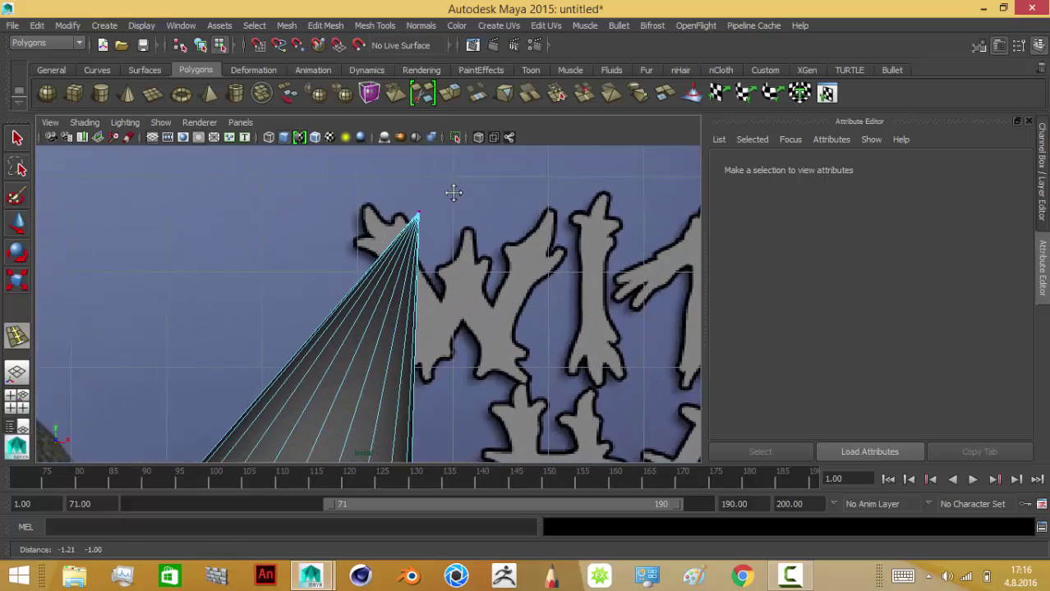
{"action": "mouse_move", "coordinate": [378, 237]}
{"action": "left_mouse_down"}
{"action": "mouse_move", "coordinate": [448, 193]}
{"action": "mouse_move", "coordinate": [468, 196]}
{"action": "left_mouse_up"}
Step: Try moving the tip vertex sideways, then undo so the cone tip stays unchanged
{"action": "key", "text": "w"}
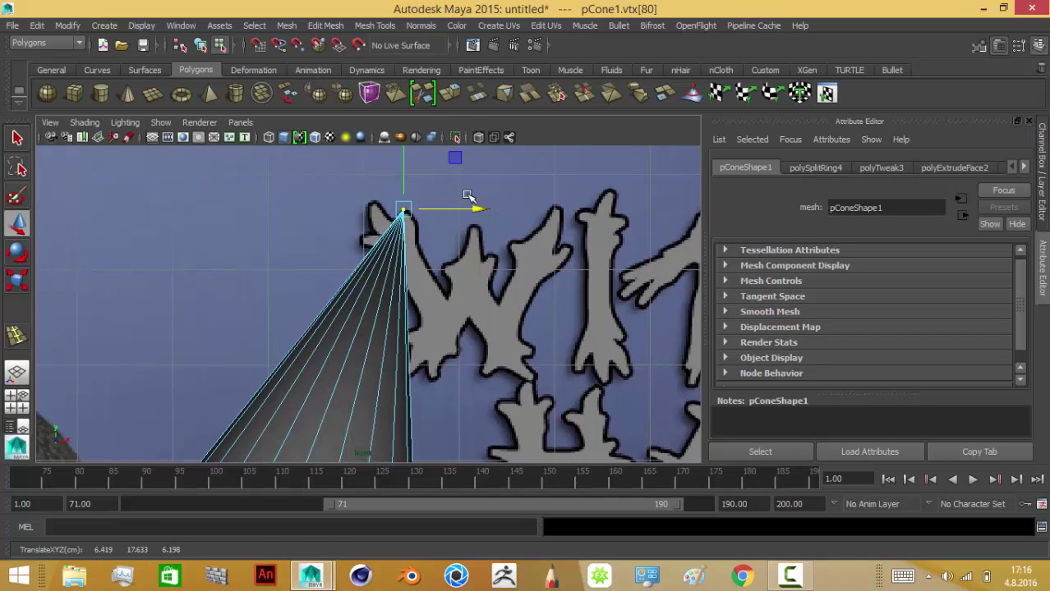
{"action": "left_click_drag", "start_coordinate": [457, 159], "coordinate": [490, 164]}
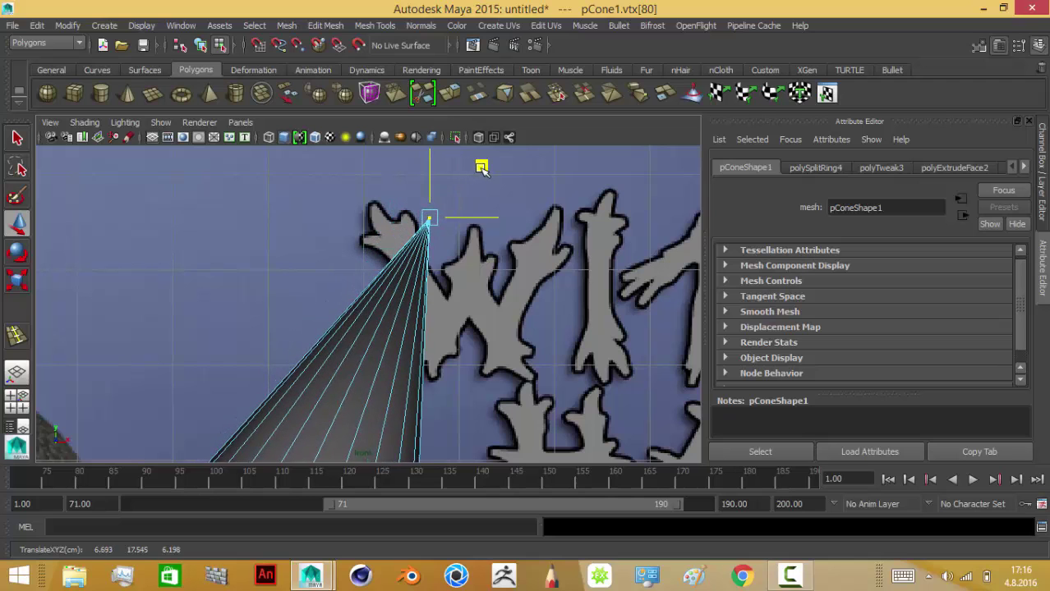
{"action": "middle_click_drag", "start_coordinate": [495, 335], "coordinate": [477, 297], "text": "alt"}
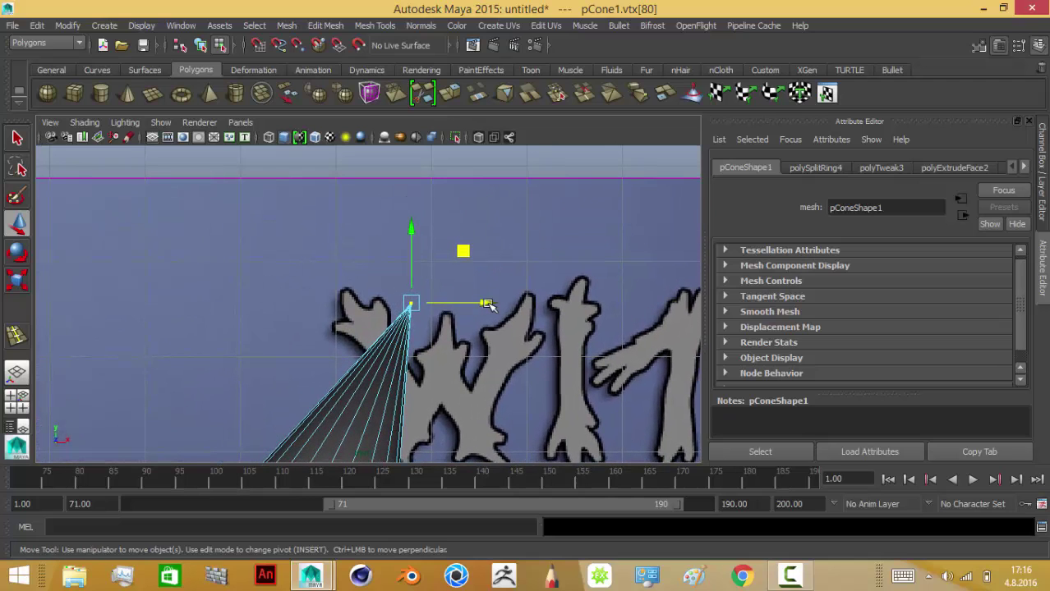
{"action": "left_click_drag", "start_coordinate": [487, 304], "coordinate": [515, 305]}
{"action": "key", "text": "ctrl+z"}
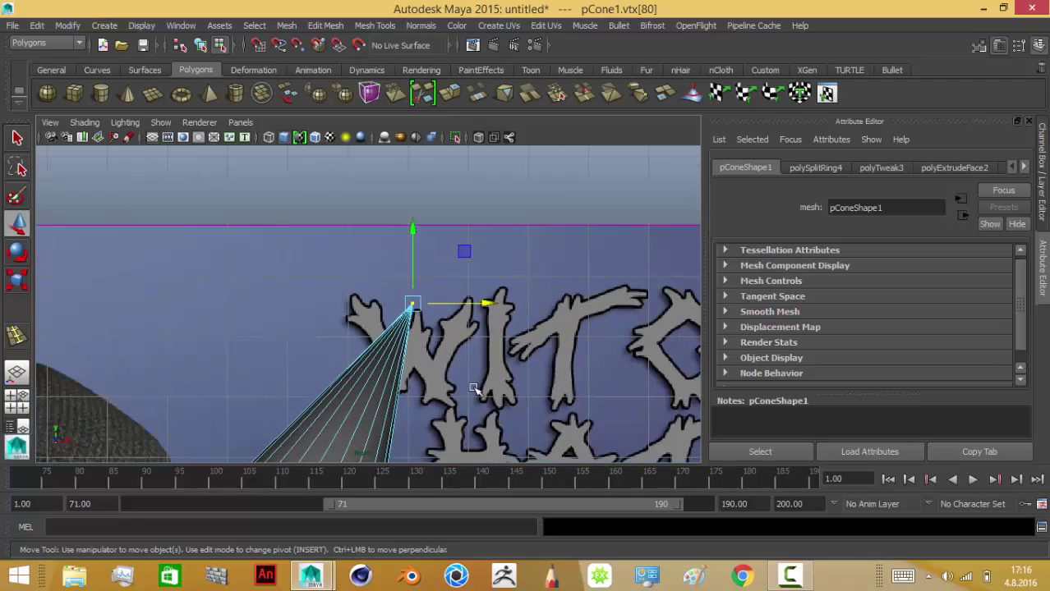
{"action": "left_click_drag", "start_coordinate": [474, 389], "coordinate": [487, 187], "text": "alt"}
{"action": "mouse_move", "coordinate": [479, 327]}
{"action": "middle_mouse_down", "text": "alt"}
{"action": "mouse_move", "coordinate": [496, 179]}
{"action": "mouse_move", "coordinate": [476, 260]}
{"action": "middle_mouse_up", "text": "alt"}
{"action": "scroll", "coordinate": [443, 401], "scroll_direction": "up", "scroll_amount": 3}
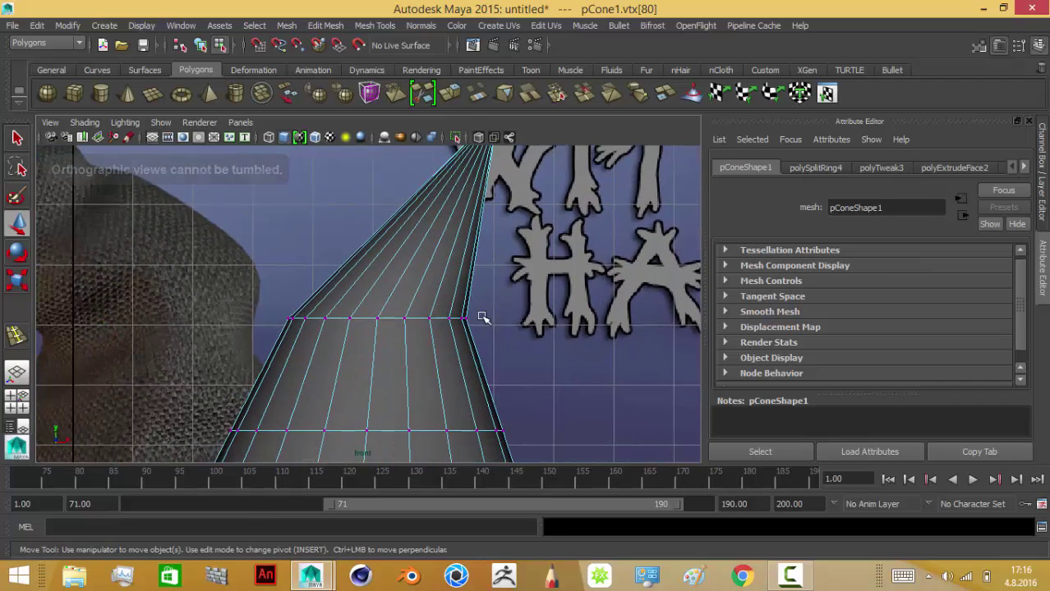
{"action": "scroll", "coordinate": [616, 308], "scroll_direction": "down", "scroll_amount": 2}
{"action": "scroll", "coordinate": [464, 441], "scroll_direction": "down", "scroll_amount": 3}
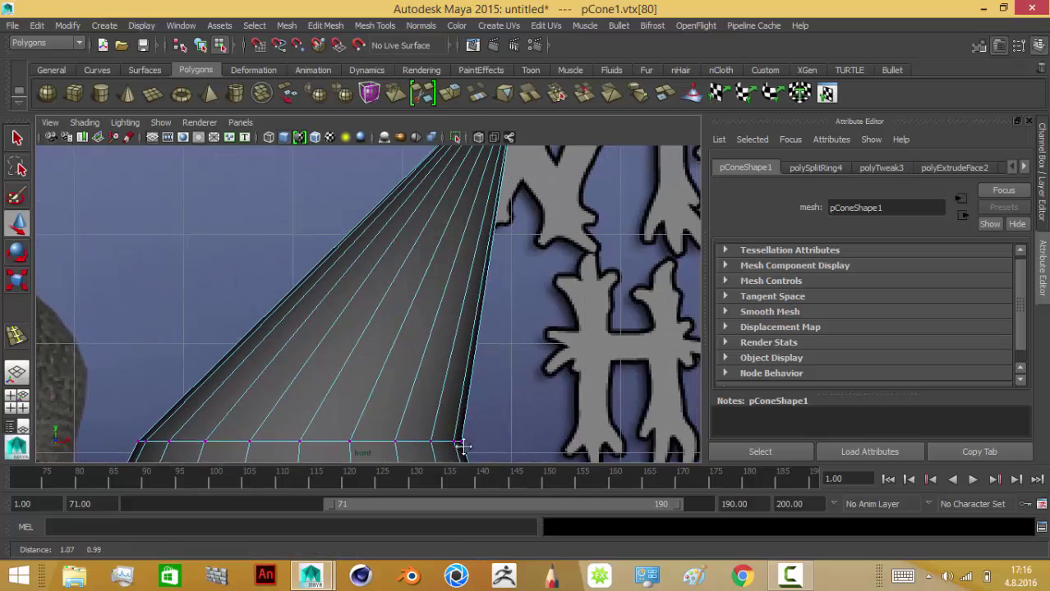
{"action": "scroll", "coordinate": [460, 427], "scroll_direction": "down", "scroll_amount": 3}
Step: Select the edges around the cone tip, then clear the selection and return to object mode
{"action": "right_click_drag", "start_coordinate": [428, 221], "coordinate": [431, 187]}
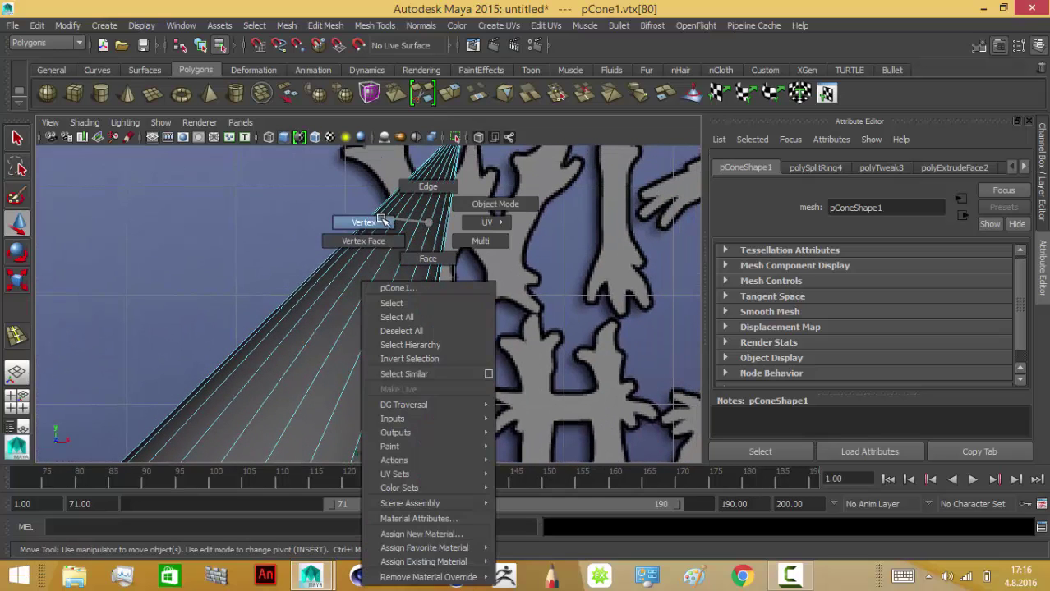
{"action": "left_click", "coordinate": [415, 280]}
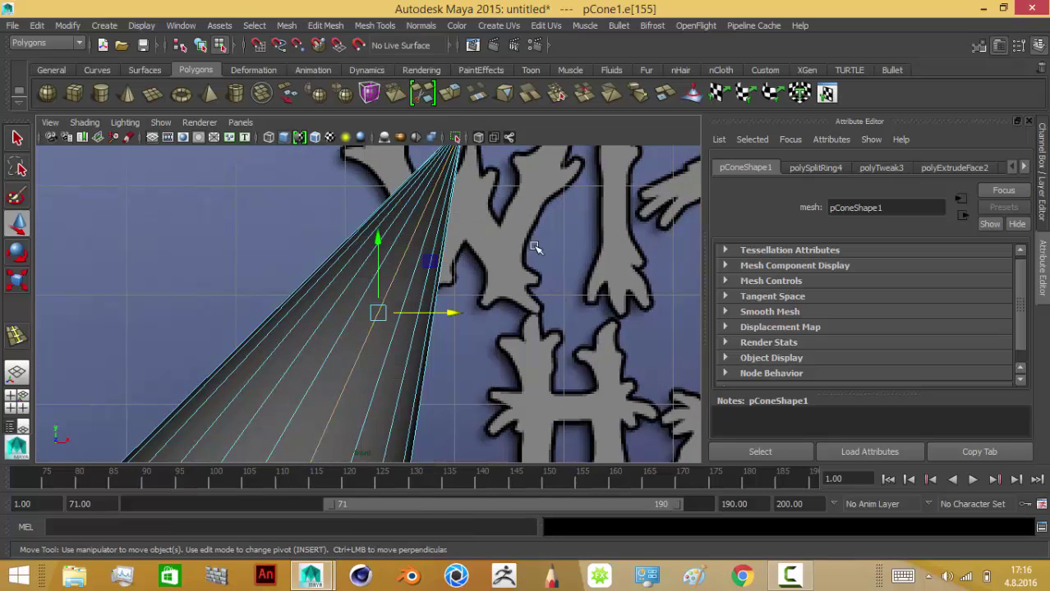
{"action": "middle_click_drag", "start_coordinate": [528, 240], "coordinate": [456, 343], "text": "alt"}
{"action": "left_click_drag", "start_coordinate": [401, 239], "coordinate": [417, 247]}
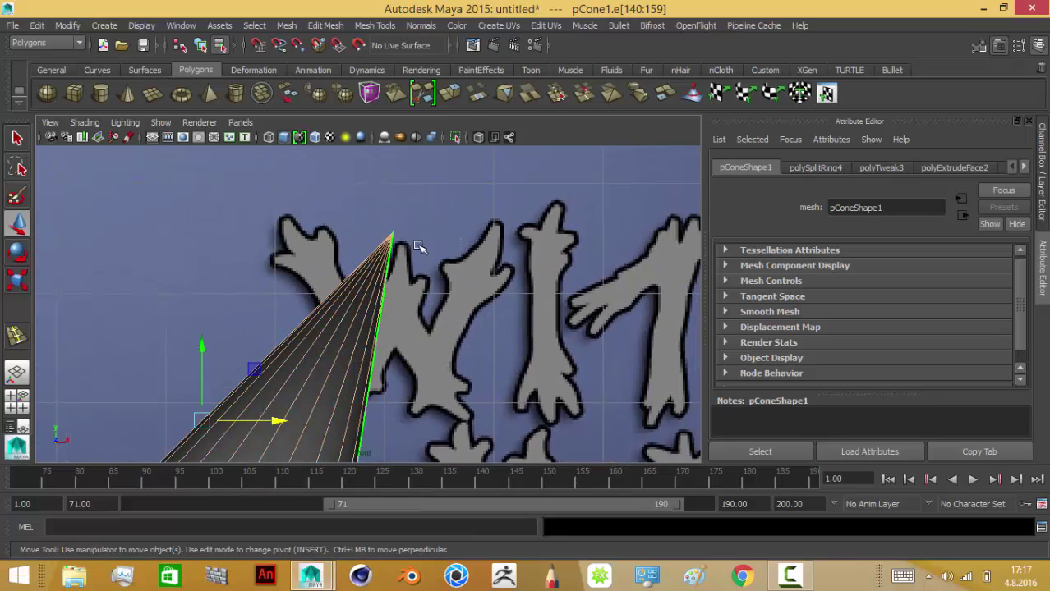
{"action": "middle_click_drag", "start_coordinate": [417, 246], "coordinate": [471, 206], "text": "alt"}
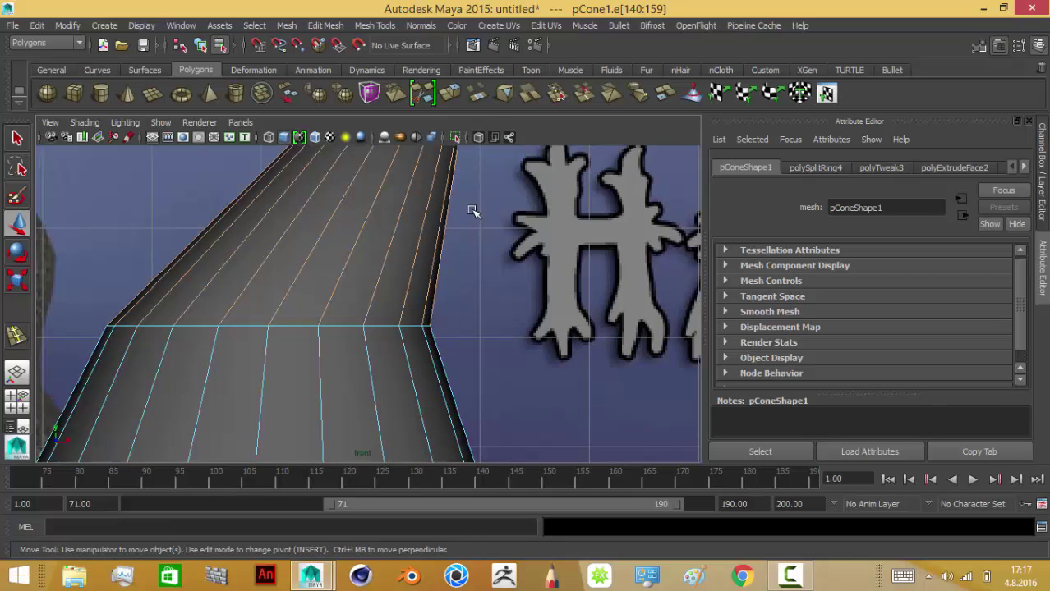
{"action": "left_click", "coordinate": [473, 211]}
{"action": "right_click_drag", "start_coordinate": [296, 250], "coordinate": [370, 209]}
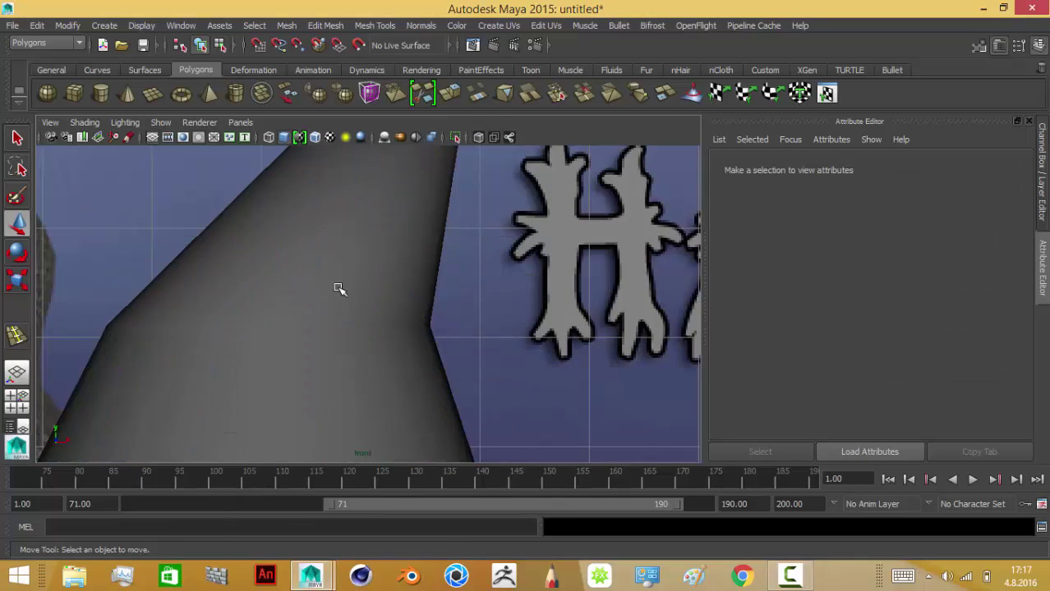
{"action": "key", "text": "space"}
{"action": "key", "text": "space"}
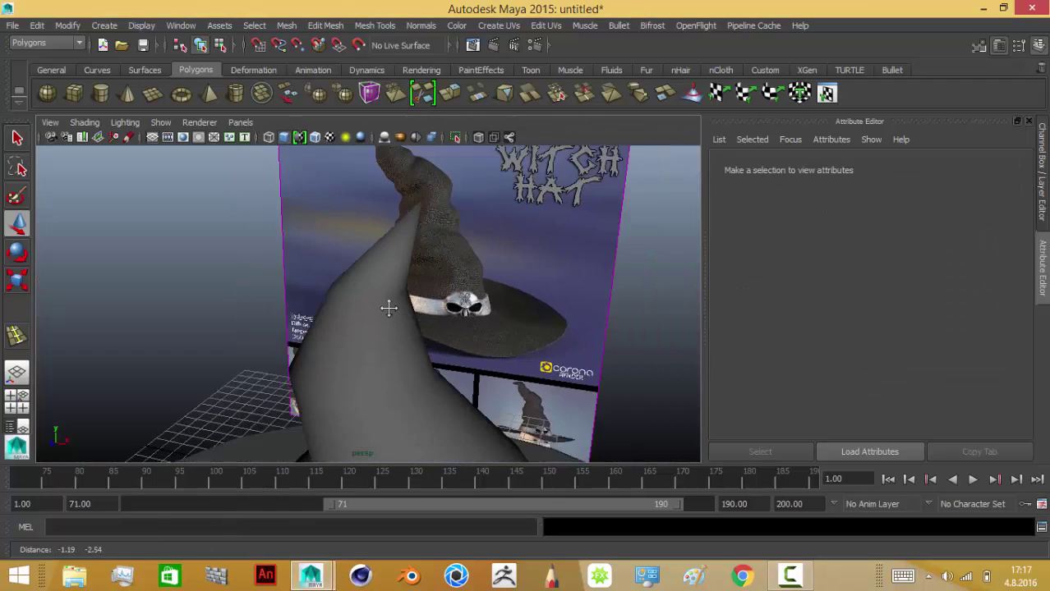
Step: Orbit to a low side view, then select and frame the hat
{"action": "right_click_drag", "start_coordinate": [492, 307], "coordinate": [382, 330], "text": "alt"}
{"action": "mouse_move", "coordinate": [382, 329]}
{"action": "left_mouse_down", "text": "alt"}
{"action": "mouse_move", "coordinate": [408, 300]}
{"action": "mouse_move", "coordinate": [462, 316]}
{"action": "mouse_move", "coordinate": [483, 250]}
{"action": "mouse_move", "coordinate": [335, 323]}
{"action": "mouse_move", "coordinate": [427, 400]}
{"action": "left_mouse_up", "text": "alt"}
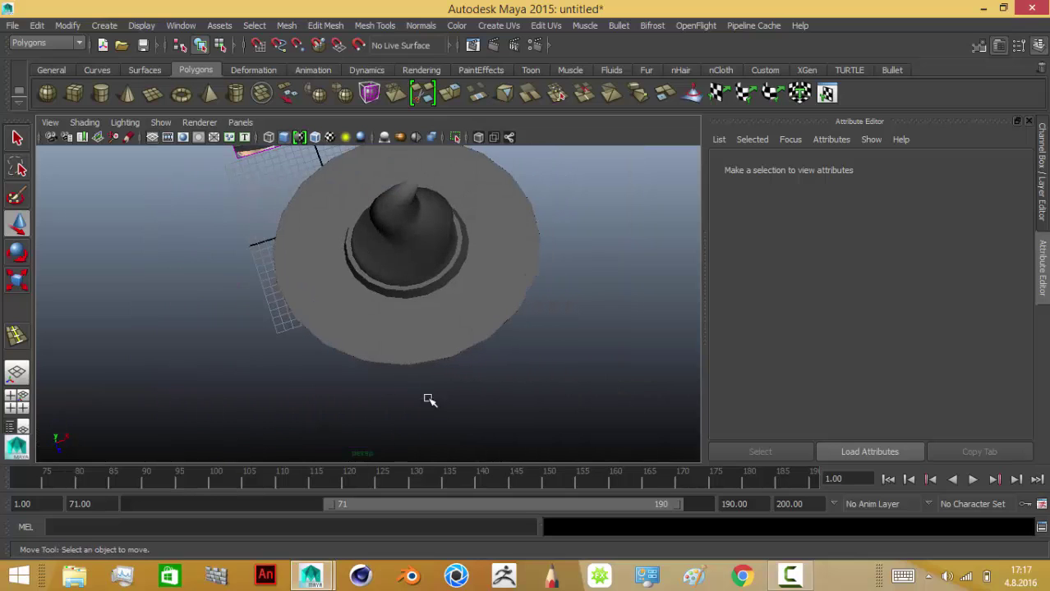
{"action": "mouse_move", "coordinate": [442, 296]}
{"action": "left_mouse_down", "text": "alt"}
{"action": "mouse_move", "coordinate": [406, 314]}
{"action": "mouse_move", "coordinate": [358, 289]}
{"action": "mouse_move", "coordinate": [363, 277]}
{"action": "mouse_move", "coordinate": [391, 320]}
{"action": "mouse_move", "coordinate": [407, 281]}
{"action": "mouse_move", "coordinate": [467, 258]}
{"action": "mouse_move", "coordinate": [424, 347]}
{"action": "left_mouse_up", "text": "alt"}
{"action": "left_click", "coordinate": [415, 337]}
{"action": "key", "text": "f"}
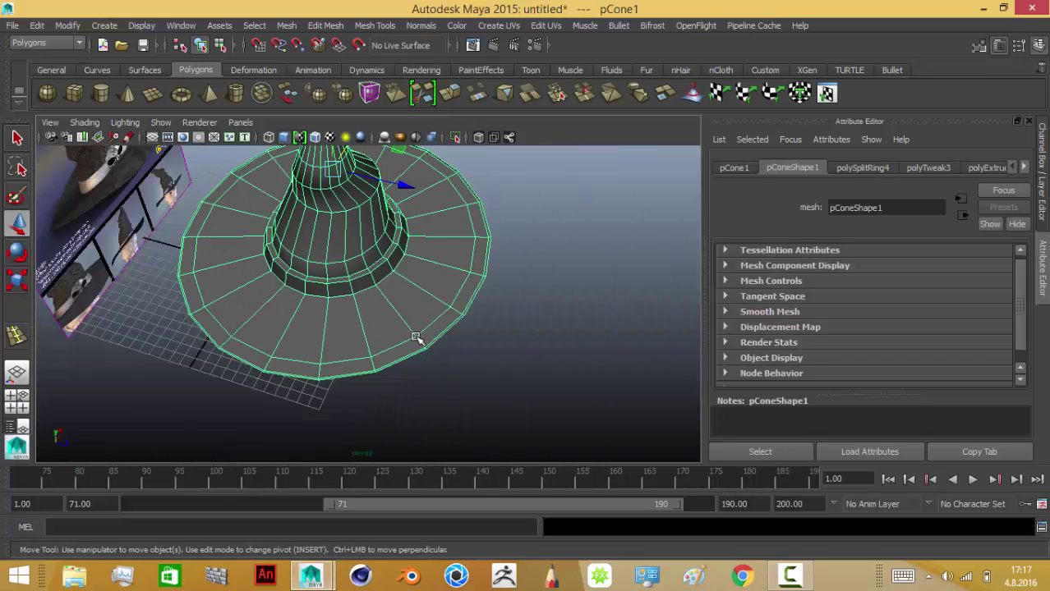
Step: Insert an edge loop midway across the brim, undoing a second extra loop
{"action": "left_click", "coordinate": [386, 26]}
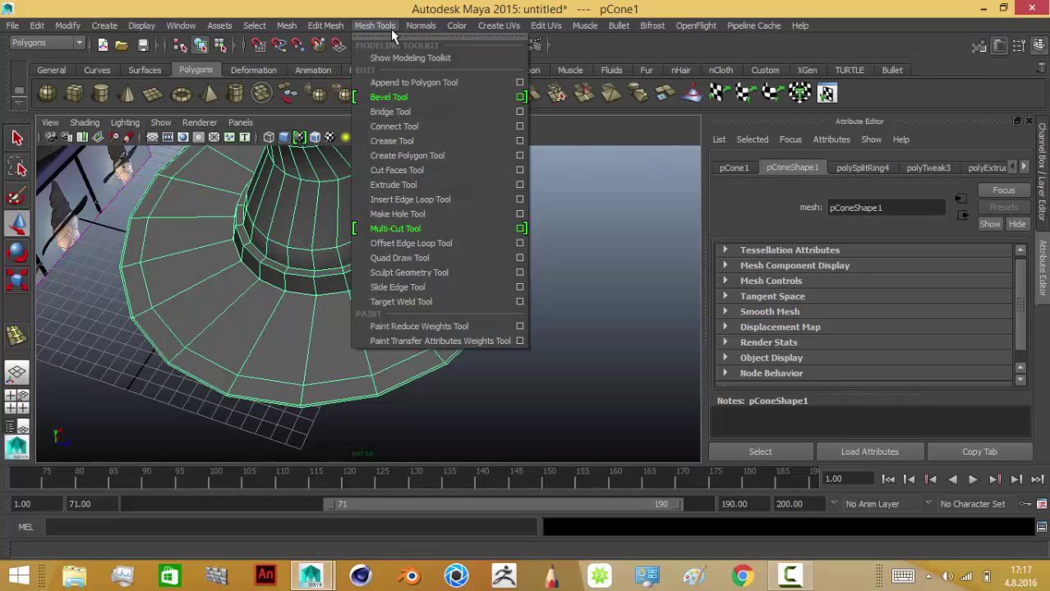
{"action": "left_click", "coordinate": [406, 198]}
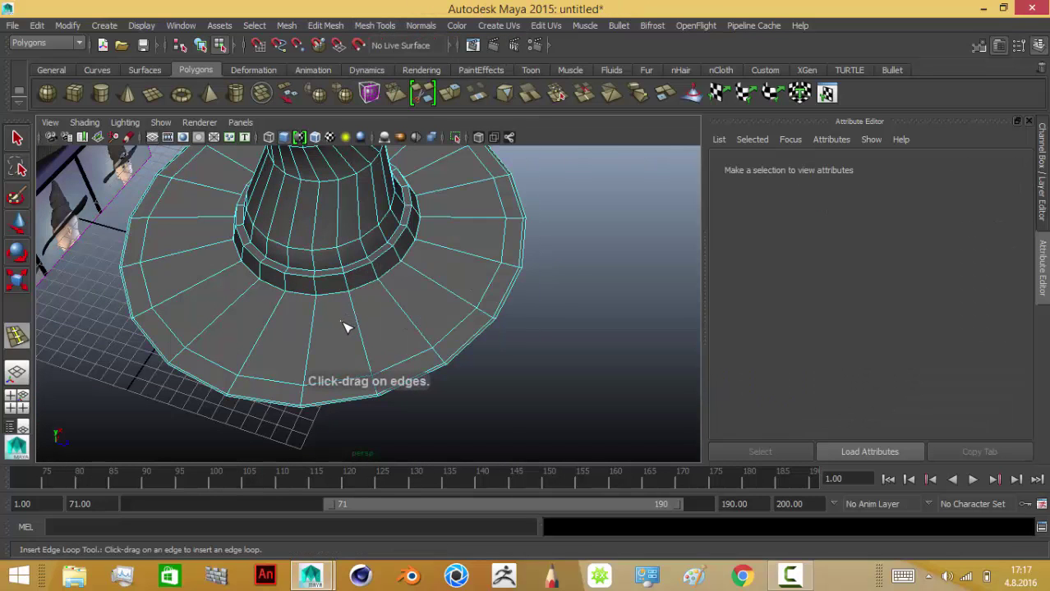
{"action": "mouse_move", "coordinate": [356, 337]}
{"action": "left_mouse_down"}
{"action": "mouse_move", "coordinate": [364, 351]}
{"action": "mouse_move", "coordinate": [351, 335]}
{"action": "left_mouse_up"}
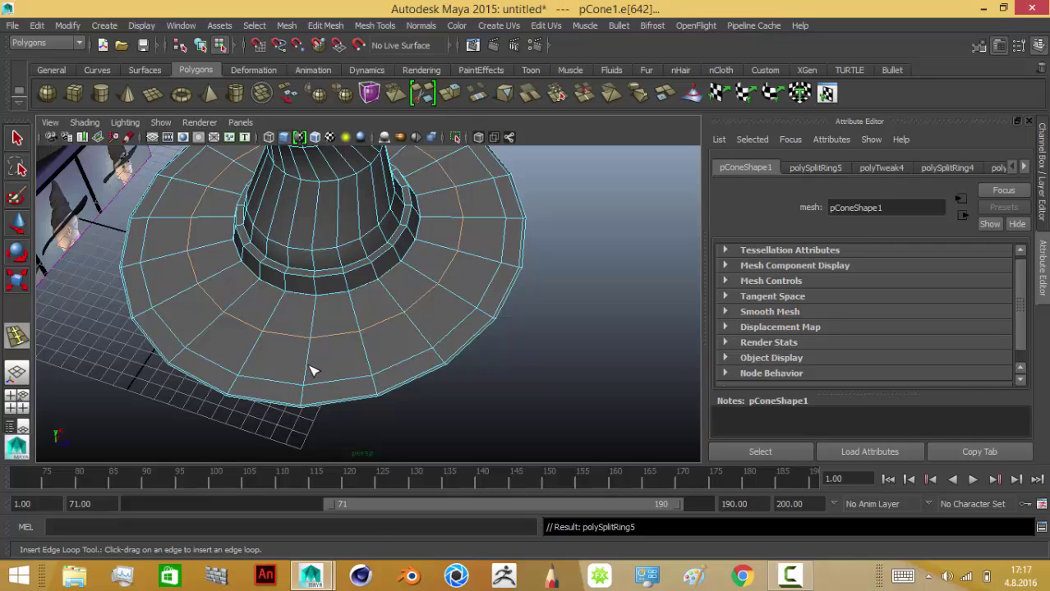
{"action": "right_click_drag", "start_coordinate": [304, 246], "coordinate": [240, 238]}
{"action": "left_click_drag", "start_coordinate": [240, 238], "coordinate": [326, 289], "text": "alt"}
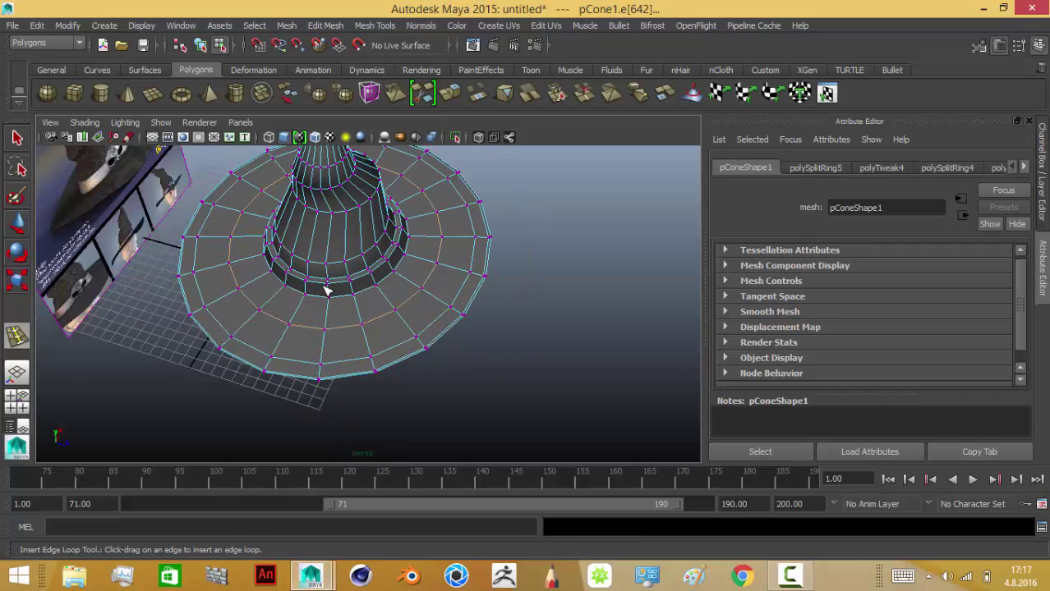
{"action": "scroll", "coordinate": [392, 327], "scroll_direction": "up", "scroll_amount": 2}
{"action": "right_click_drag", "start_coordinate": [376, 367], "coordinate": [375, 183]}
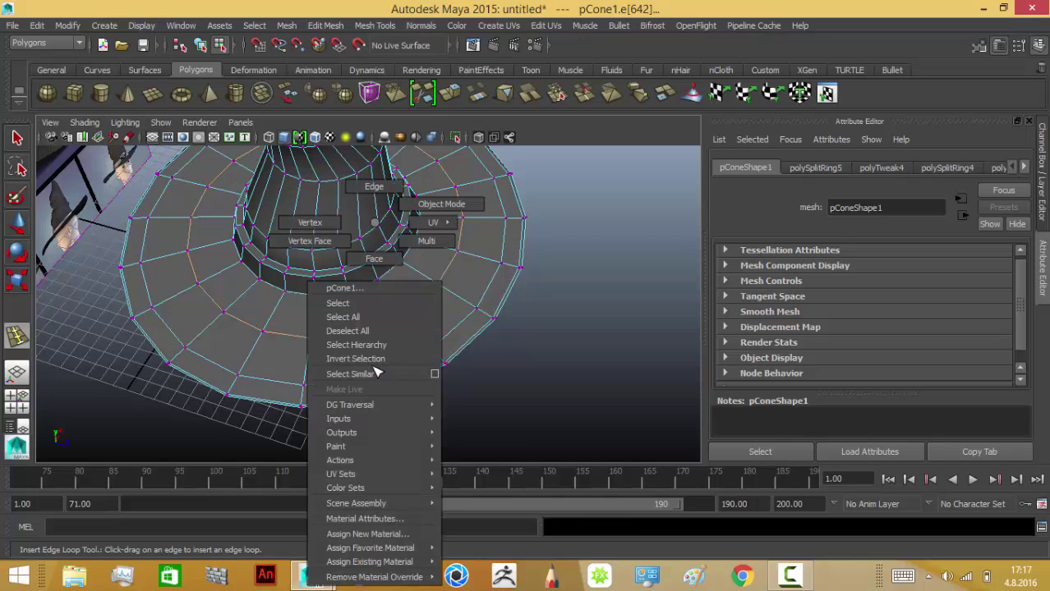
{"action": "left_click_drag", "start_coordinate": [465, 333], "coordinate": [460, 330]}
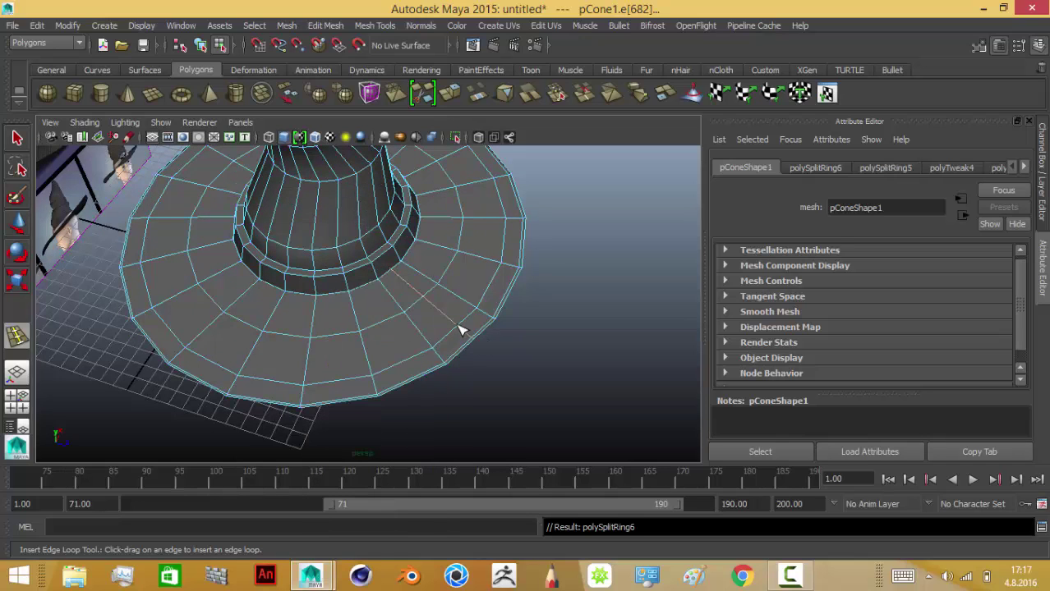
{"action": "key", "text": "ctrl+z"}
Step: Select the brim's middle edge loop, trial-raise it, then undo the lift
{"action": "key", "text": "q"}
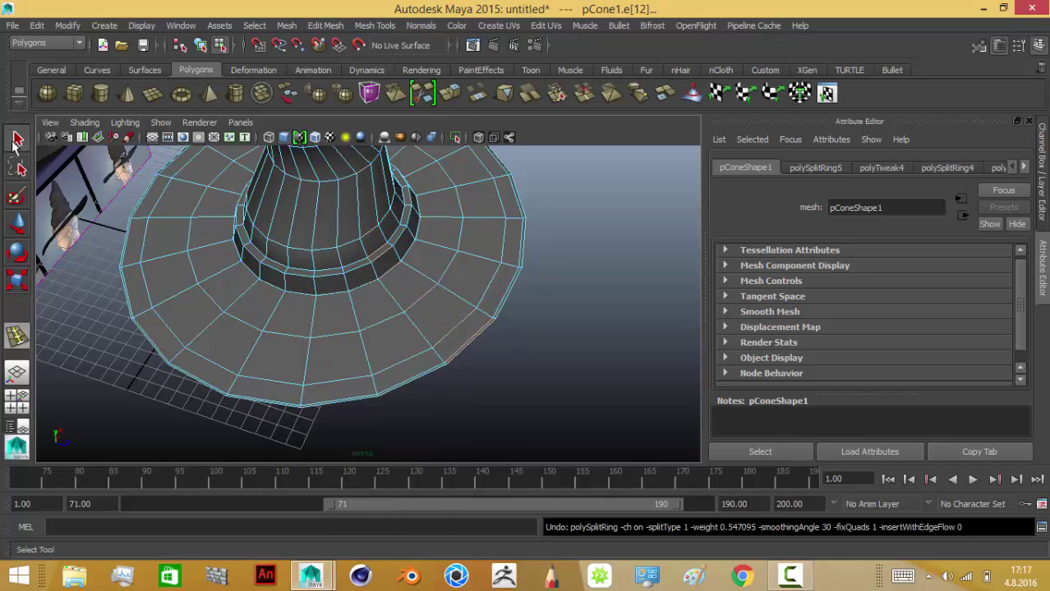
{"action": "double_click", "coordinate": [269, 387]}
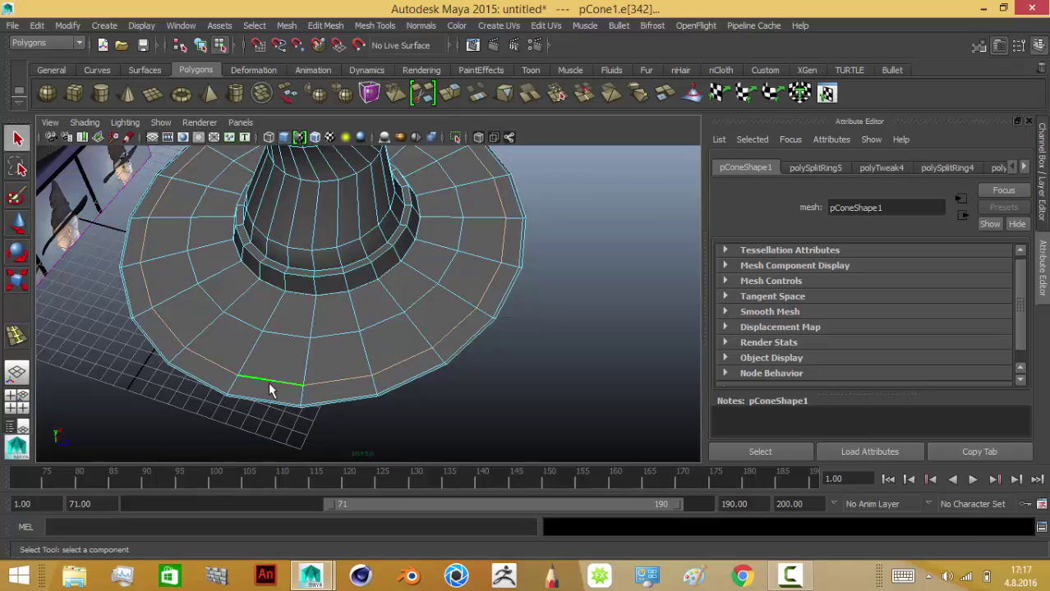
{"action": "left_click", "coordinate": [18, 255]}
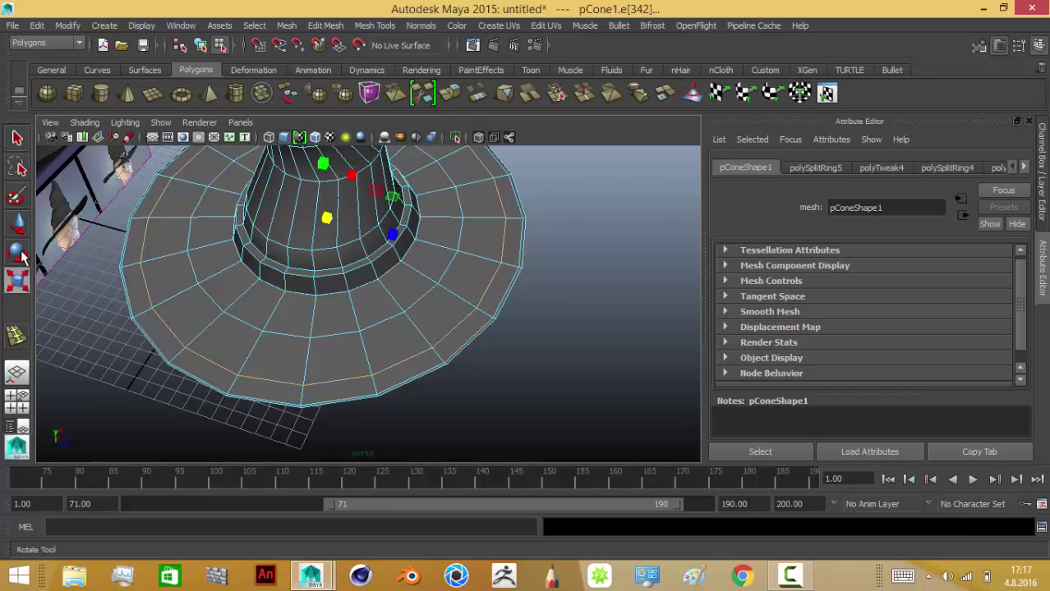
{"action": "left_click", "coordinate": [18, 224]}
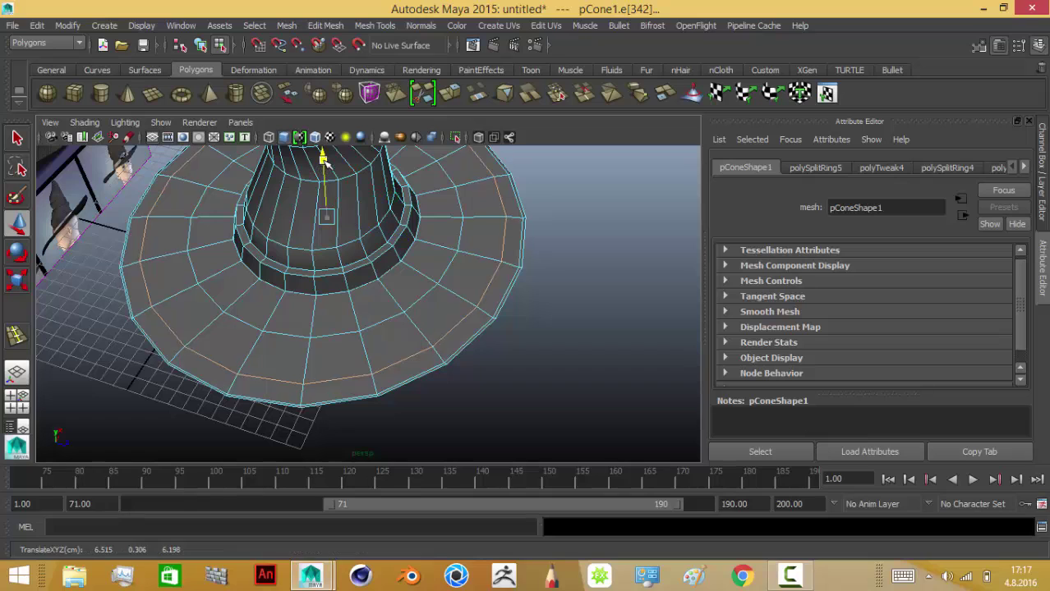
{"action": "left_click_drag", "start_coordinate": [325, 162], "coordinate": [321, 152]}
{"action": "key", "text": "ctrl+z"}
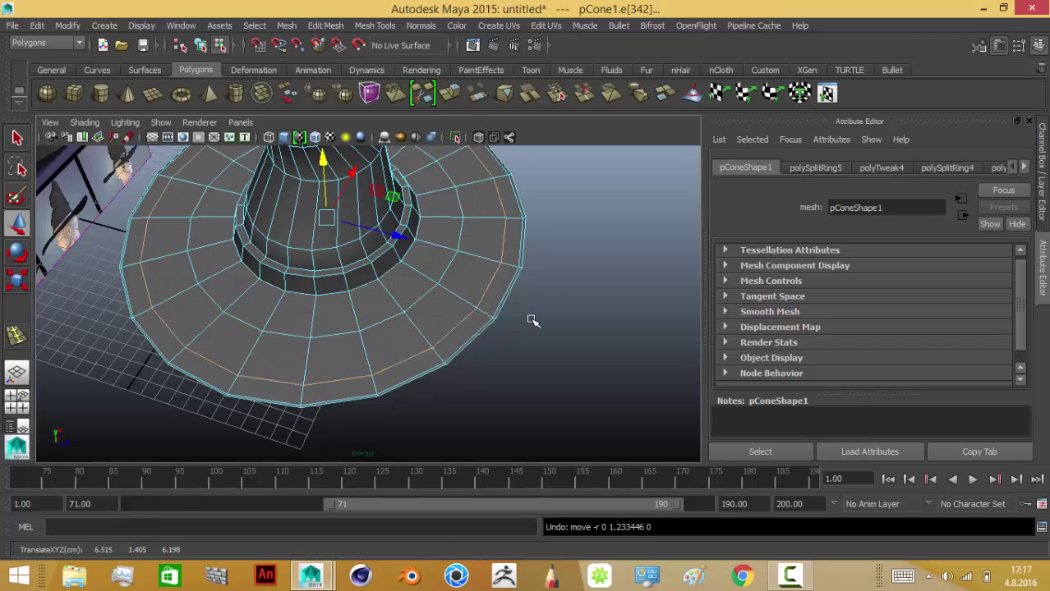
Step: Select a different brim loop and edge, revert those selection changes, and show four views
{"action": "double_click", "coordinate": [498, 308]}
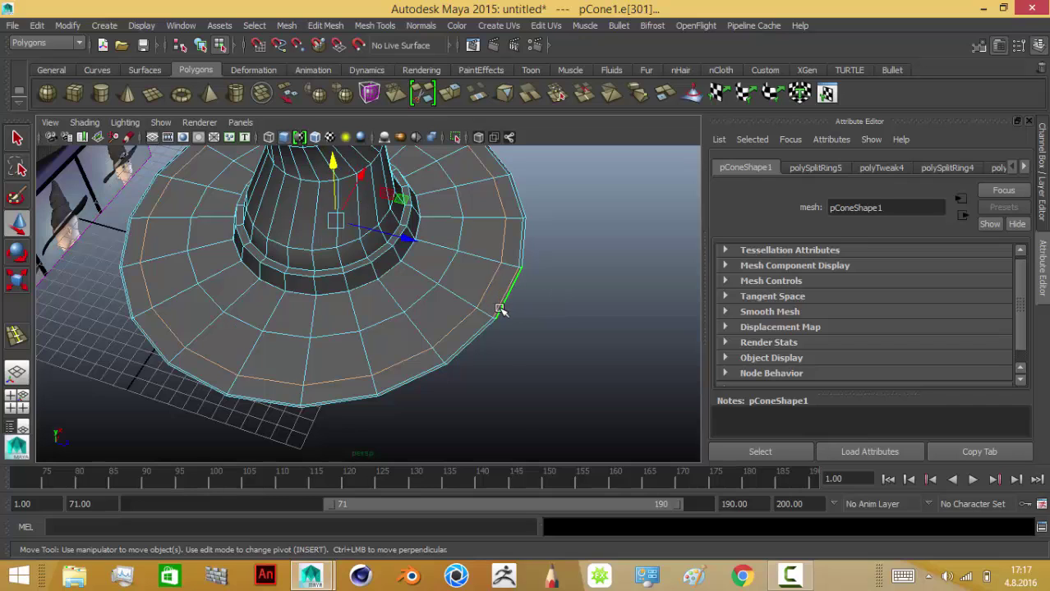
{"action": "left_click", "coordinate": [501, 309]}
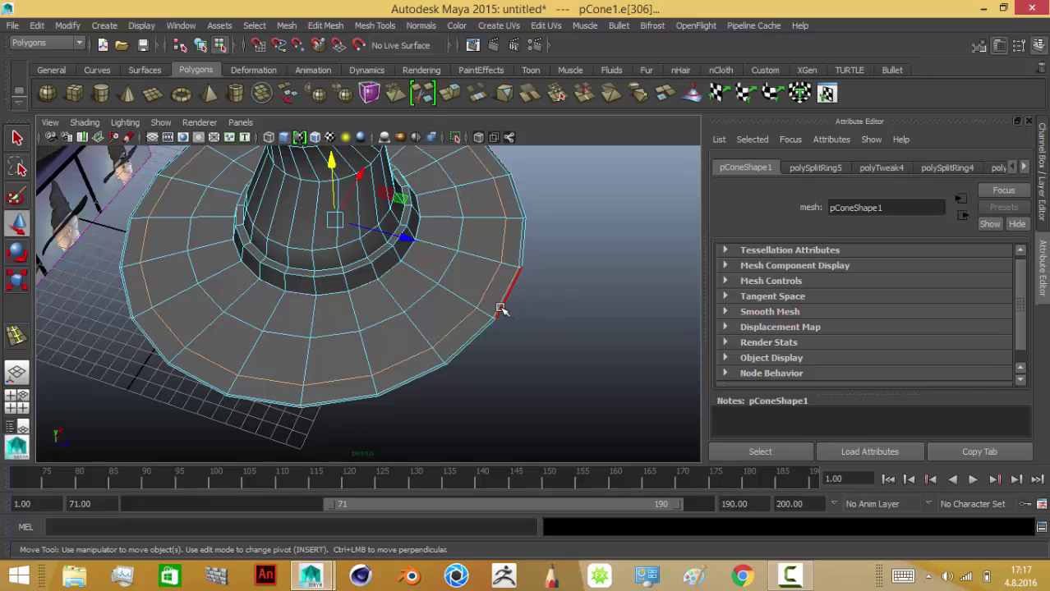
{"action": "left_click", "coordinate": [506, 381]}
{"action": "key", "text": "ctrl+z"}
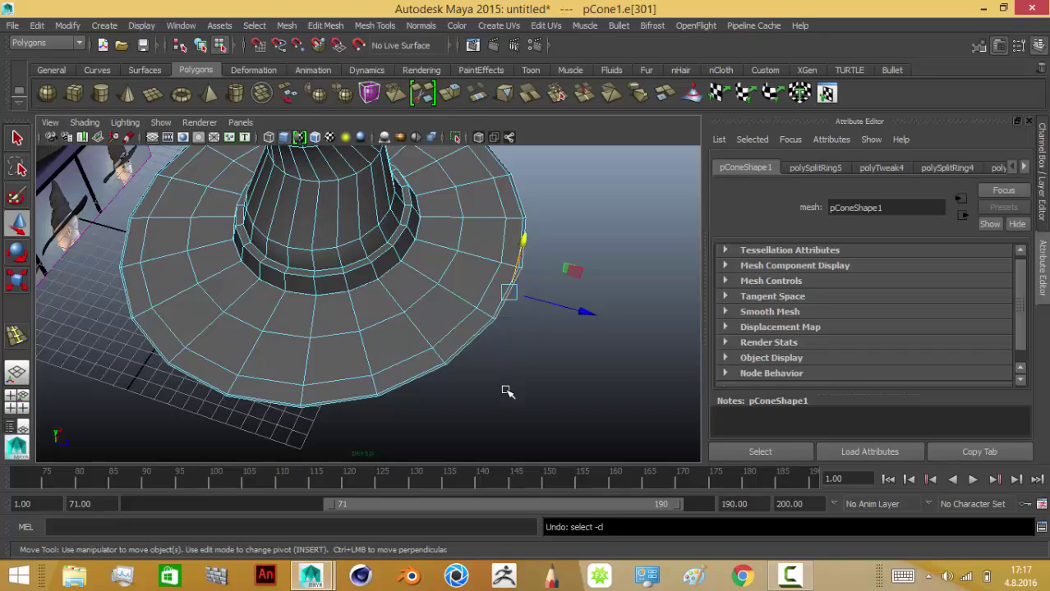
{"action": "scroll", "coordinate": [499, 370], "scroll_direction": "up", "scroll_amount": 2}
{"action": "scroll", "coordinate": [501, 372], "scroll_direction": "up", "scroll_amount": 2}
{"action": "key", "text": "ctrl+z"}
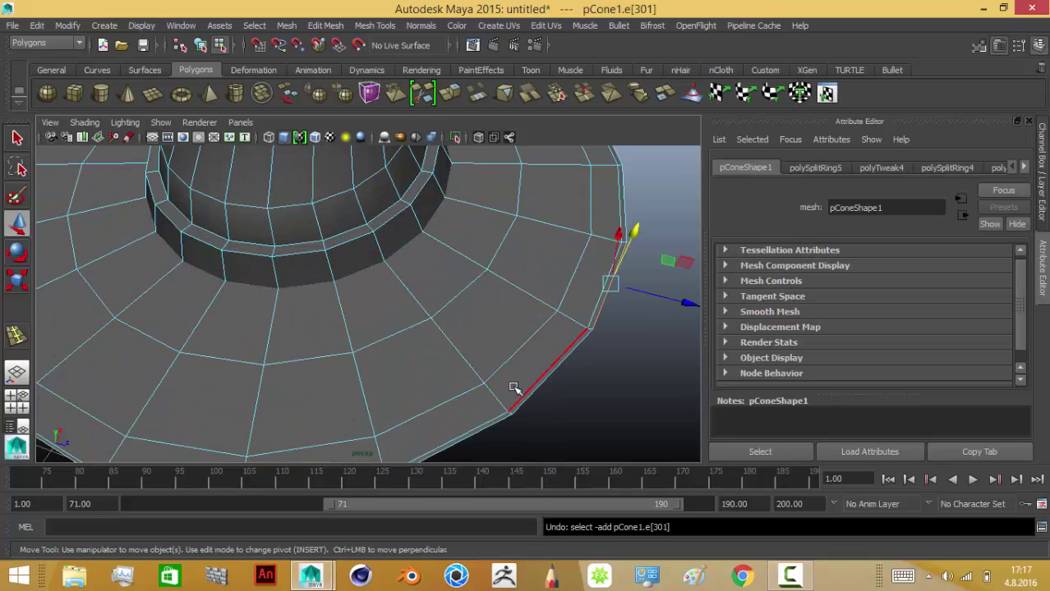
{"action": "key", "text": "space"}
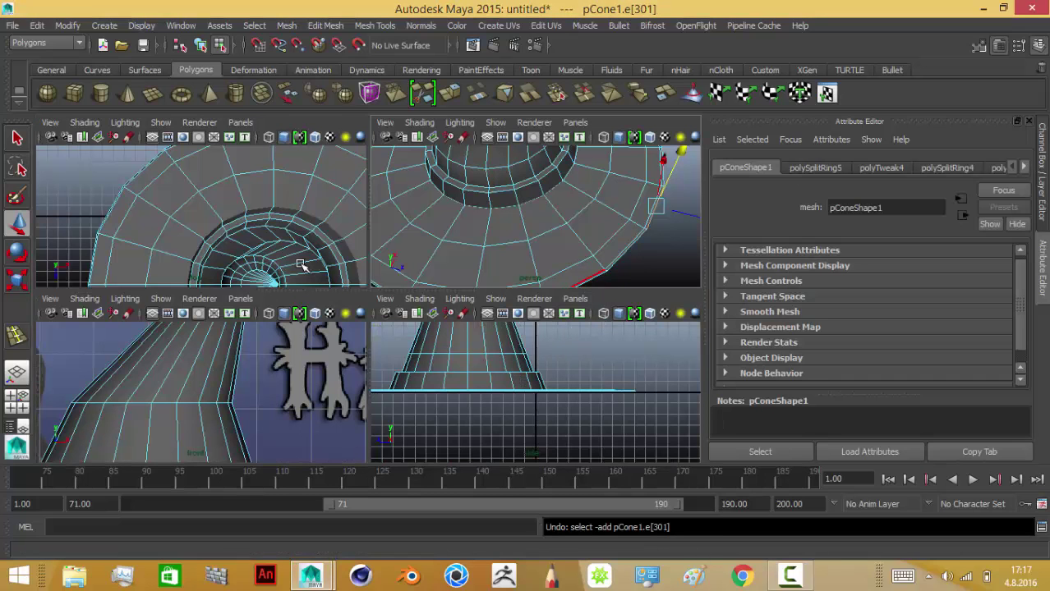
Step: In the enlarged top view, select the full brim edge loop, restoring it after an accidental clear
{"action": "key", "text": "space"}
{"action": "middle_click_drag", "start_coordinate": [410, 246], "coordinate": [345, 297], "text": "alt"}
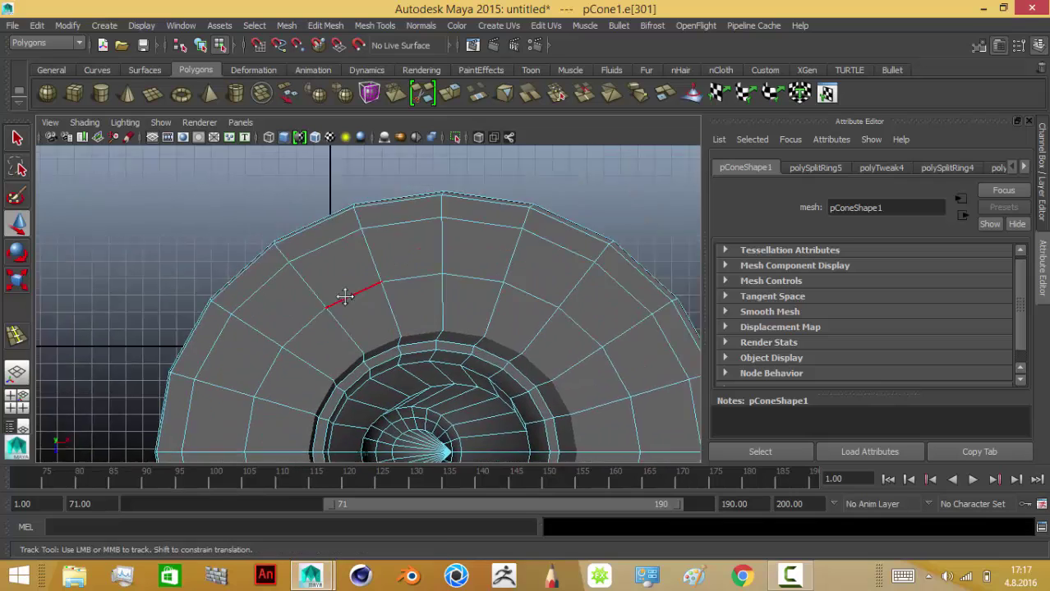
{"action": "left_click_drag", "start_coordinate": [484, 198], "coordinate": [415, 278]}
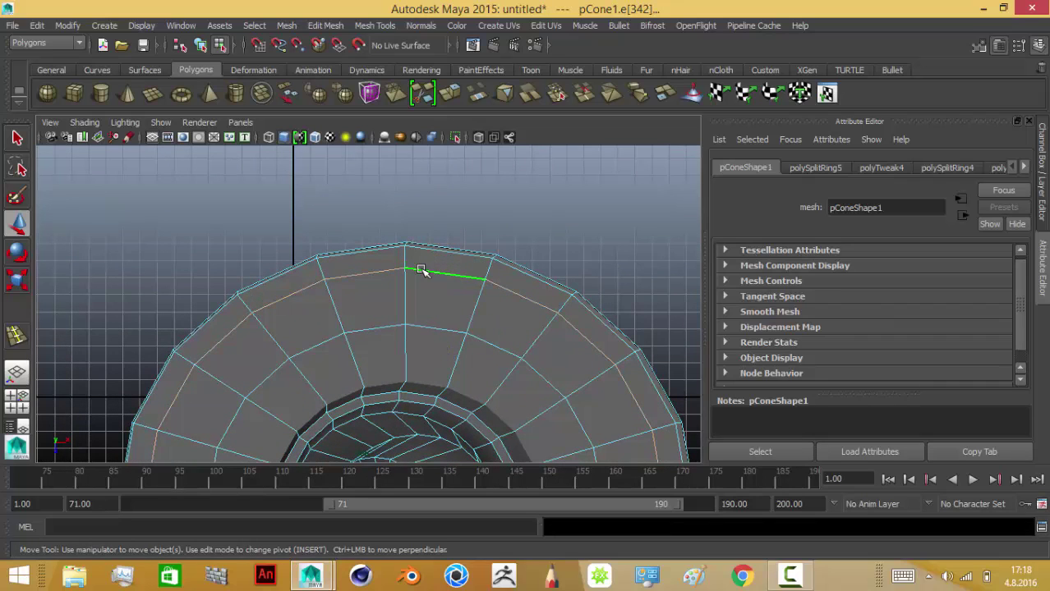
{"action": "double_click", "coordinate": [421, 273]}
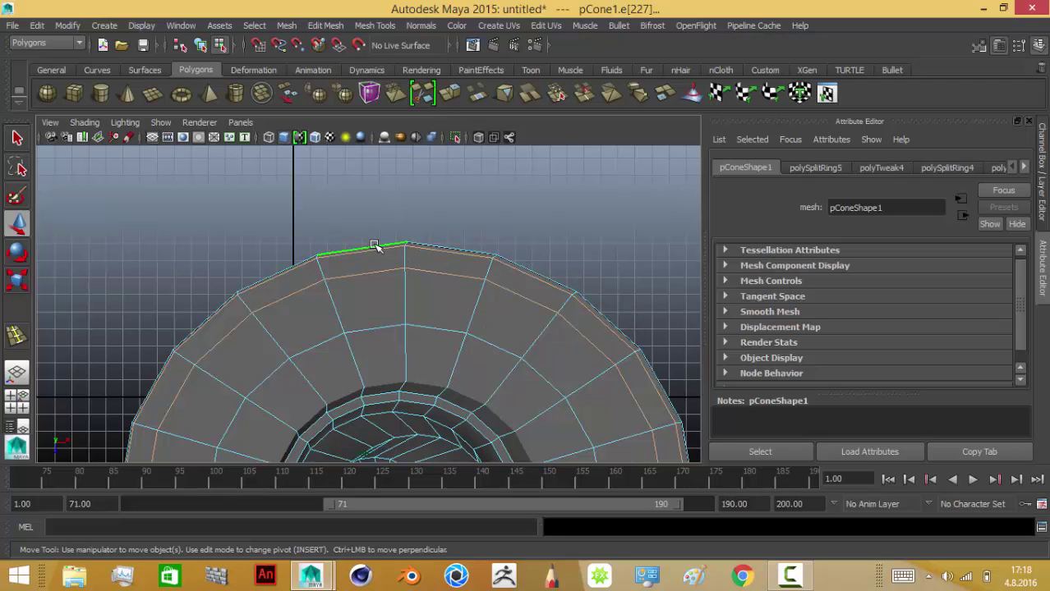
{"action": "scroll", "coordinate": [476, 235], "scroll_direction": "down", "scroll_amount": 2}
{"action": "scroll", "coordinate": [475, 232], "scroll_direction": "down", "scroll_amount": 1}
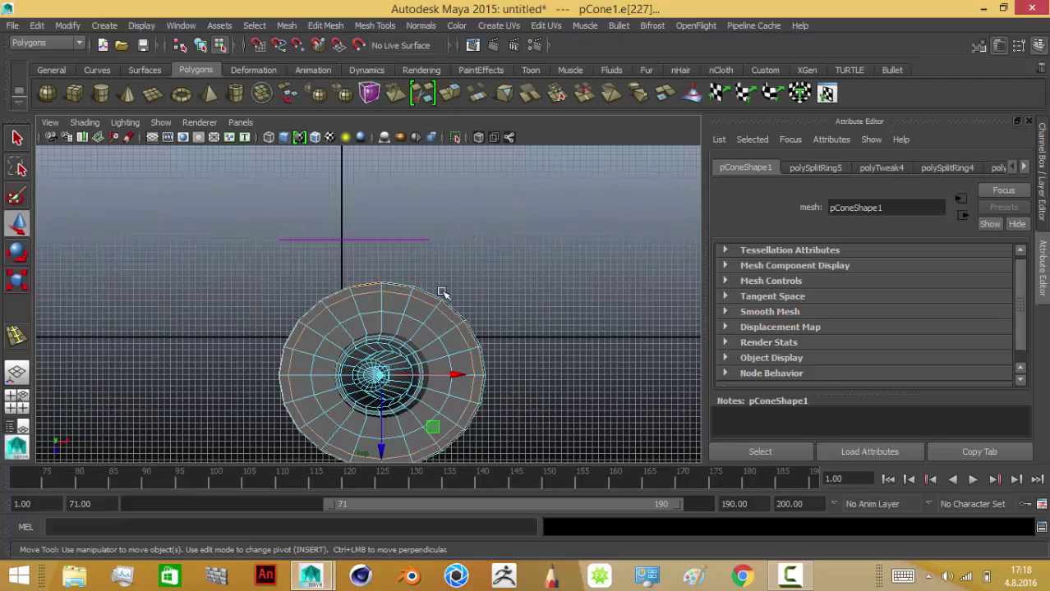
{"action": "mouse_move", "coordinate": [449, 304]}
{"action": "middle_mouse_down", "text": "alt"}
{"action": "mouse_move", "coordinate": [438, 232]}
{"action": "mouse_move", "coordinate": [469, 295]}
{"action": "middle_mouse_up", "text": "alt"}
{"action": "scroll", "coordinate": [475, 254], "scroll_direction": "up", "scroll_amount": 2}
{"action": "left_click_drag", "start_coordinate": [580, 190], "coordinate": [558, 245]}
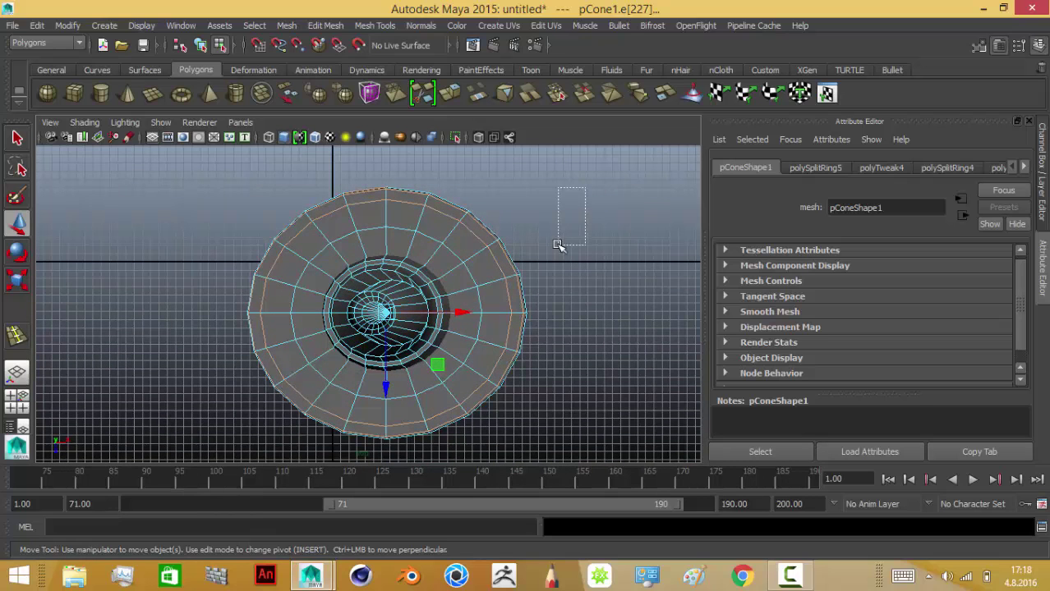
{"action": "key", "text": "ctrl+z"}
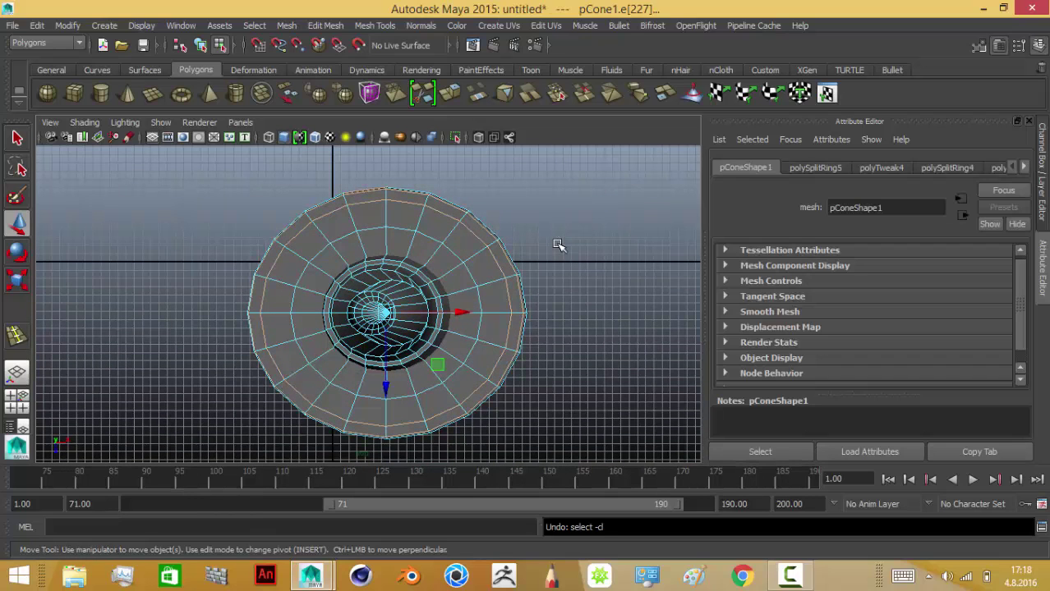
Step: Pan around the brim in the top view and select individual outer rim edges
{"action": "key", "text": "space"}
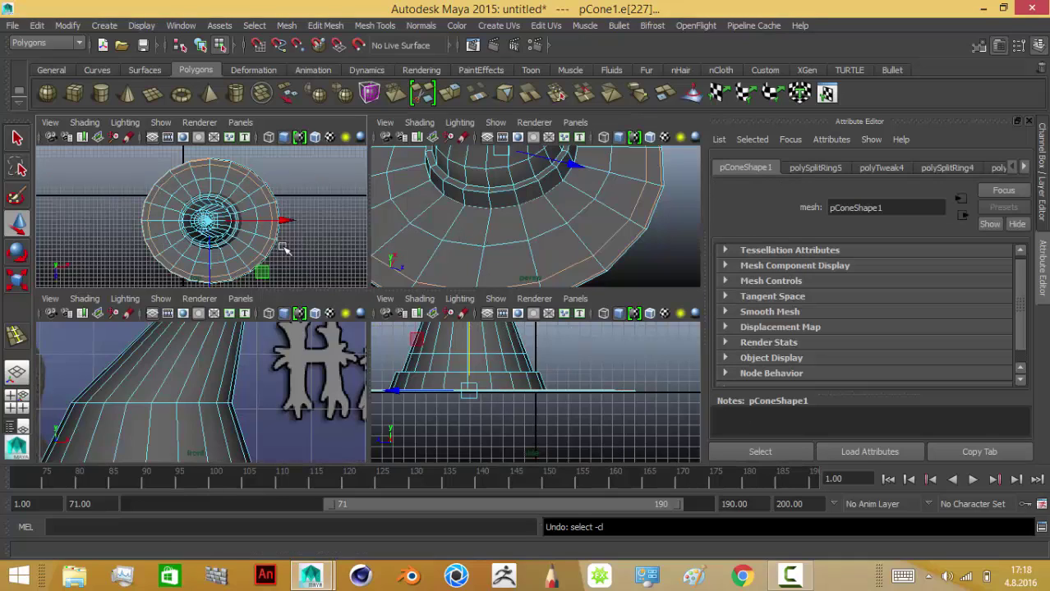
{"action": "key", "text": "space"}
{"action": "scroll", "coordinate": [294, 187], "scroll_direction": "up", "scroll_amount": 3}
{"action": "scroll", "coordinate": [281, 300], "scroll_direction": "up", "scroll_amount": 3}
{"action": "scroll", "coordinate": [428, 230], "scroll_direction": "up", "scroll_amount": 3}
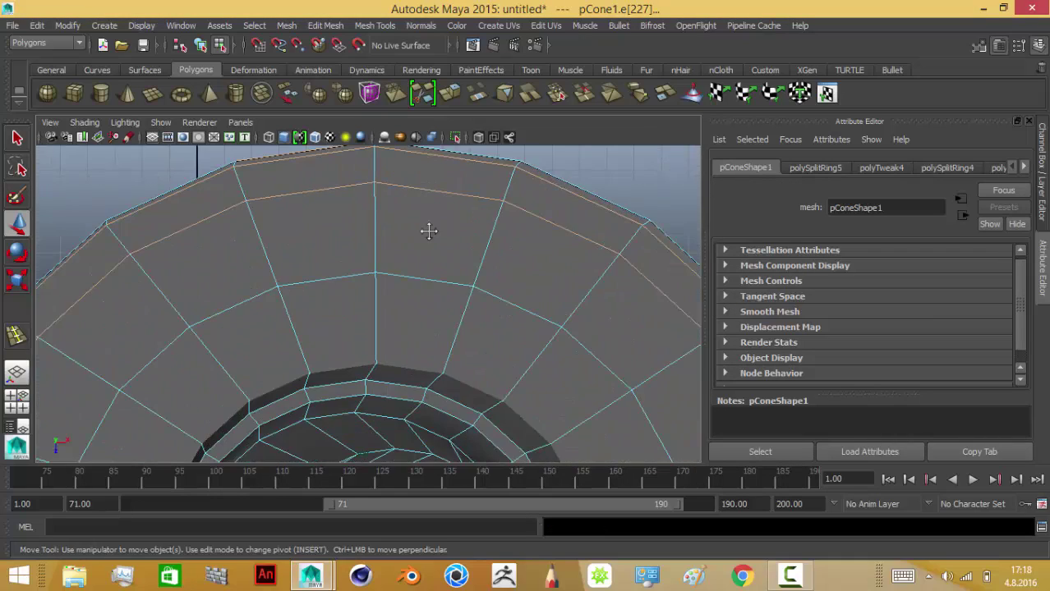
{"action": "middle_click_drag", "start_coordinate": [428, 231], "coordinate": [375, 319], "text": "alt"}
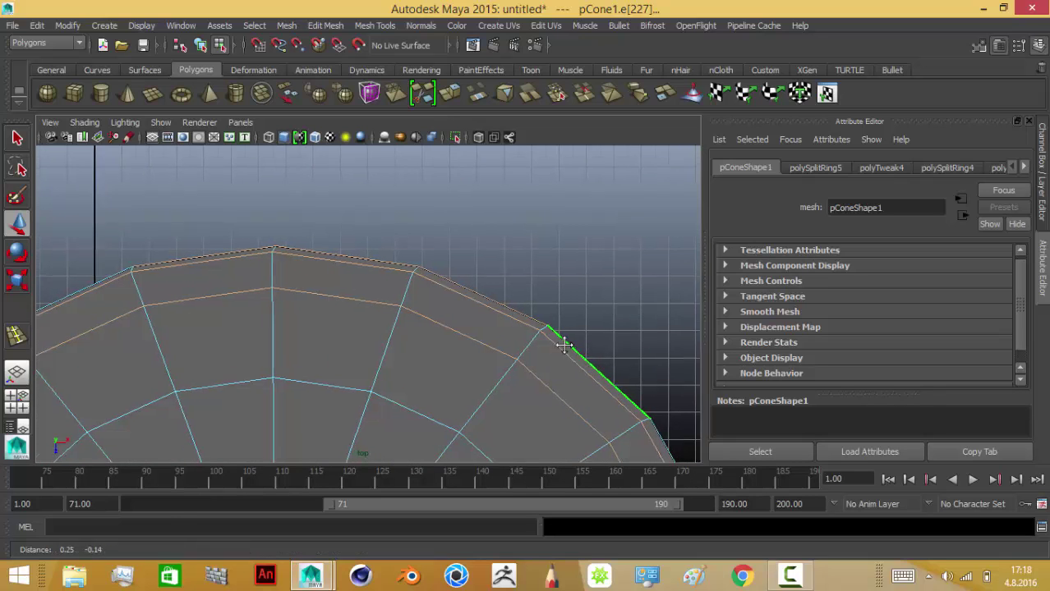
{"action": "middle_click_drag", "start_coordinate": [585, 359], "coordinate": [468, 256], "text": "alt"}
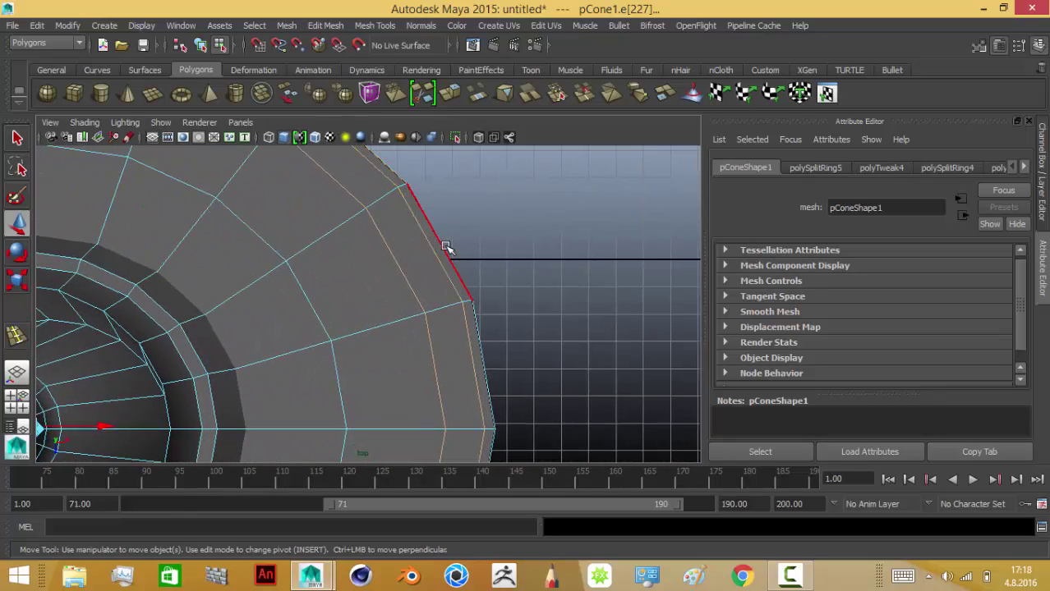
{"action": "left_click", "coordinate": [444, 246]}
{"action": "middle_click_drag", "start_coordinate": [429, 373], "coordinate": [458, 156], "text": "alt"}
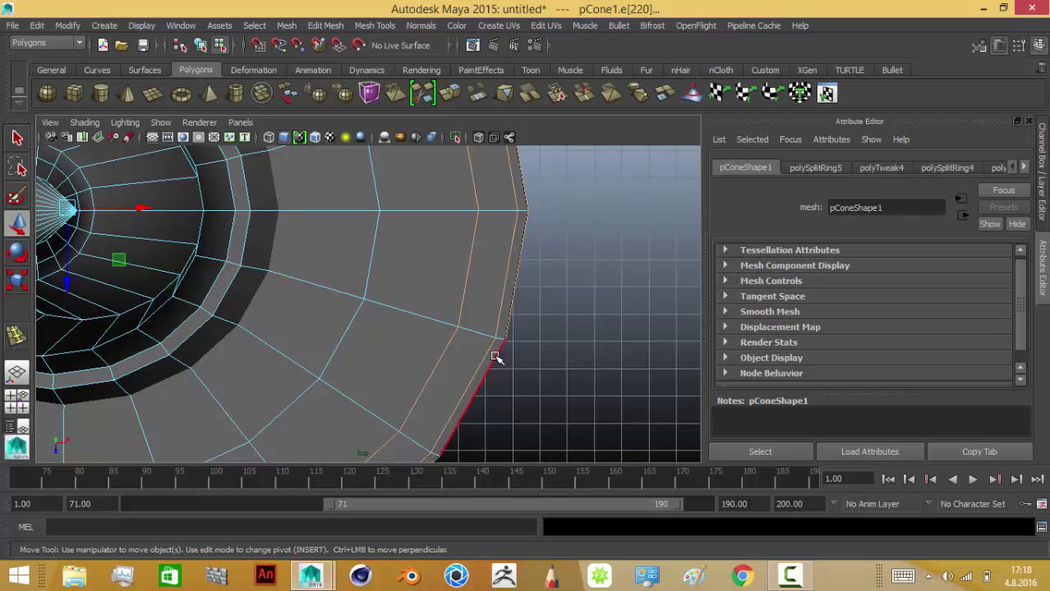
{"action": "middle_click_drag", "start_coordinate": [387, 381], "coordinate": [503, 152], "text": "alt"}
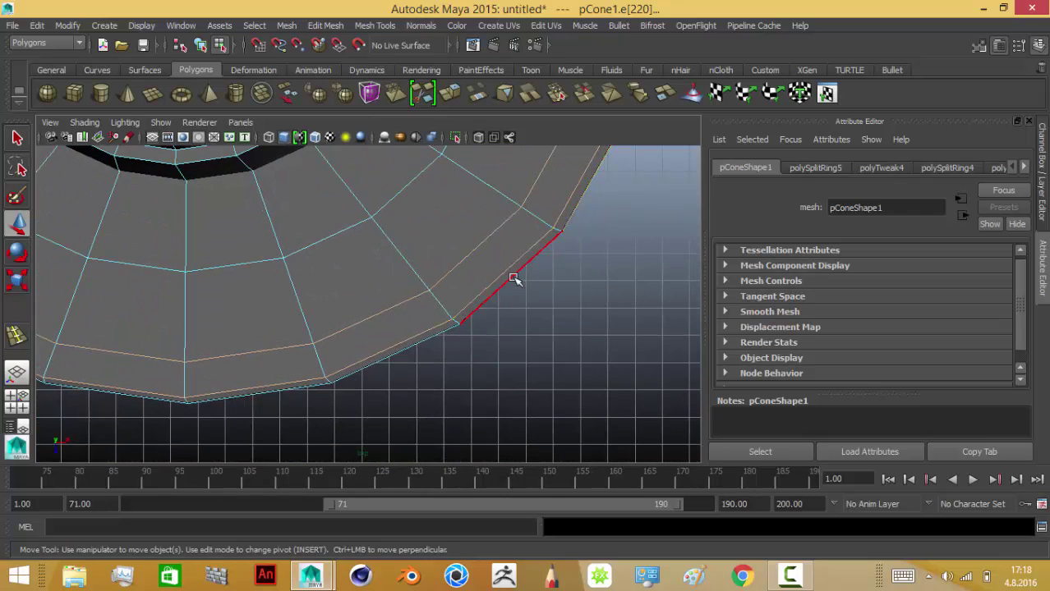
{"action": "middle_click_drag", "start_coordinate": [248, 375], "coordinate": [475, 294], "text": "alt"}
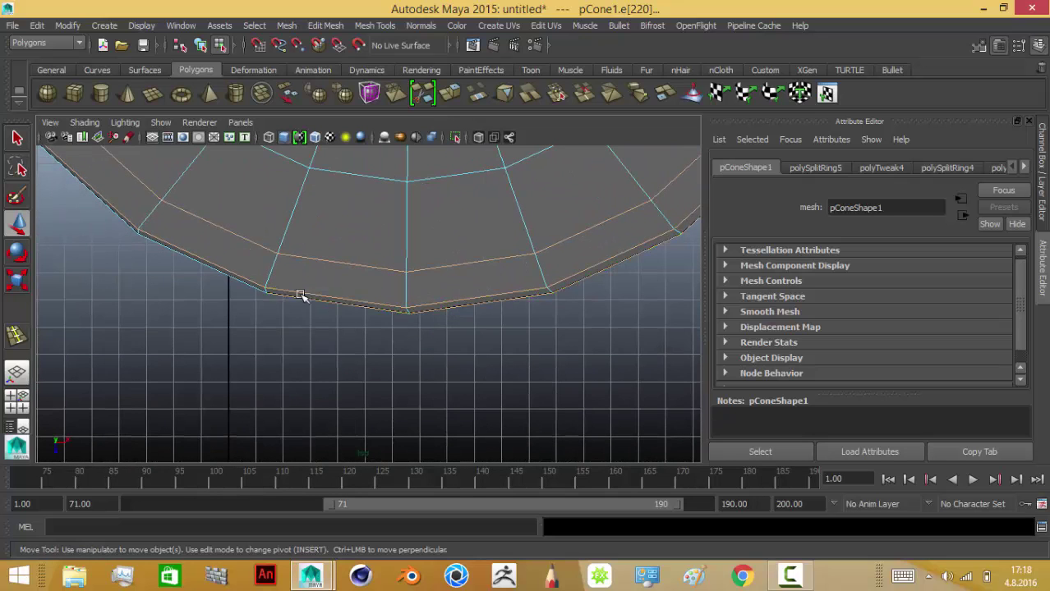
{"action": "mouse_move", "coordinate": [300, 294]}
{"action": "middle_mouse_down", "text": "alt"}
{"action": "mouse_move", "coordinate": [216, 318]}
{"action": "mouse_move", "coordinate": [326, 348]}
{"action": "middle_mouse_up", "text": "alt"}
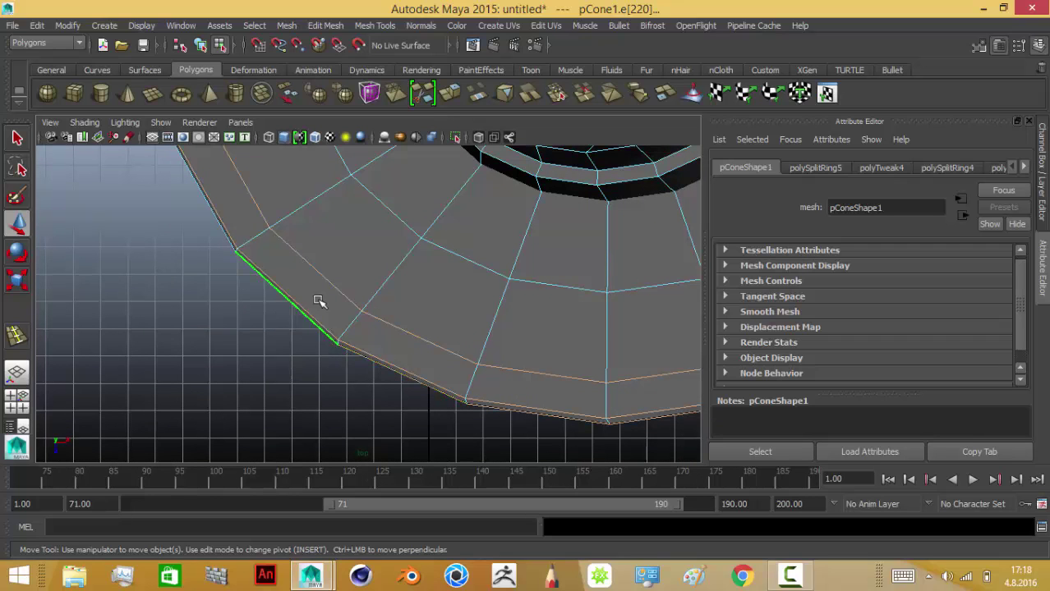
{"action": "mouse_move", "coordinate": [325, 338]}
{"action": "middle_mouse_down", "text": "alt"}
{"action": "mouse_move", "coordinate": [290, 368]}
{"action": "mouse_move", "coordinate": [377, 363]}
{"action": "middle_mouse_up", "text": "alt"}
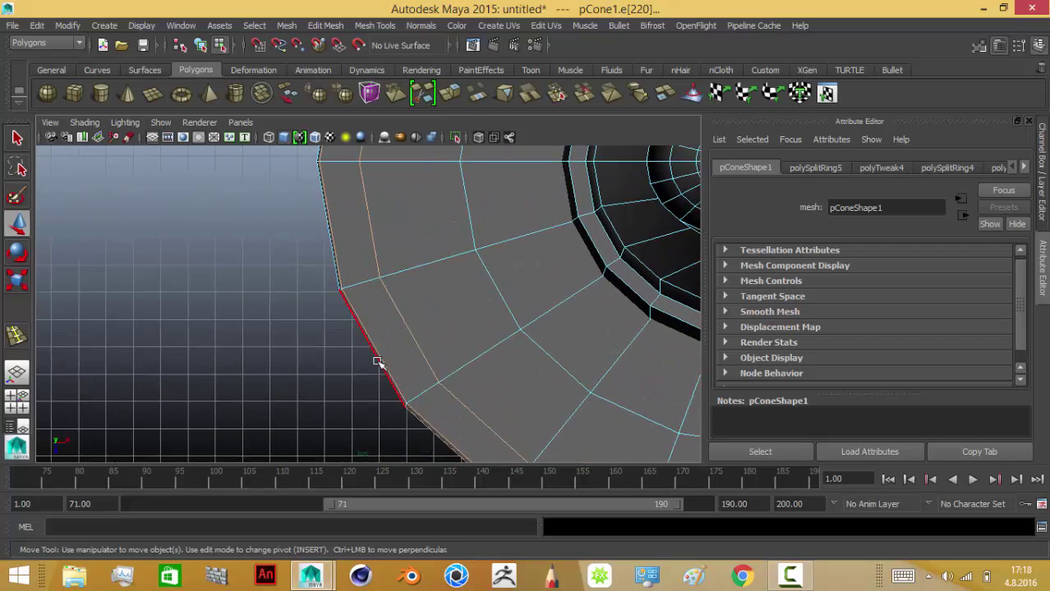
{"action": "left_click", "coordinate": [351, 315]}
Step: Tilt the view and pick further rim edges, including an inner brim edge
{"action": "left_click_drag", "start_coordinate": [317, 254], "coordinate": [338, 446], "text": "alt"}
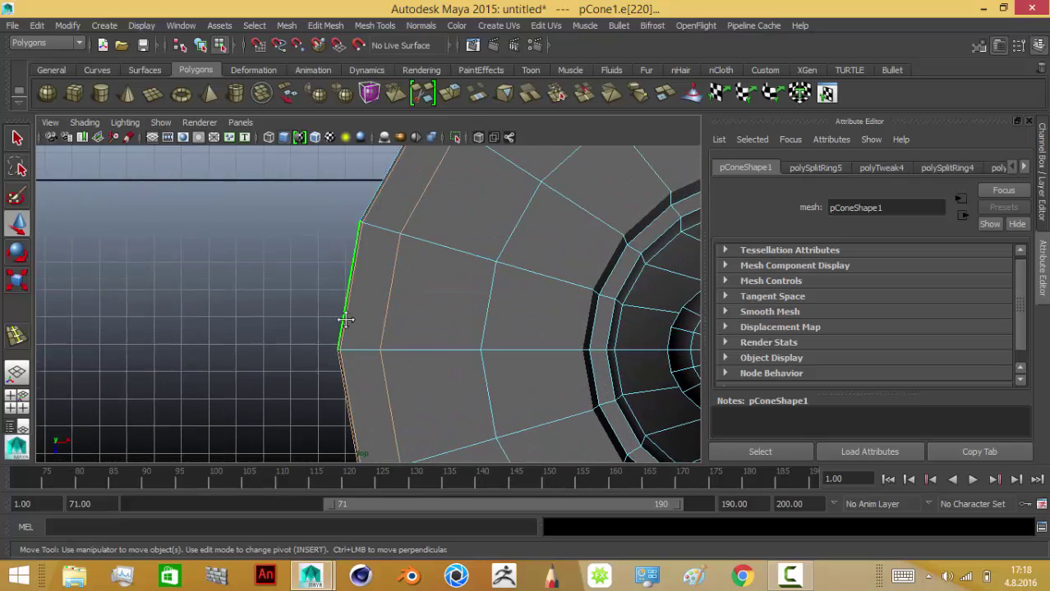
{"action": "mouse_move", "coordinate": [345, 319]}
{"action": "left_mouse_down", "text": "alt"}
{"action": "mouse_move", "coordinate": [393, 300]}
{"action": "mouse_move", "coordinate": [407, 349]}
{"action": "left_mouse_up", "text": "alt"}
{"action": "left_click", "coordinate": [388, 263]}
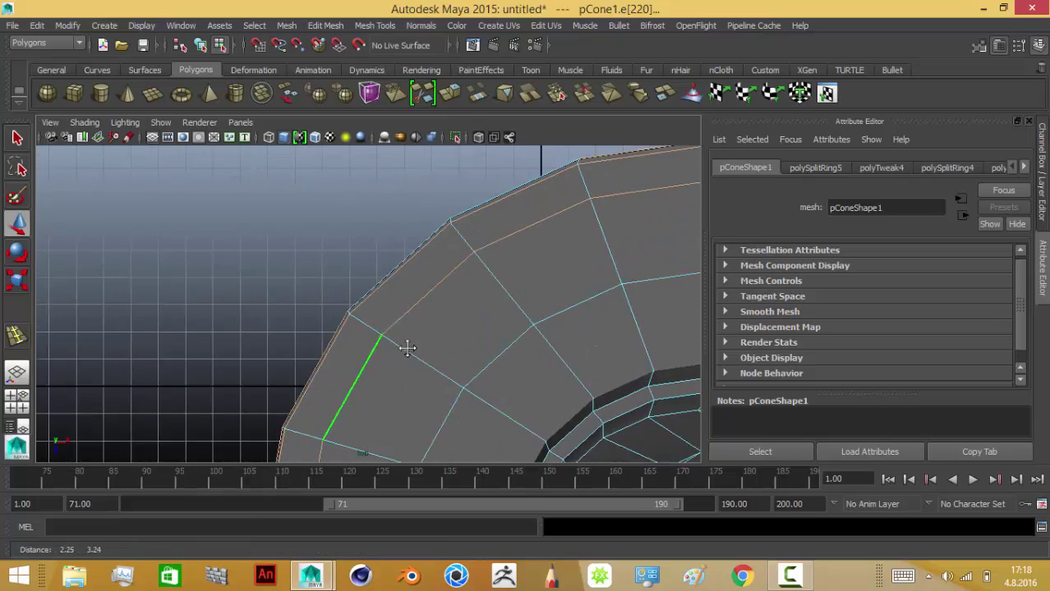
{"action": "middle_click_drag", "start_coordinate": [407, 348], "coordinate": [393, 389], "text": "alt"}
{"action": "left_click", "coordinate": [400, 300]}
{"action": "left_click", "coordinate": [465, 279]}
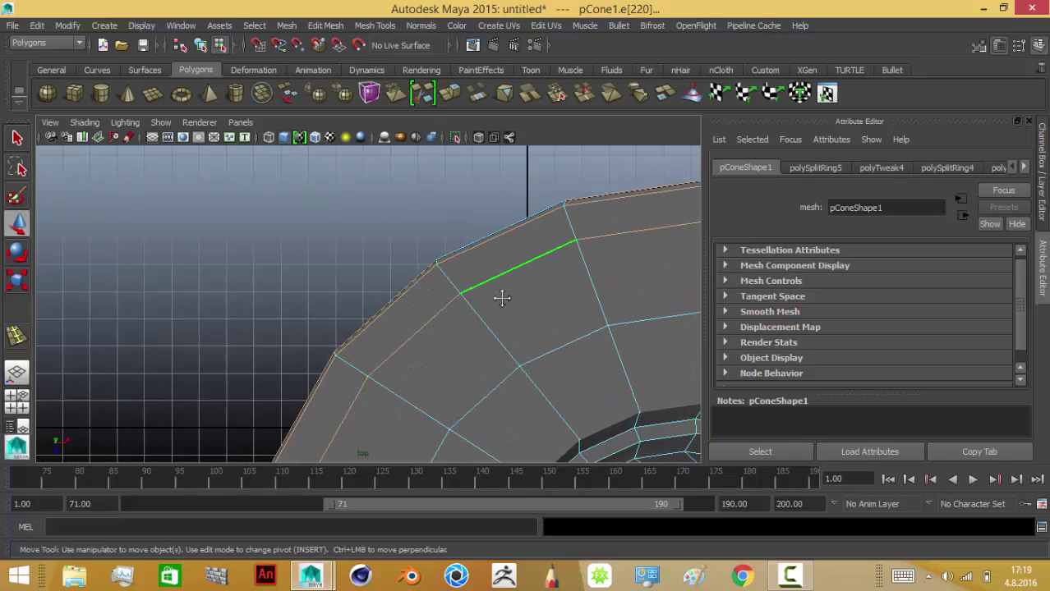
{"action": "left_click_drag", "start_coordinate": [500, 296], "coordinate": [457, 344], "text": "alt"}
Step: View the brim from a low angle, then trial-scale and raise the selected brim and undo the move
{"action": "key", "text": "space"}
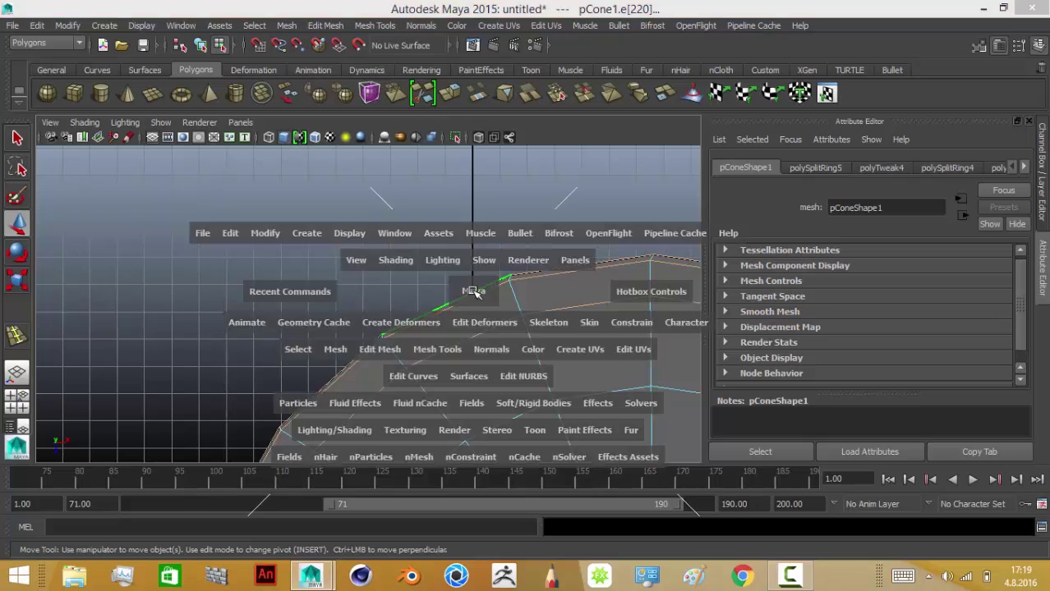
{"action": "key", "text": "space"}
{"action": "scroll", "coordinate": [485, 246], "scroll_direction": "down", "scroll_amount": 5}
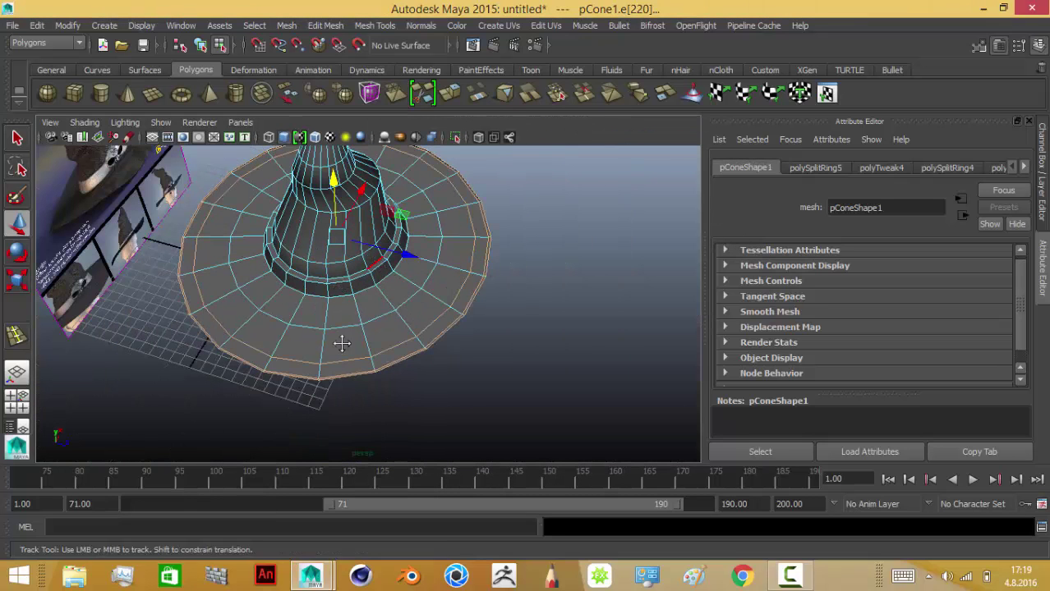
{"action": "mouse_move", "coordinate": [346, 342]}
{"action": "left_mouse_down", "text": "alt"}
{"action": "mouse_move", "coordinate": [352, 406]}
{"action": "mouse_move", "coordinate": [68, 275]}
{"action": "left_mouse_up", "text": "alt"}
{"action": "left_click", "coordinate": [14, 283]}
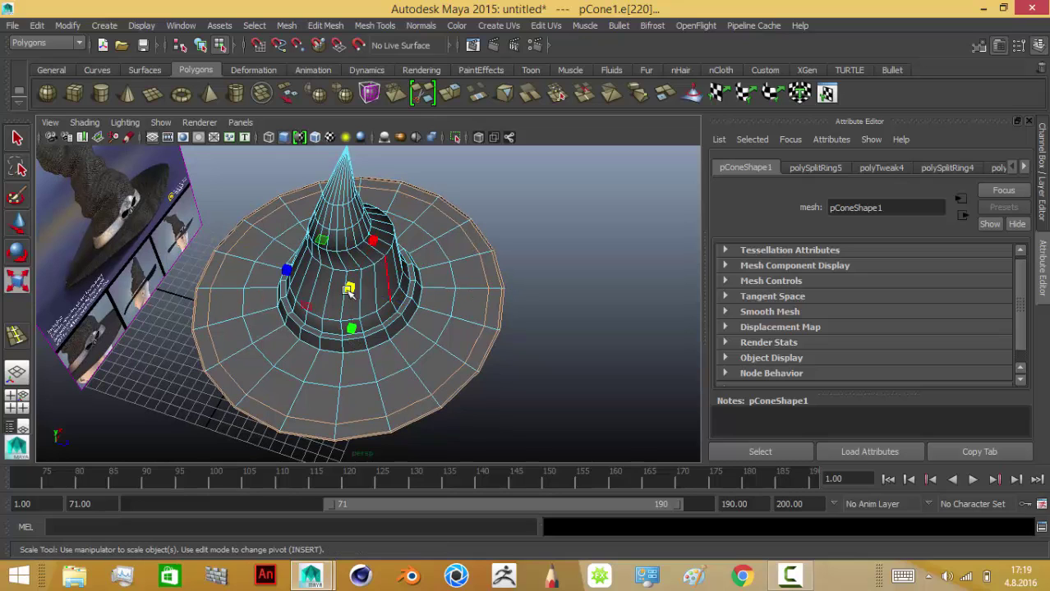
{"action": "left_click_drag", "start_coordinate": [350, 329], "coordinate": [351, 328]}
{"action": "left_click", "coordinate": [16, 228]}
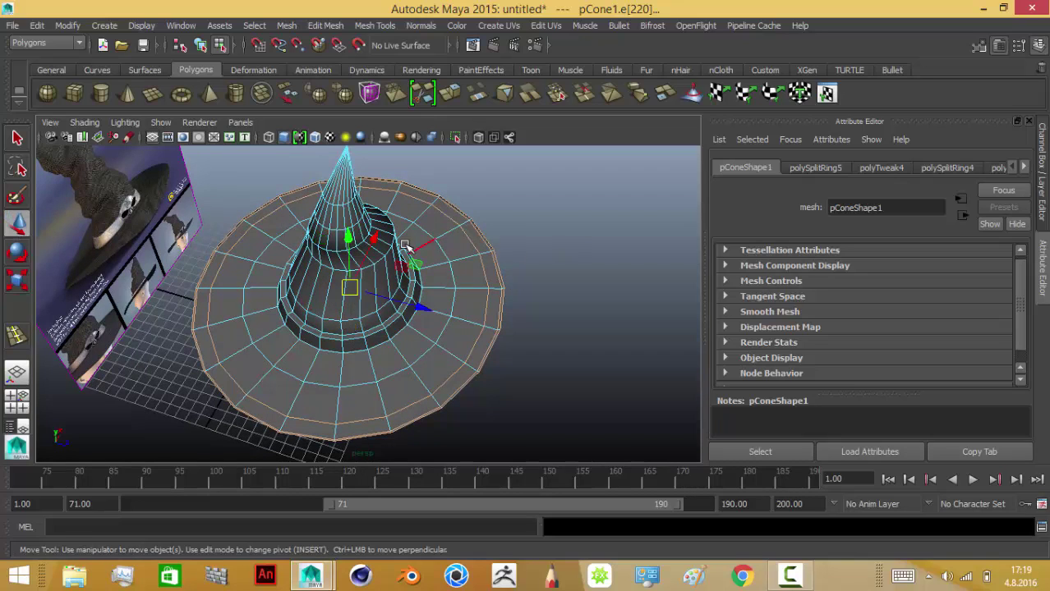
{"action": "left_click_drag", "start_coordinate": [356, 238], "coordinate": [353, 231]}
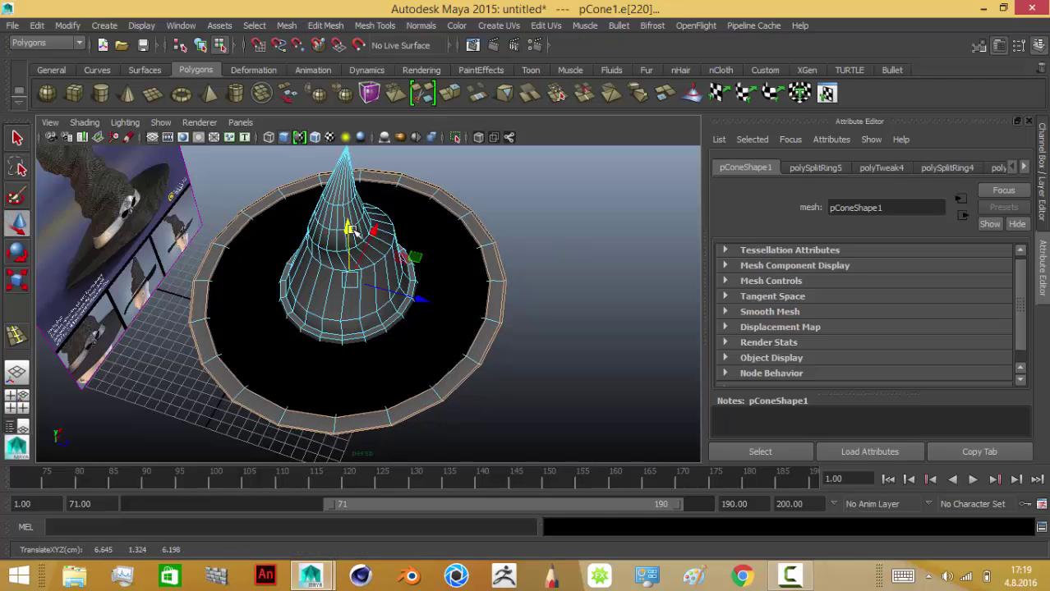
{"action": "key", "text": "ctrl+z"}
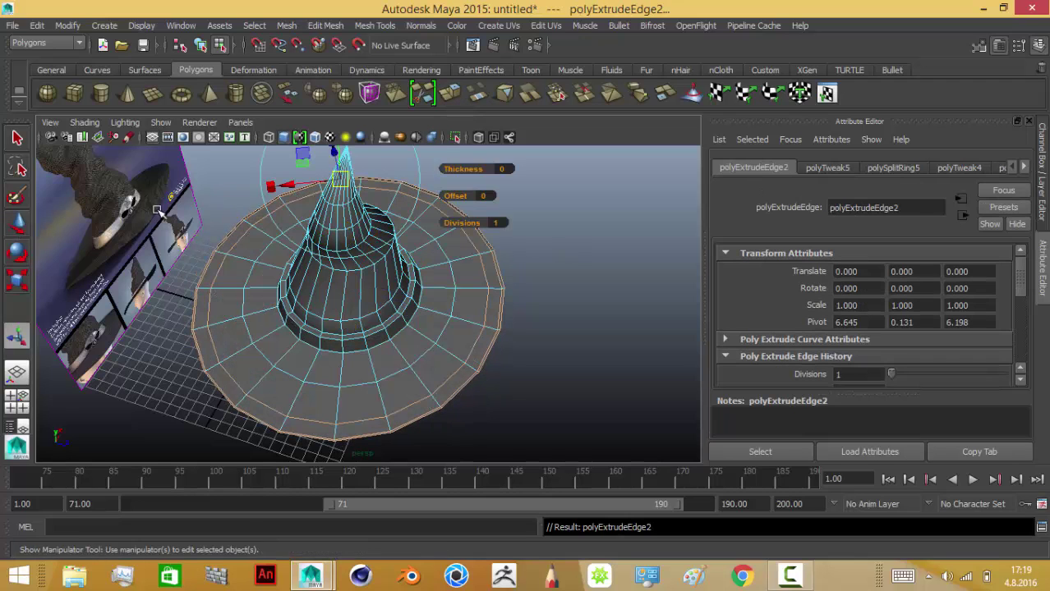
Step: Extrude the selected brim edges, then trial-scale and move the new loop and undo both
{"action": "left_click", "coordinate": [449, 92]}
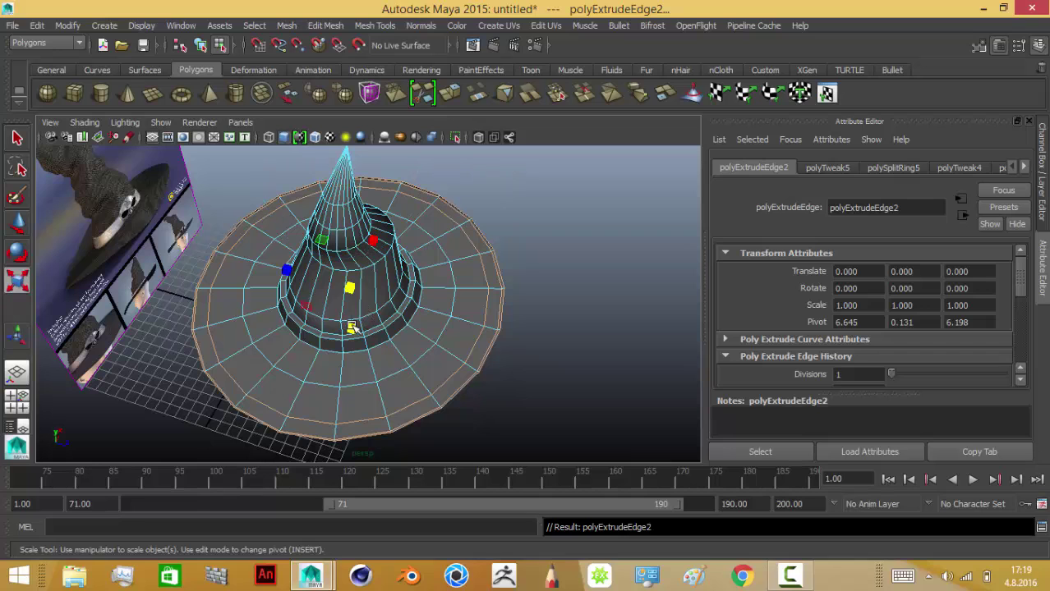
{"action": "left_click", "coordinate": [351, 327]}
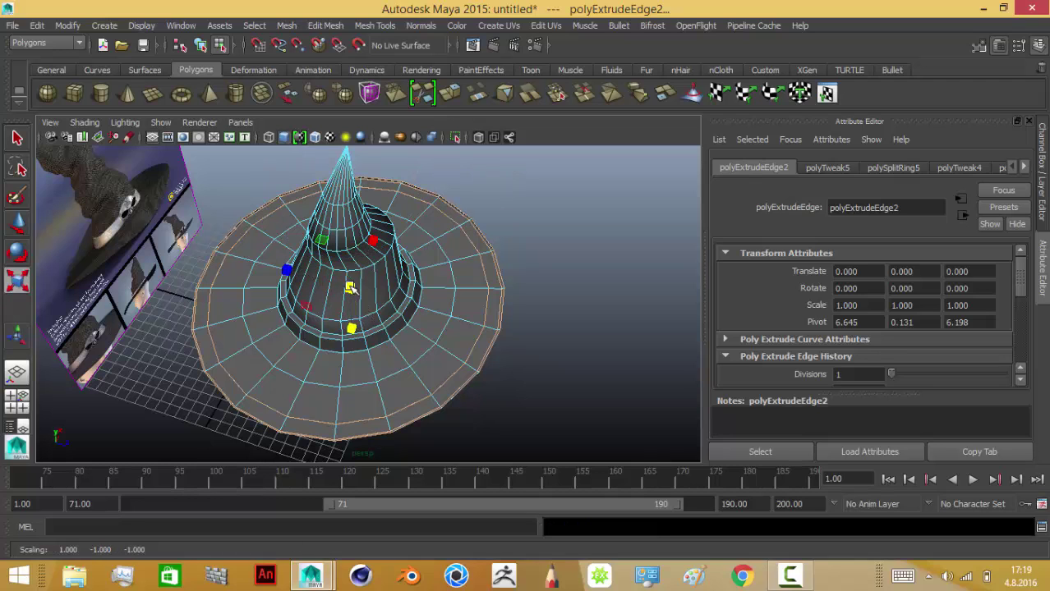
{"action": "left_click_drag", "start_coordinate": [350, 287], "coordinate": [359, 296]}
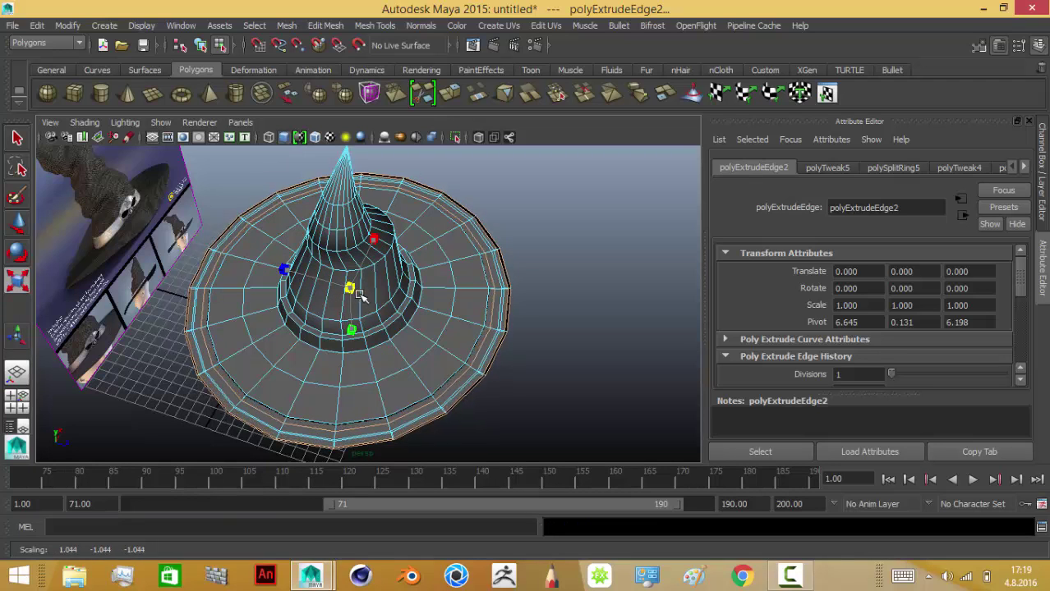
{"action": "key", "text": "ctrl+z"}
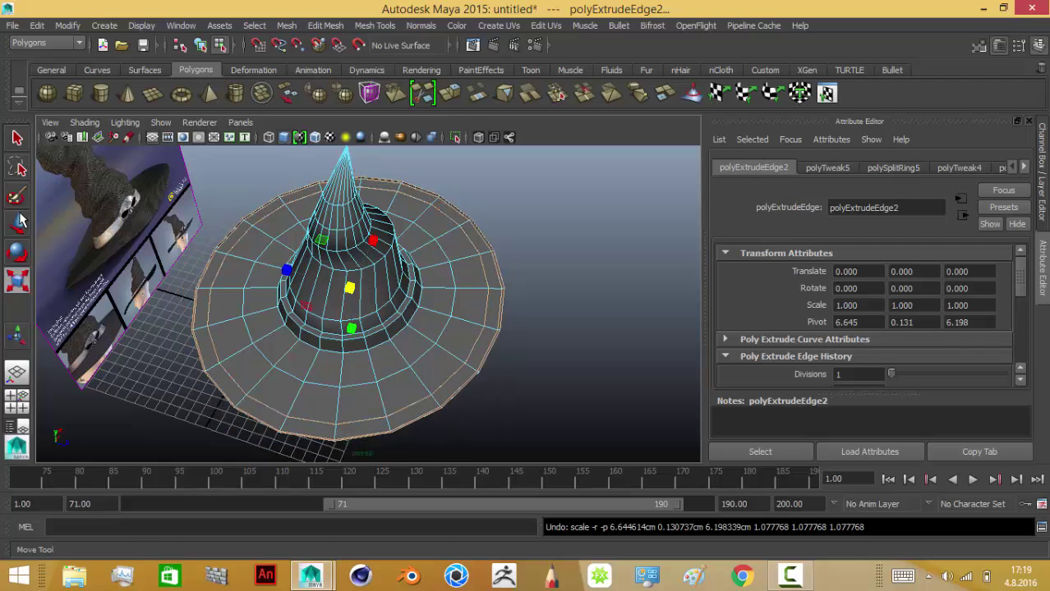
{"action": "left_click", "coordinate": [18, 222]}
{"action": "left_click_drag", "start_coordinate": [349, 238], "coordinate": [358, 239]}
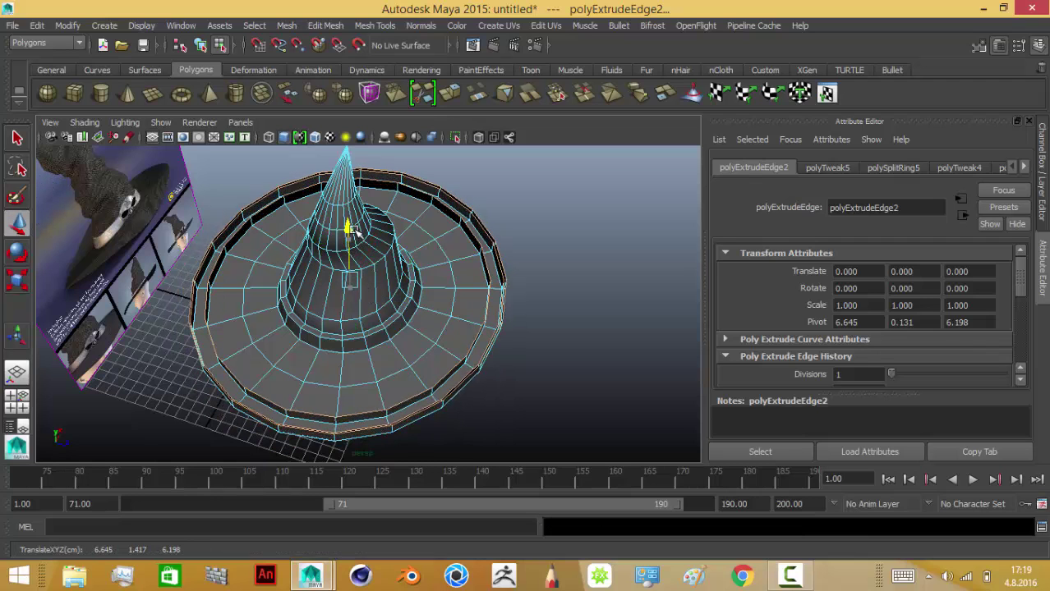
{"action": "key", "text": "ctrl+z"}
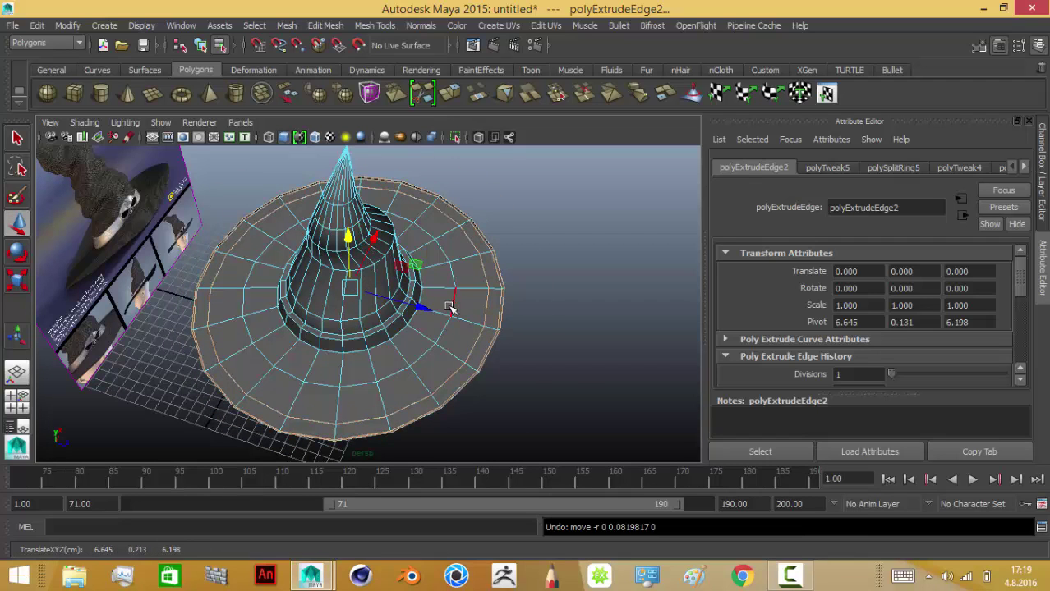
{"action": "scroll", "coordinate": [450, 307], "scroll_direction": "up", "scroll_amount": 5}
{"action": "left_click_drag", "start_coordinate": [527, 314], "coordinate": [469, 282], "text": "alt"}
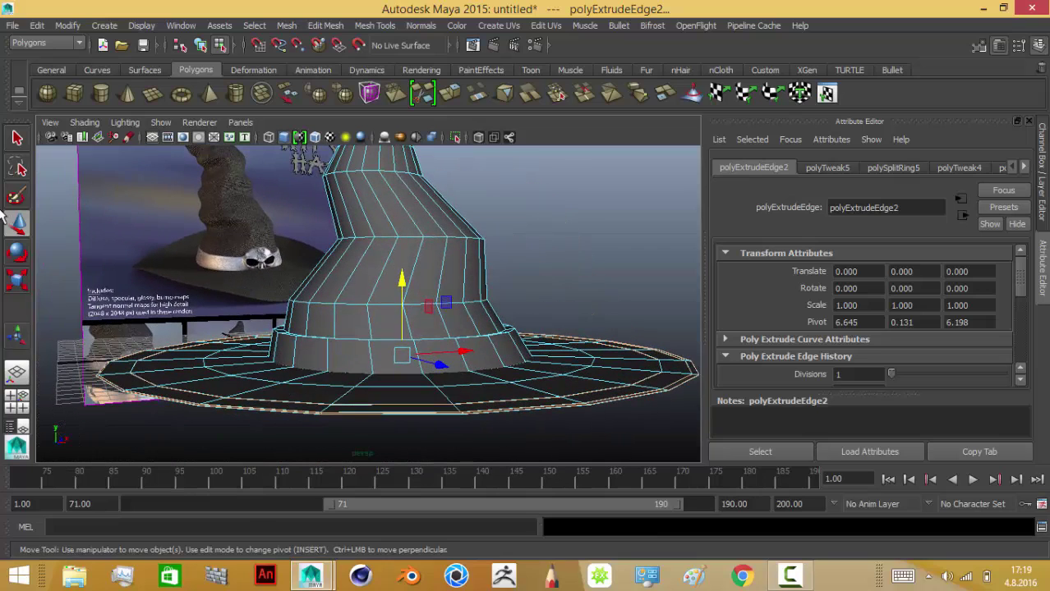
Step: Try tilting the brim edges with the Rotate tool, undoing each tilt to keep the brim flat
{"action": "left_click", "coordinate": [17, 253]}
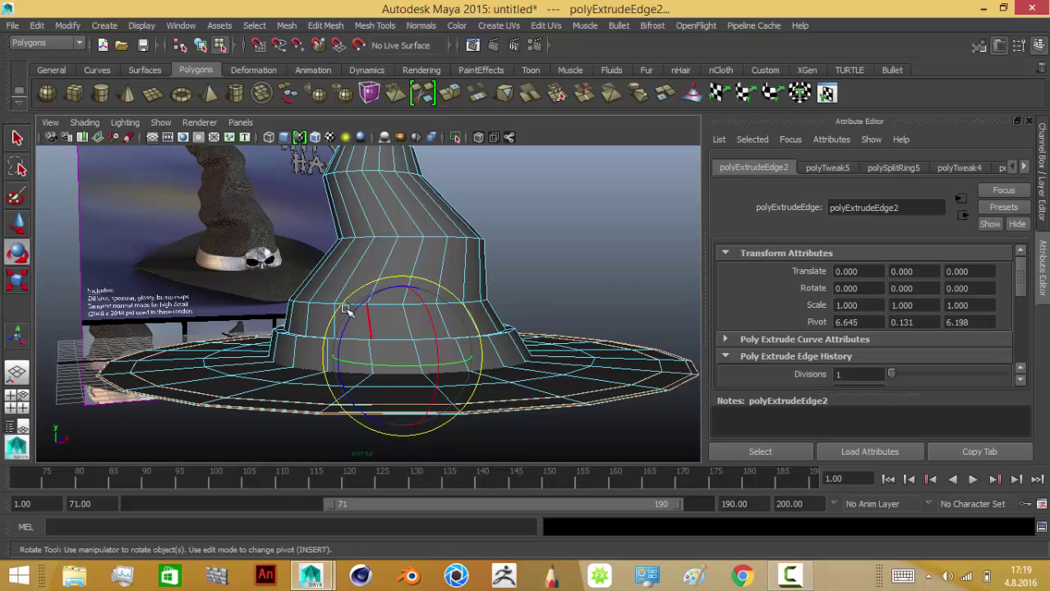
{"action": "left_click_drag", "start_coordinate": [341, 306], "coordinate": [346, 301]}
{"action": "key", "text": "ctrl+z"}
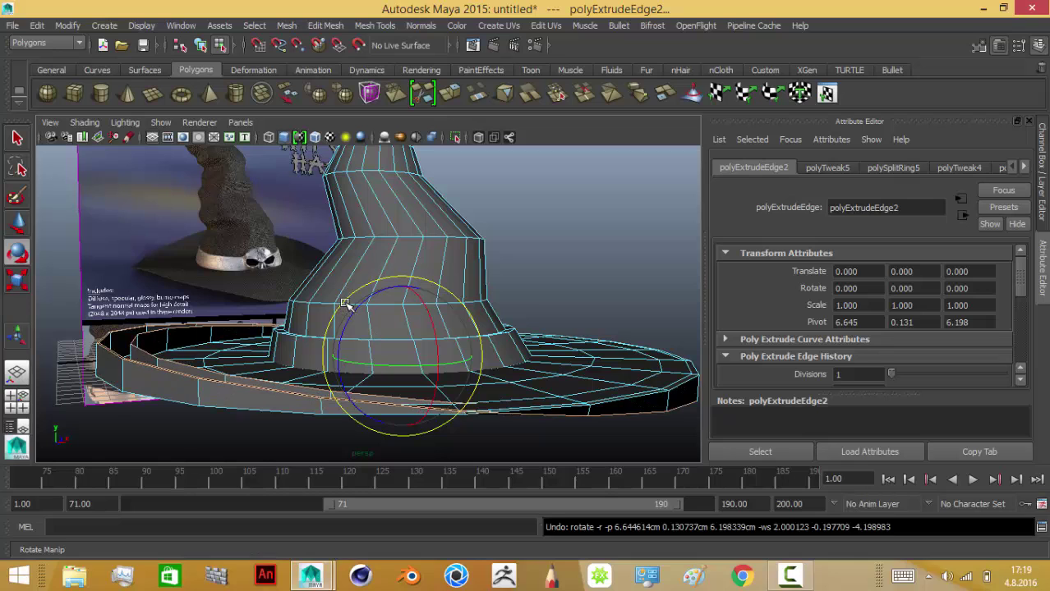
{"action": "left_click", "coordinate": [17, 137]}
{"action": "left_click", "coordinate": [17, 253]}
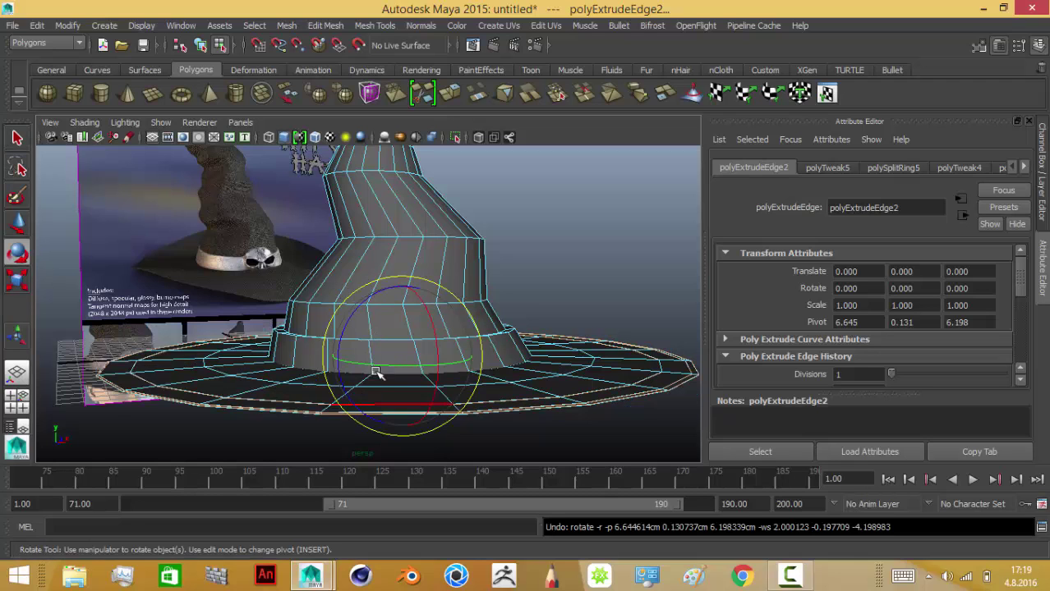
{"action": "left_click_drag", "start_coordinate": [346, 321], "coordinate": [345, 322]}
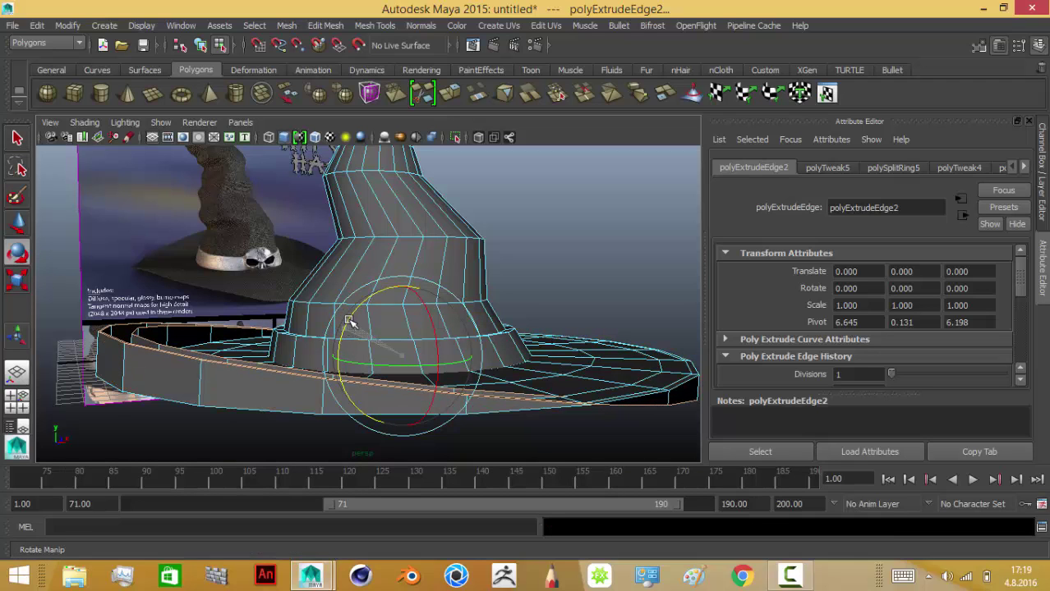
{"action": "key", "text": "ctrl+z"}
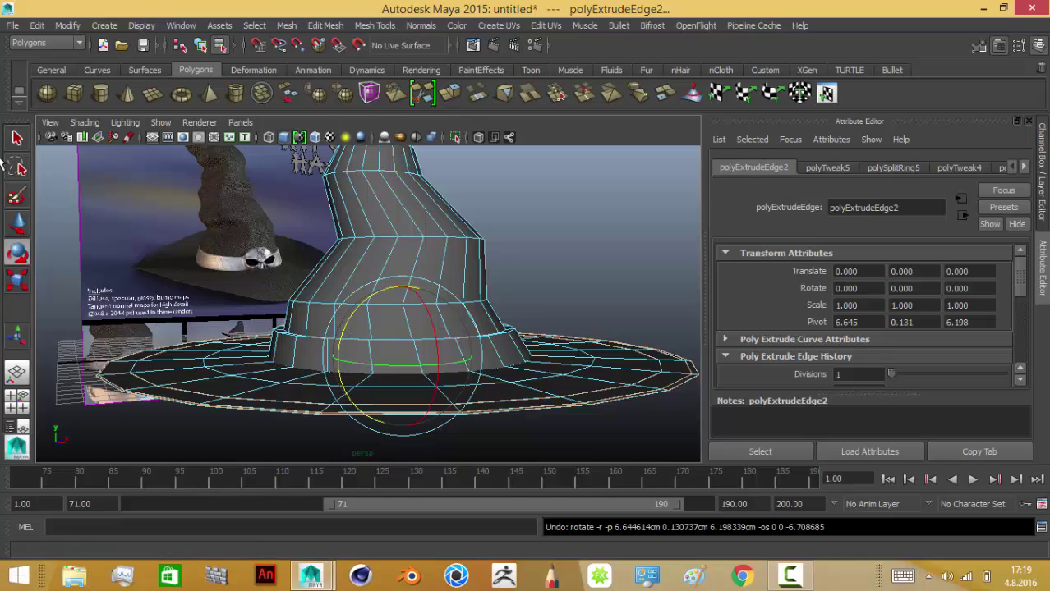
Step: Extrude an outer rim edge with Ctrl+E, undo the trial raise and scale, and return to plain selection
{"action": "left_click", "coordinate": [409, 227]}
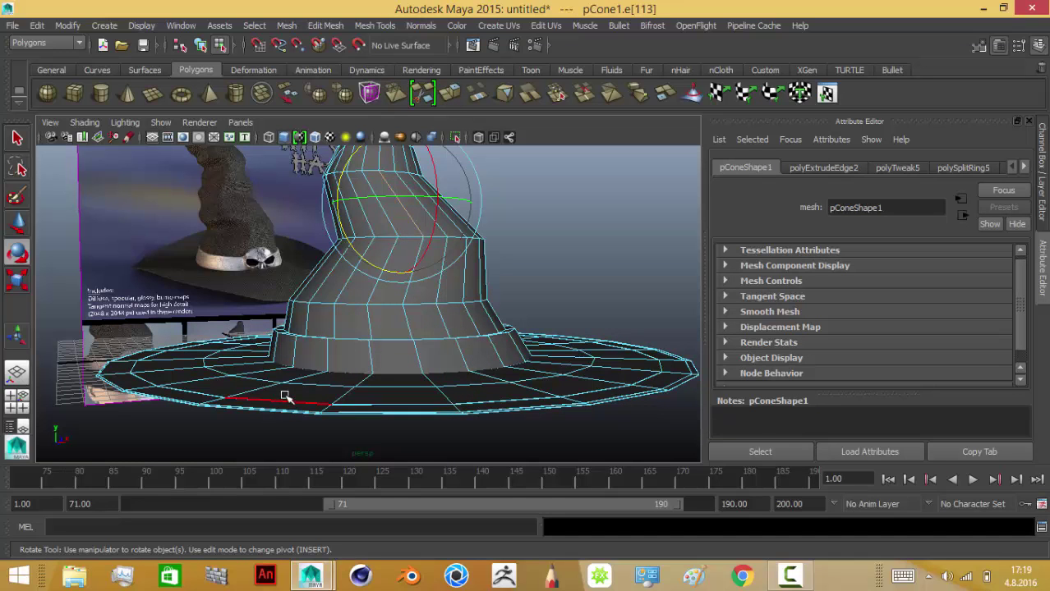
{"action": "key", "text": "ctrl+e"}
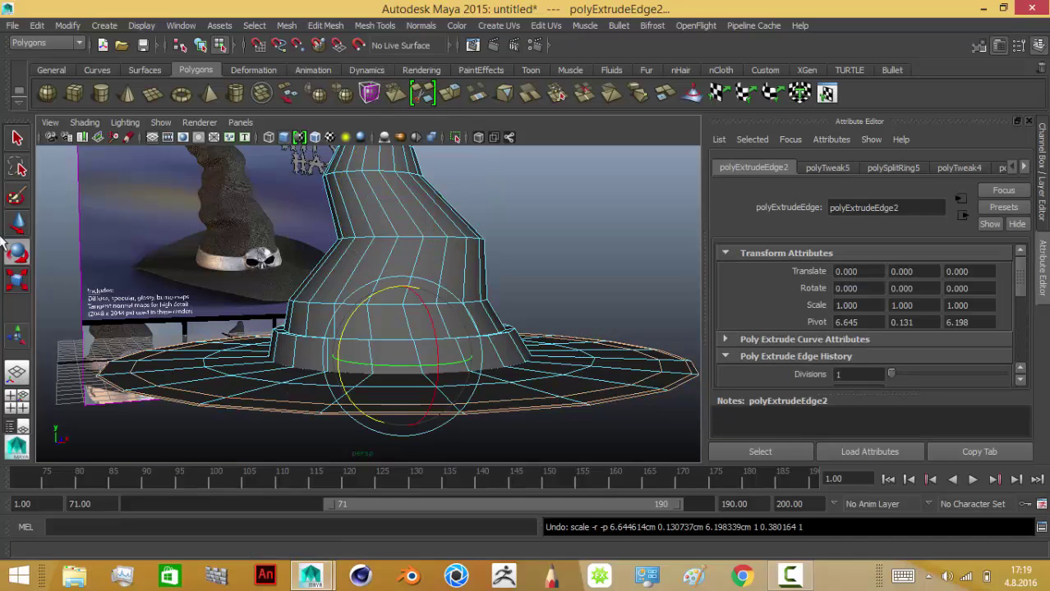
{"action": "key", "text": "w"}
{"action": "mouse_move", "coordinate": [402, 283]}
{"action": "left_mouse_down"}
{"action": "mouse_move", "coordinate": [395, 271]}
{"action": "mouse_move", "coordinate": [375, 364]}
{"action": "left_mouse_up"}
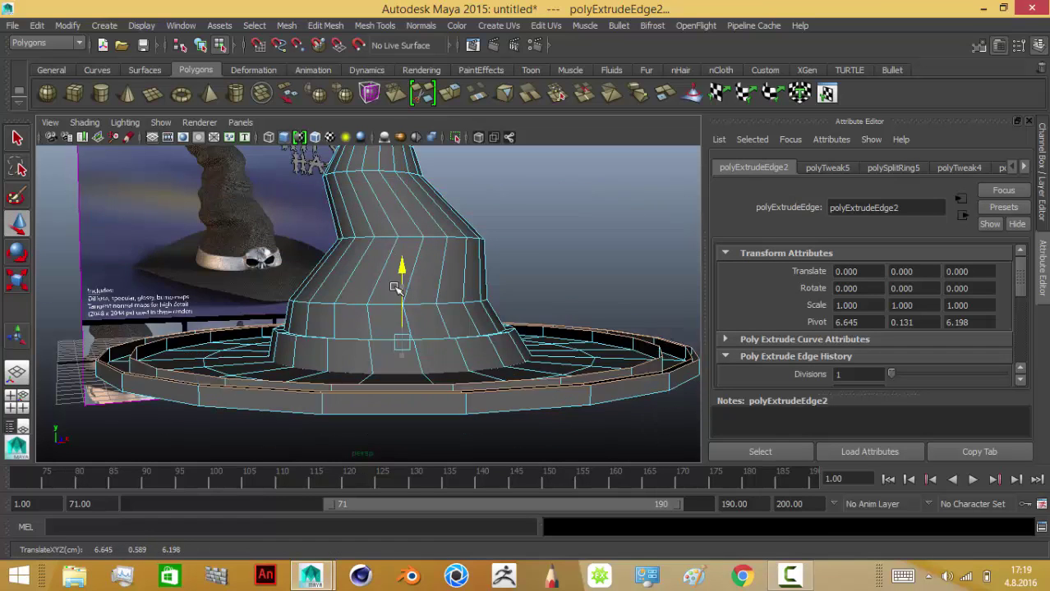
{"action": "key", "text": "ctrl+z"}
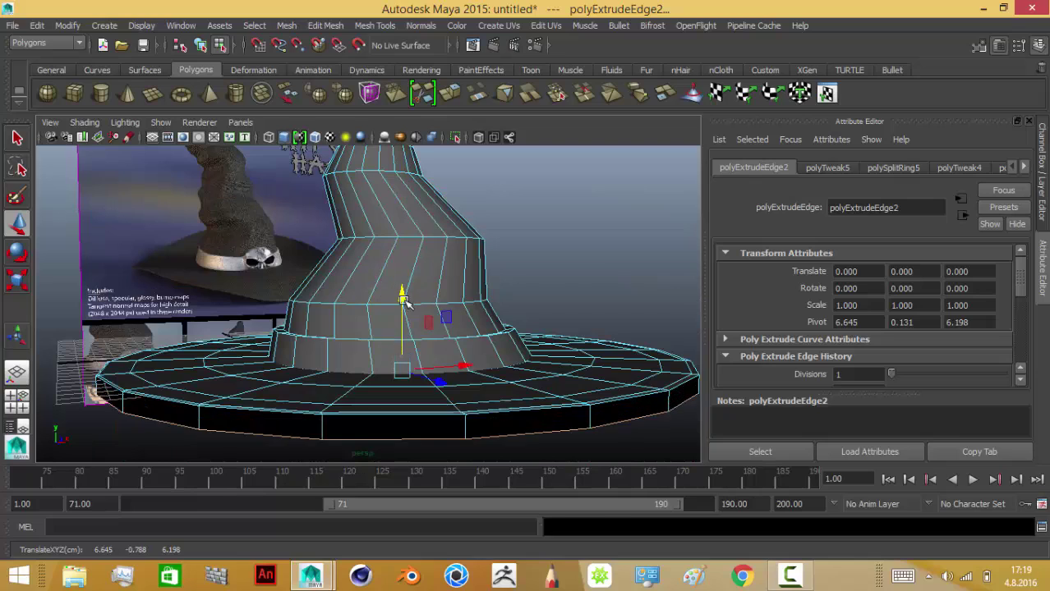
{"action": "key", "text": "ctrl+z"}
{"action": "left_click_drag", "start_coordinate": [413, 388], "coordinate": [413, 333], "text": "alt"}
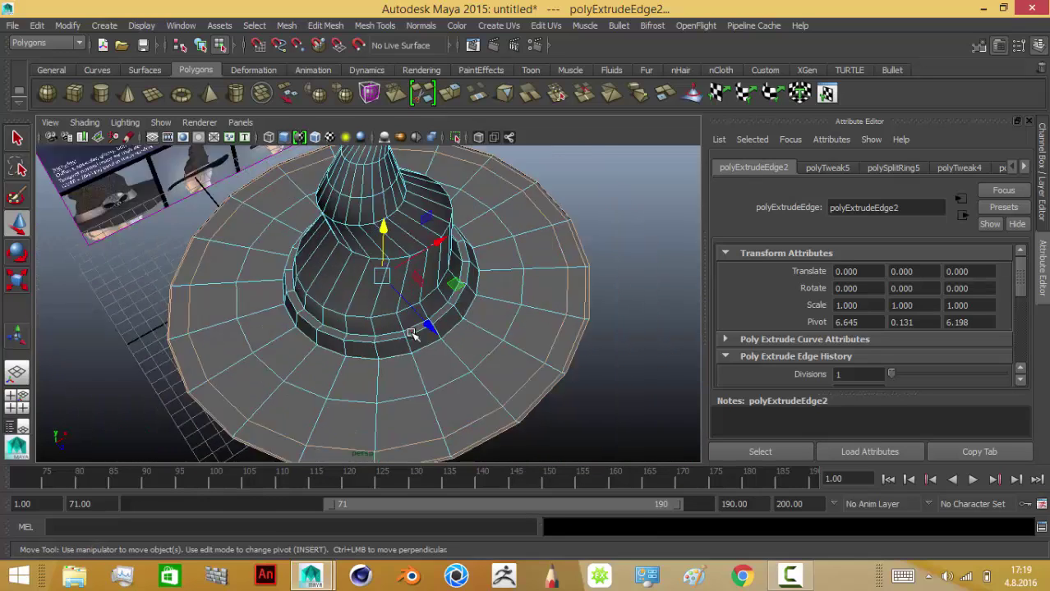
{"action": "left_click_drag", "start_coordinate": [417, 398], "coordinate": [332, 359], "text": "alt"}
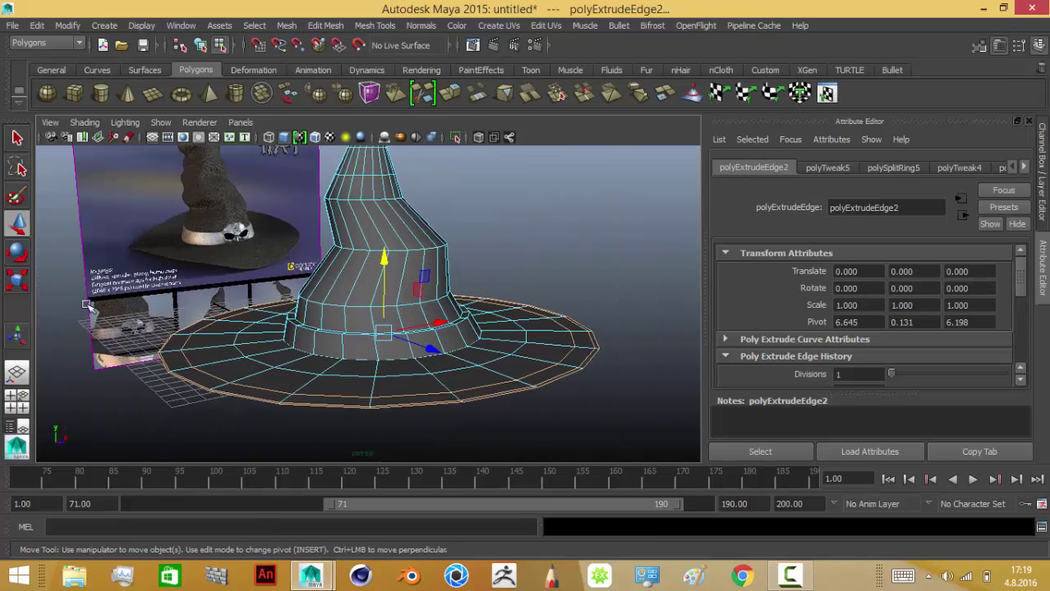
{"action": "key", "text": "r"}
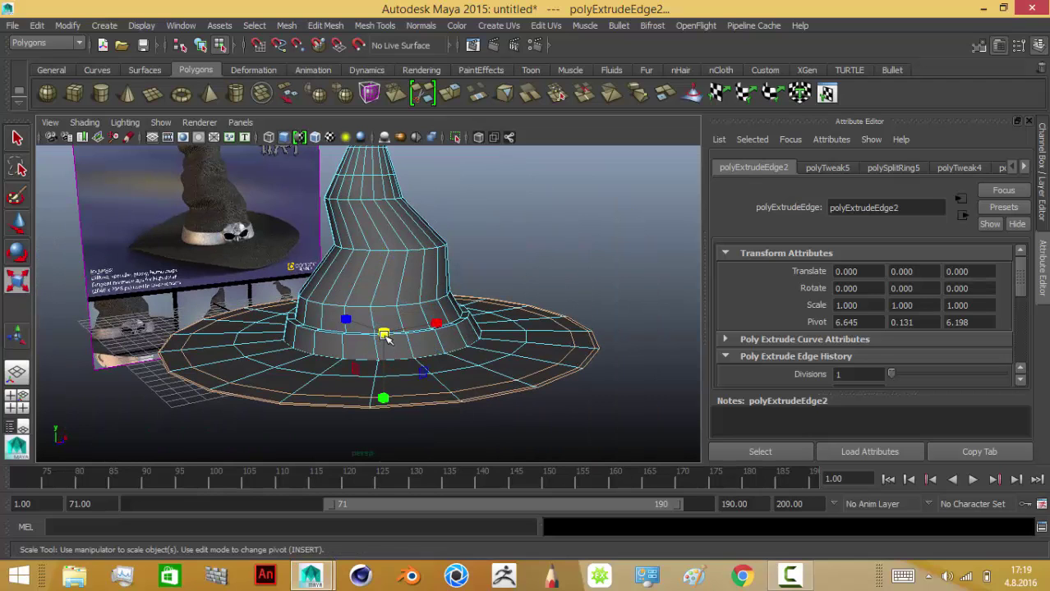
{"action": "left_click_drag", "start_coordinate": [384, 337], "coordinate": [444, 325]}
{"action": "key", "text": "ctrl+z"}
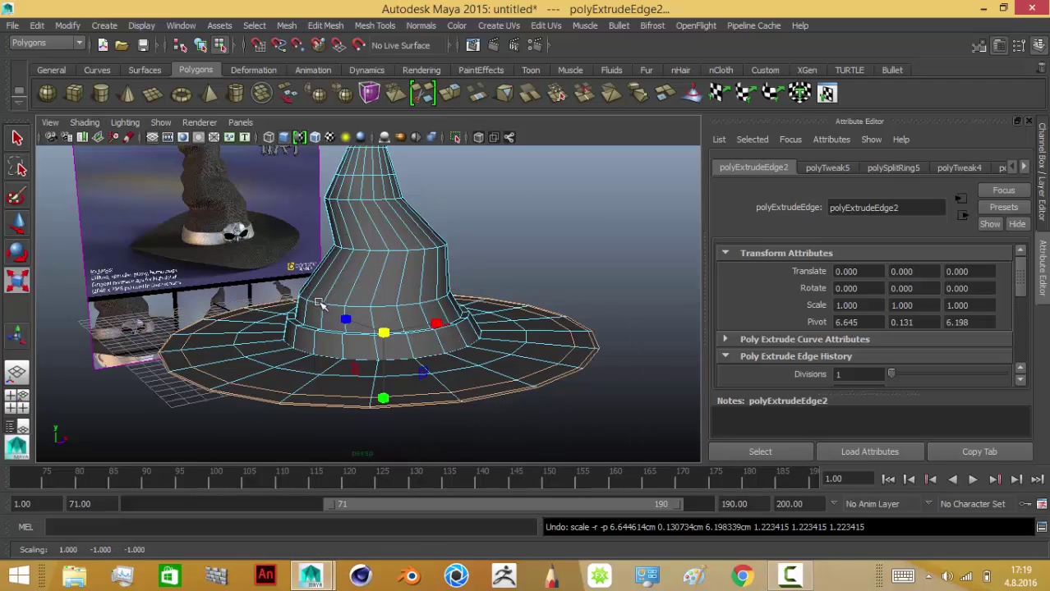
{"action": "left_click", "coordinate": [23, 141]}
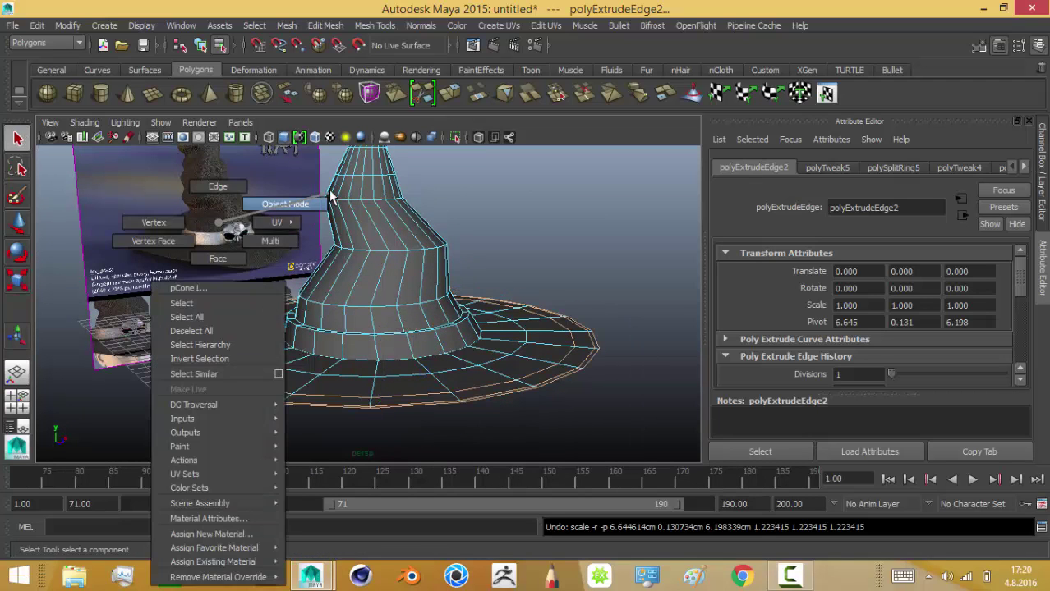
Step: Return the hat to object mode, reselect it, and orbit underneath its brim
{"action": "right_click_drag", "start_coordinate": [341, 255], "coordinate": [352, 202]}
{"action": "left_click", "coordinate": [373, 307]}
{"action": "left_click", "coordinate": [421, 398]}
{"action": "mouse_move", "coordinate": [421, 398]}
{"action": "left_mouse_down", "text": "alt"}
{"action": "mouse_move", "coordinate": [324, 327]}
{"action": "mouse_move", "coordinate": [161, 380]}
{"action": "mouse_move", "coordinate": [228, 277]}
{"action": "mouse_move", "coordinate": [390, 279]}
{"action": "mouse_move", "coordinate": [398, 408]}
{"action": "mouse_move", "coordinate": [398, 299]}
{"action": "mouse_move", "coordinate": [417, 228]}
{"action": "mouse_move", "coordinate": [391, 236]}
{"action": "mouse_move", "coordinate": [398, 380]}
{"action": "left_mouse_up", "text": "alt"}
{"action": "left_click", "coordinate": [390, 278]}
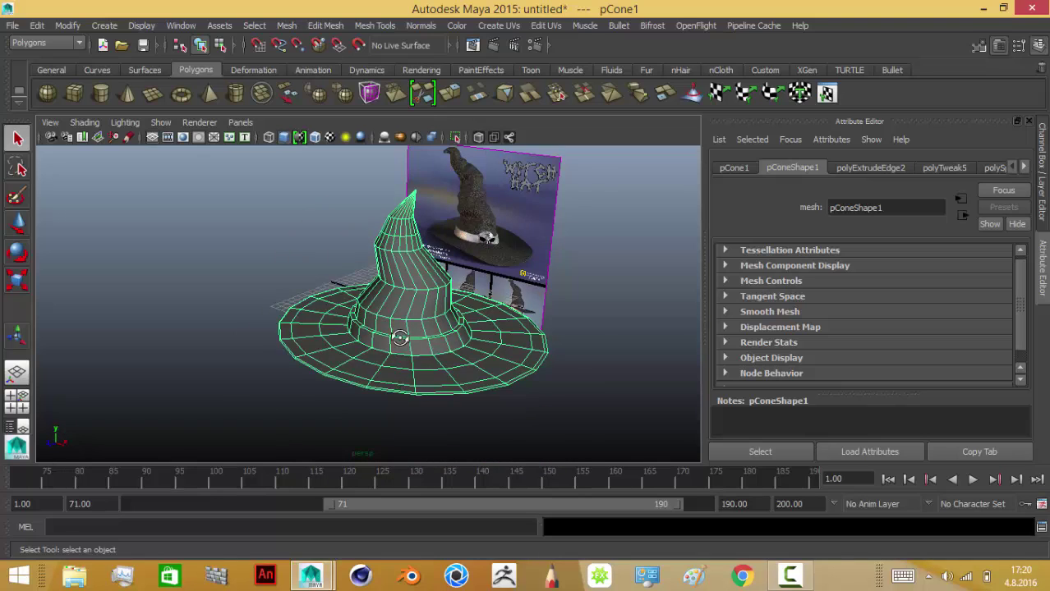
{"action": "left_click_drag", "start_coordinate": [399, 338], "coordinate": [391, 280], "text": "alt"}
{"action": "scroll", "coordinate": [399, 284], "scroll_direction": "up", "scroll_amount": 3}
{"action": "scroll", "coordinate": [397, 287], "scroll_direction": "up", "scroll_amount": 3}
Step: Pick the large bottom cap face, then reselect the whole hat object and open the Mesh Tools menu
{"action": "right_click_drag", "start_coordinate": [401, 288], "coordinate": [415, 293]}
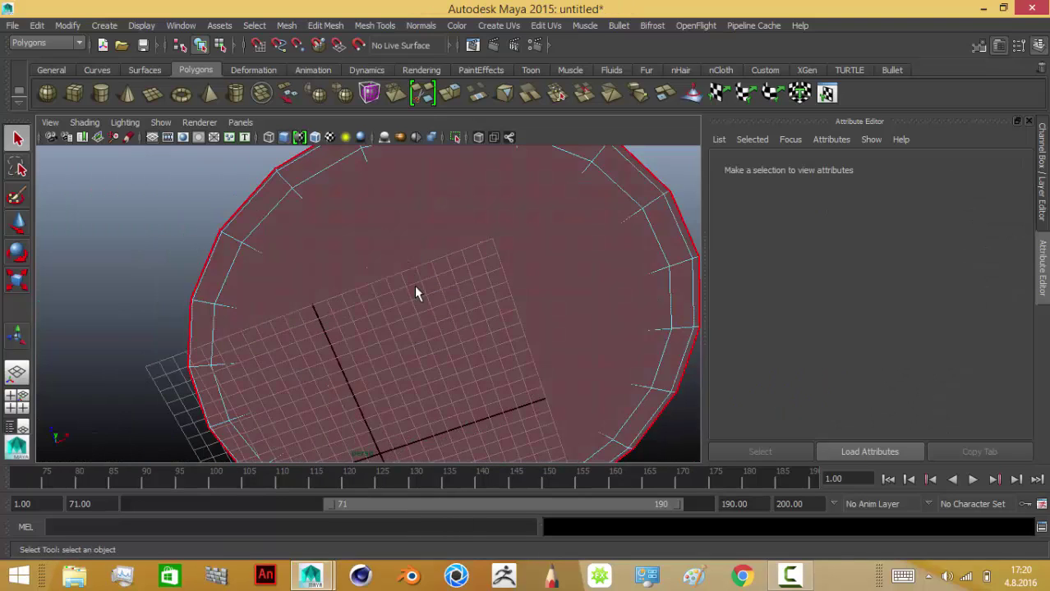
{"action": "left_click", "coordinate": [421, 295]}
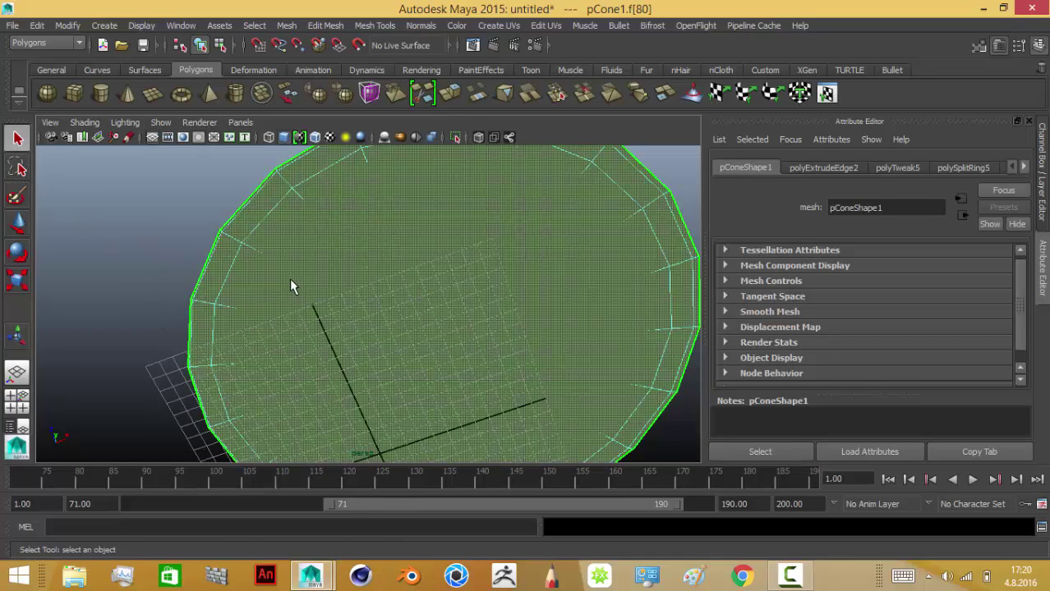
{"action": "right_click_drag", "start_coordinate": [290, 277], "coordinate": [360, 201]}
{"action": "left_click", "coordinate": [409, 258]}
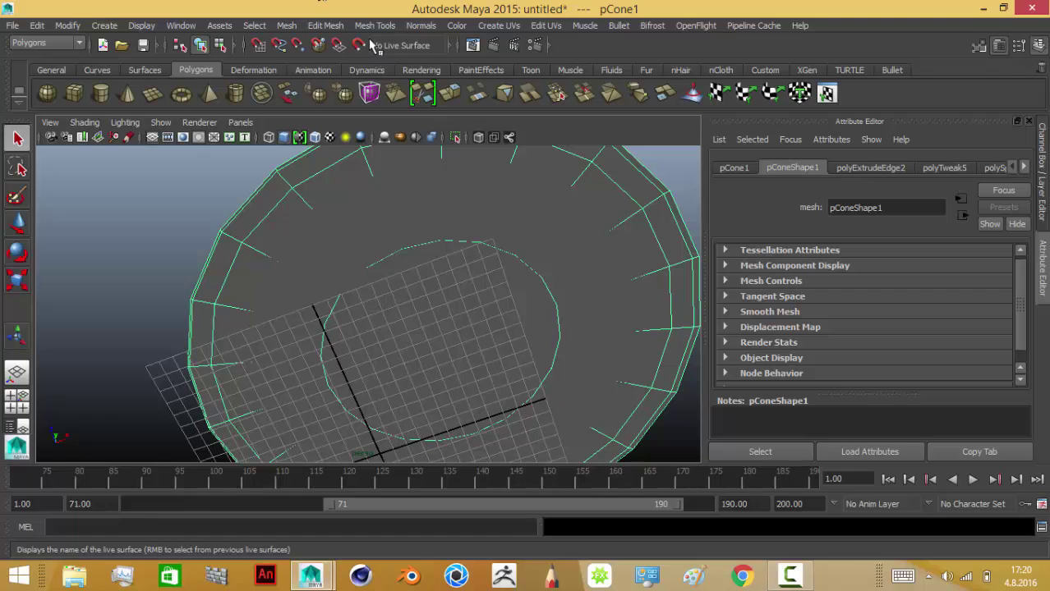
{"action": "left_click", "coordinate": [325, 25]}
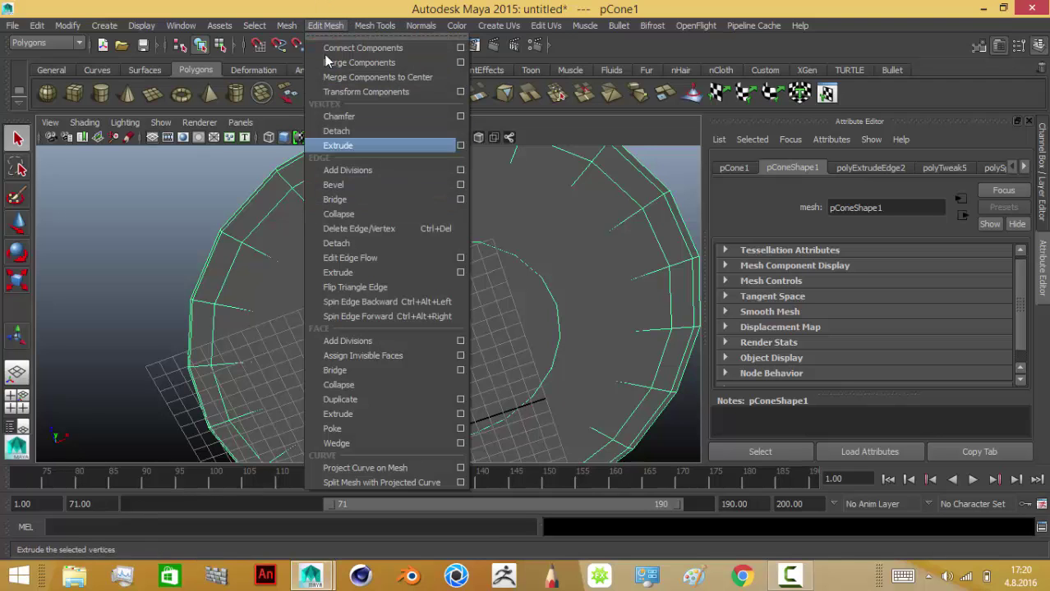
{"action": "left_click", "coordinate": [374, 25]}
Step: Start the Insert Edge Loop Tool, undoing the accidental edge pick and misplaced loop
{"action": "left_click", "coordinate": [404, 201]}
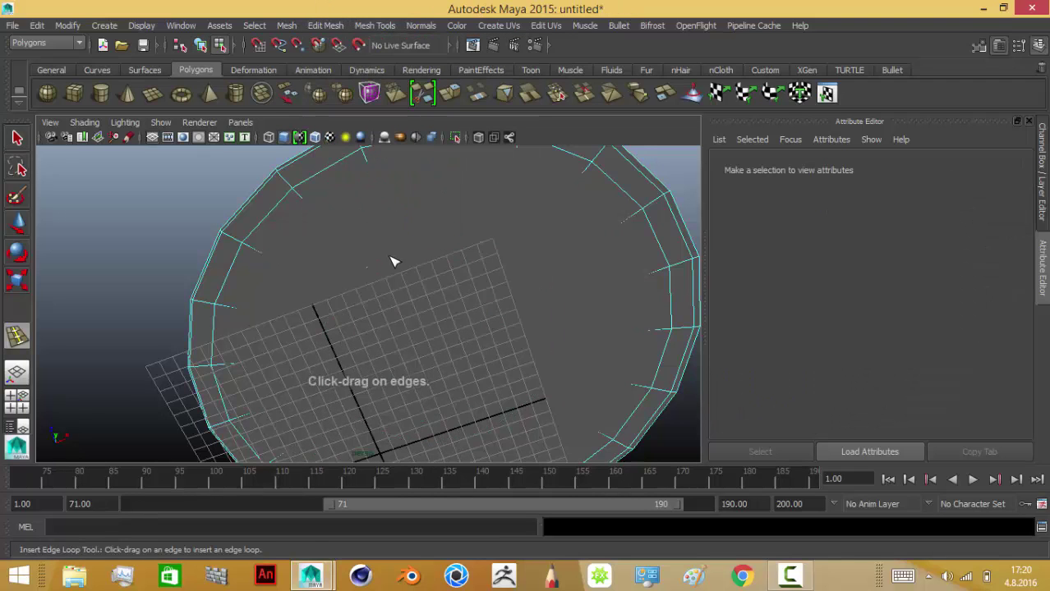
{"action": "left_click", "coordinate": [426, 248]}
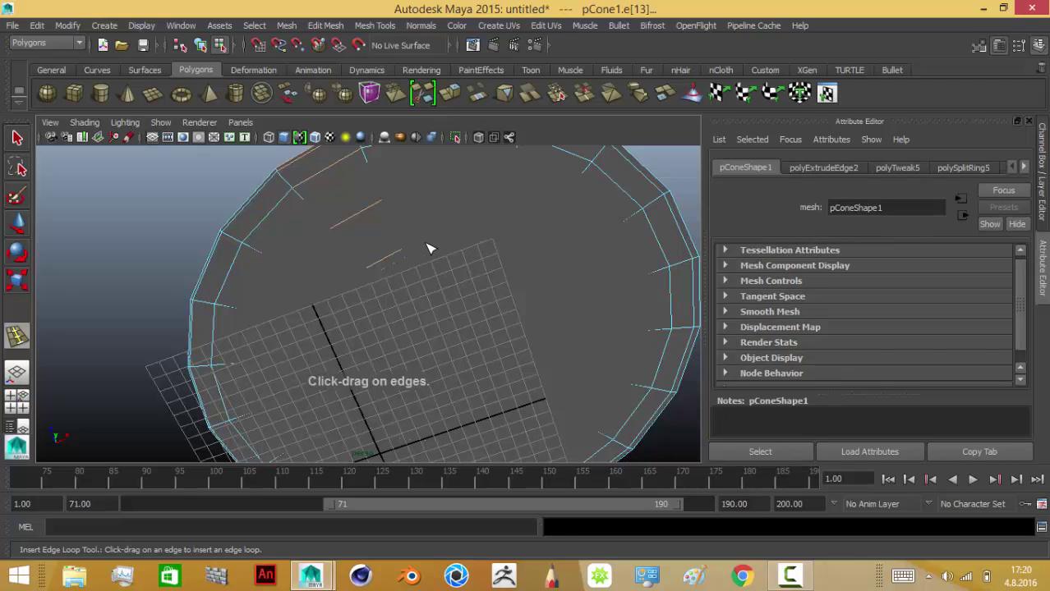
{"action": "key", "text": "ctrl+z"}
{"action": "key", "text": "ctrl+z"}
{"action": "key", "text": "ctrl+z"}
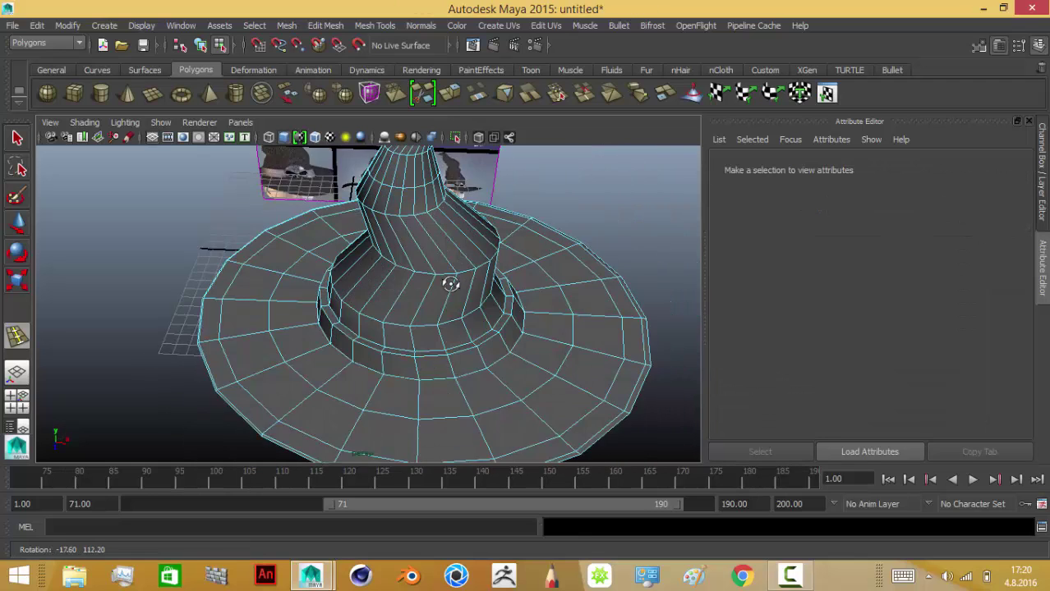
{"action": "key", "text": "ctrl+z"}
{"action": "key", "text": "ctrl+z"}
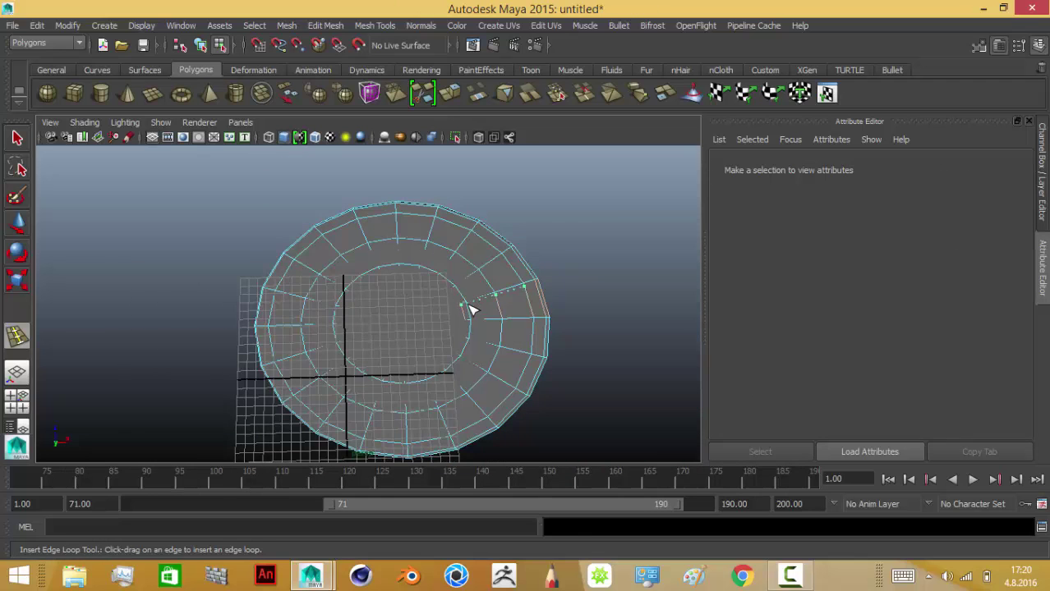
{"action": "left_click", "coordinate": [475, 309]}
{"action": "key", "text": "ctrl+z"}
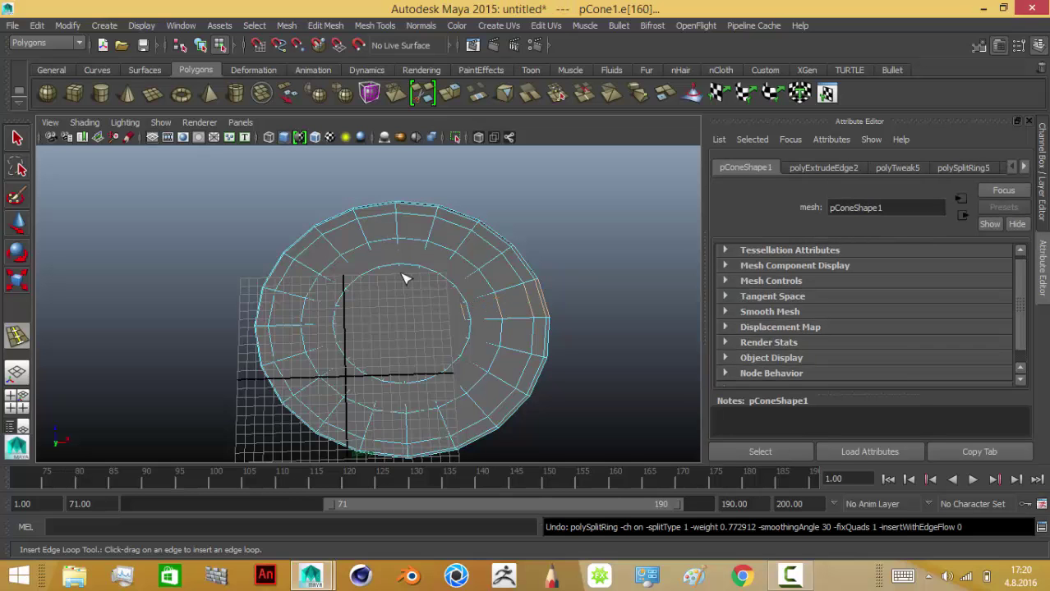
{"action": "key", "text": "ctrl+z"}
{"action": "key", "text": "ctrl+z"}
{"action": "key", "text": "ctrl+z"}
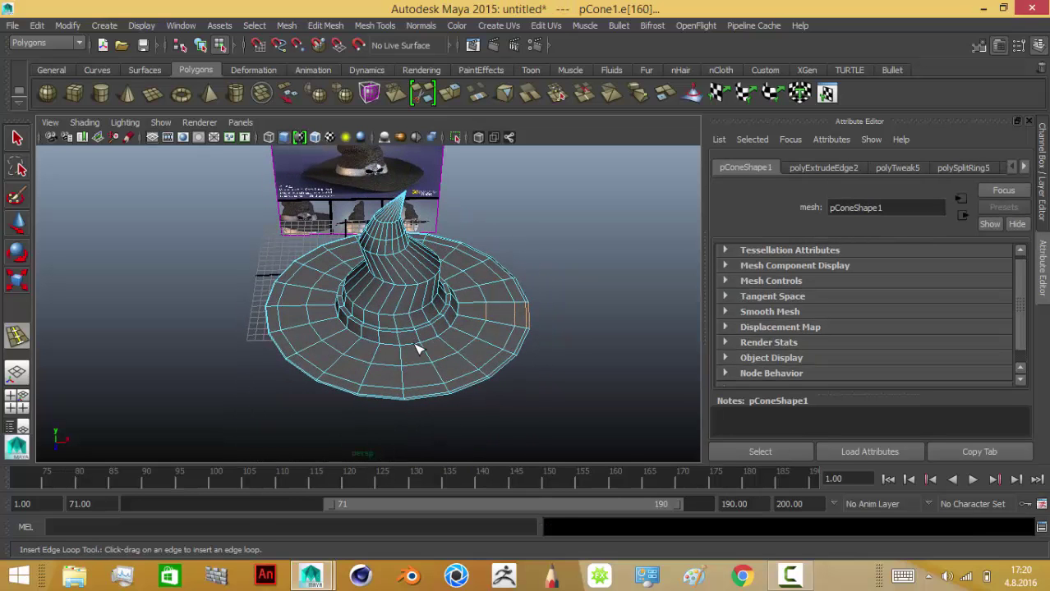
{"action": "key", "text": "ctrl+x"}
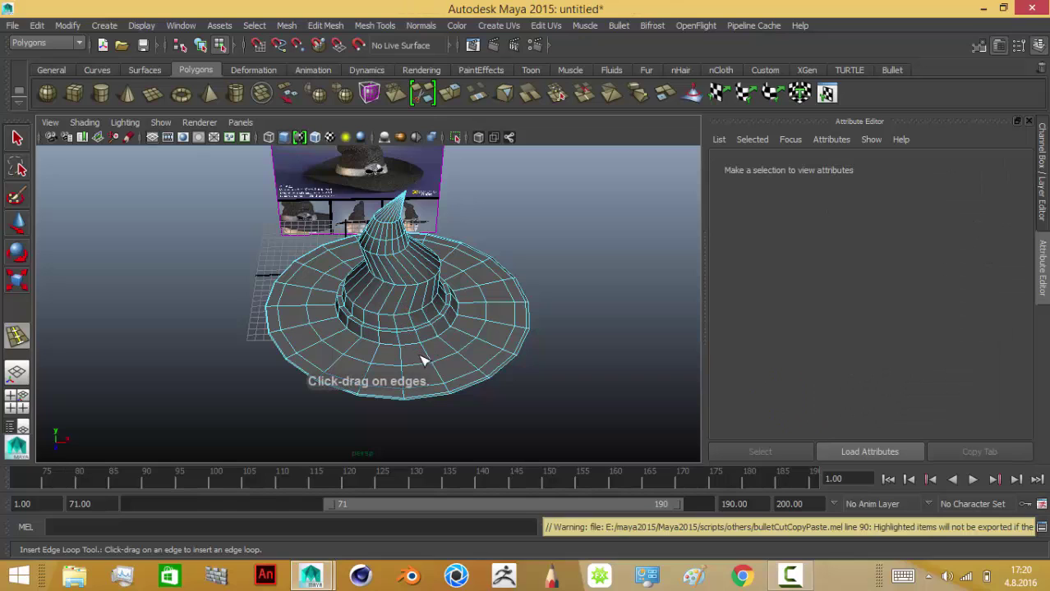
Step: Insert a new edge loop around the brim, undoing an extra loop added on the cone
{"action": "mouse_move", "coordinate": [421, 360]}
{"action": "left_mouse_down"}
{"action": "mouse_move", "coordinate": [434, 351]}
{"action": "mouse_move", "coordinate": [395, 337]}
{"action": "left_mouse_up"}
{"action": "left_click_drag", "start_coordinate": [363, 417], "coordinate": [381, 282], "text": "alt"}
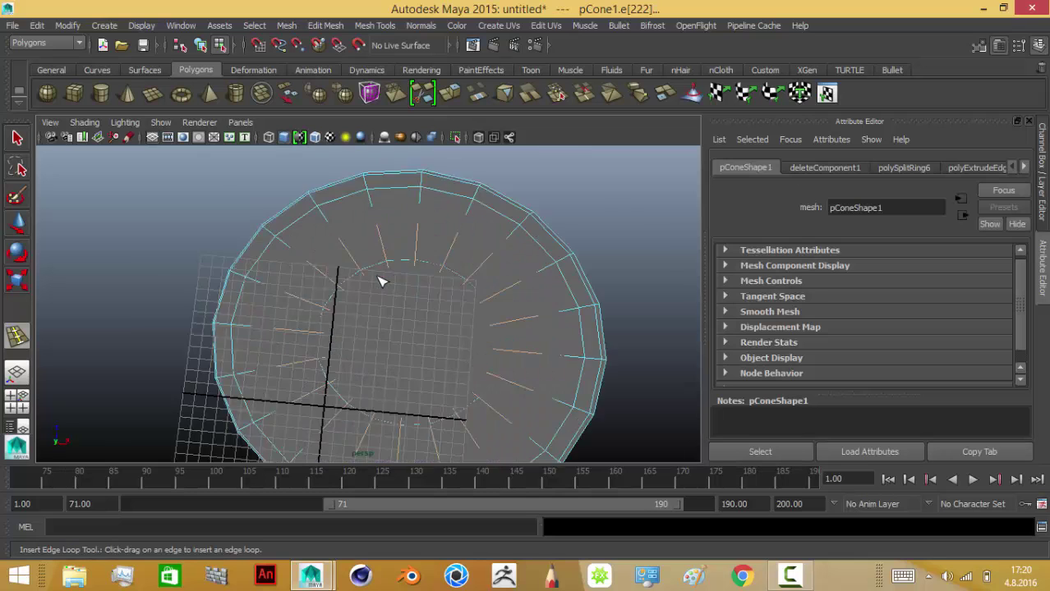
{"action": "mouse_move", "coordinate": [380, 306]}
{"action": "right_mouse_down"}
{"action": "mouse_move", "coordinate": [352, 258]}
{"action": "mouse_move", "coordinate": [377, 259]}
{"action": "right_mouse_up"}
{"action": "left_click", "coordinate": [400, 315]}
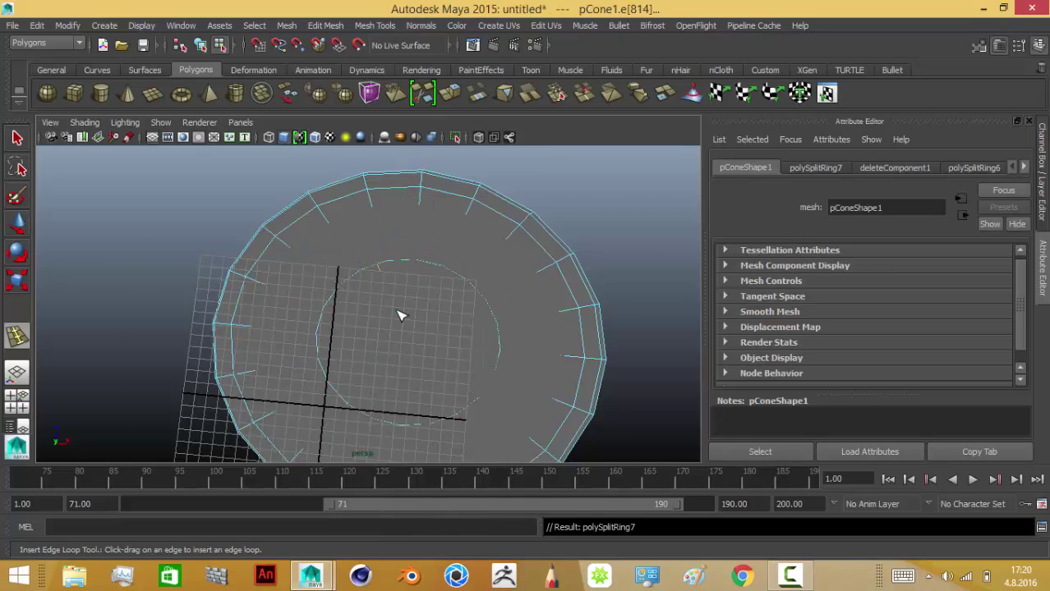
{"action": "key", "text": "ctrl+z"}
Step: Select the large bottom cap face and delete it so the hat is open underneath
{"action": "key", "text": "q"}
{"action": "left_click", "coordinate": [507, 346]}
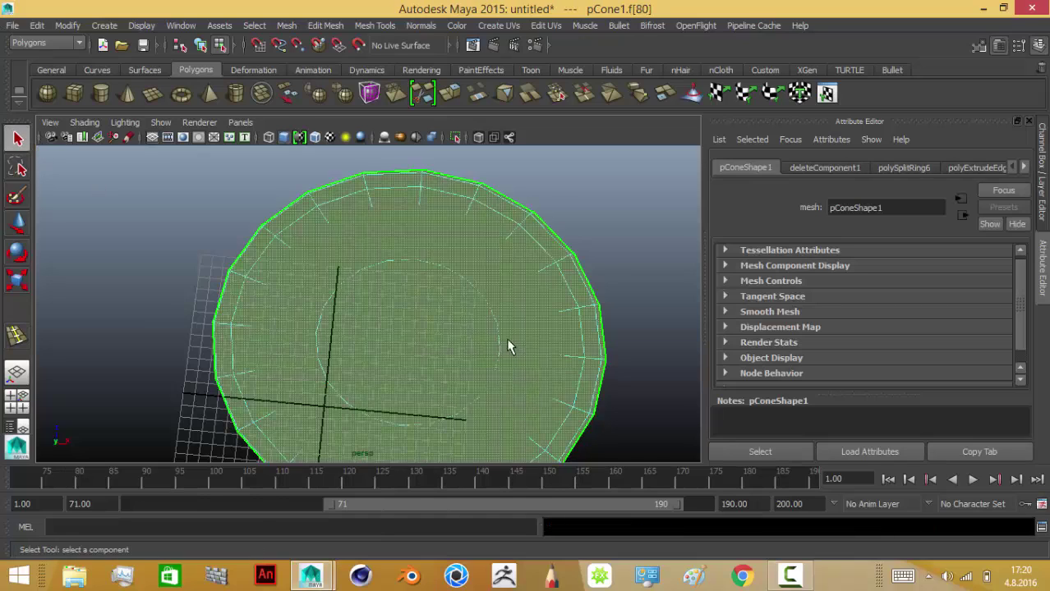
{"action": "scroll", "coordinate": [343, 327], "scroll_direction": "down", "scroll_amount": 5}
{"action": "mouse_move", "coordinate": [343, 327]}
{"action": "left_mouse_down", "text": "alt"}
{"action": "mouse_move", "coordinate": [356, 374]}
{"action": "mouse_move", "coordinate": [380, 319]}
{"action": "mouse_move", "coordinate": [380, 277]}
{"action": "mouse_move", "coordinate": [480, 358]}
{"action": "mouse_move", "coordinate": [462, 310]}
{"action": "left_mouse_up", "text": "alt"}
{"action": "scroll", "coordinate": [358, 368], "scroll_direction": "up", "scroll_amount": 3}
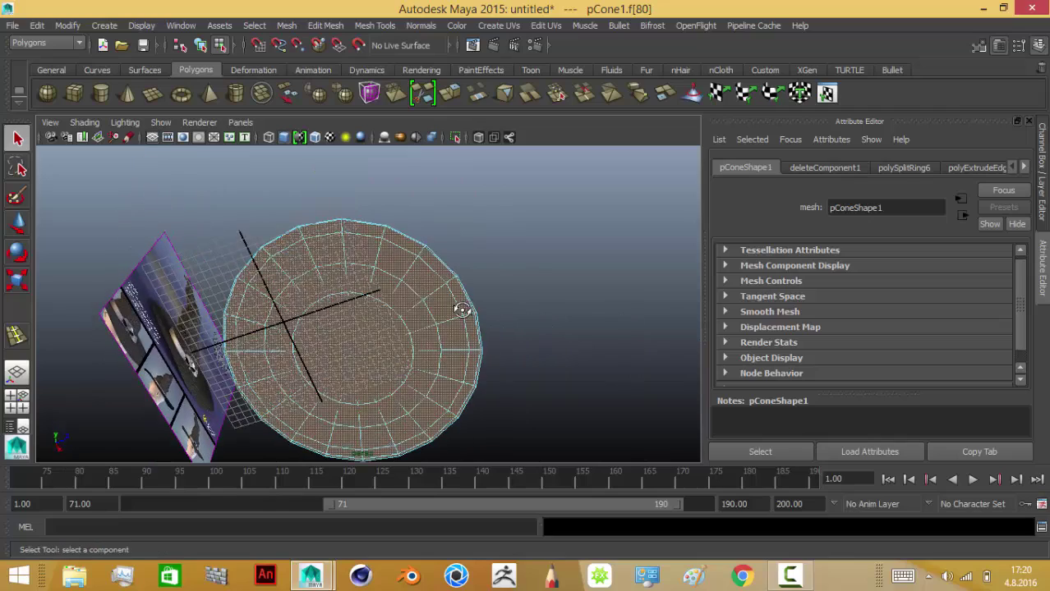
{"action": "key", "text": "Delete"}
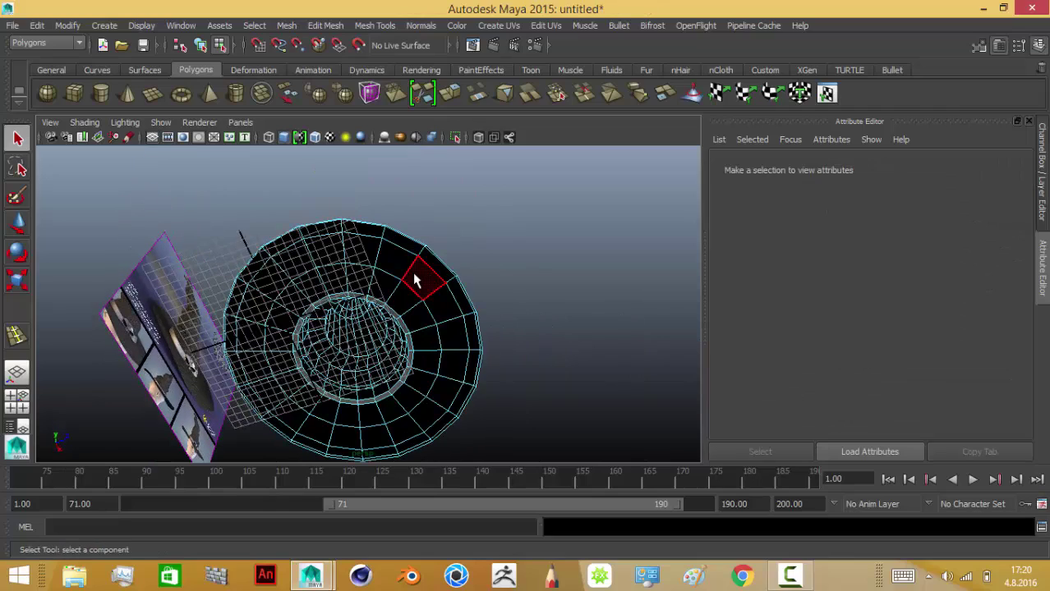
{"action": "mouse_move", "coordinate": [415, 281]}
{"action": "left_mouse_down", "text": "alt"}
{"action": "mouse_move", "coordinate": [386, 312]}
{"action": "mouse_move", "coordinate": [421, 404]}
{"action": "mouse_move", "coordinate": [422, 280]}
{"action": "left_mouse_up", "text": "alt"}
{"action": "right_click", "coordinate": [422, 222]}
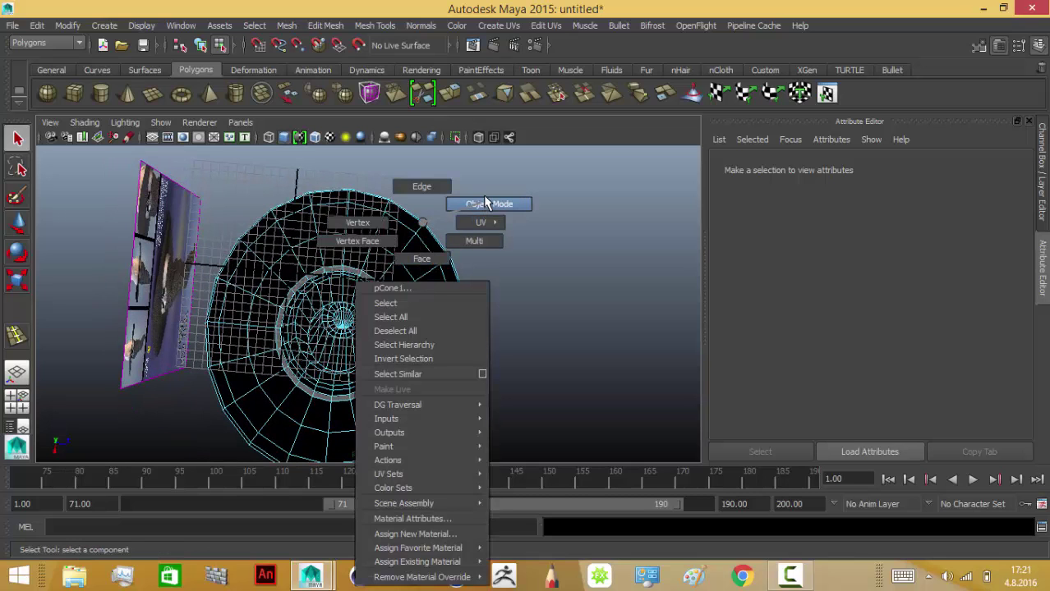
Step: Return to object mode, select the hat mesh, and orbit toward its underside
{"action": "left_click", "coordinate": [484, 202]}
{"action": "mouse_move", "coordinate": [314, 343]}
{"action": "left_mouse_down", "text": "alt"}
{"action": "mouse_move", "coordinate": [291, 369]}
{"action": "mouse_move", "coordinate": [380, 399]}
{"action": "mouse_move", "coordinate": [486, 383]}
{"action": "left_mouse_up", "text": "alt"}
{"action": "scroll", "coordinate": [482, 378], "scroll_direction": "up", "scroll_amount": 5}
{"action": "scroll", "coordinate": [473, 362], "scroll_direction": "up", "scroll_amount": 3}
{"action": "mouse_move", "coordinate": [470, 359]}
{"action": "middle_mouse_down", "text": "alt"}
{"action": "mouse_move", "coordinate": [481, 228]}
{"action": "mouse_move", "coordinate": [470, 249]}
{"action": "middle_mouse_up", "text": "alt"}
{"action": "left_click", "coordinate": [464, 262]}
{"action": "scroll", "coordinate": [357, 394], "scroll_direction": "down", "scroll_amount": 3}
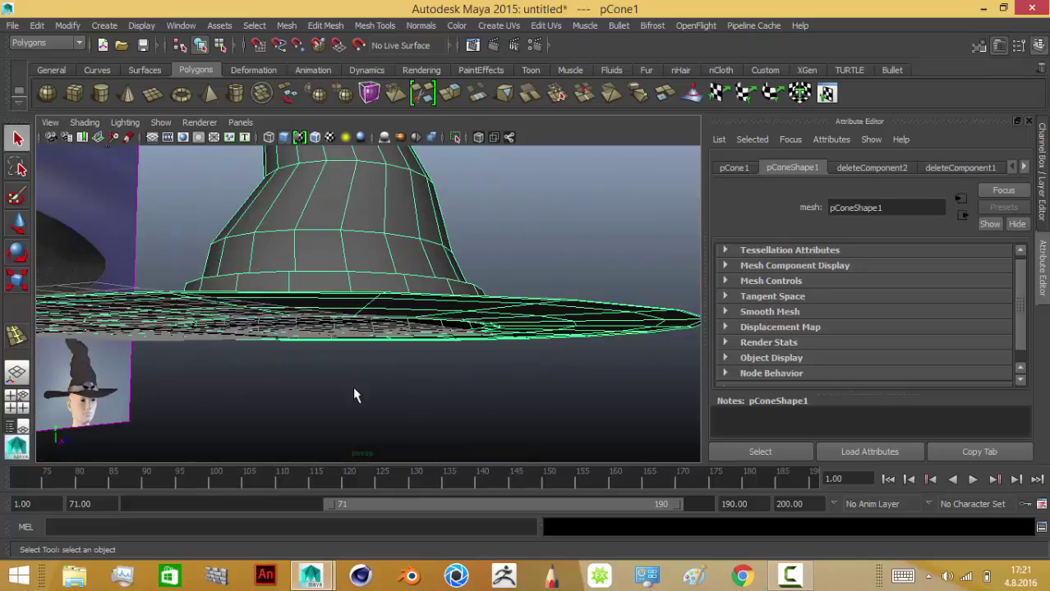
{"action": "mouse_move", "coordinate": [357, 394]}
{"action": "left_mouse_down", "text": "alt"}
{"action": "mouse_move", "coordinate": [382, 311]}
{"action": "mouse_move", "coordinate": [397, 308]}
{"action": "mouse_move", "coordinate": [431, 417]}
{"action": "mouse_move", "coordinate": [415, 364]}
{"action": "mouse_move", "coordinate": [387, 376]}
{"action": "mouse_move", "coordinate": [406, 436]}
{"action": "mouse_move", "coordinate": [481, 423]}
{"action": "mouse_move", "coordinate": [428, 363]}
{"action": "mouse_move", "coordinate": [352, 206]}
{"action": "mouse_move", "coordinate": [372, 226]}
{"action": "mouse_move", "coordinate": [322, 206]}
{"action": "mouse_move", "coordinate": [258, 368]}
{"action": "mouse_move", "coordinate": [168, 349]}
{"action": "mouse_move", "coordinate": [226, 396]}
{"action": "mouse_move", "coordinate": [313, 395]}
{"action": "left_mouse_up", "text": "alt"}
Step: Inspect the hat from below and the side, then switch the mesh to Vertex mode
{"action": "scroll", "coordinate": [396, 308], "scroll_direction": "down", "scroll_amount": 2}
{"action": "scroll", "coordinate": [481, 423], "scroll_direction": "down", "scroll_amount": 3}
{"action": "scroll", "coordinate": [314, 395], "scroll_direction": "up", "scroll_amount": 3}
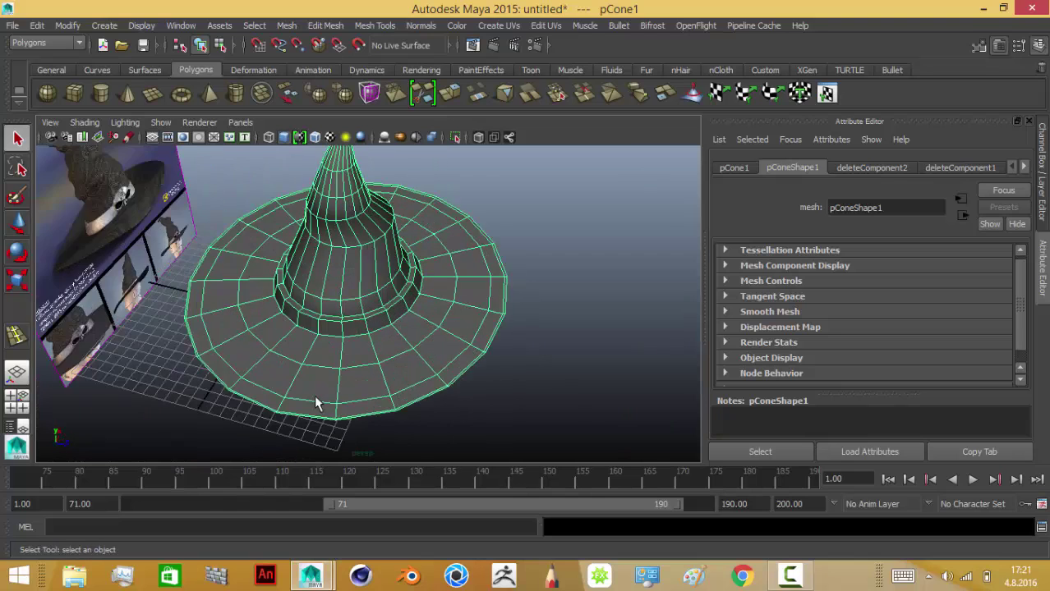
{"action": "scroll", "coordinate": [316, 398], "scroll_direction": "down", "scroll_amount": 2}
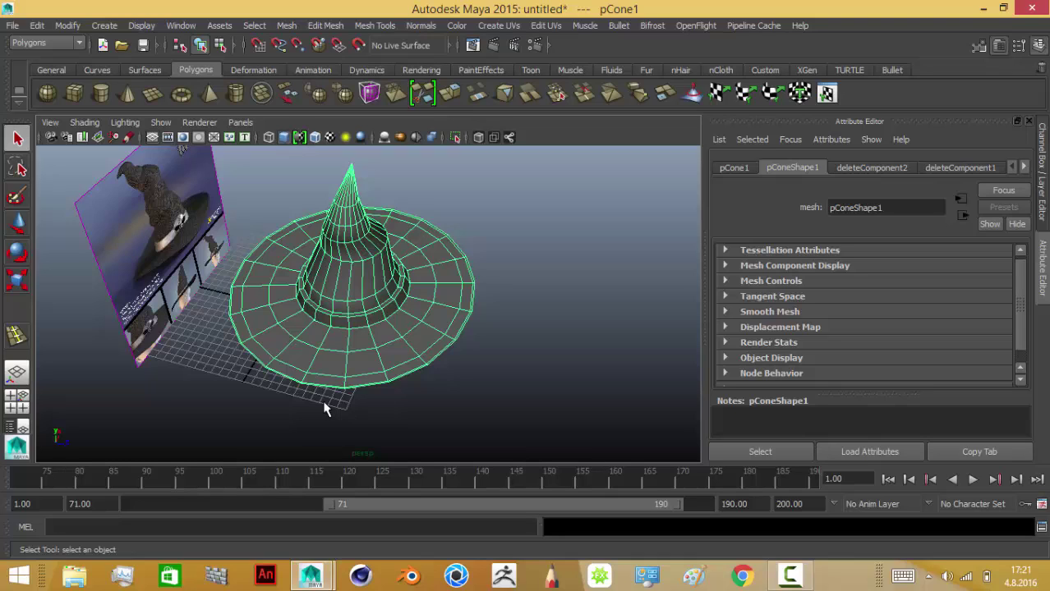
{"action": "left_click_drag", "start_coordinate": [325, 409], "coordinate": [386, 231], "text": "alt"}
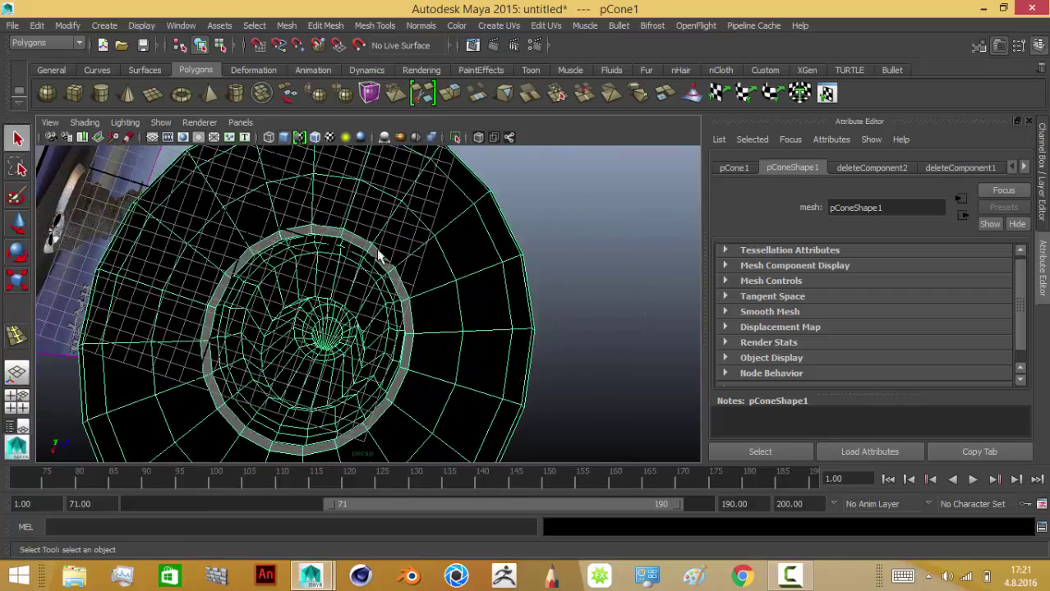
{"action": "mouse_move", "coordinate": [387, 231]}
{"action": "left_mouse_down", "text": "alt"}
{"action": "mouse_move", "coordinate": [345, 459]}
{"action": "mouse_move", "coordinate": [74, 461]}
{"action": "mouse_move", "coordinate": [252, 403]}
{"action": "mouse_move", "coordinate": [258, 380]}
{"action": "mouse_move", "coordinate": [446, 430]}
{"action": "mouse_move", "coordinate": [417, 371]}
{"action": "mouse_move", "coordinate": [472, 353]}
{"action": "left_mouse_up", "text": "alt"}
{"action": "scroll", "coordinate": [472, 353], "scroll_direction": "up", "scroll_amount": 5}
{"action": "scroll", "coordinate": [522, 382], "scroll_direction": "down", "scroll_amount": 3}
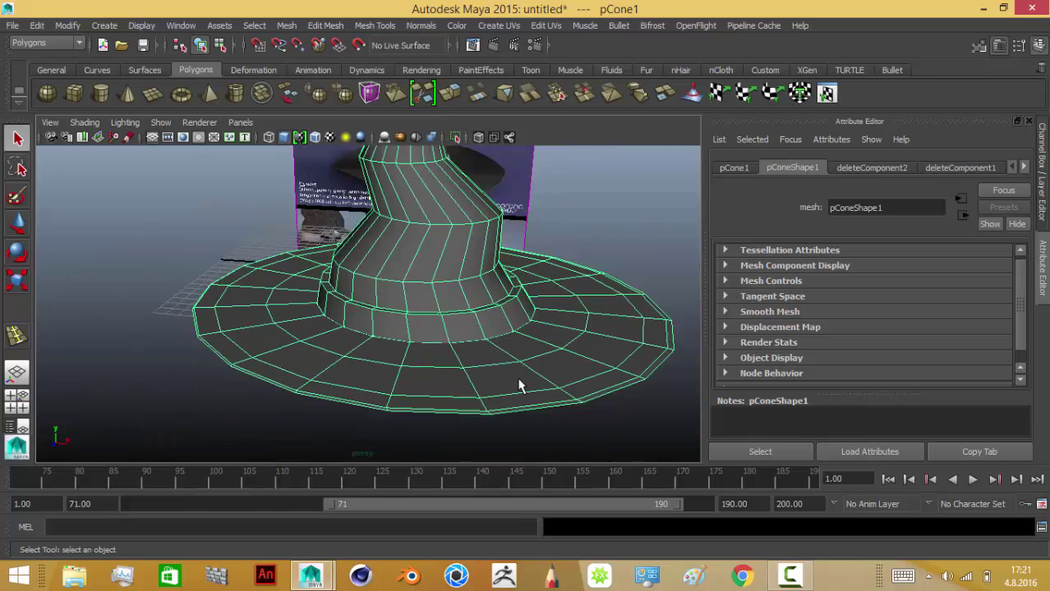
{"action": "left_click_drag", "start_coordinate": [522, 382], "coordinate": [576, 316], "text": "alt"}
{"action": "right_click_drag", "start_coordinate": [577, 223], "coordinate": [518, 222]}
Step: Lasso-select the front-right section of brim vertices and raise it with the Move tool
{"action": "scroll", "coordinate": [573, 356], "scroll_direction": "up", "scroll_amount": 5}
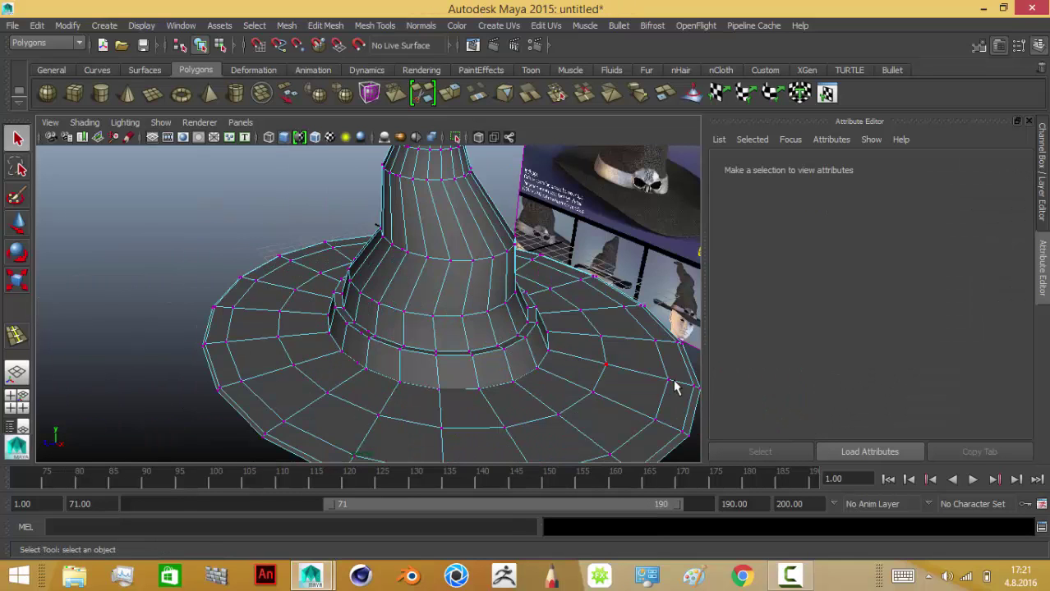
{"action": "scroll", "coordinate": [605, 372], "scroll_direction": "down", "scroll_amount": 3}
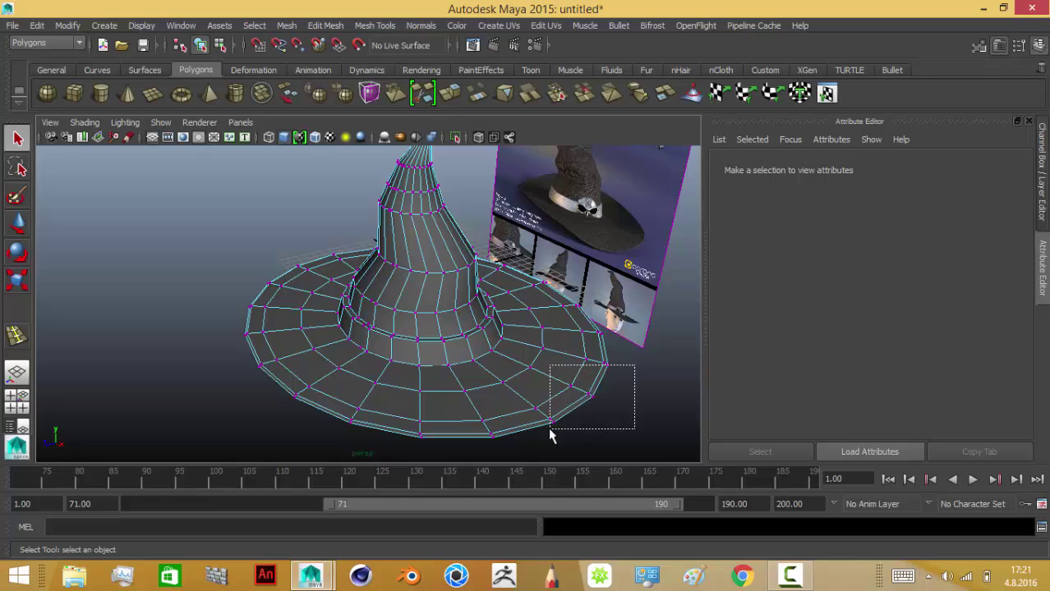
{"action": "left_click_drag", "start_coordinate": [551, 435], "coordinate": [552, 433]}
{"action": "left_click", "coordinate": [622, 361]}
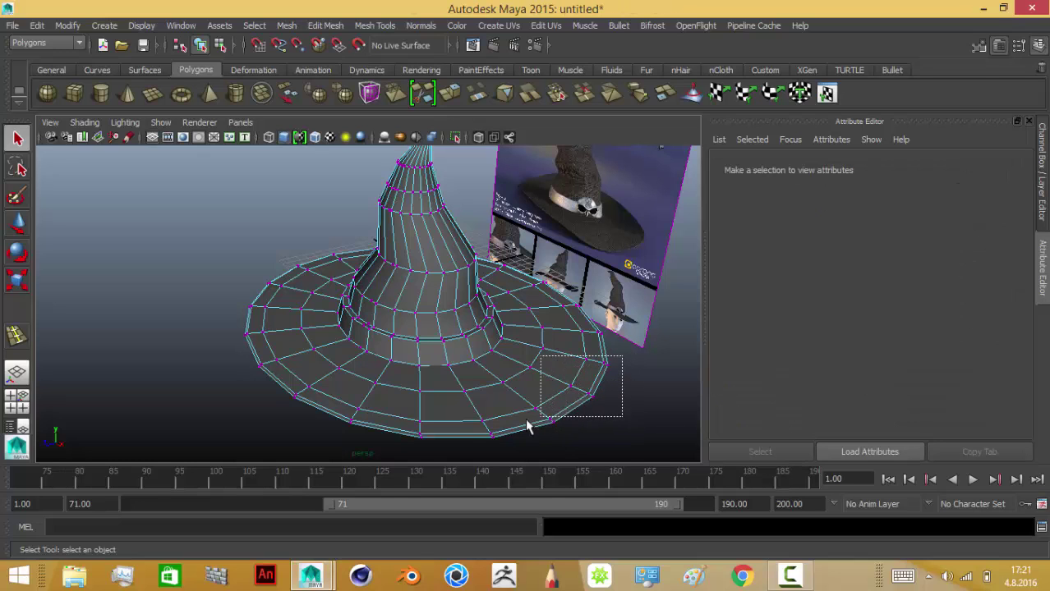
{"action": "left_click_drag", "start_coordinate": [500, 425], "coordinate": [501, 426]}
{"action": "left_click", "coordinate": [639, 391]}
{"action": "left_click", "coordinate": [19, 170]}
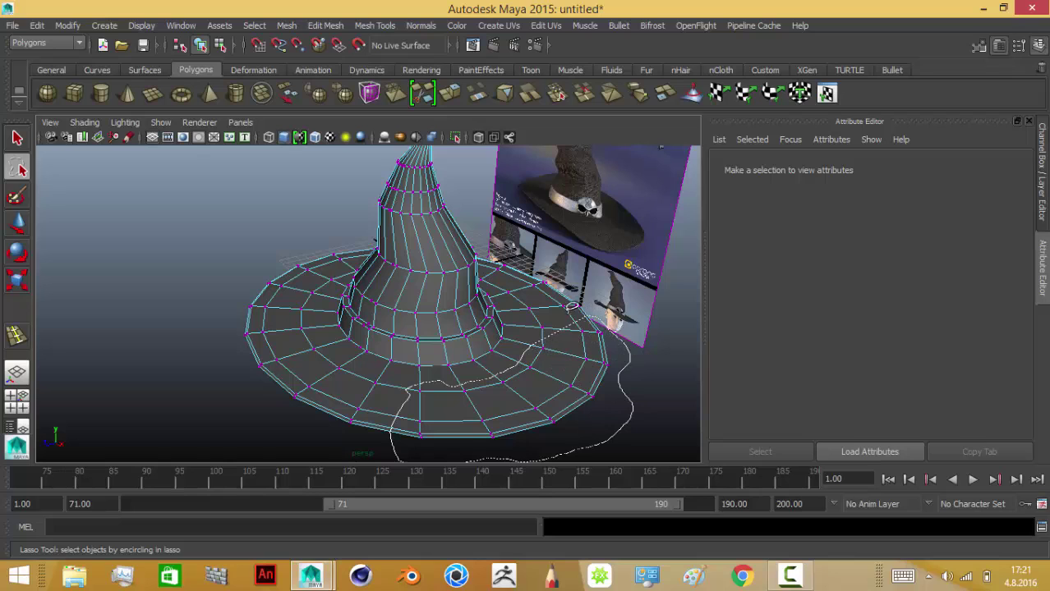
{"action": "left_click_drag", "start_coordinate": [526, 327], "coordinate": [460, 424]}
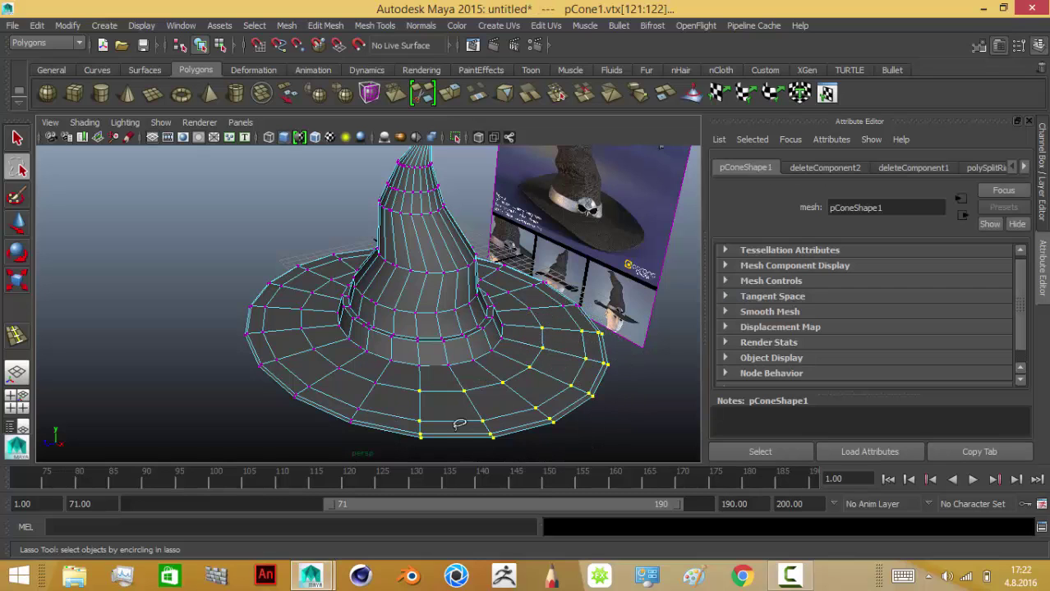
{"action": "key", "text": "w"}
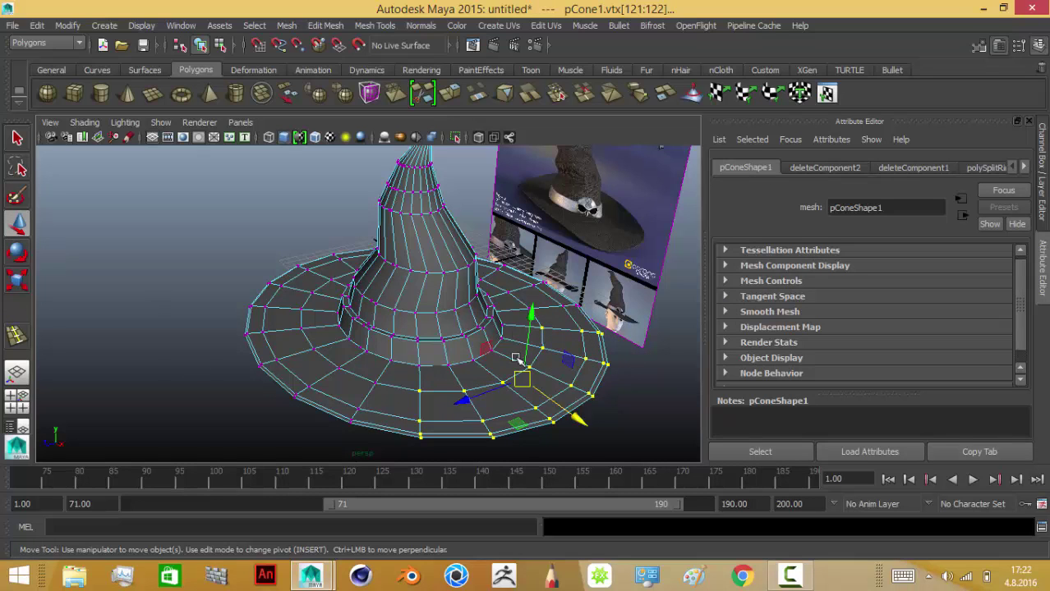
{"action": "mouse_move", "coordinate": [532, 318]}
{"action": "left_mouse_down"}
{"action": "mouse_move", "coordinate": [554, 320]}
{"action": "mouse_move", "coordinate": [542, 386]}
{"action": "left_mouse_up"}
{"action": "mouse_move", "coordinate": [350, 408]}
{"action": "left_mouse_down", "text": "alt"}
{"action": "mouse_move", "coordinate": [335, 403]}
{"action": "mouse_move", "coordinate": [380, 396]}
{"action": "mouse_move", "coordinate": [501, 436]}
{"action": "left_mouse_up", "text": "alt"}
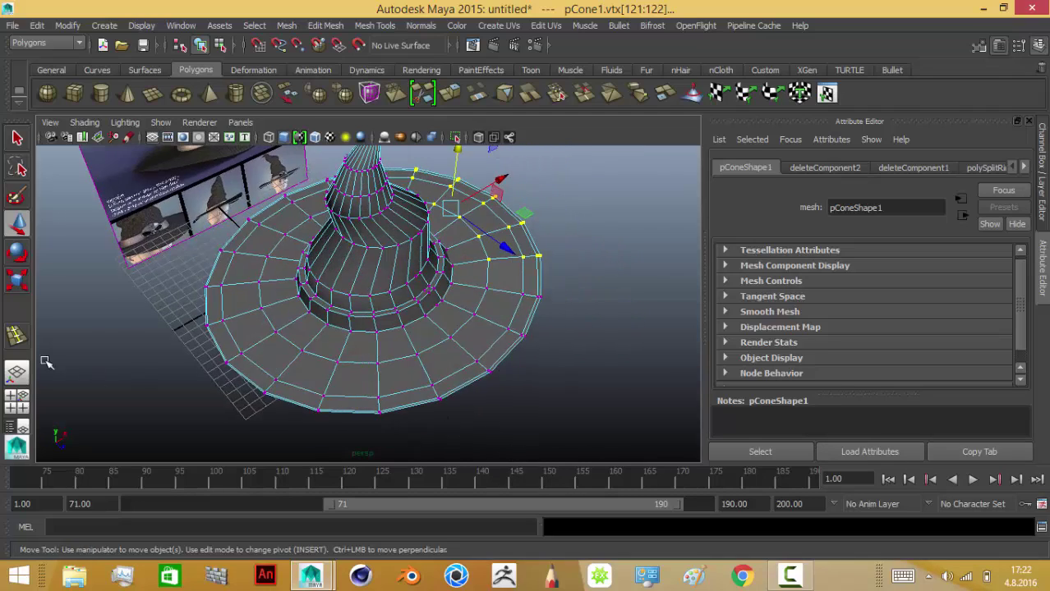
Step: Lasso-select the brim vertices on the left side and shift them slightly
{"action": "left_click", "coordinate": [25, 169]}
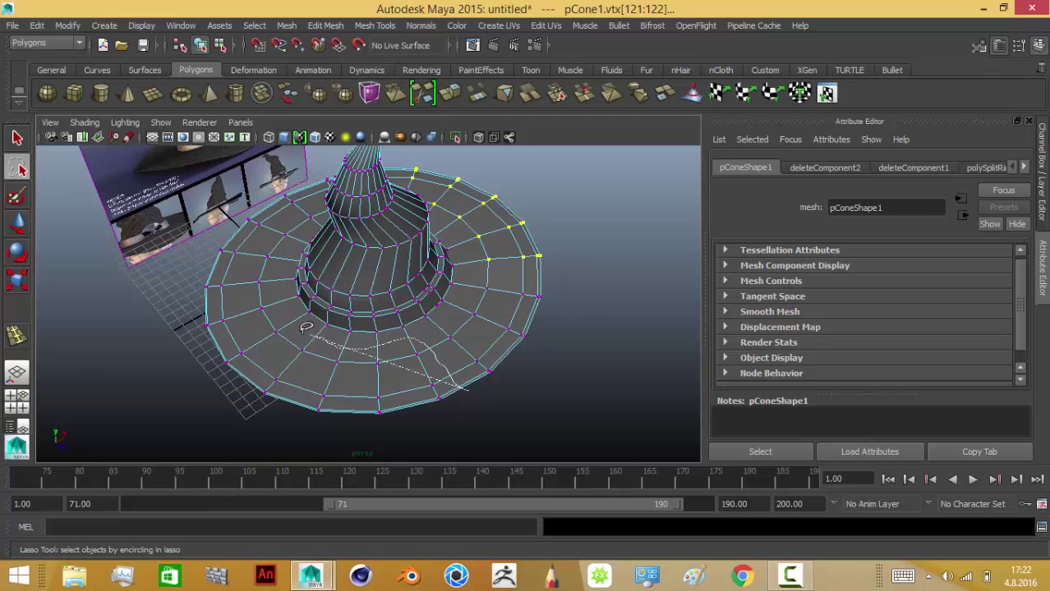
{"action": "mouse_move", "coordinate": [306, 328]}
{"action": "left_mouse_down"}
{"action": "mouse_move", "coordinate": [238, 230]}
{"action": "mouse_move", "coordinate": [176, 263]}
{"action": "mouse_move", "coordinate": [198, 400]}
{"action": "mouse_move", "coordinate": [408, 445]}
{"action": "left_mouse_up"}
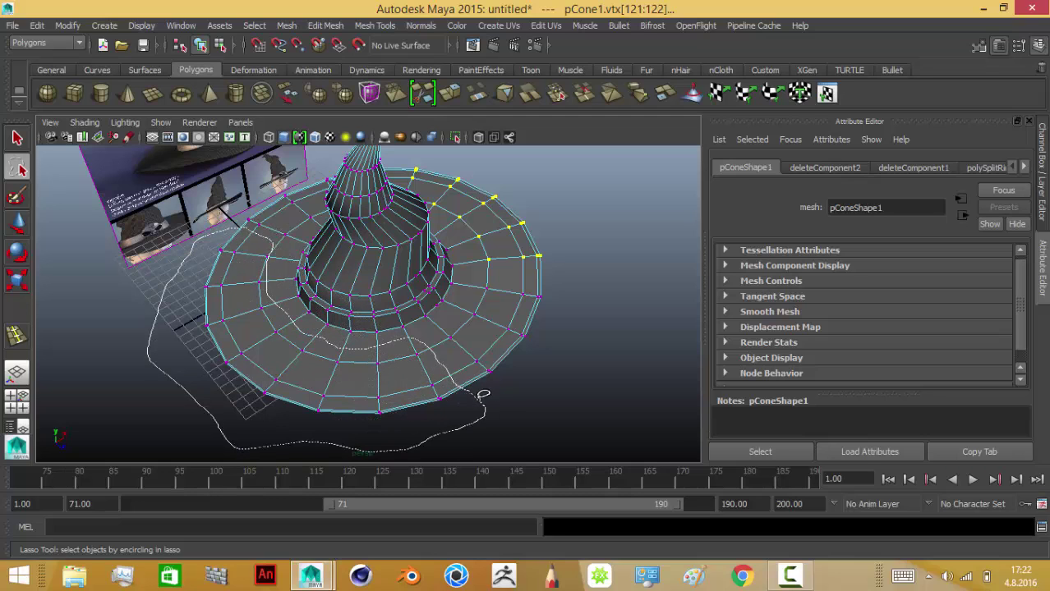
{"action": "left_click_drag", "start_coordinate": [470, 383], "coordinate": [470, 384]}
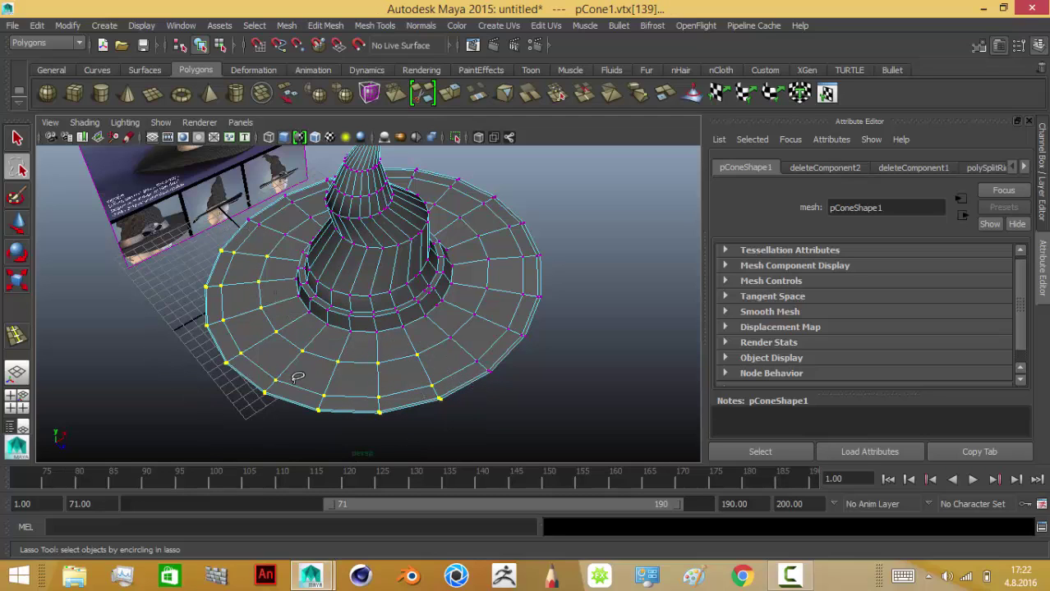
{"action": "left_click", "coordinate": [18, 224]}
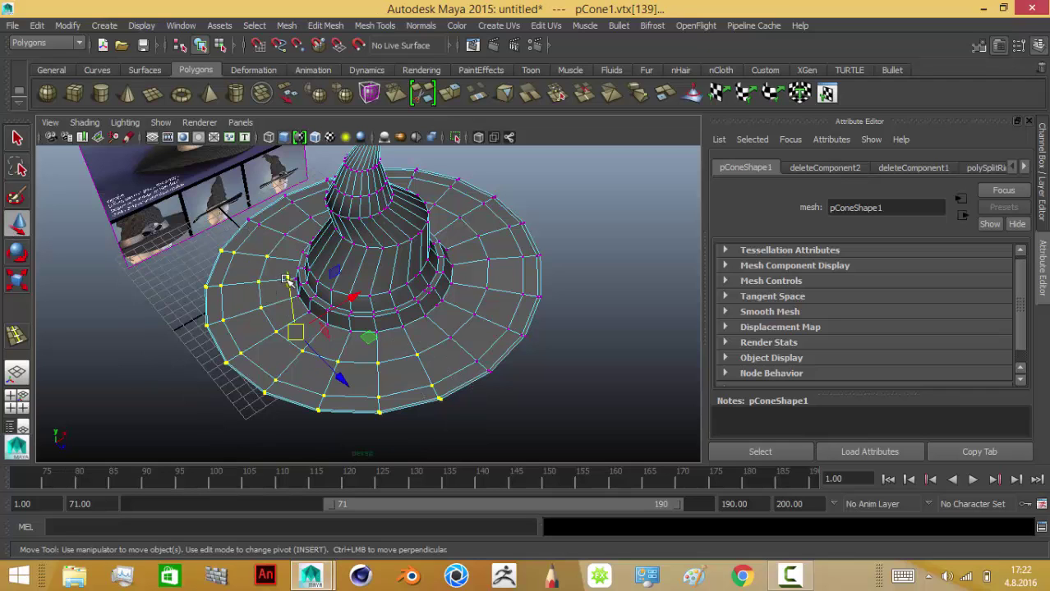
{"action": "left_click_drag", "start_coordinate": [284, 280], "coordinate": [291, 275]}
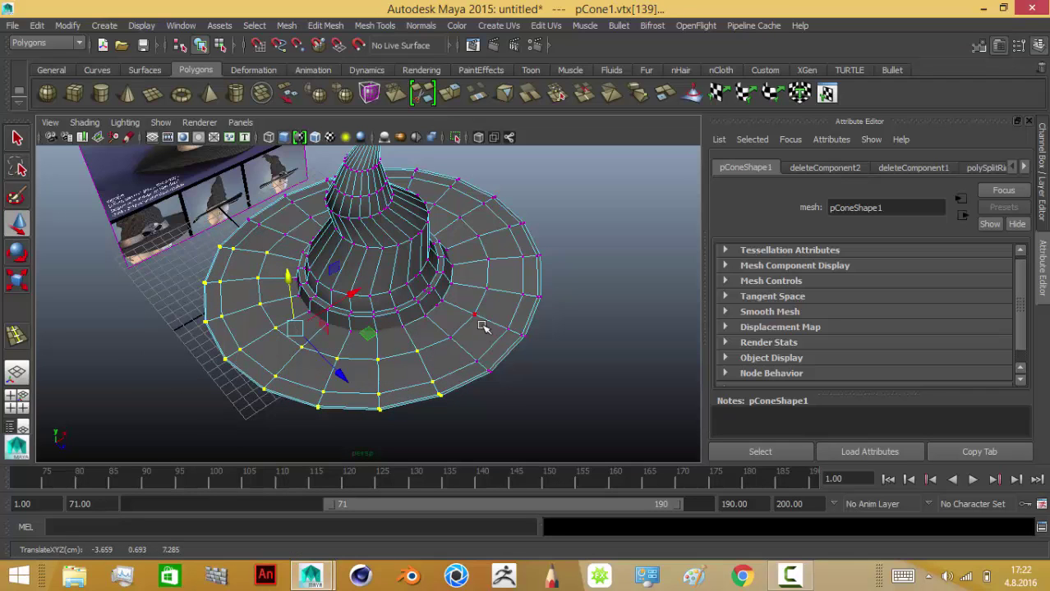
{"action": "left_click_drag", "start_coordinate": [483, 327], "coordinate": [509, 379], "text": "alt"}
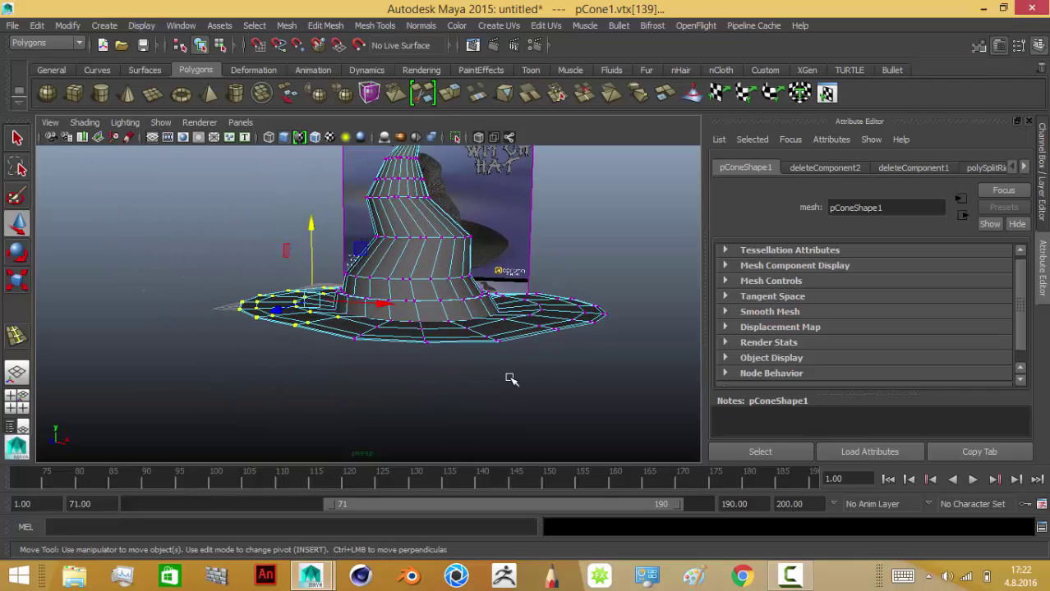
{"action": "scroll", "coordinate": [510, 379], "scroll_direction": "up", "scroll_amount": 2}
{"action": "left_click_drag", "start_coordinate": [460, 370], "coordinate": [469, 417], "text": "alt"}
Step: Check the brim in the four-view layout, then raise the selected brim vertices slightly in perspective
{"action": "key", "text": "space"}
{"action": "key", "text": "space"}
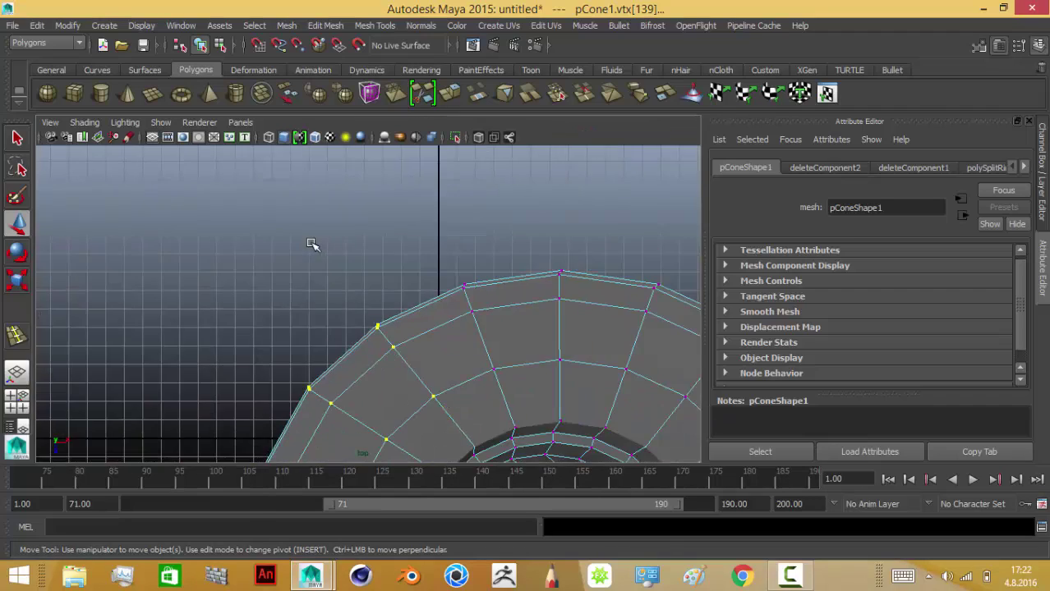
{"action": "scroll", "coordinate": [312, 244], "scroll_direction": "down", "scroll_amount": 2}
{"action": "scroll", "coordinate": [312, 247], "scroll_direction": "up", "scroll_amount": 1}
{"action": "scroll", "coordinate": [361, 248], "scroll_direction": "up", "scroll_amount": 1}
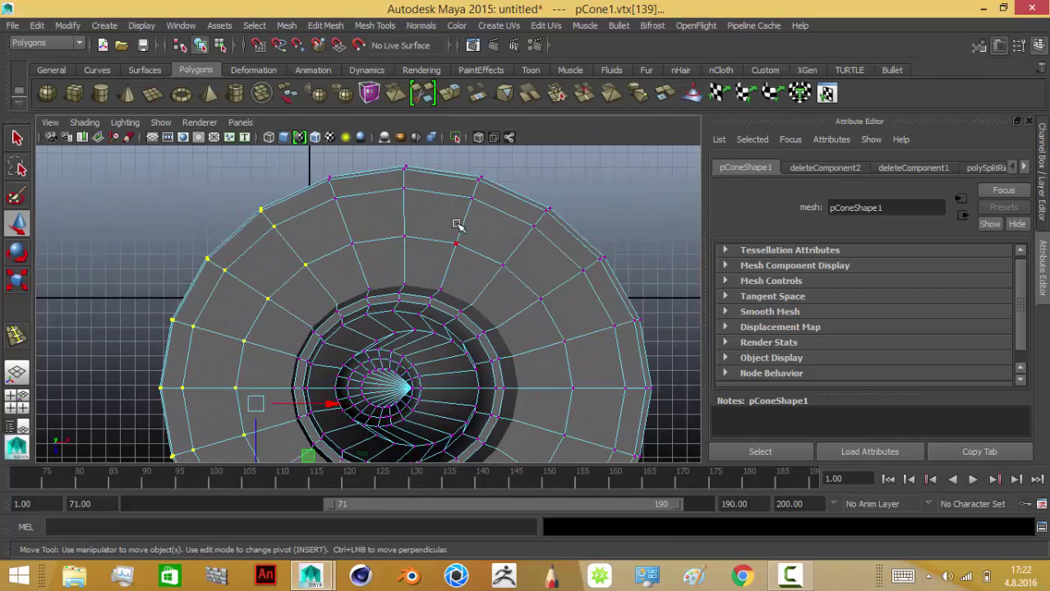
{"action": "middle_click_drag", "start_coordinate": [458, 224], "coordinate": [469, 211], "text": "alt"}
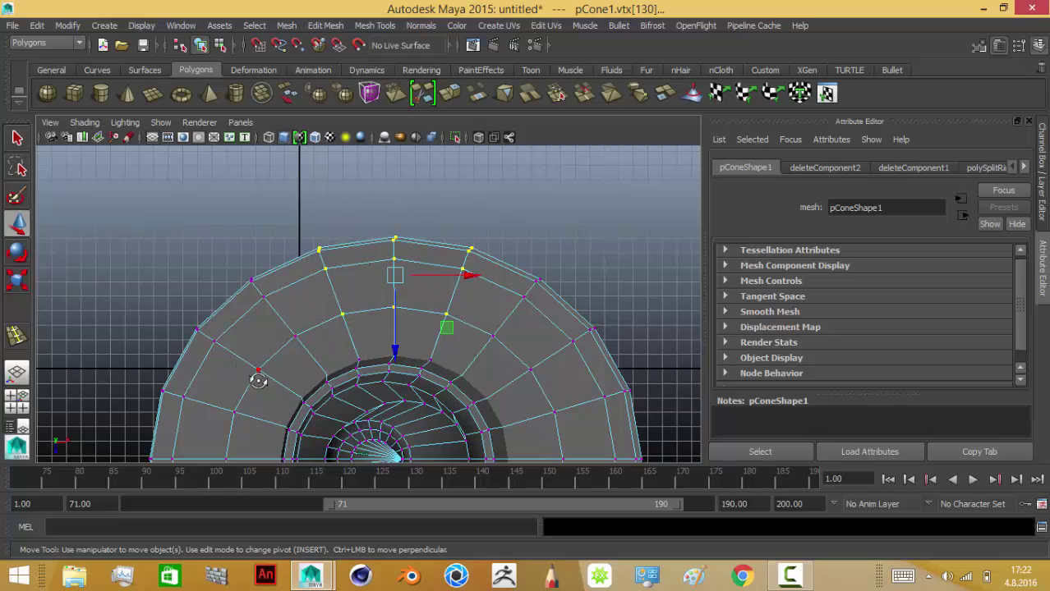
{"action": "left_click_drag", "start_coordinate": [258, 381], "coordinate": [299, 350], "text": "alt"}
{"action": "key", "text": "space"}
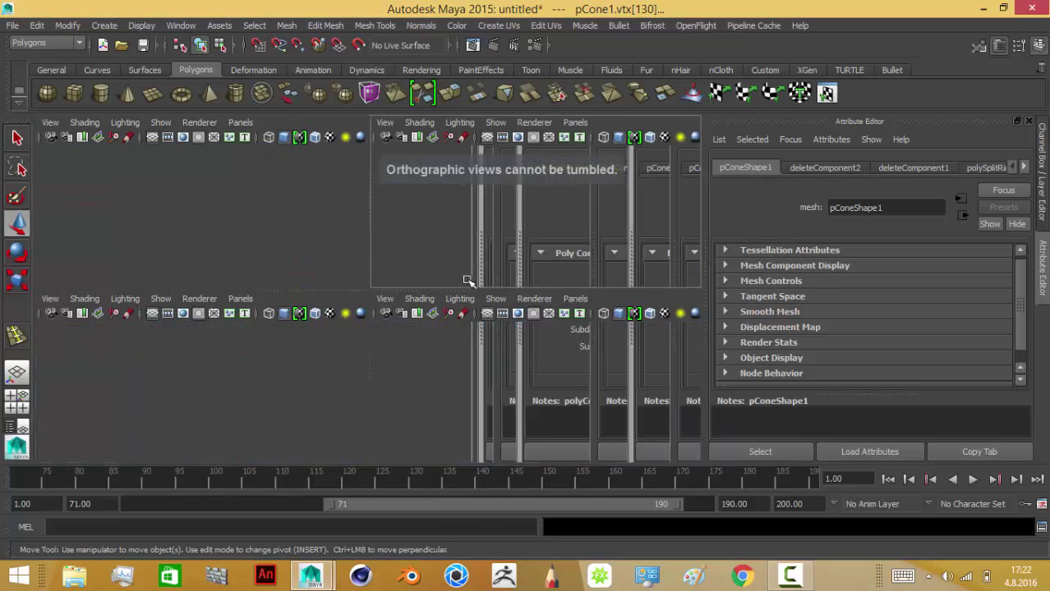
{"action": "key", "text": "space"}
{"action": "mouse_move", "coordinate": [349, 382]}
{"action": "left_mouse_down", "text": "alt"}
{"action": "mouse_move", "coordinate": [440, 346]}
{"action": "mouse_move", "coordinate": [402, 330]}
{"action": "left_mouse_up", "text": "alt"}
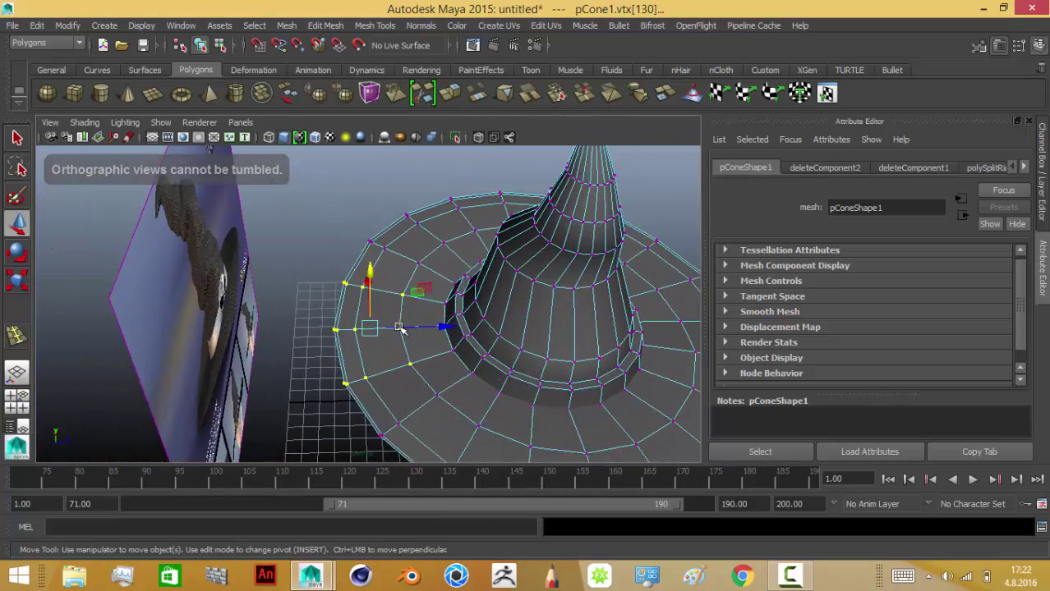
{"action": "mouse_move", "coordinate": [370, 277]}
{"action": "left_mouse_down"}
{"action": "mouse_move", "coordinate": [492, 376]}
{"action": "mouse_move", "coordinate": [424, 288]}
{"action": "mouse_move", "coordinate": [409, 342]}
{"action": "mouse_move", "coordinate": [340, 364]}
{"action": "mouse_move", "coordinate": [345, 376]}
{"action": "mouse_move", "coordinate": [468, 403]}
{"action": "mouse_move", "coordinate": [382, 275]}
{"action": "mouse_move", "coordinate": [380, 288]}
{"action": "mouse_move", "coordinate": [499, 345]}
{"action": "mouse_move", "coordinate": [504, 318]}
{"action": "mouse_move", "coordinate": [526, 320]}
{"action": "mouse_move", "coordinate": [403, 328]}
{"action": "mouse_move", "coordinate": [356, 348]}
{"action": "left_mouse_up"}
Step: Select a block of left-side brim vertices, check the wavy brim, and return the hat to object mode
{"action": "key", "text": "space"}
{"action": "key", "text": "space"}
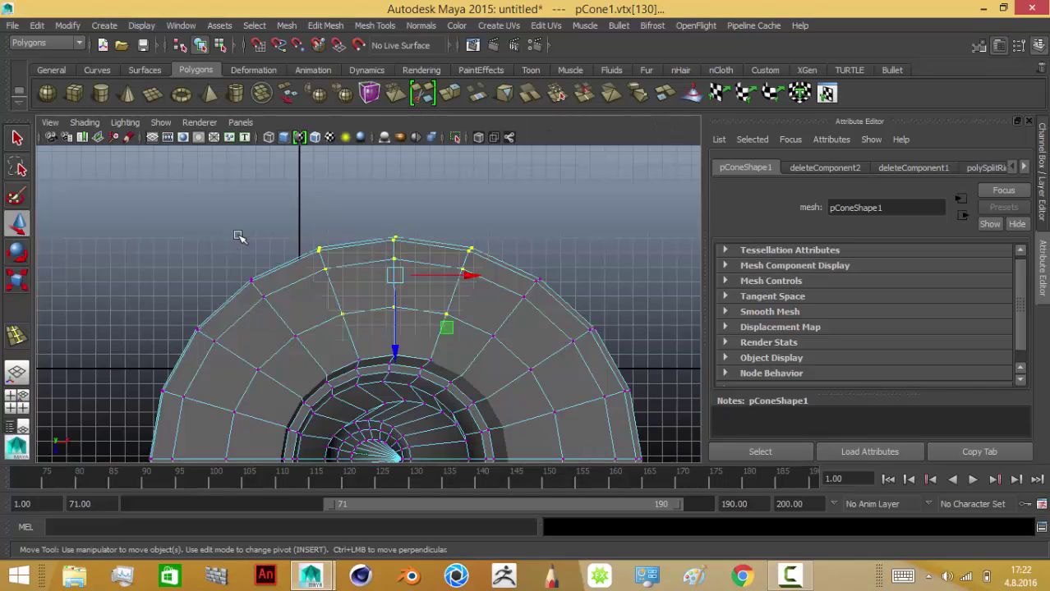
{"action": "mouse_move", "coordinate": [236, 234]}
{"action": "left_mouse_down", "text": "alt"}
{"action": "mouse_move", "coordinate": [424, 195]}
{"action": "mouse_move", "coordinate": [408, 195]}
{"action": "mouse_move", "coordinate": [311, 306]}
{"action": "left_mouse_up", "text": "alt"}
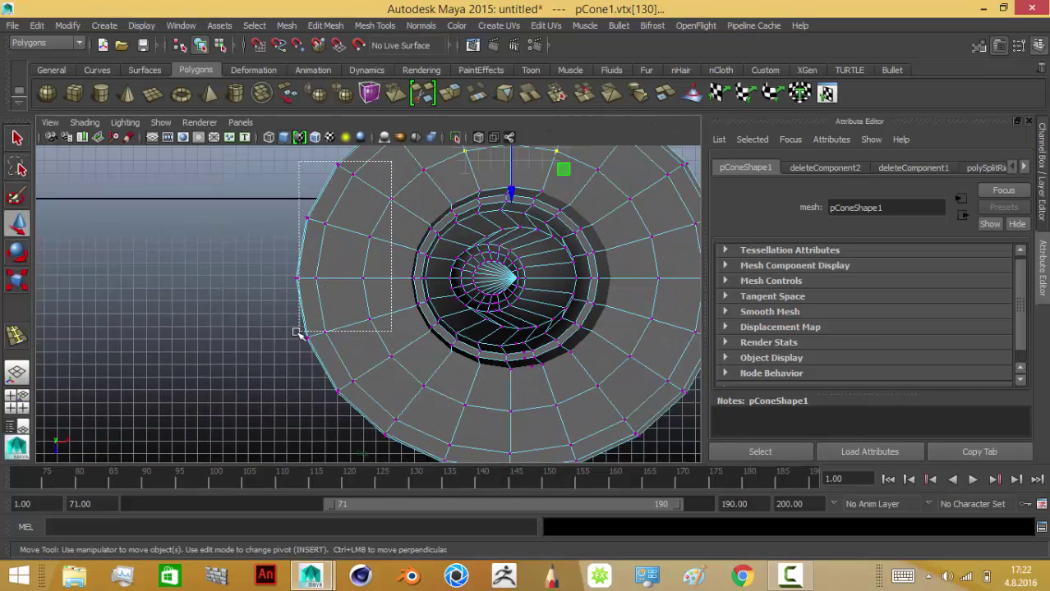
{"action": "left_click_drag", "start_coordinate": [277, 337], "coordinate": [281, 343]}
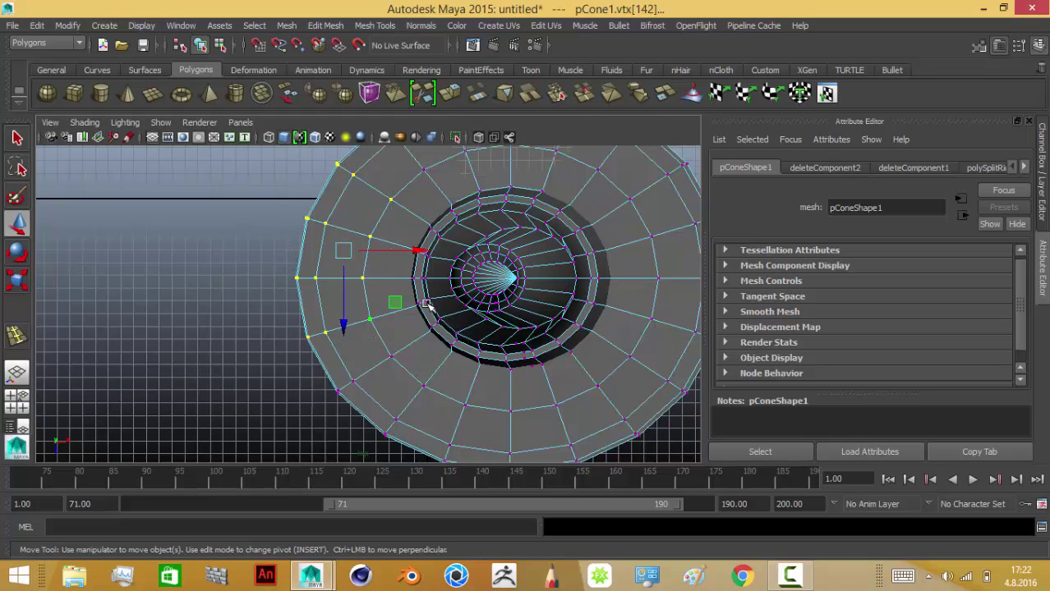
{"action": "key", "text": "space"}
{"action": "key", "text": "space"}
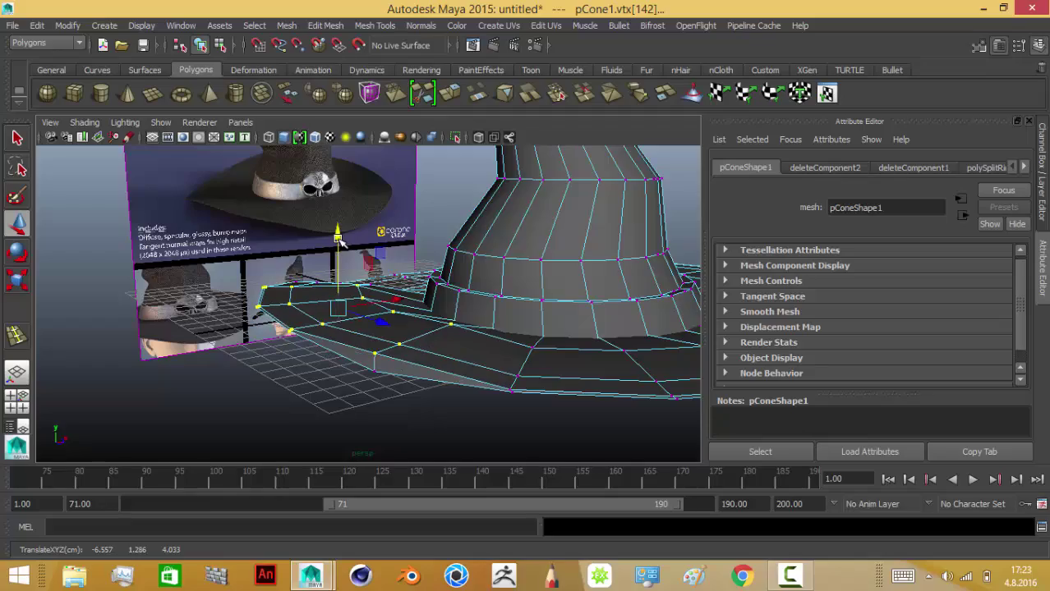
{"action": "mouse_move", "coordinate": [340, 238]}
{"action": "left_mouse_down", "text": "alt"}
{"action": "mouse_move", "coordinate": [245, 311]}
{"action": "mouse_move", "coordinate": [433, 382]}
{"action": "mouse_move", "coordinate": [597, 406]}
{"action": "mouse_move", "coordinate": [569, 307]}
{"action": "left_mouse_up", "text": "alt"}
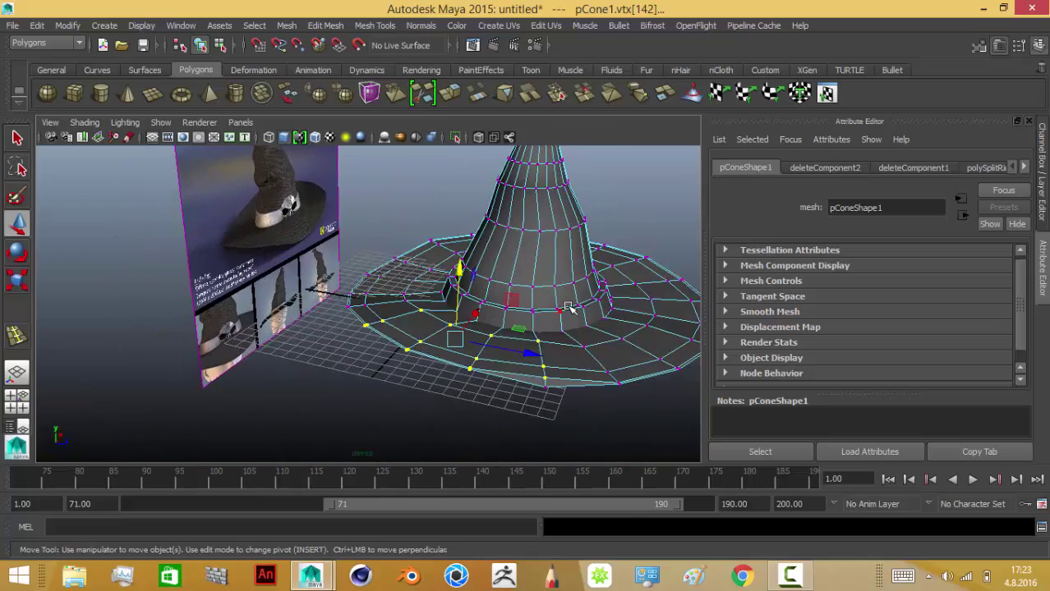
{"action": "right_click_drag", "start_coordinate": [567, 246], "coordinate": [599, 218]}
{"action": "left_click", "coordinate": [578, 347]}
Step: Deselect the hat, then orbit and zoom in to inspect the wavy brim
{"action": "left_click", "coordinate": [504, 405]}
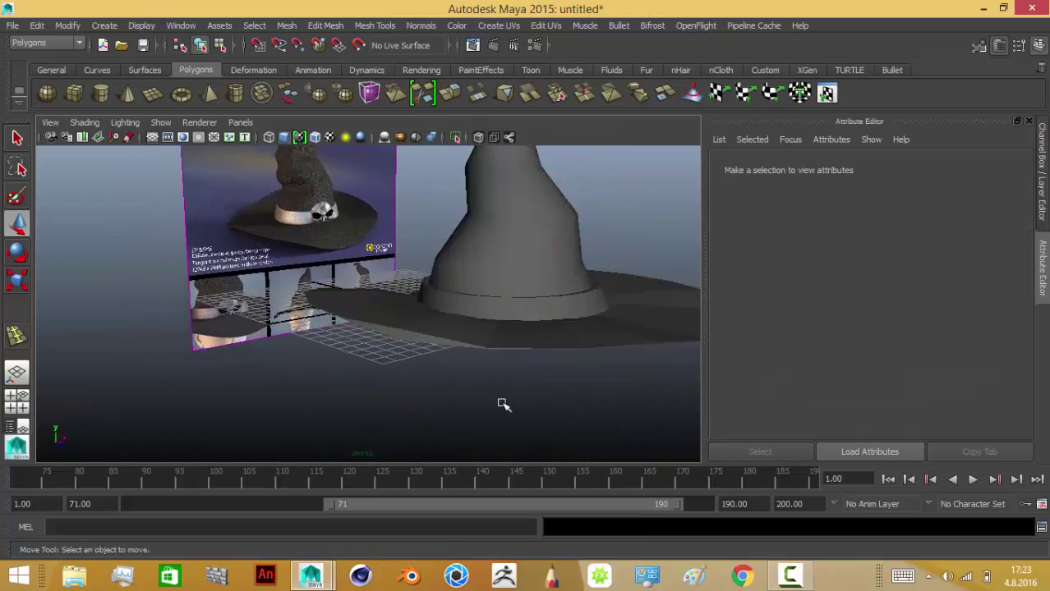
{"action": "mouse_move", "coordinate": [504, 404]}
{"action": "left_mouse_down", "text": "alt"}
{"action": "mouse_move", "coordinate": [488, 431]}
{"action": "mouse_move", "coordinate": [565, 462]}
{"action": "mouse_move", "coordinate": [624, 439]}
{"action": "mouse_move", "coordinate": [645, 393]}
{"action": "mouse_move", "coordinate": [546, 374]}
{"action": "mouse_move", "coordinate": [422, 398]}
{"action": "mouse_move", "coordinate": [523, 379]}
{"action": "mouse_move", "coordinate": [593, 427]}
{"action": "mouse_move", "coordinate": [624, 430]}
{"action": "mouse_move", "coordinate": [561, 414]}
{"action": "left_mouse_up", "text": "alt"}
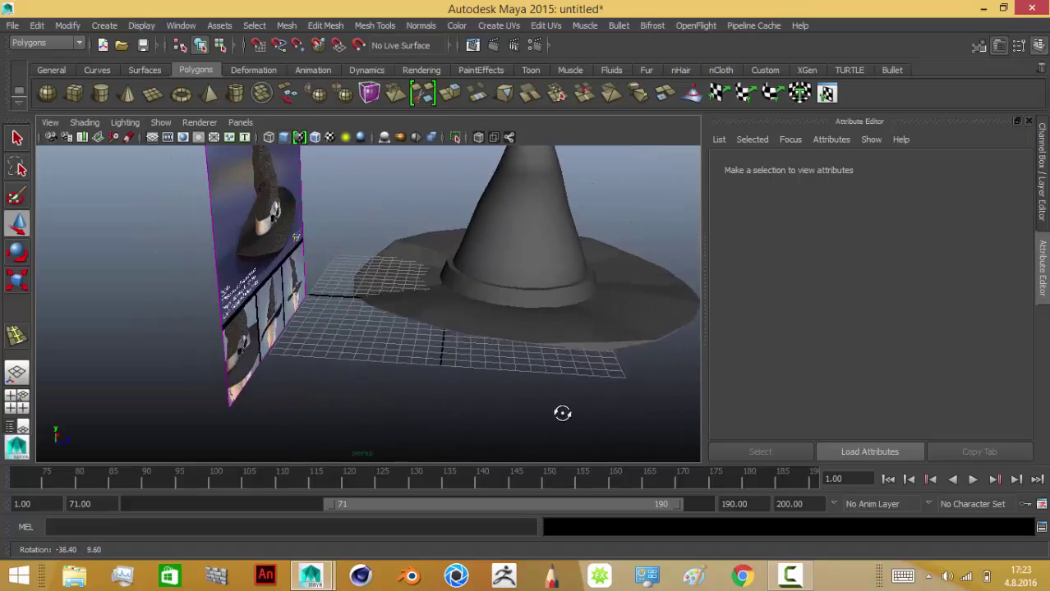
{"action": "scroll", "coordinate": [553, 403], "scroll_direction": "up", "scroll_amount": 3}
{"action": "scroll", "coordinate": [509, 370], "scroll_direction": "up", "scroll_amount": 3}
{"action": "scroll", "coordinate": [468, 346], "scroll_direction": "up", "scroll_amount": 2}
Step: Select the hat mesh, try Face mode, return to Object mode, and orbit around it
{"action": "left_click", "coordinate": [525, 286]}
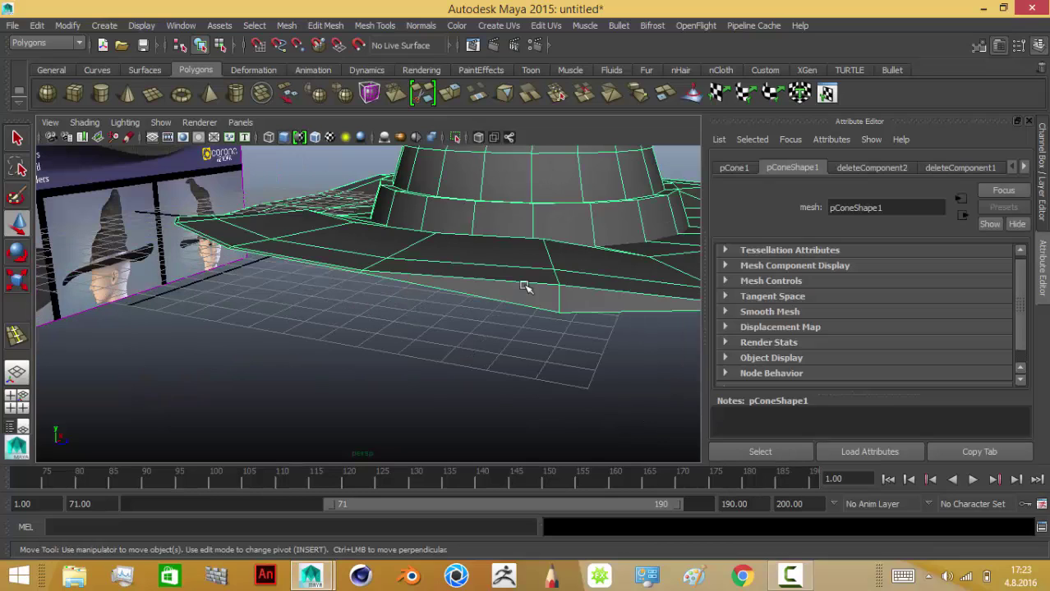
{"action": "right_click_drag", "start_coordinate": [548, 290], "coordinate": [545, 258]}
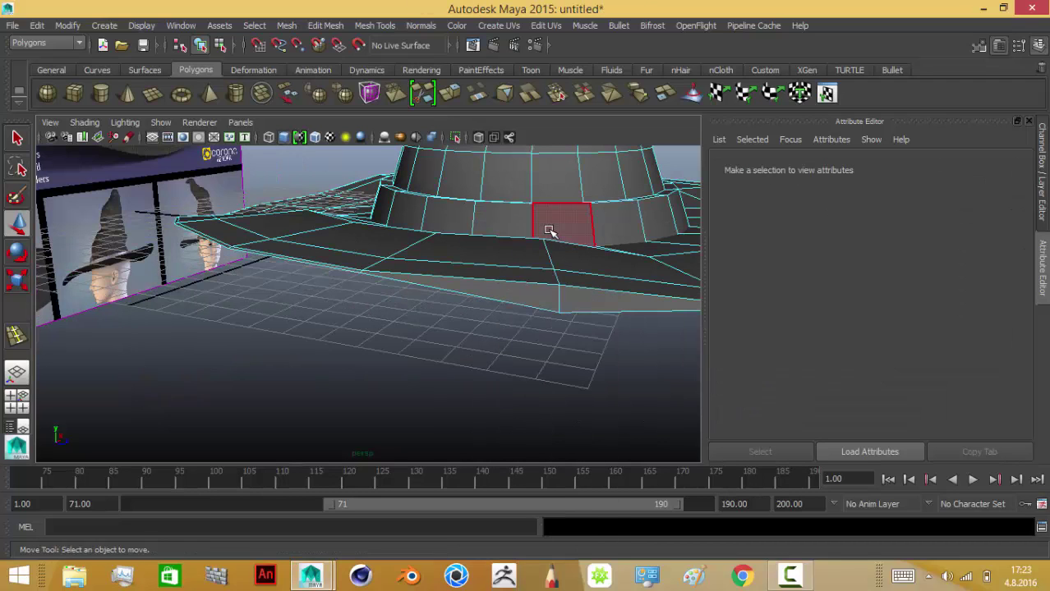
{"action": "right_click_drag", "start_coordinate": [411, 256], "coordinate": [468, 242]}
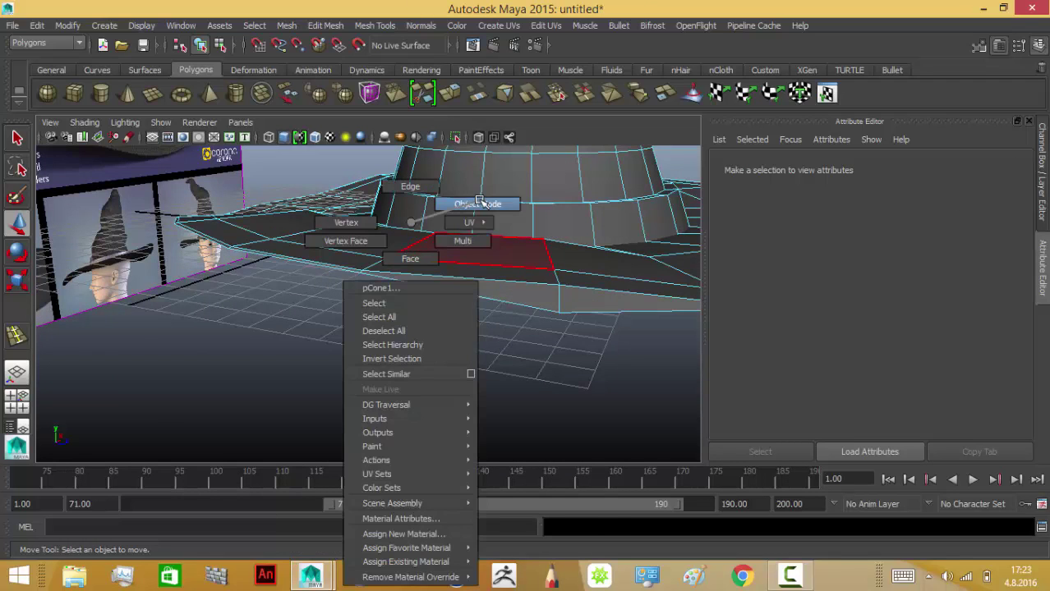
{"action": "scroll", "coordinate": [442, 263], "scroll_direction": "down", "scroll_amount": 4}
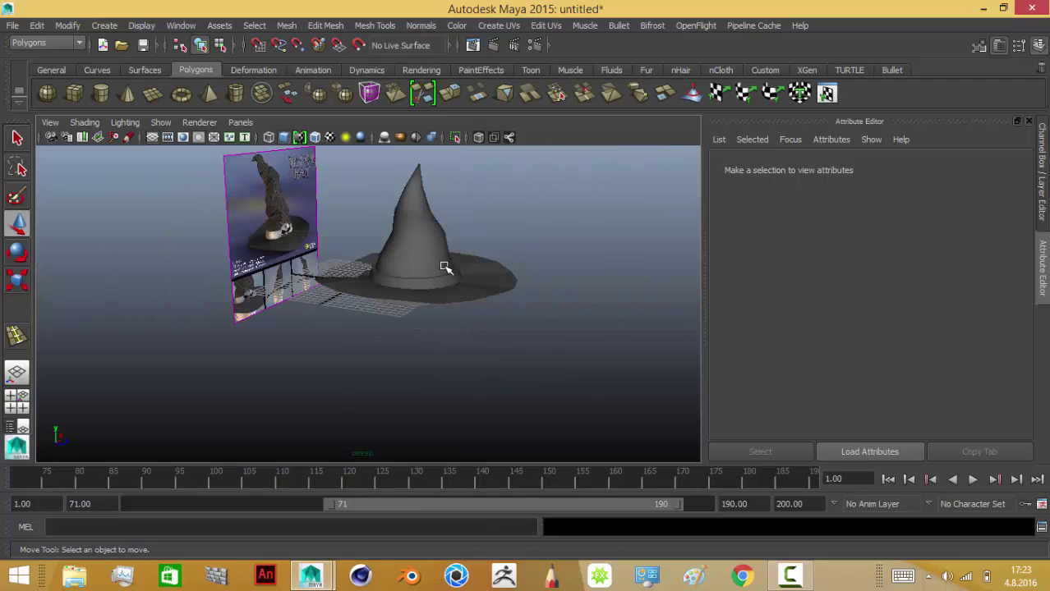
{"action": "left_click", "coordinate": [444, 267]}
{"action": "mouse_move", "coordinate": [374, 359]}
{"action": "left_mouse_down", "text": "alt"}
{"action": "mouse_move", "coordinate": [438, 354]}
{"action": "mouse_move", "coordinate": [256, 333]}
{"action": "mouse_move", "coordinate": [277, 357]}
{"action": "mouse_move", "coordinate": [257, 364]}
{"action": "left_mouse_up", "text": "alt"}
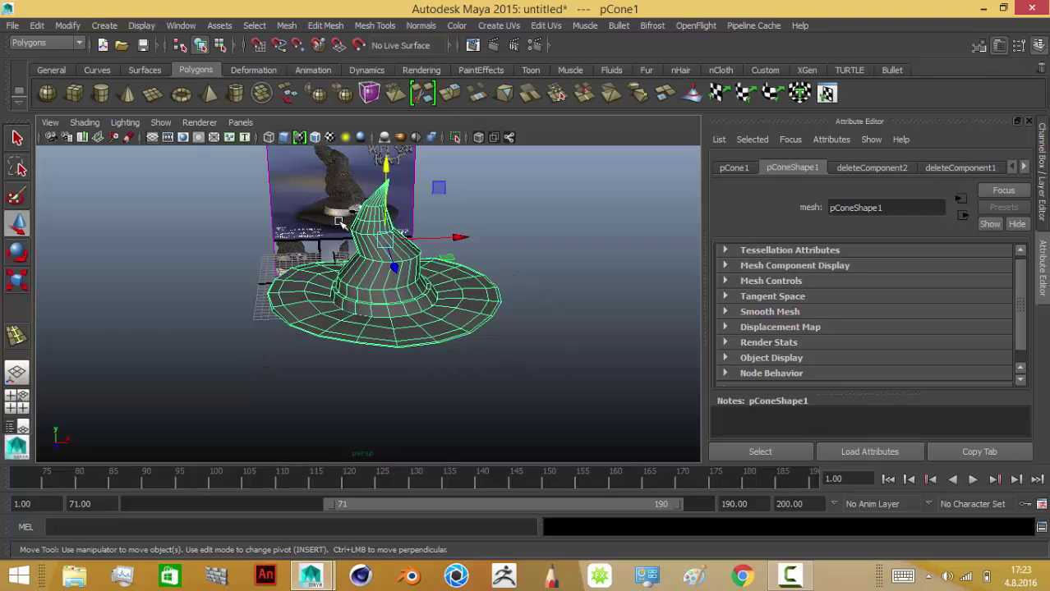
{"action": "scroll", "coordinate": [345, 220], "scroll_direction": "up", "scroll_amount": 3}
{"action": "scroll", "coordinate": [351, 218], "scroll_direction": "up", "scroll_amount": 4}
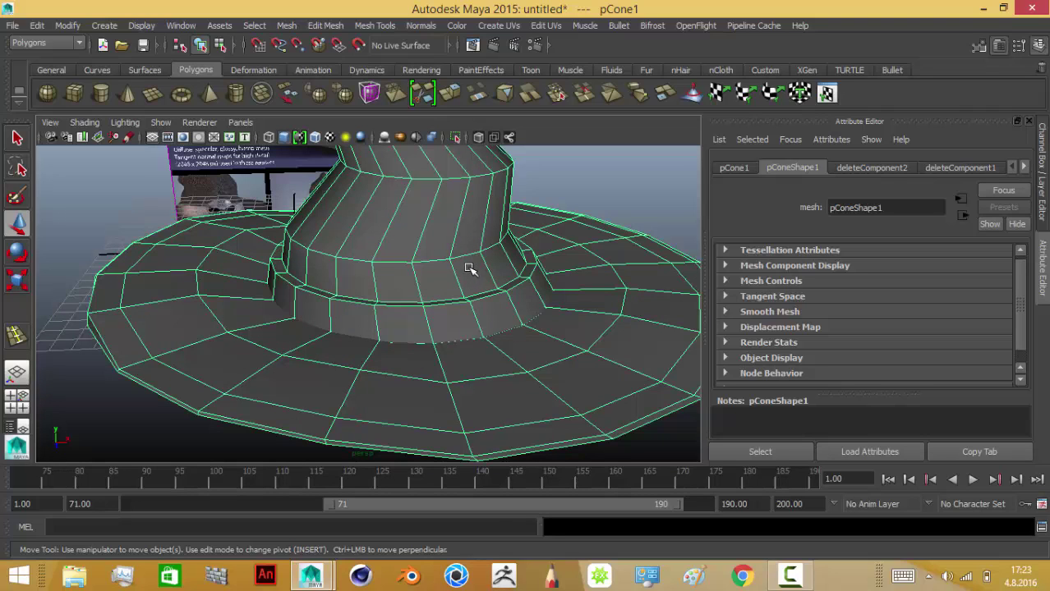
Step: Dismiss the hat's selection-mode menu unchanged and bring up the File menu
{"action": "right_click", "coordinate": [469, 224]}
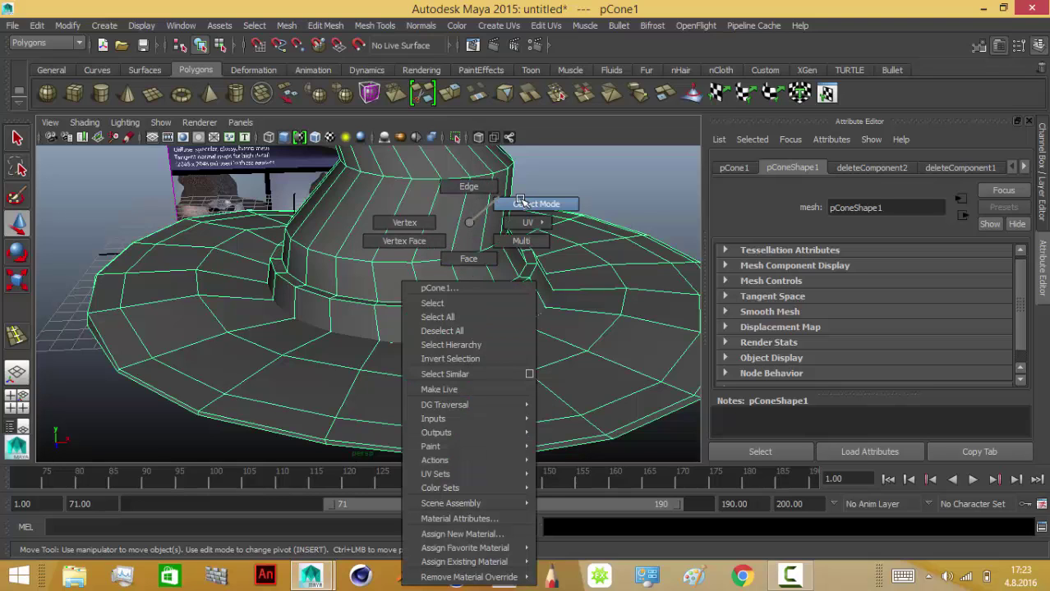
{"action": "left_click", "coordinate": [470, 224]}
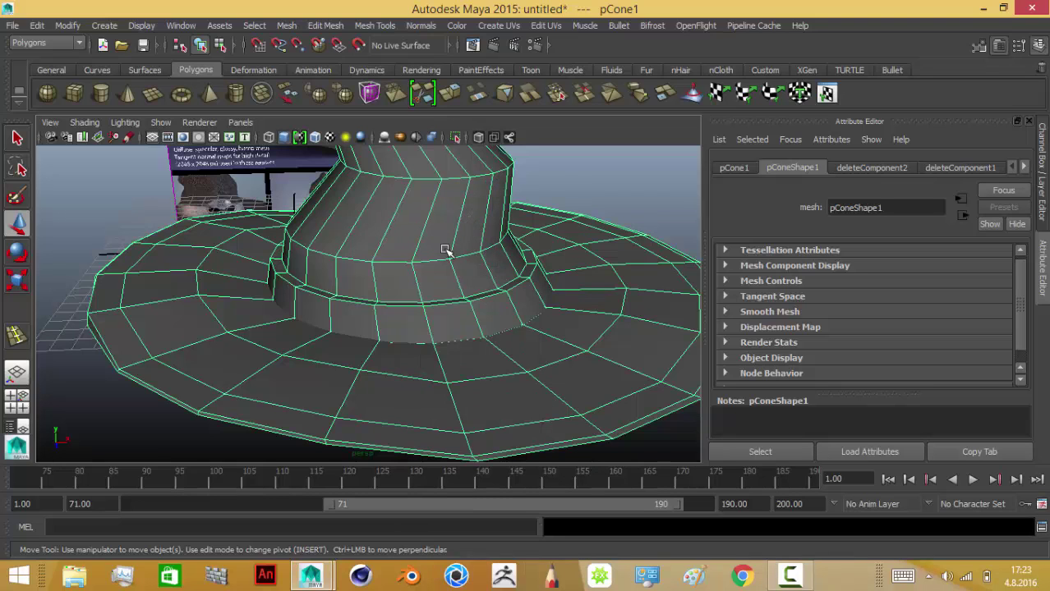
{"action": "left_click", "coordinate": [7, 27]}
{"action": "left_click", "coordinate": [7, 24]}
{"action": "left_click", "coordinate": [7, 25]}
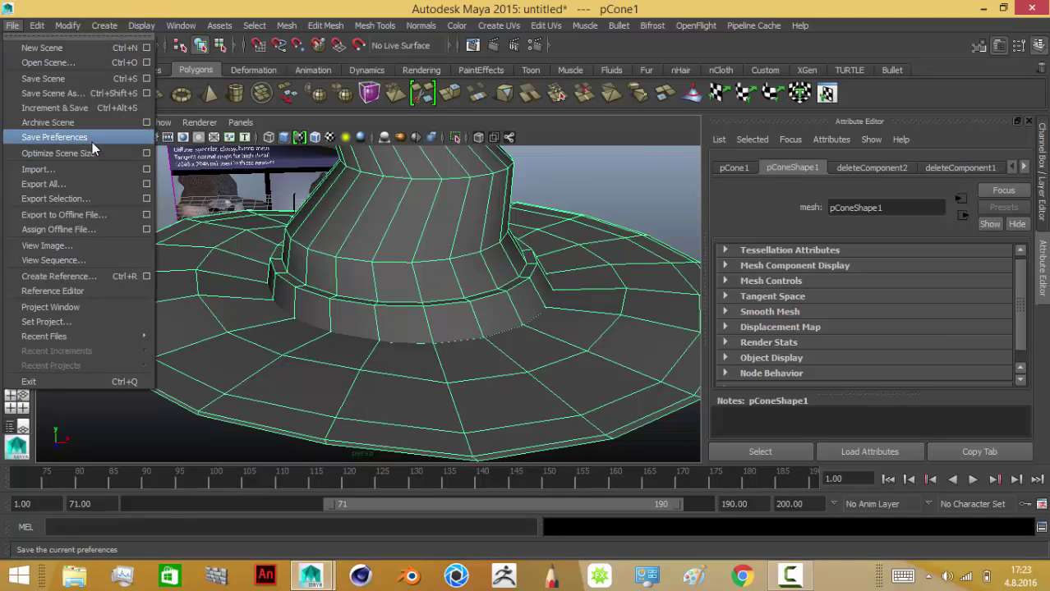
Step: Save the scene via Save Scene to the Desktop as Maya Binary 'cadı sapkası.mb'
{"action": "left_click", "coordinate": [63, 80]}
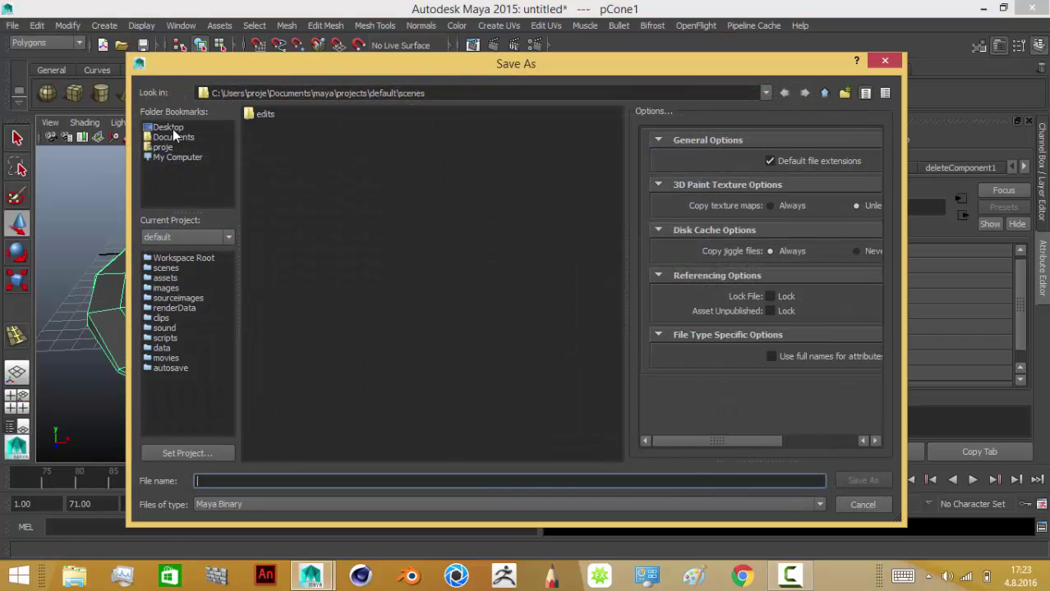
{"action": "left_click", "coordinate": [169, 128]}
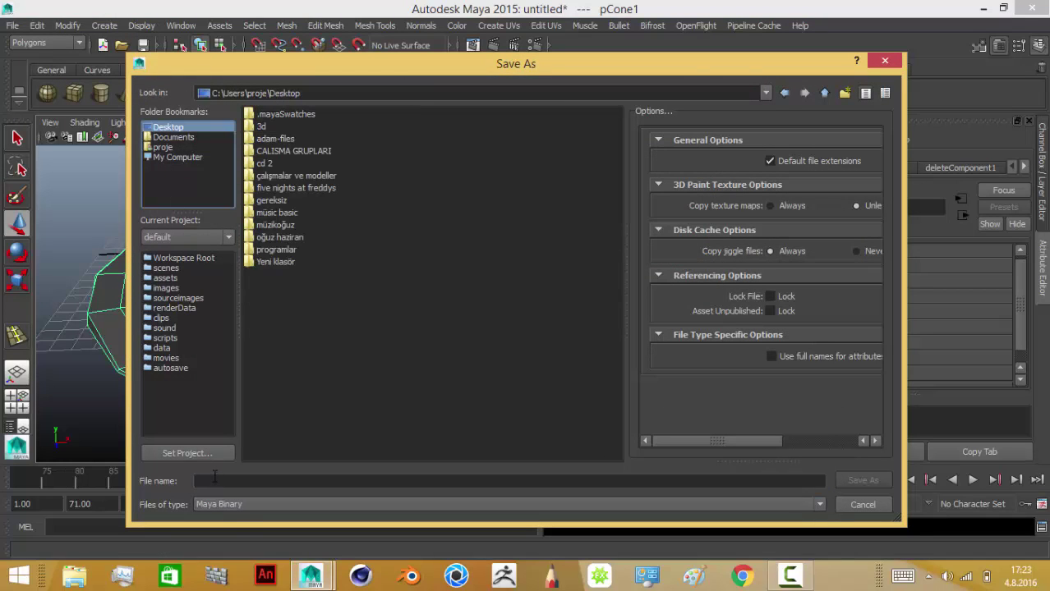
{"action": "left_click", "coordinate": [214, 479]}
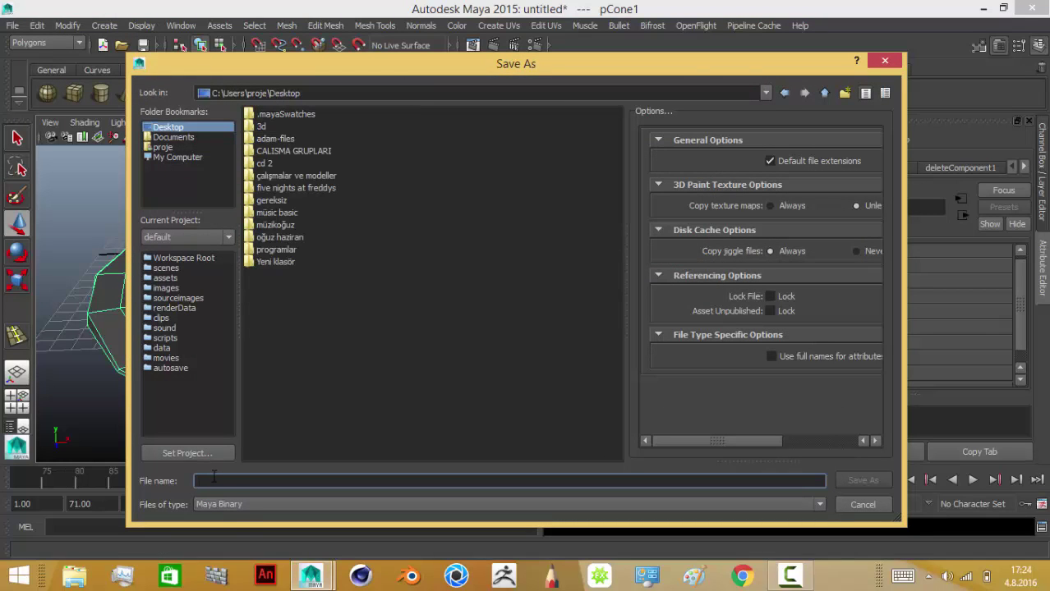
{"action": "type", "text": "c"}
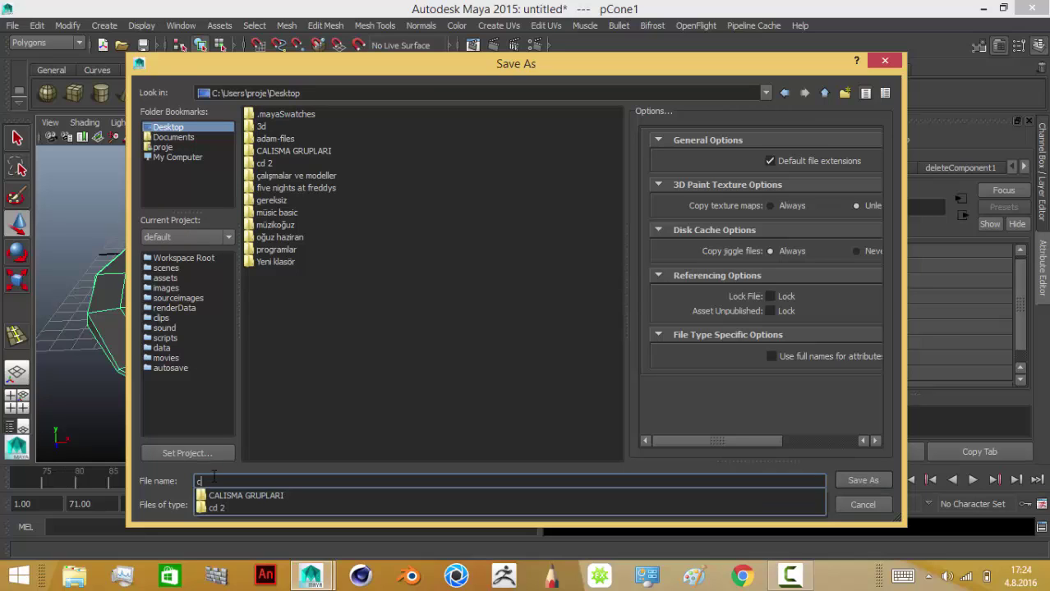
{"action": "type", "text": "adı sapkası"}
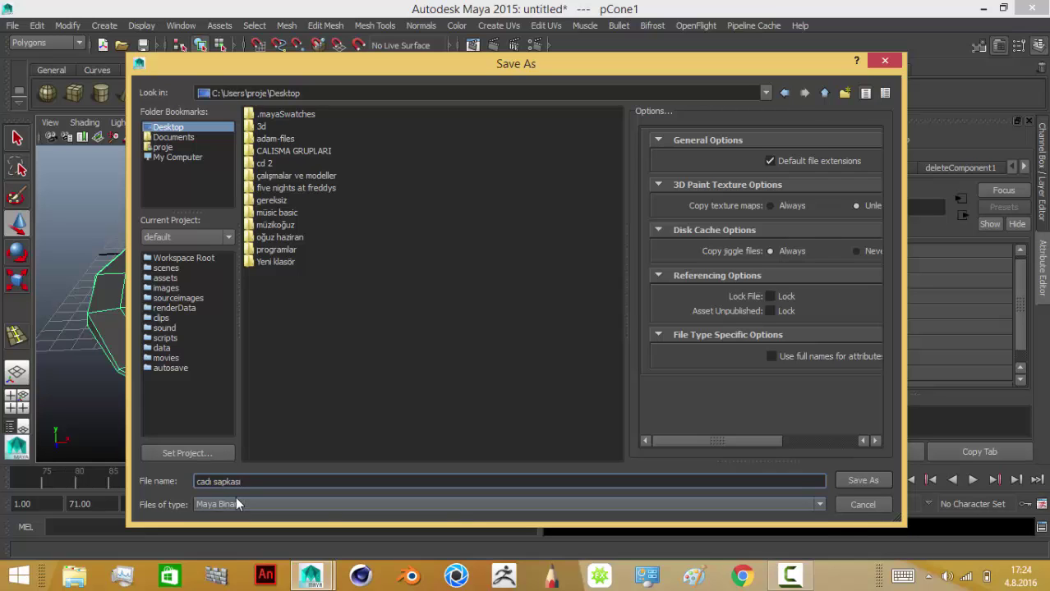
{"action": "left_click", "coordinate": [230, 503]}
{"action": "left_click", "coordinate": [232, 505]}
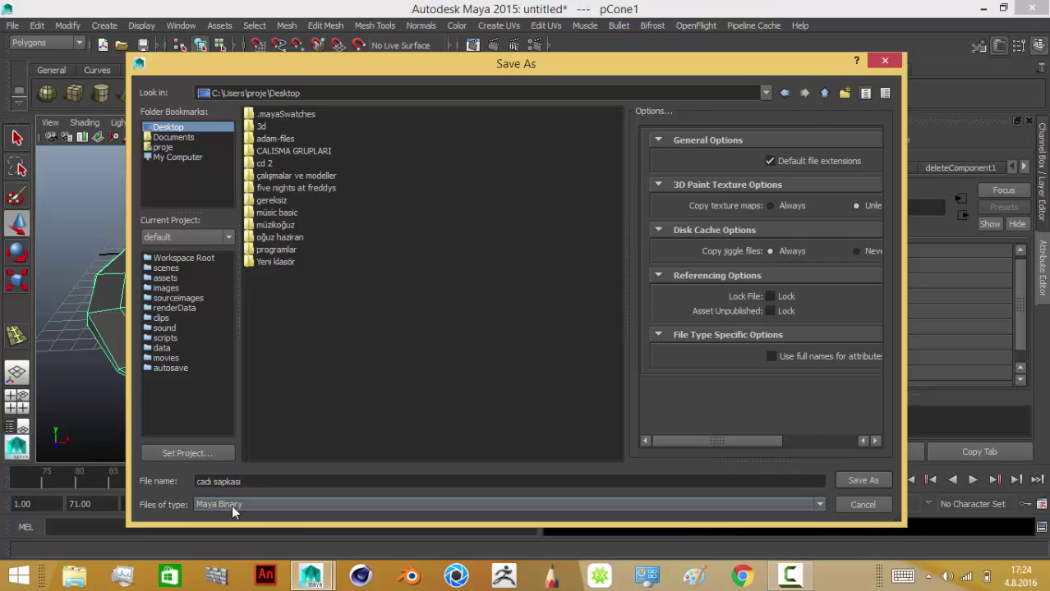
{"action": "left_click", "coordinate": [863, 480]}
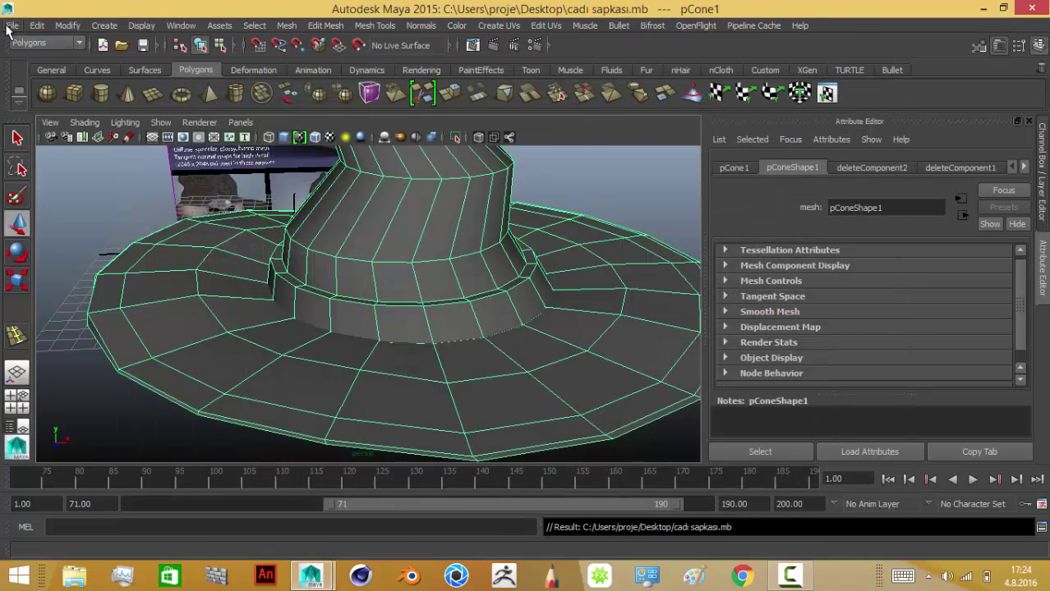
{"action": "left_click", "coordinate": [12, 25]}
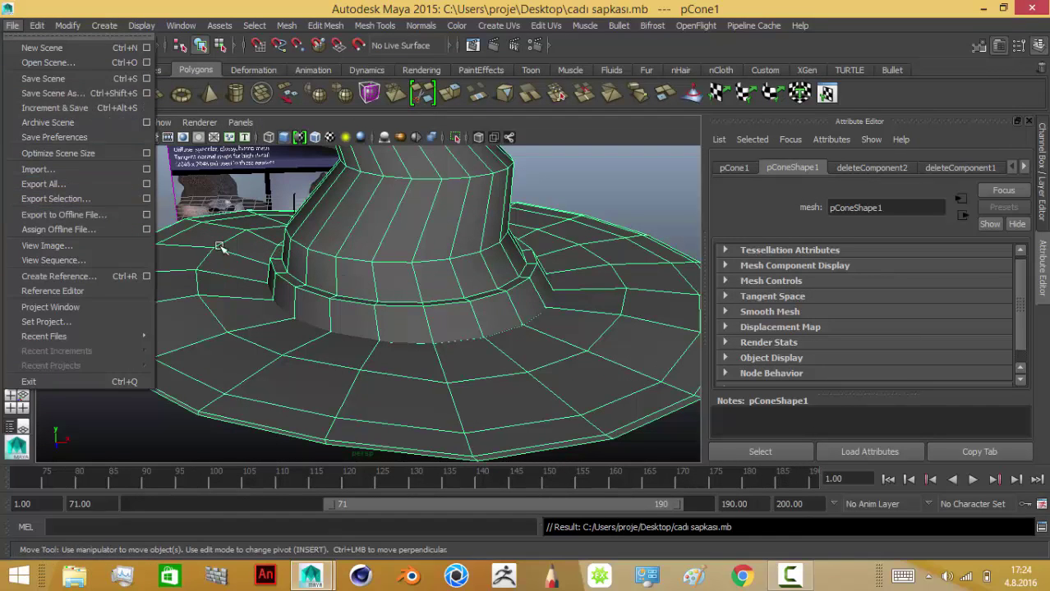
Step: Start Export Selection for the hat and set the file type to OBJexport
{"action": "left_click", "coordinate": [56, 199]}
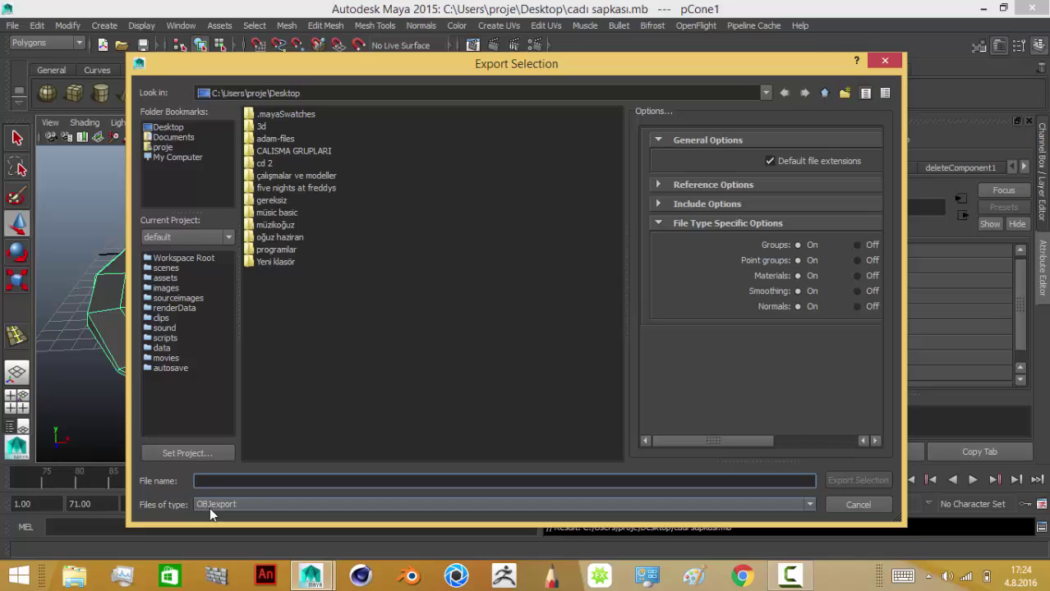
{"action": "left_click", "coordinate": [274, 500]}
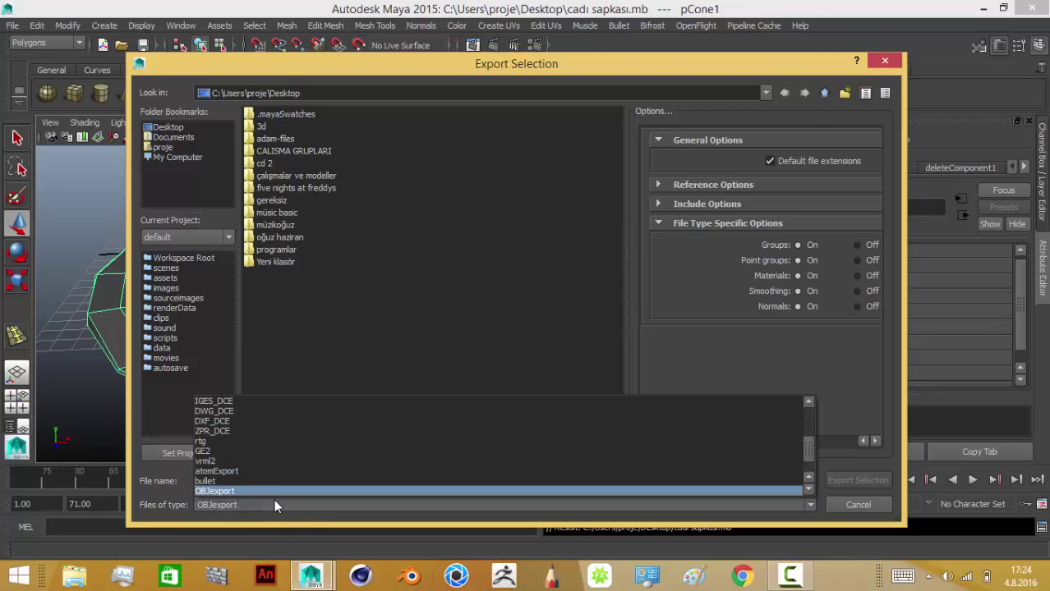
{"action": "scroll", "coordinate": [264, 449], "scroll_direction": "up", "scroll_amount": 1}
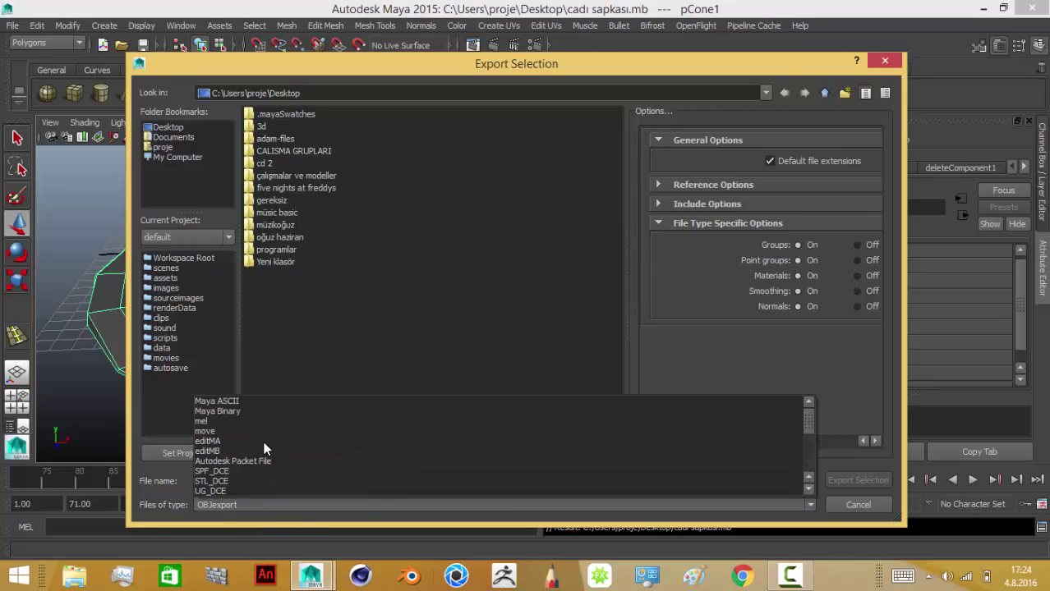
{"action": "scroll", "coordinate": [264, 450], "scroll_direction": "down", "scroll_amount": 1}
{"action": "scroll", "coordinate": [264, 449], "scroll_direction": "down", "scroll_amount": 1}
{"action": "scroll", "coordinate": [265, 449], "scroll_direction": "down", "scroll_amount": 1}
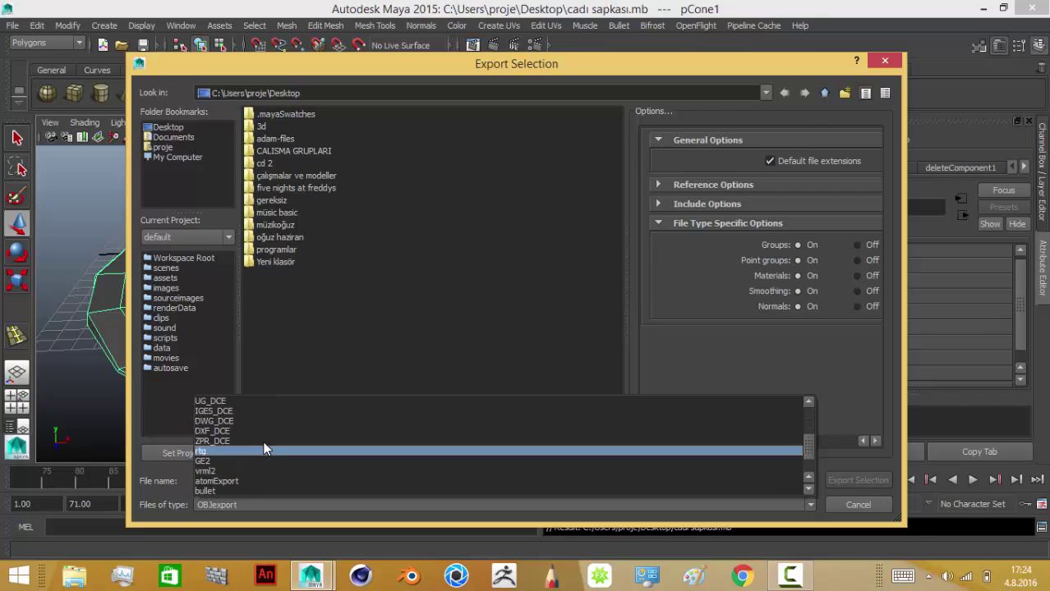
{"action": "scroll", "coordinate": [264, 449], "scroll_direction": "down", "scroll_amount": 1}
{"action": "scroll", "coordinate": [265, 449], "scroll_direction": "down", "scroll_amount": 1}
{"action": "left_click", "coordinate": [223, 508]}
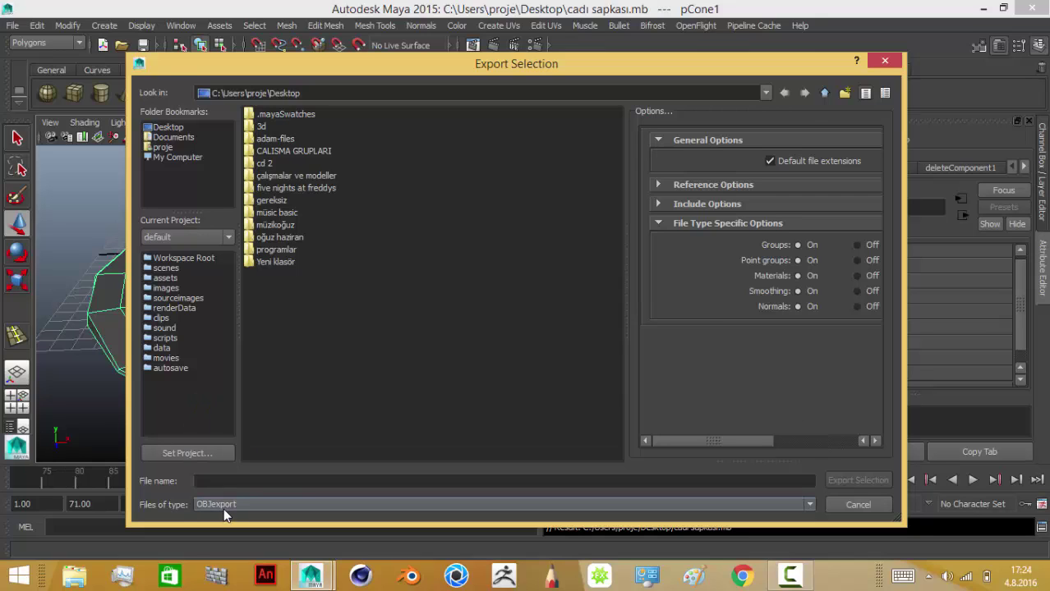
Step: Export the hat to the Desktop as 'cadı sapkası.obj'
{"action": "left_click", "coordinate": [177, 130]}
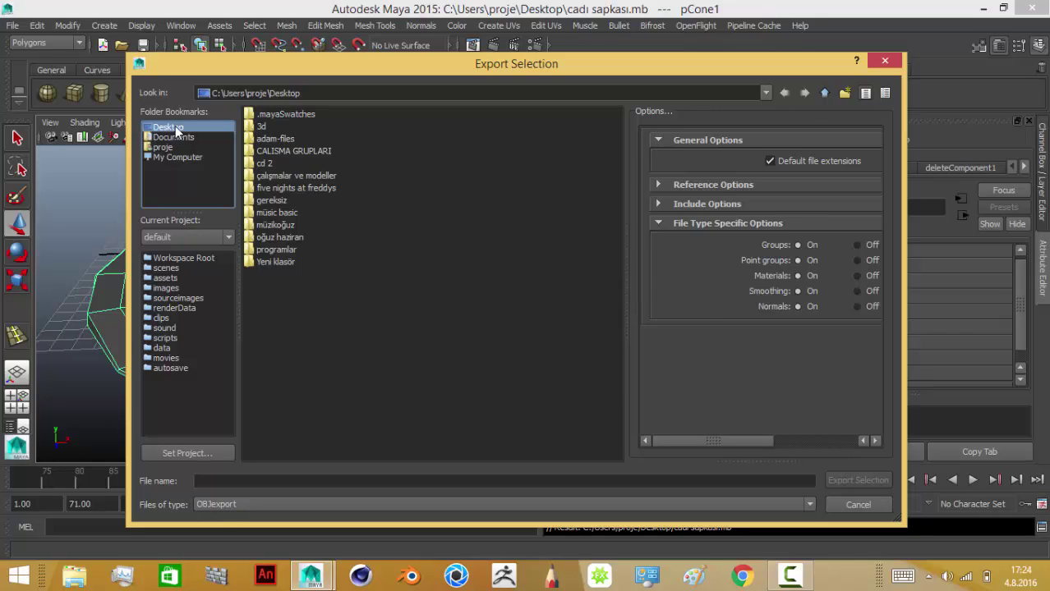
{"action": "left_click", "coordinate": [230, 481]}
{"action": "type", "text": "c"}
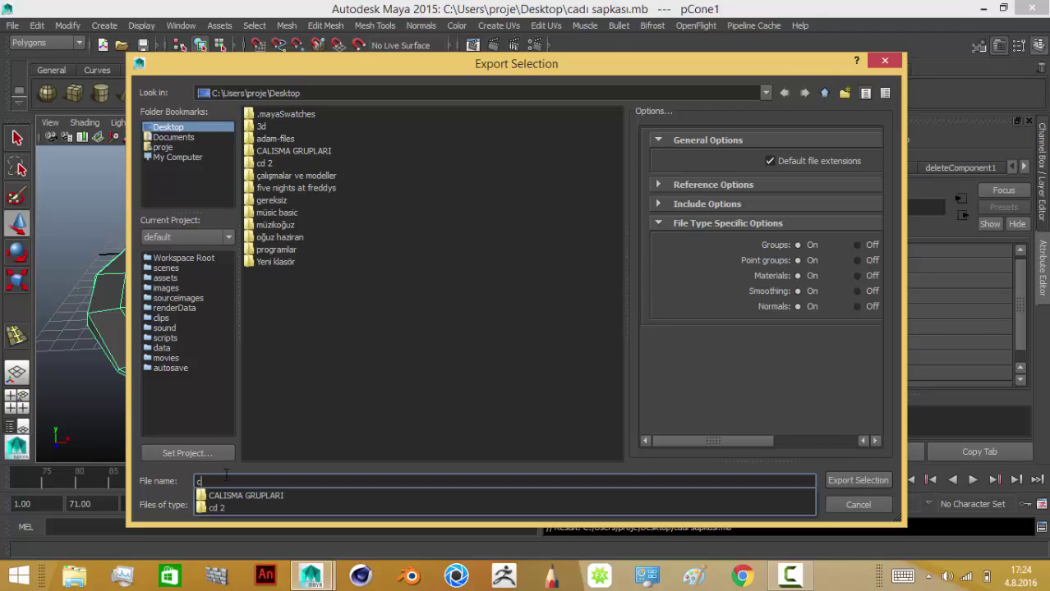
{"action": "type", "text": "adı sapkası"}
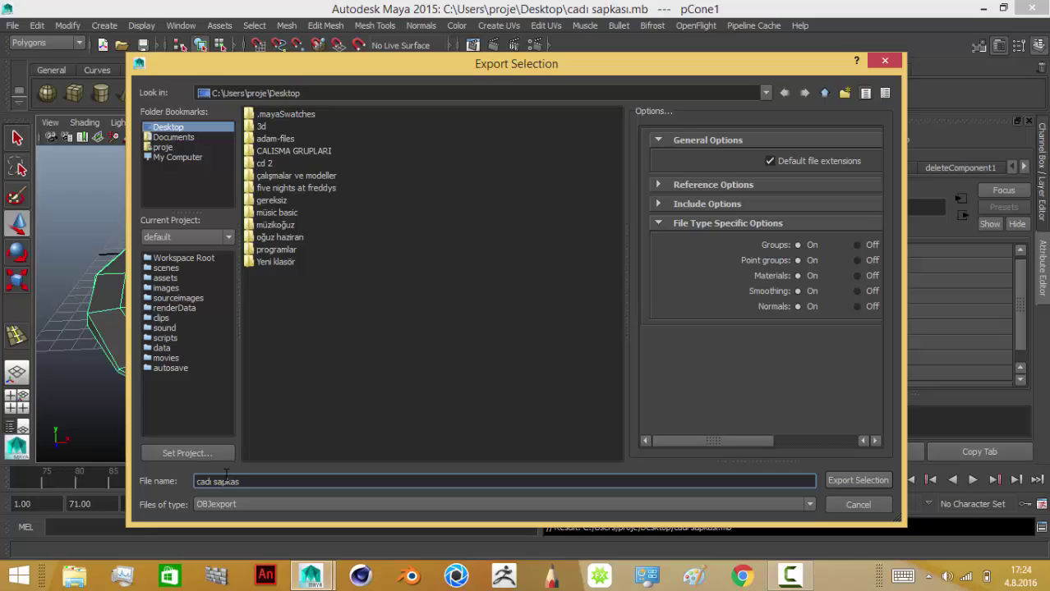
{"action": "left_click", "coordinate": [858, 480]}
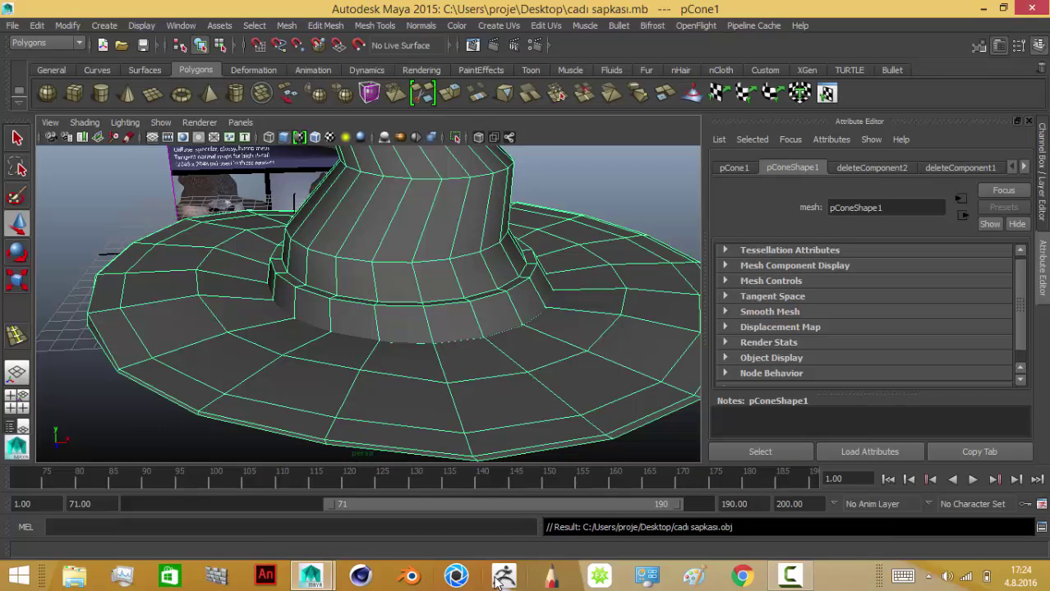
{"action": "left_click", "coordinate": [498, 581]}
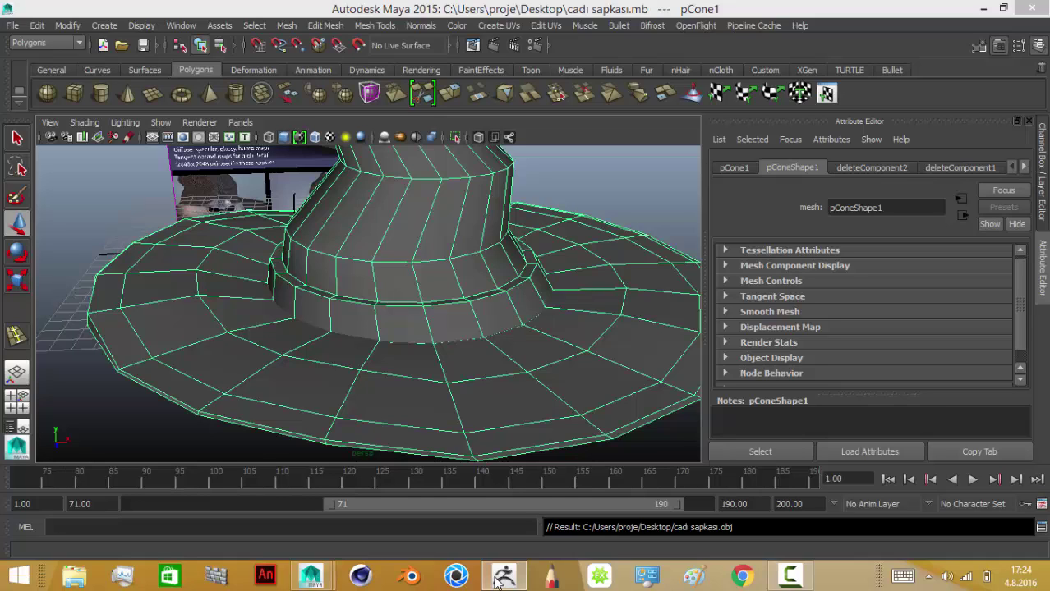
Step: Switch from Maya to the ZBrush window showing its startup head model
{"action": "left_click", "coordinate": [502, 577]}
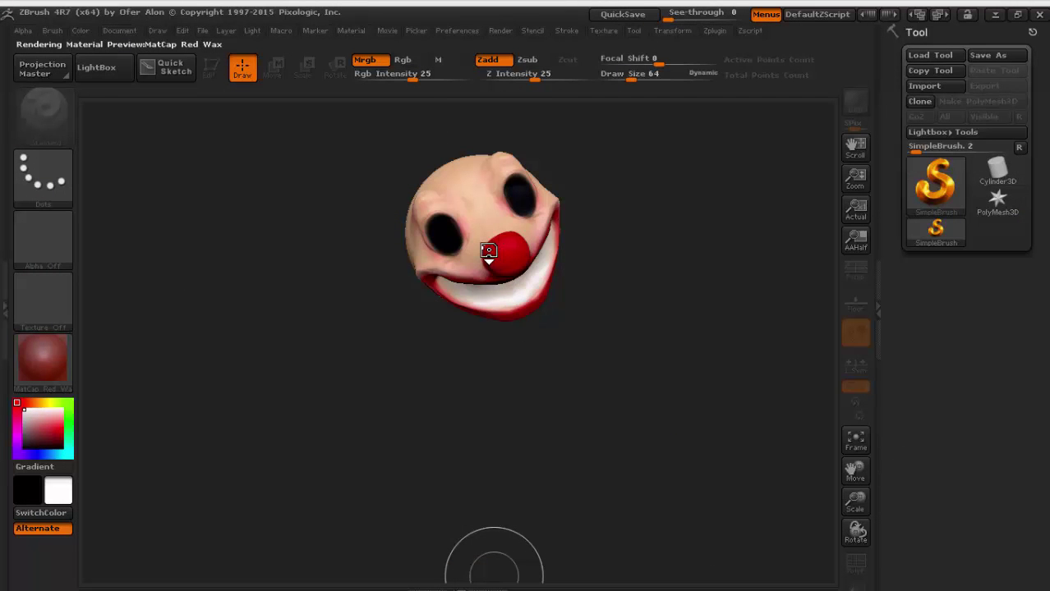
Step: Import cadı sapkası.obj from the desktop through LightBox, splitting polygons into quads and triangles
{"action": "key", "text": "comma"}
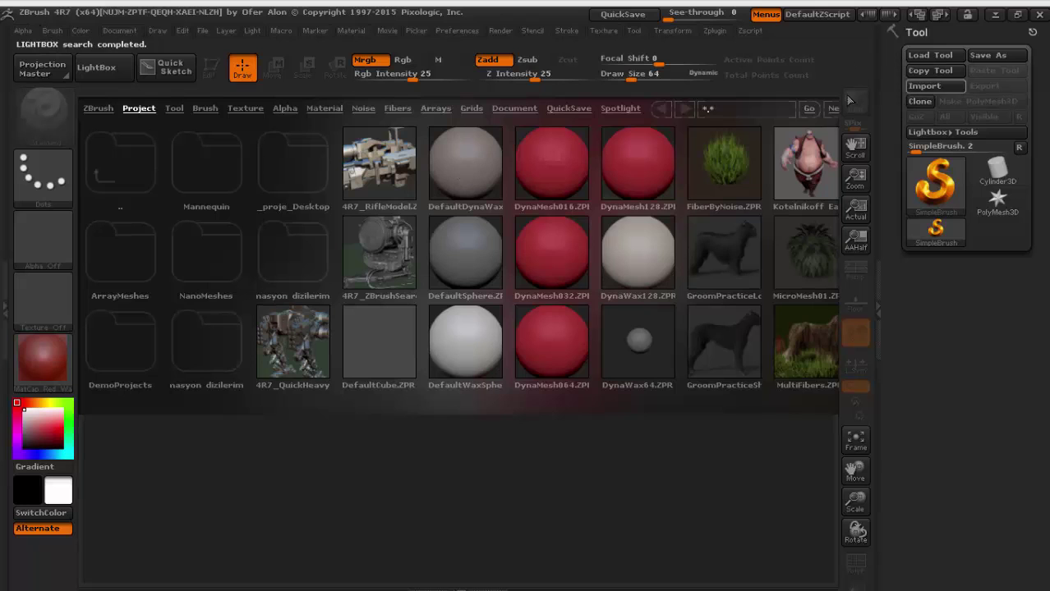
{"action": "left_click", "coordinate": [937, 87]}
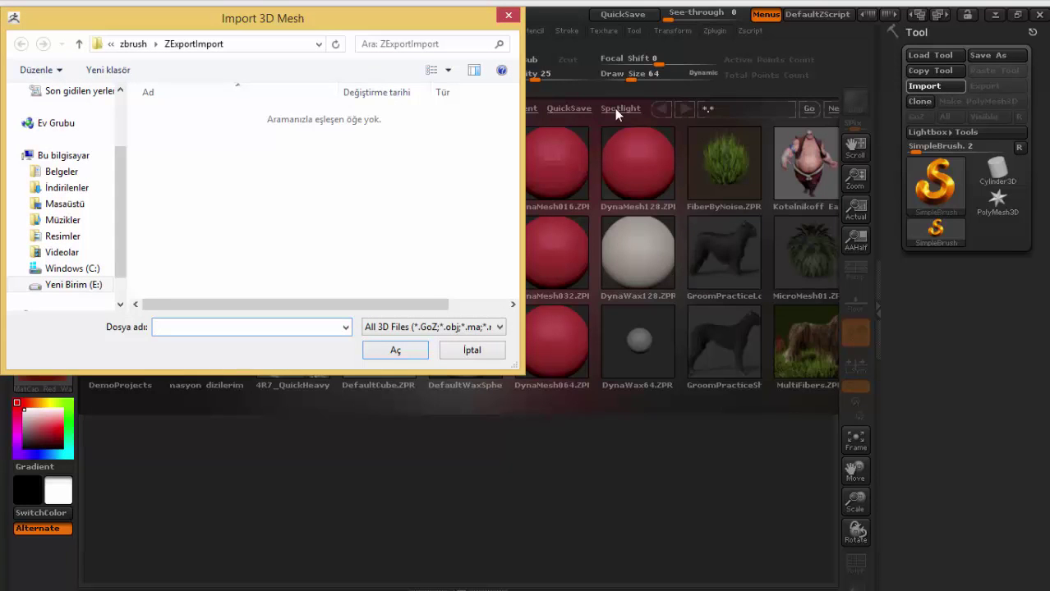
{"action": "left_click", "coordinate": [82, 206]}
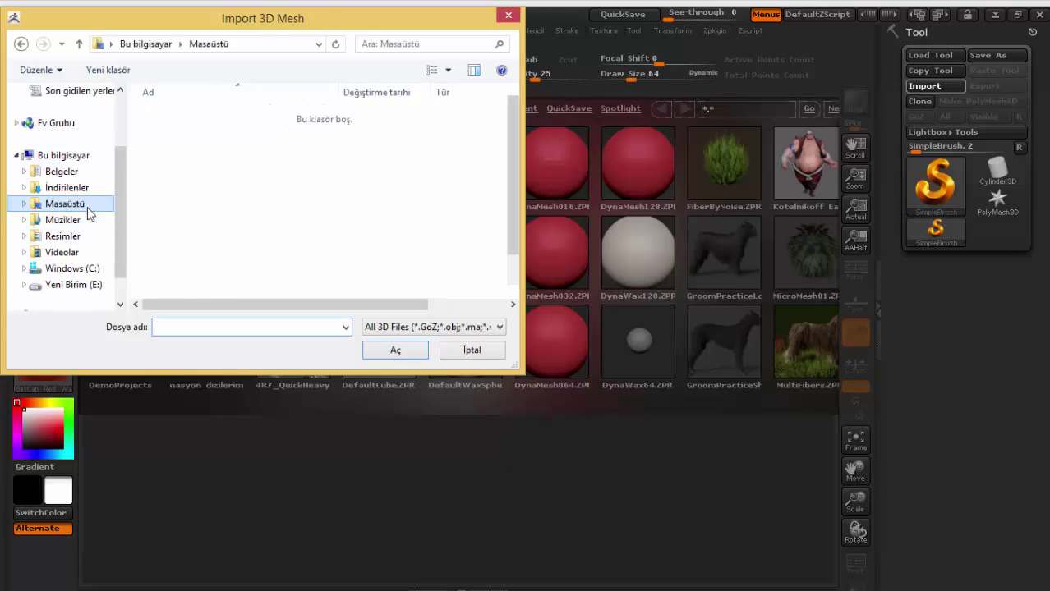
{"action": "left_click_drag", "start_coordinate": [514, 180], "coordinate": [516, 244]}
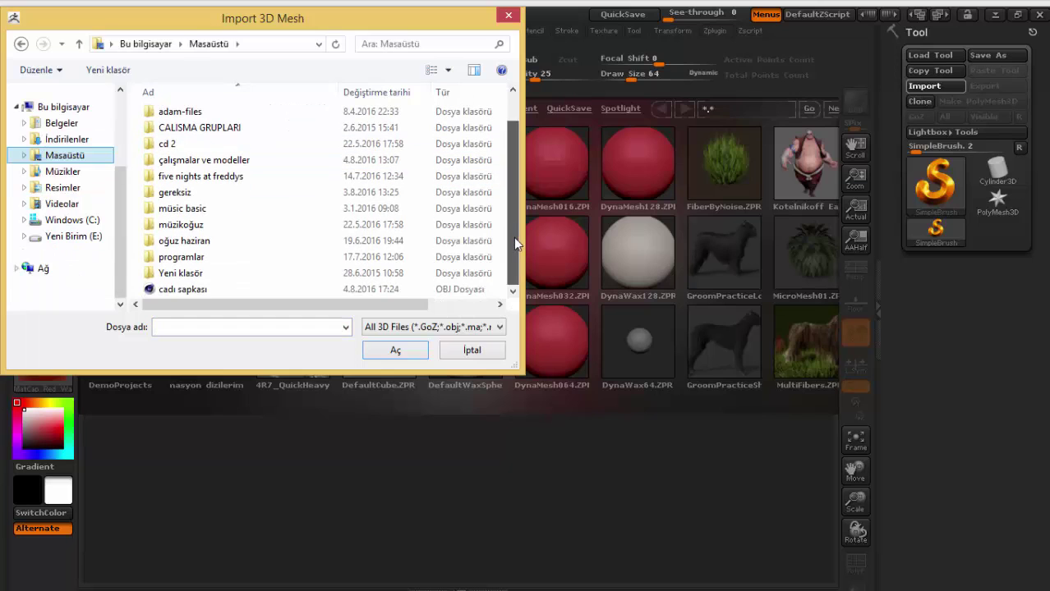
{"action": "mouse_move", "coordinate": [182, 289]}
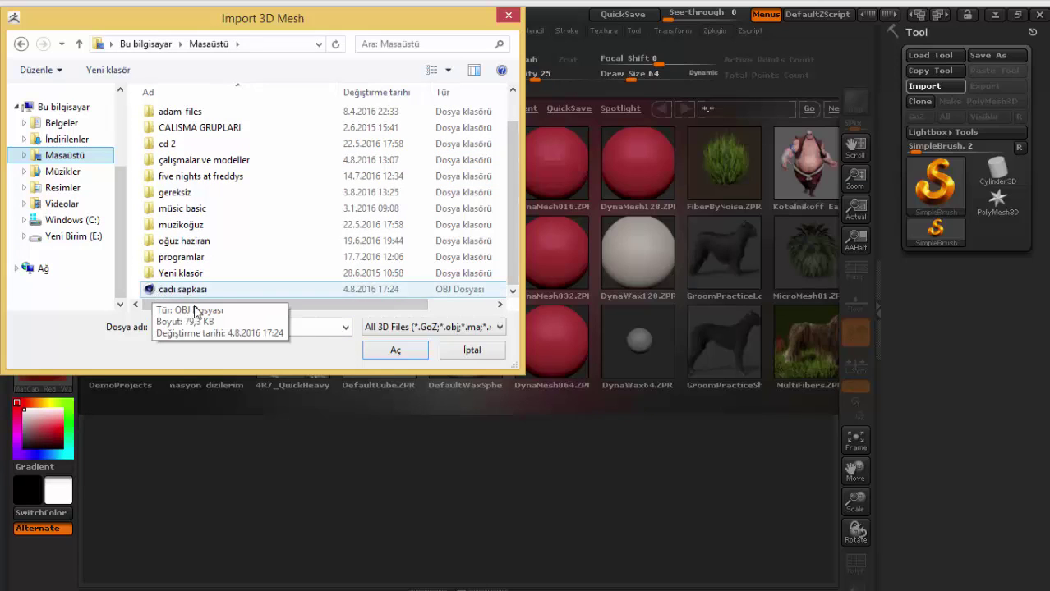
{"action": "left_click", "coordinate": [468, 292]}
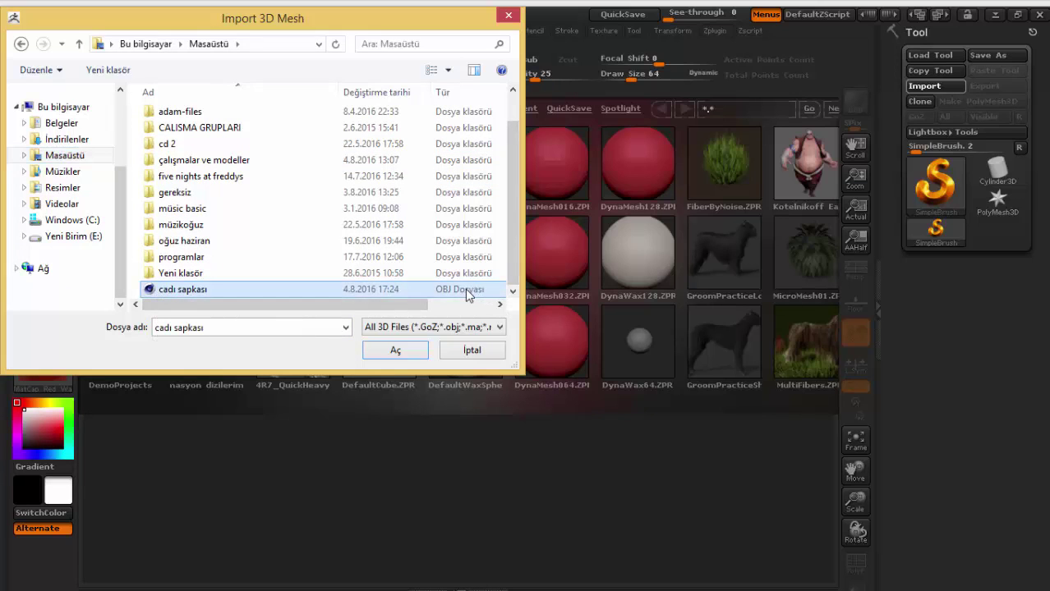
{"action": "left_click", "coordinate": [395, 351]}
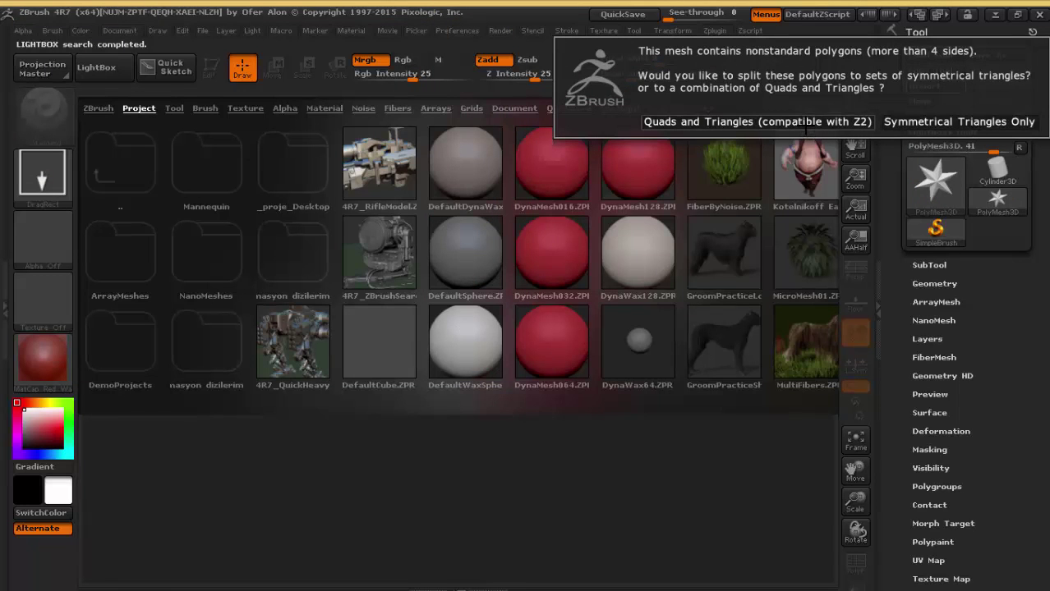
{"action": "left_click", "coordinate": [806, 123]}
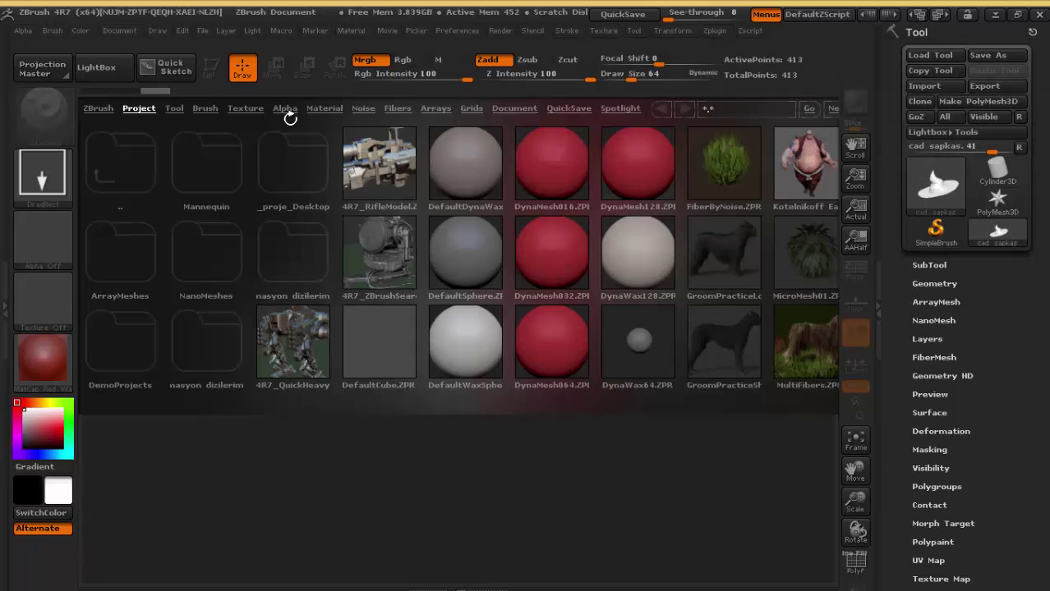
Step: Clear the canvas and re-import cadı sapkası.obj, splitting it into symmetrical triangles only
{"action": "left_click", "coordinate": [96, 68]}
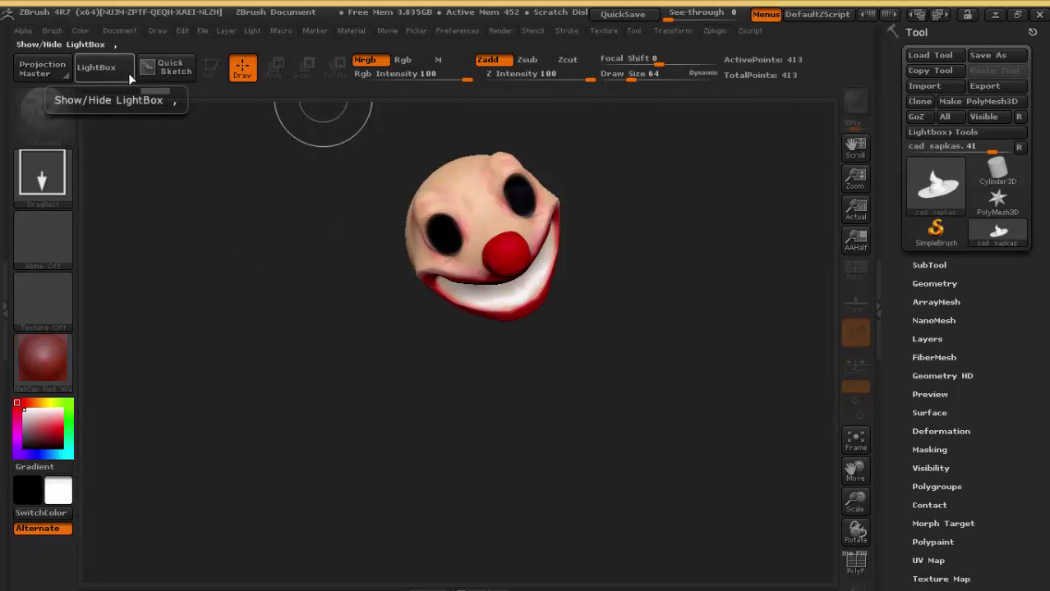
{"action": "key", "text": "ctrl+n"}
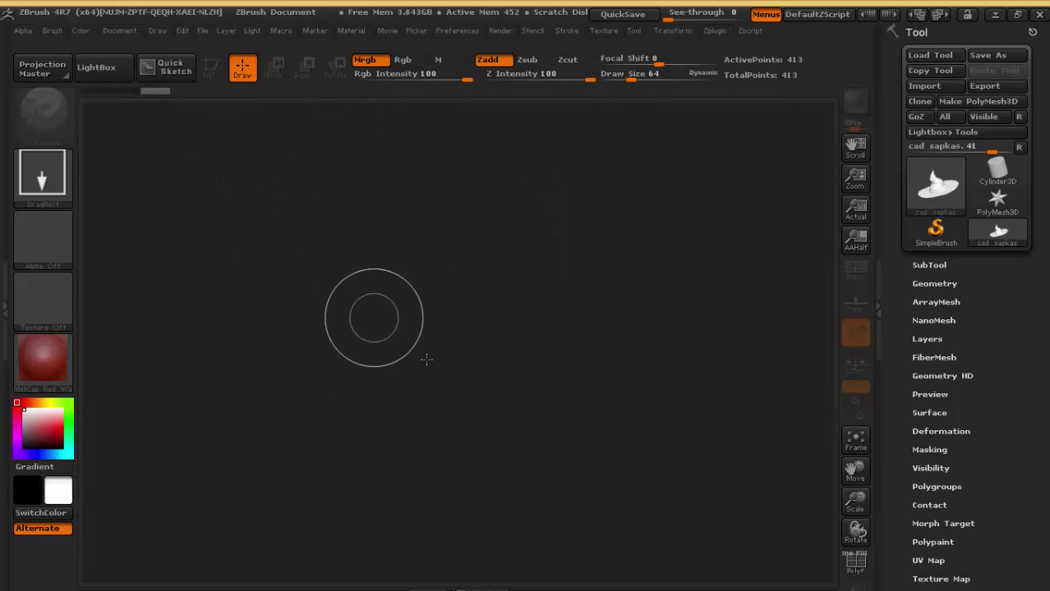
{"action": "left_click", "coordinate": [924, 86]}
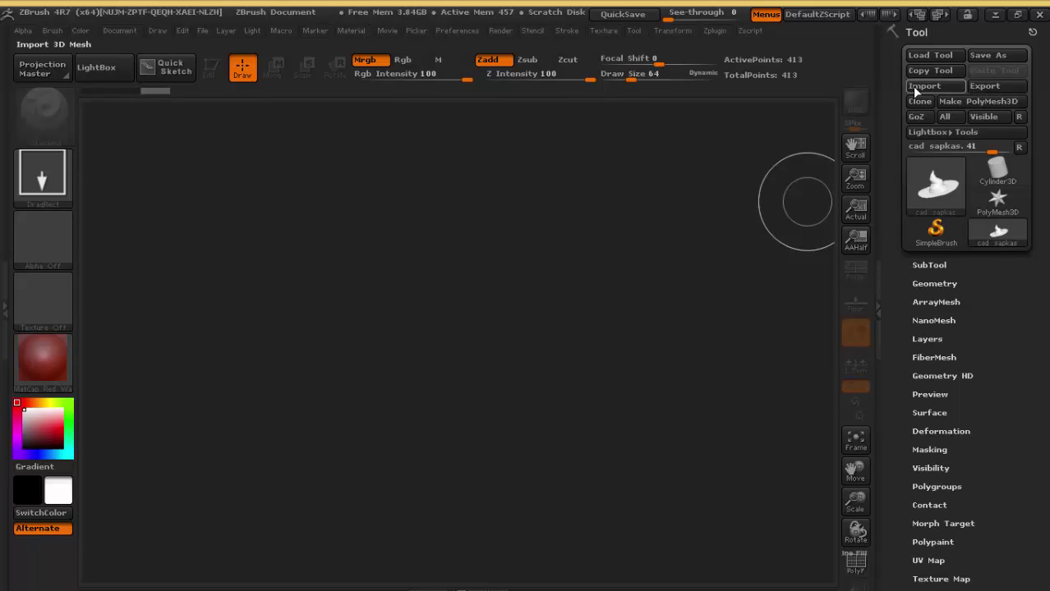
{"action": "scroll", "coordinate": [510, 172], "scroll_direction": "down", "scroll_amount": 2}
{"action": "left_click_drag", "start_coordinate": [510, 172], "coordinate": [497, 246]}
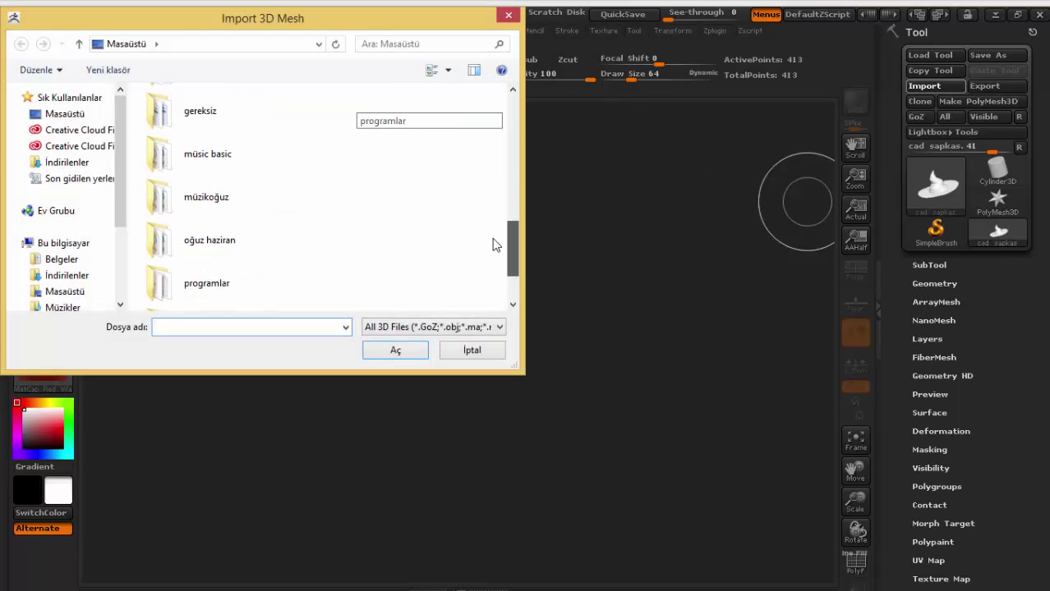
{"action": "left_click", "coordinate": [220, 293]}
{"action": "left_click", "coordinate": [395, 350]}
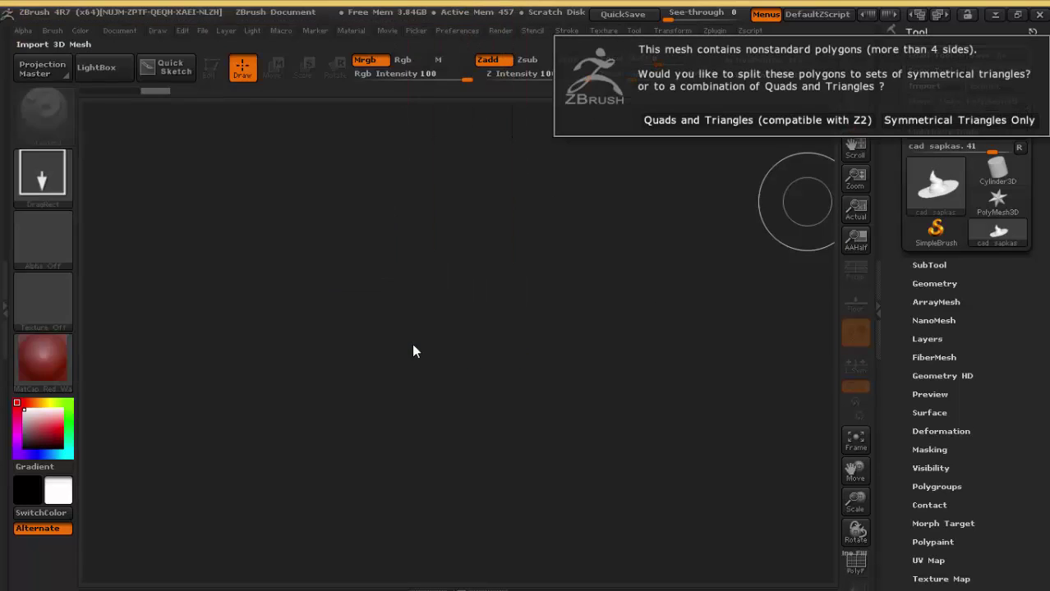
{"action": "left_click", "coordinate": [948, 122]}
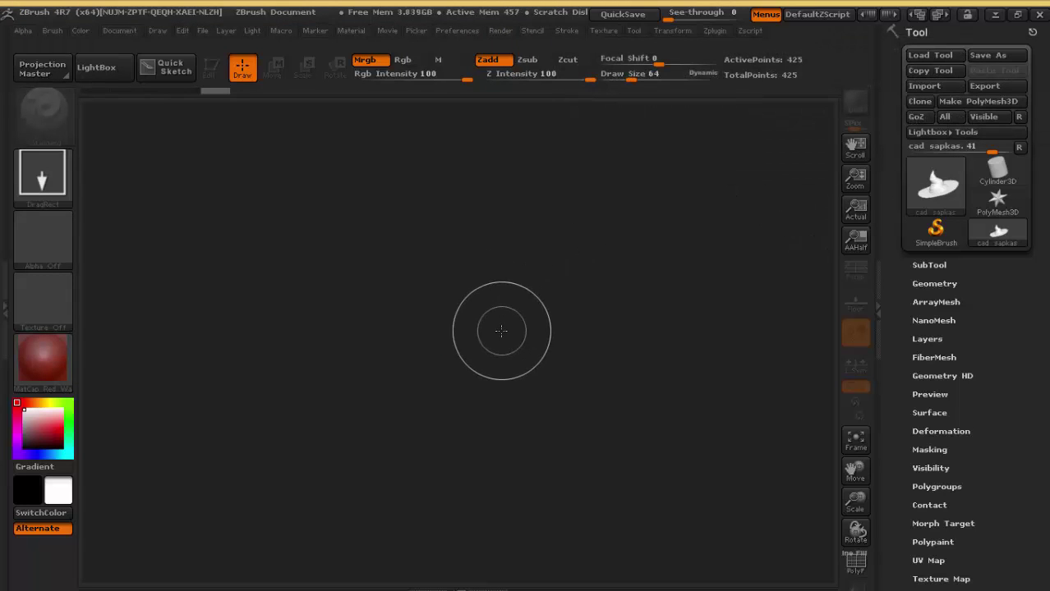
Step: Draw the hat mesh large in the centre of a freshly cleared canvas
{"action": "left_click_drag", "start_coordinate": [348, 379], "coordinate": [434, 369]}
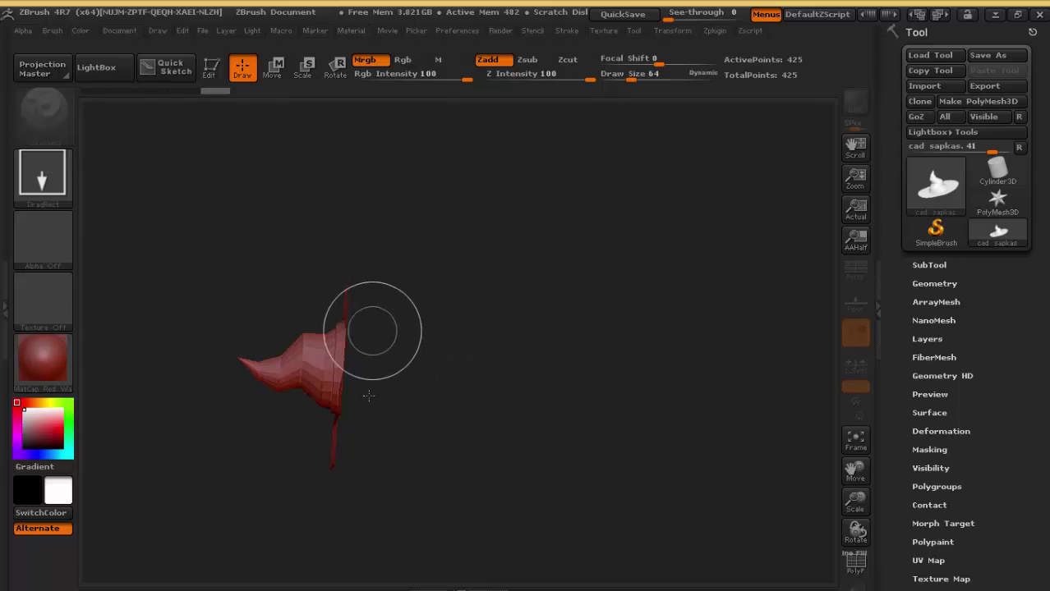
{"action": "left_click", "coordinate": [429, 384]}
{"action": "key", "text": "ctrl+n"}
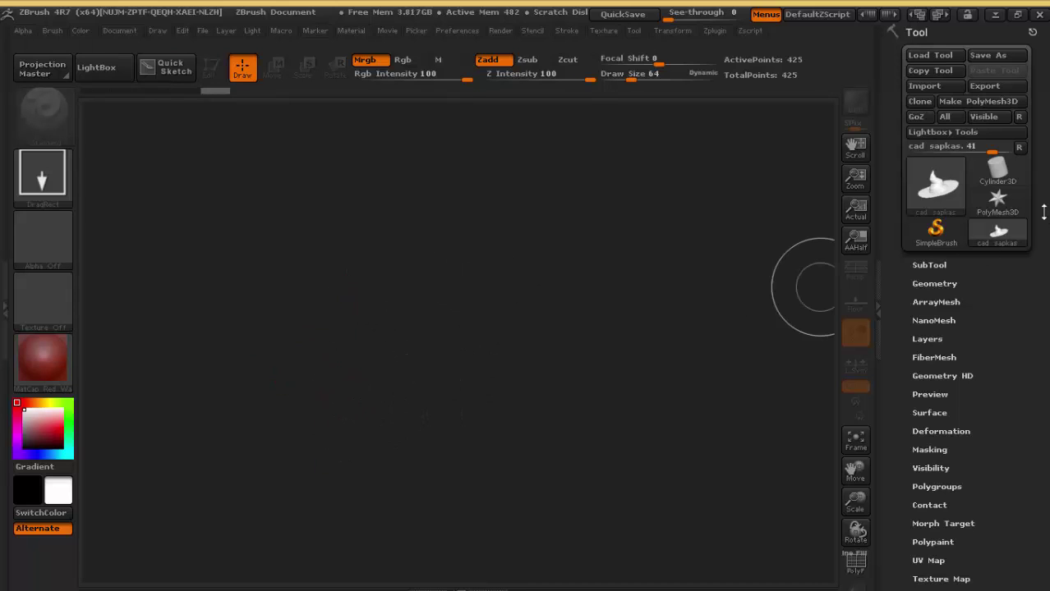
{"action": "left_click", "coordinate": [922, 212]}
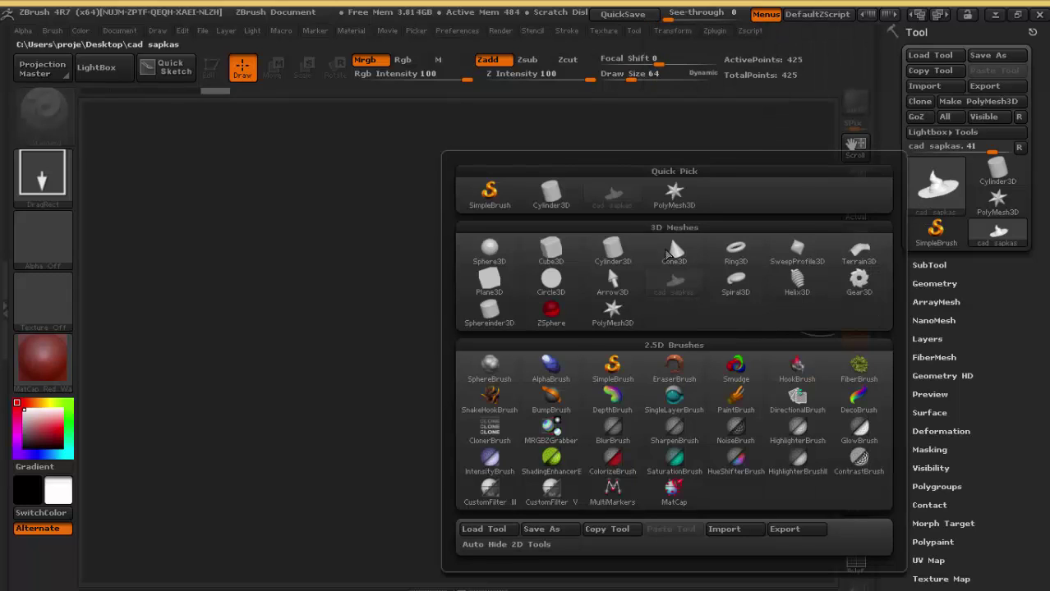
{"action": "mouse_move", "coordinate": [508, 271]}
{"action": "left_mouse_down"}
{"action": "mouse_move", "coordinate": [256, 391]}
{"action": "mouse_move", "coordinate": [546, 389]}
{"action": "mouse_move", "coordinate": [479, 432]}
{"action": "mouse_move", "coordinate": [506, 432]}
{"action": "left_mouse_up"}
Step: Enter Edit mode and turn on perspective view and the floor grid
{"action": "left_click", "coordinate": [217, 73]}
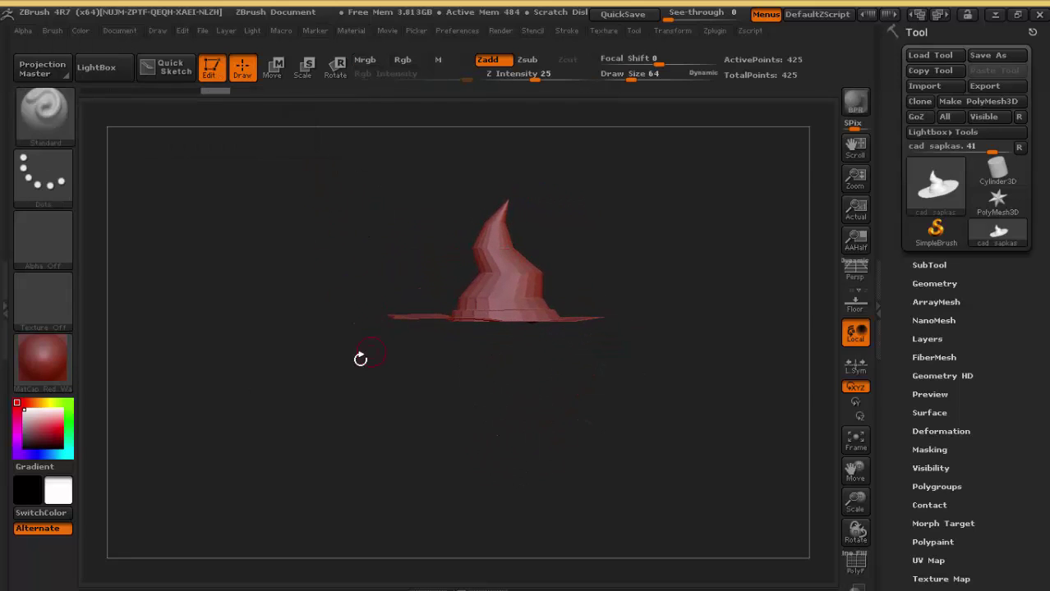
{"action": "mouse_move", "coordinate": [358, 359]}
{"action": "left_mouse_down"}
{"action": "mouse_move", "coordinate": [346, 382]}
{"action": "mouse_move", "coordinate": [343, 363]}
{"action": "left_mouse_up"}
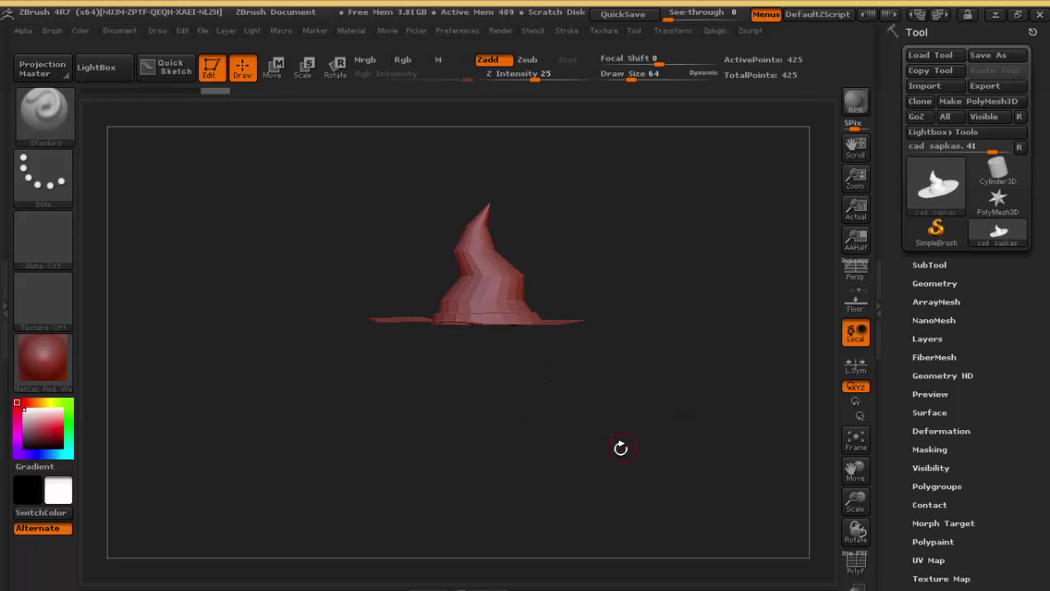
{"action": "left_click_drag", "start_coordinate": [598, 429], "coordinate": [616, 487]}
{"action": "left_click", "coordinate": [854, 278]}
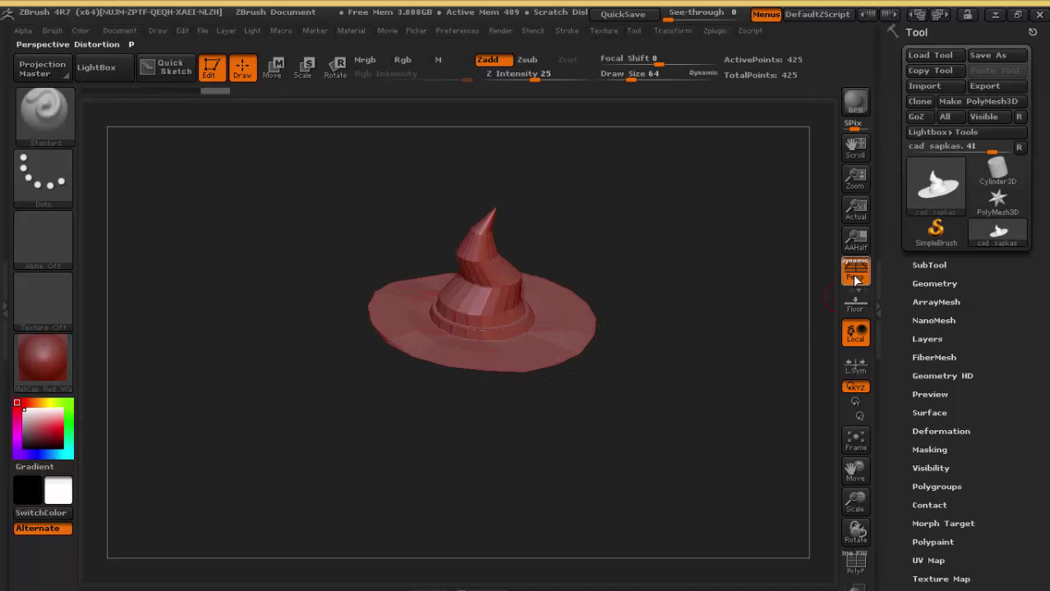
{"action": "left_click", "coordinate": [854, 296]}
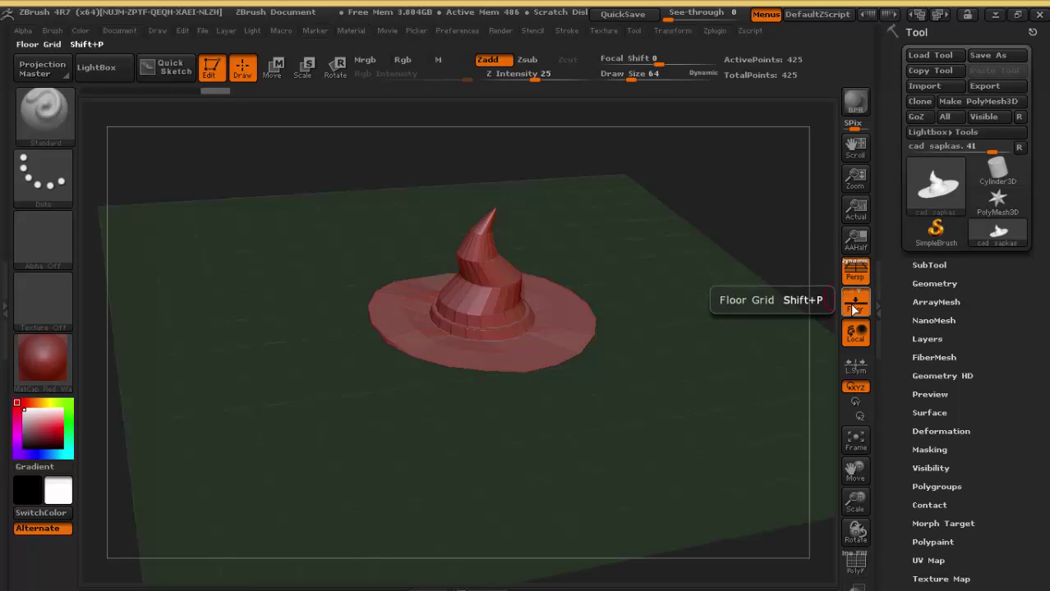
Step: Tilt the hat so its brim faces the viewer and expand Tool > Geometry
{"action": "mouse_move", "coordinate": [589, 369]}
{"action": "left_mouse_down"}
{"action": "mouse_move", "coordinate": [612, 343]}
{"action": "mouse_move", "coordinate": [538, 309]}
{"action": "left_mouse_up"}
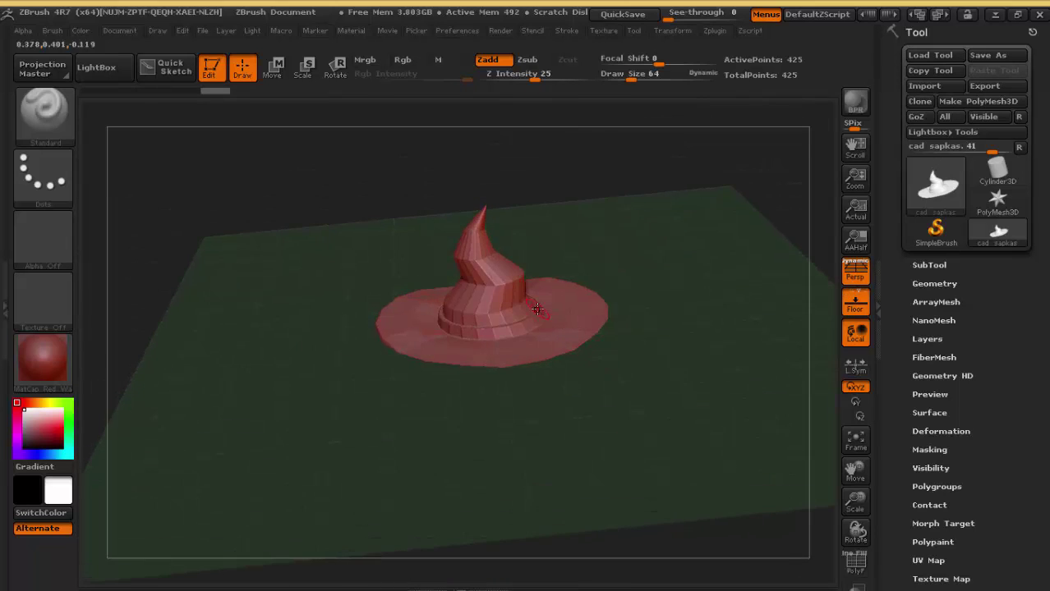
{"action": "mouse_move", "coordinate": [645, 370]}
{"action": "left_mouse_down"}
{"action": "mouse_move", "coordinate": [591, 511]}
{"action": "mouse_move", "coordinate": [623, 375]}
{"action": "left_mouse_up"}
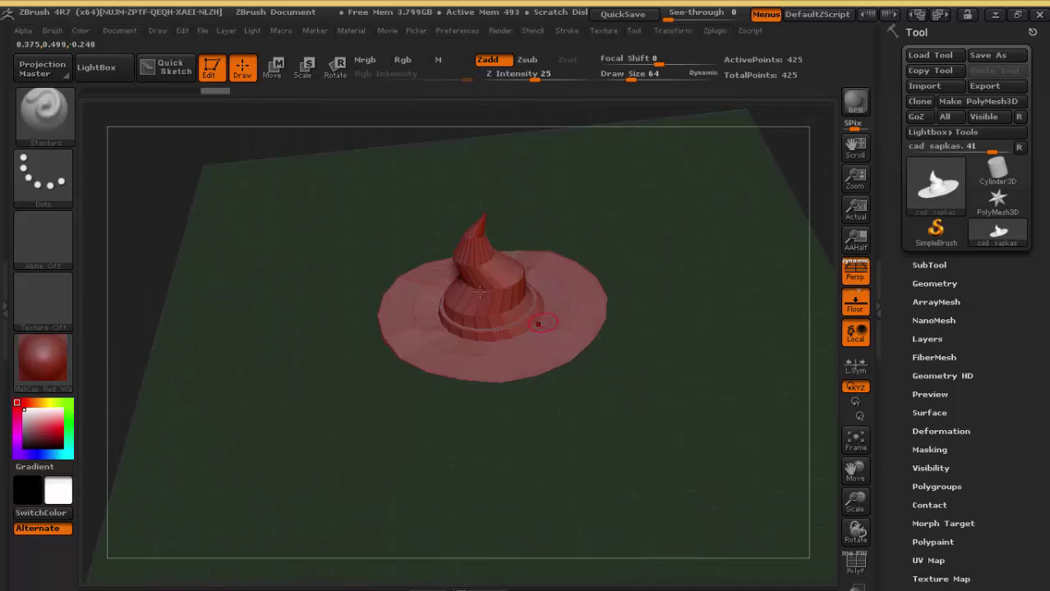
{"action": "left_click", "coordinate": [952, 282]}
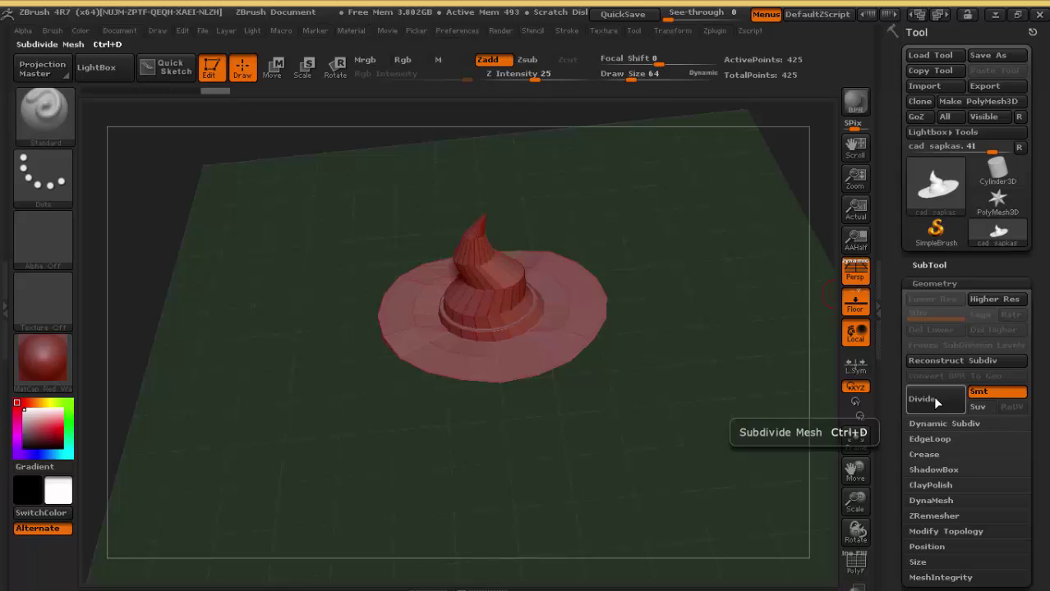
{"action": "left_click", "coordinate": [935, 400]}
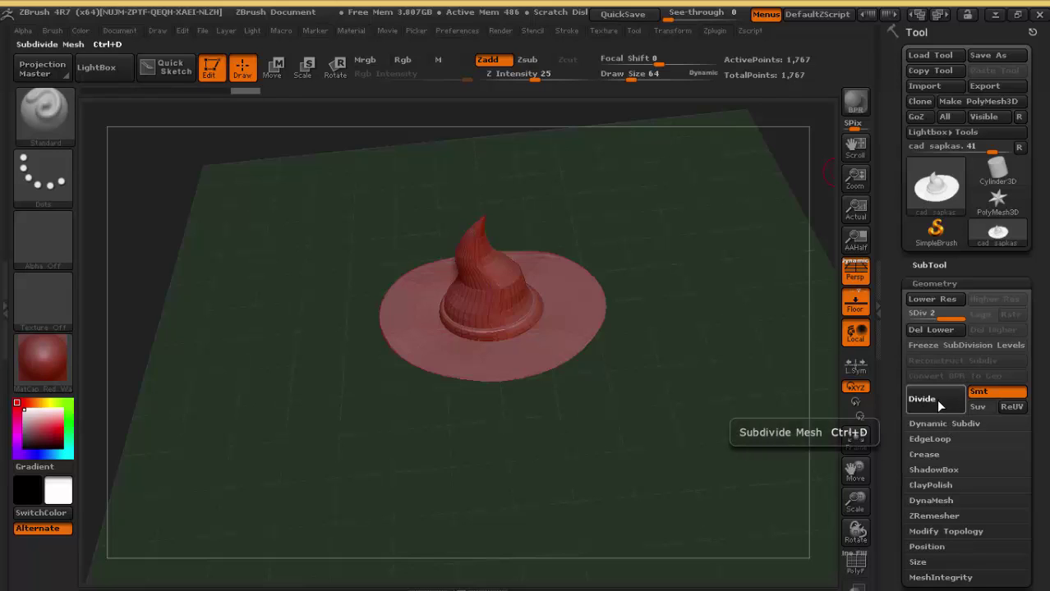
{"action": "left_click", "coordinate": [936, 399]}
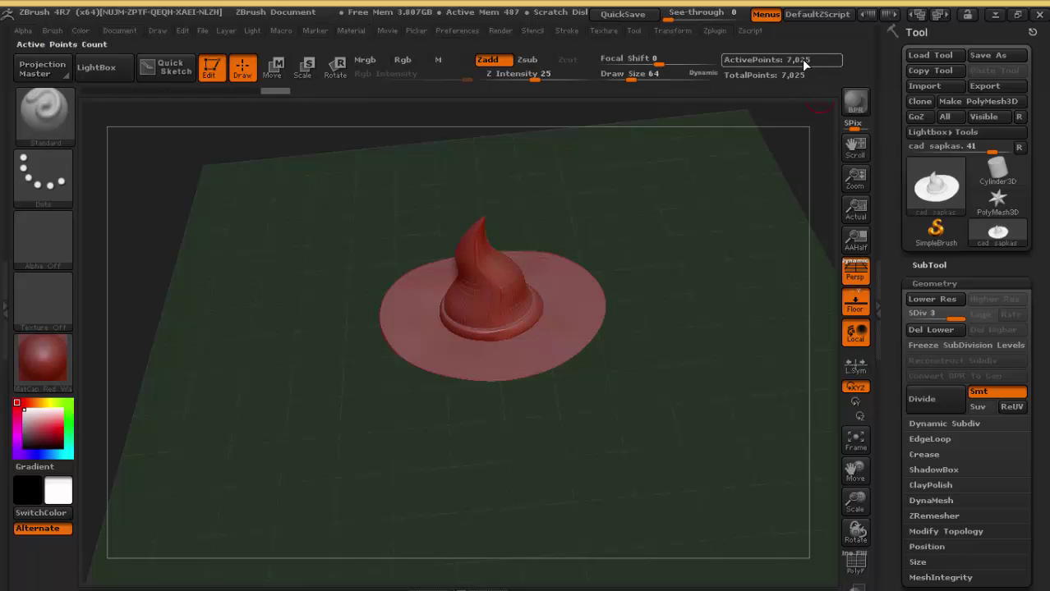
{"action": "left_click", "coordinate": [937, 401]}
{"action": "left_click", "coordinate": [936, 400]}
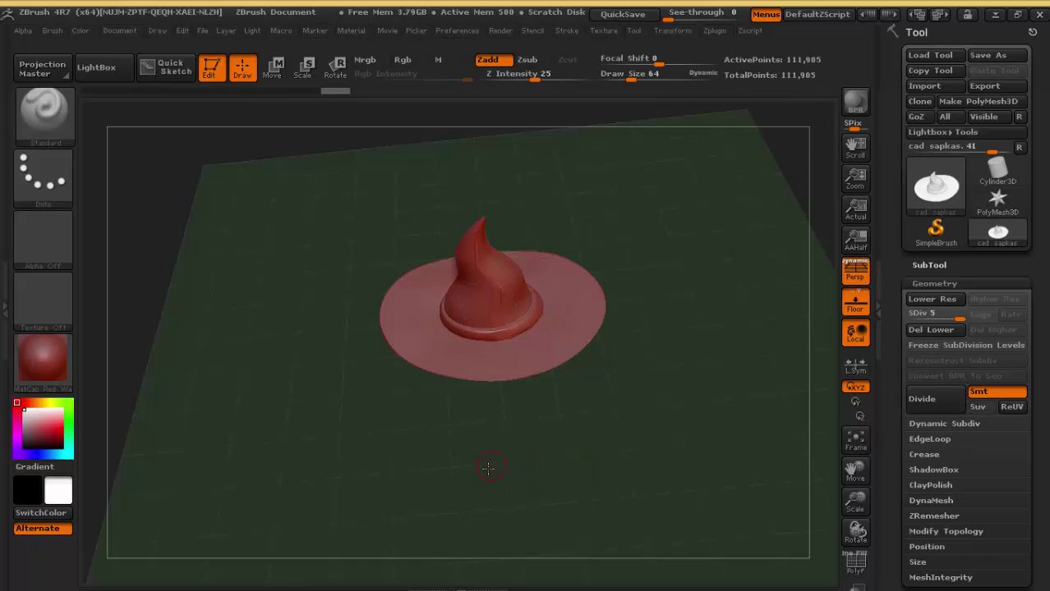
{"action": "mouse_move", "coordinate": [489, 468]}
{"action": "left_mouse_down"}
{"action": "mouse_move", "coordinate": [544, 453]}
{"action": "mouse_move", "coordinate": [797, 525]}
{"action": "left_mouse_up"}
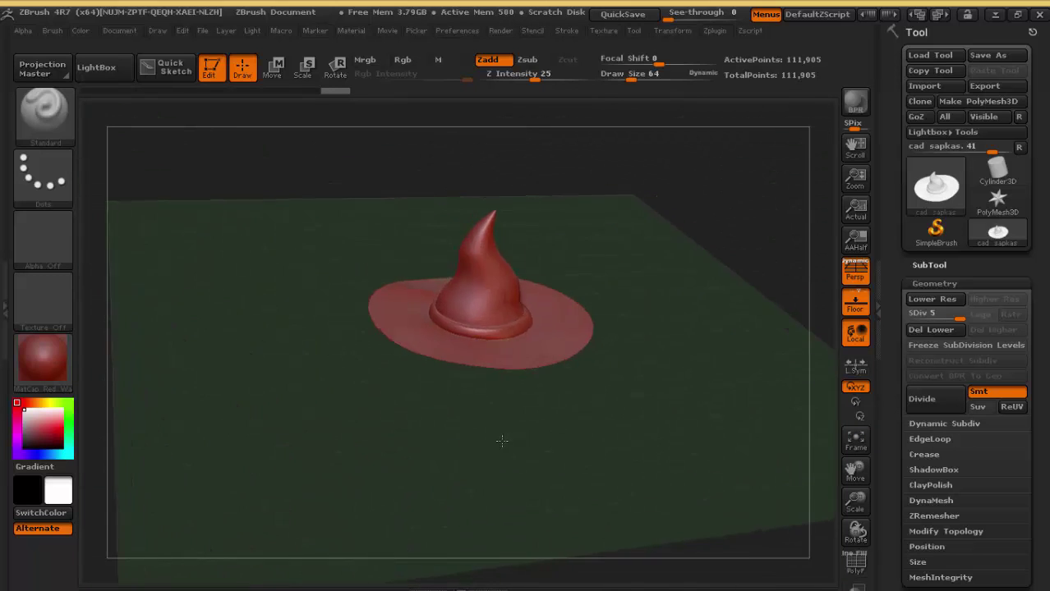
{"action": "left_click_drag", "start_coordinate": [858, 502], "coordinate": [857, 444]}
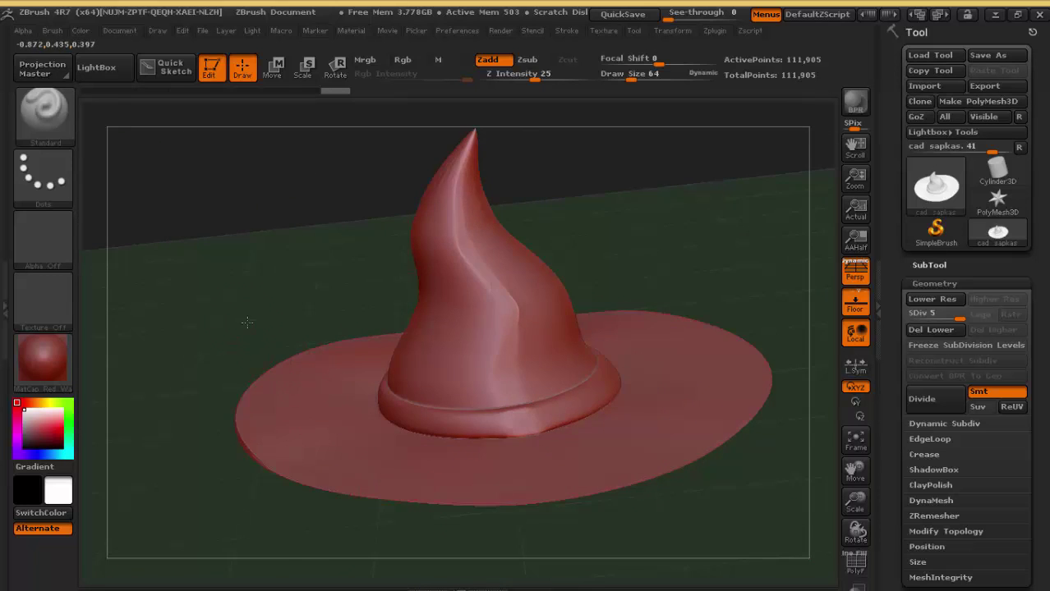
{"action": "left_click_drag", "start_coordinate": [248, 328], "coordinate": [216, 272]}
Step: Switch to the Dam_Standard brush, discard a trial groove, and set Draw Size to 17
{"action": "left_click", "coordinate": [52, 130]}
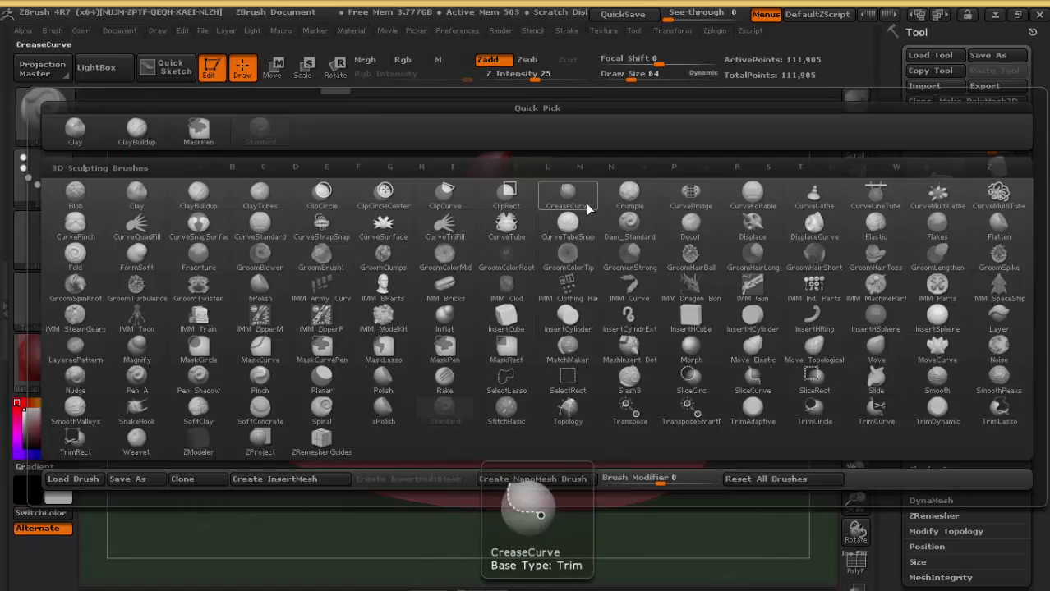
{"action": "left_click", "coordinate": [628, 222]}
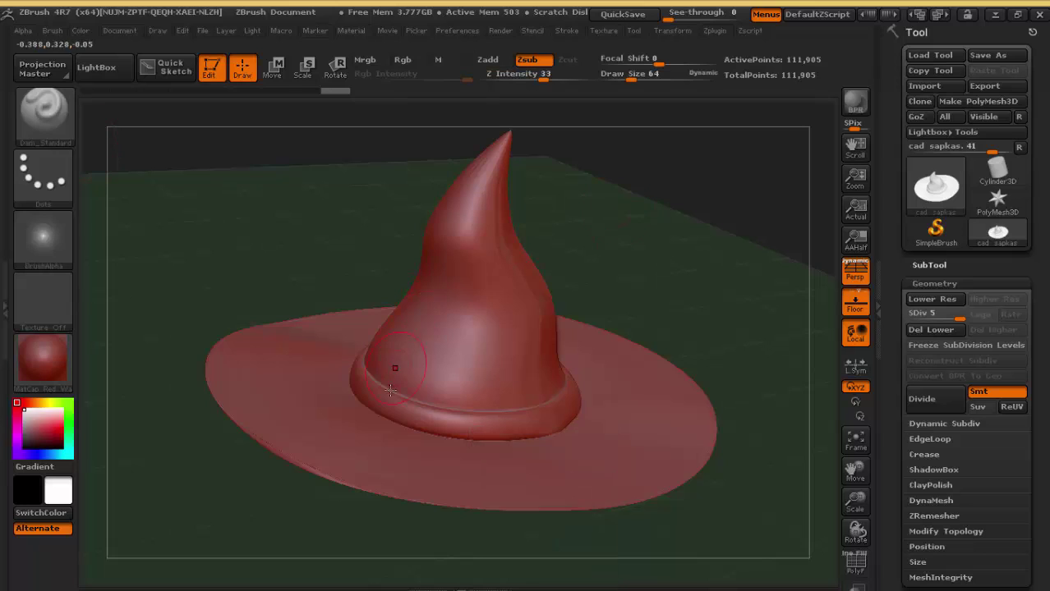
{"action": "left_click_drag", "start_coordinate": [421, 344], "coordinate": [533, 324]}
{"action": "key", "text": "ctrl+z"}
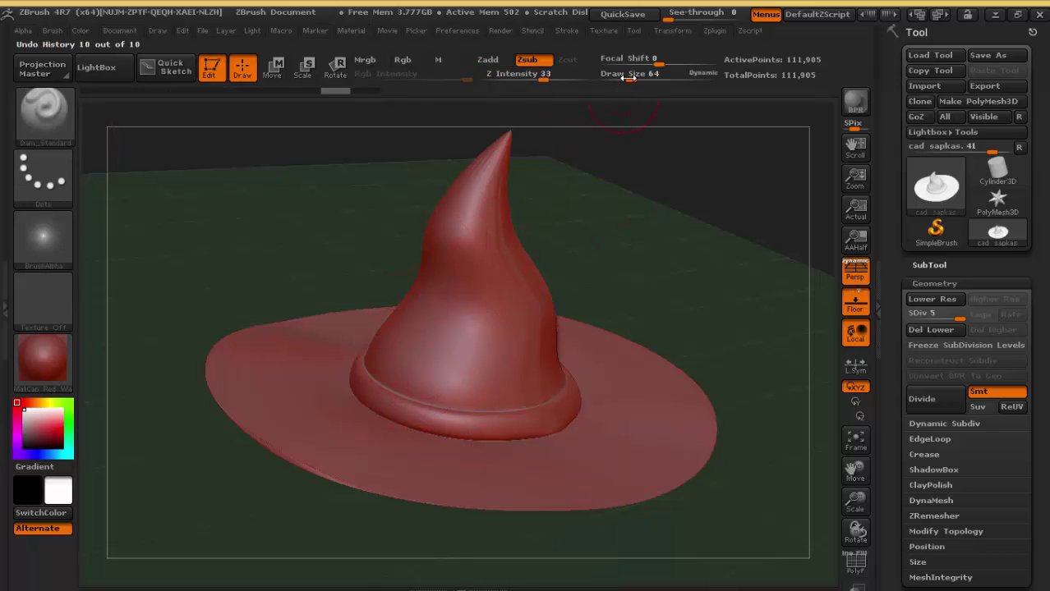
{"action": "left_click_drag", "start_coordinate": [627, 77], "coordinate": [616, 76]}
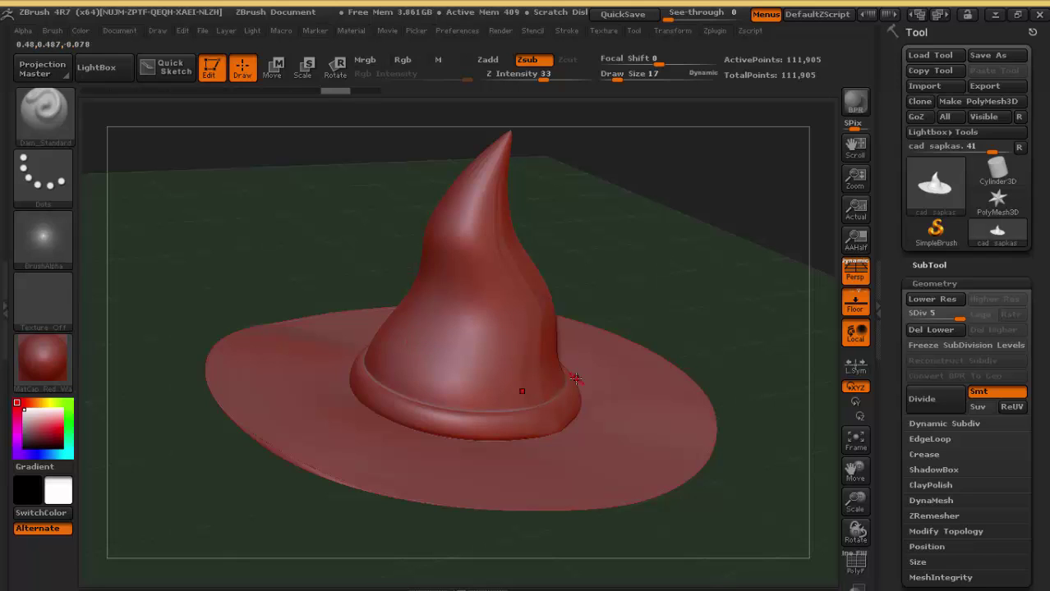
Step: Carve several thin creases and crack lines across the cone front and near its tip
{"action": "mouse_move", "coordinate": [448, 310]}
{"action": "left_mouse_down"}
{"action": "mouse_move", "coordinate": [472, 361]}
{"action": "mouse_move", "coordinate": [481, 286]}
{"action": "left_mouse_up"}
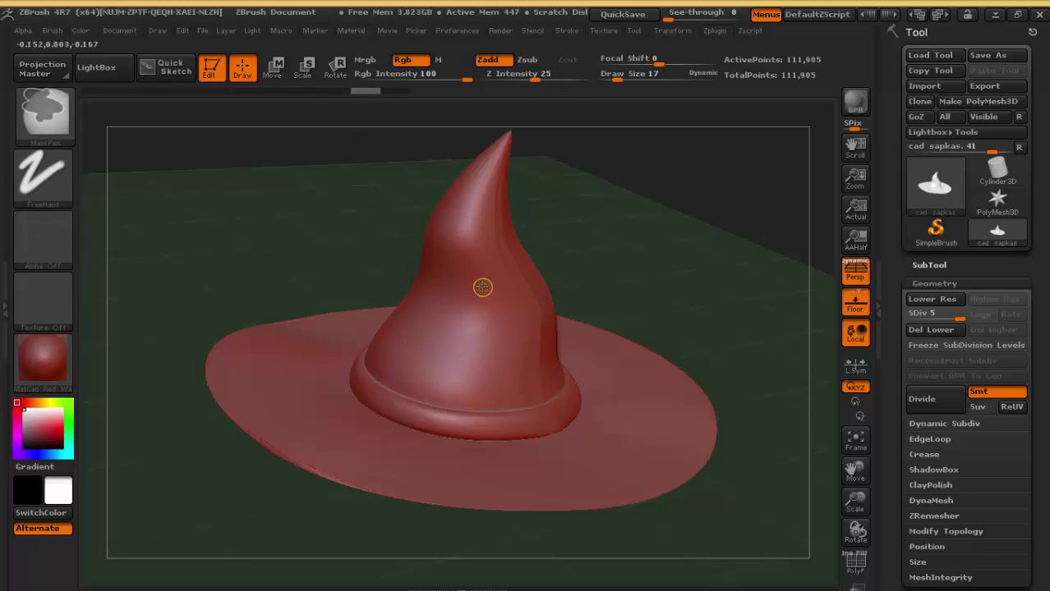
{"action": "key", "text": "ctrl+z"}
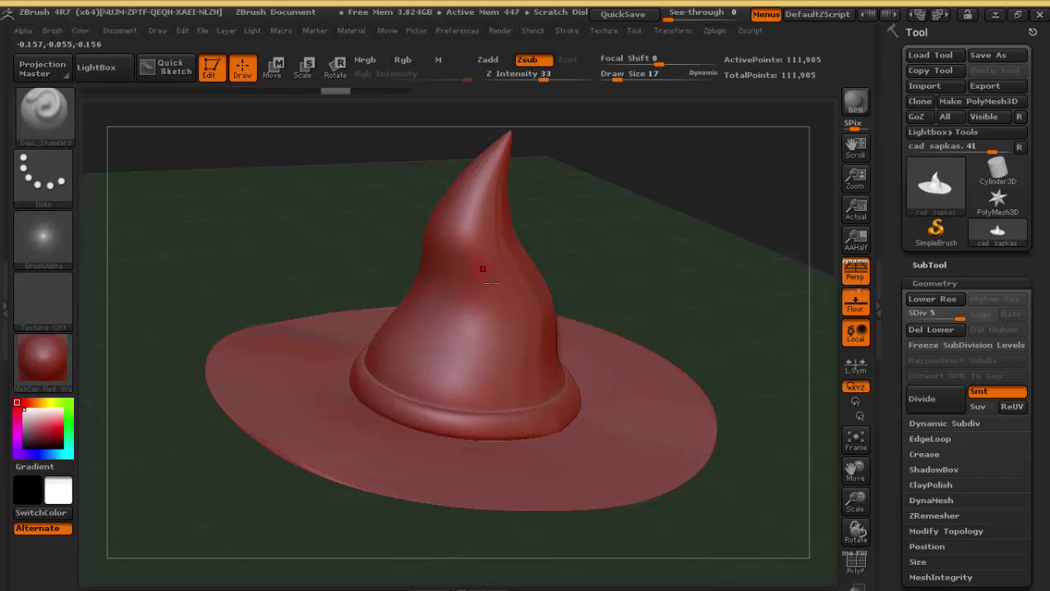
{"action": "left_click_drag", "start_coordinate": [496, 313], "coordinate": [474, 370]}
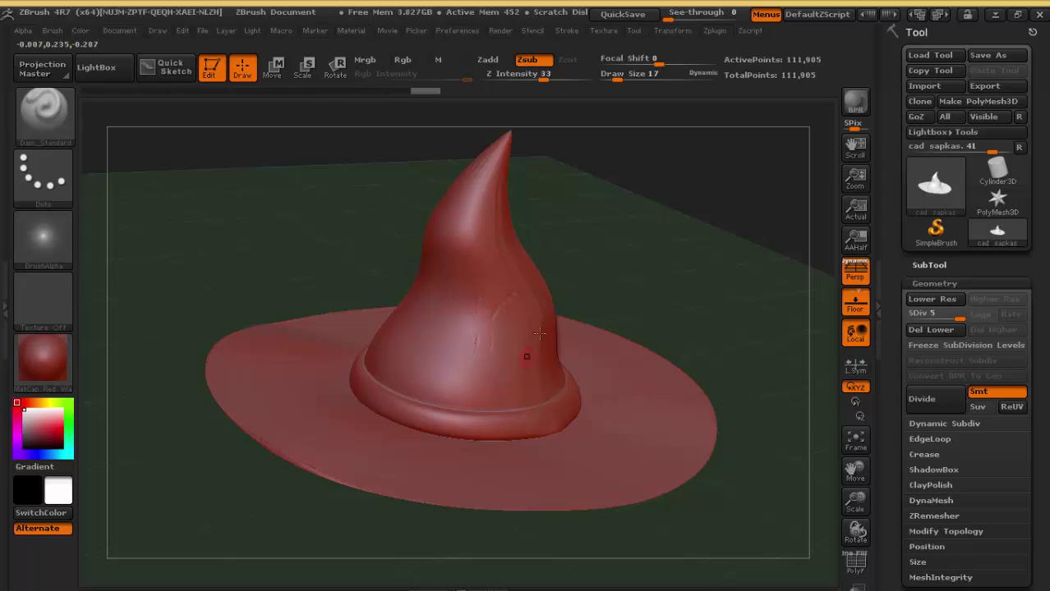
{"action": "left_click_drag", "start_coordinate": [551, 392], "coordinate": [511, 344]}
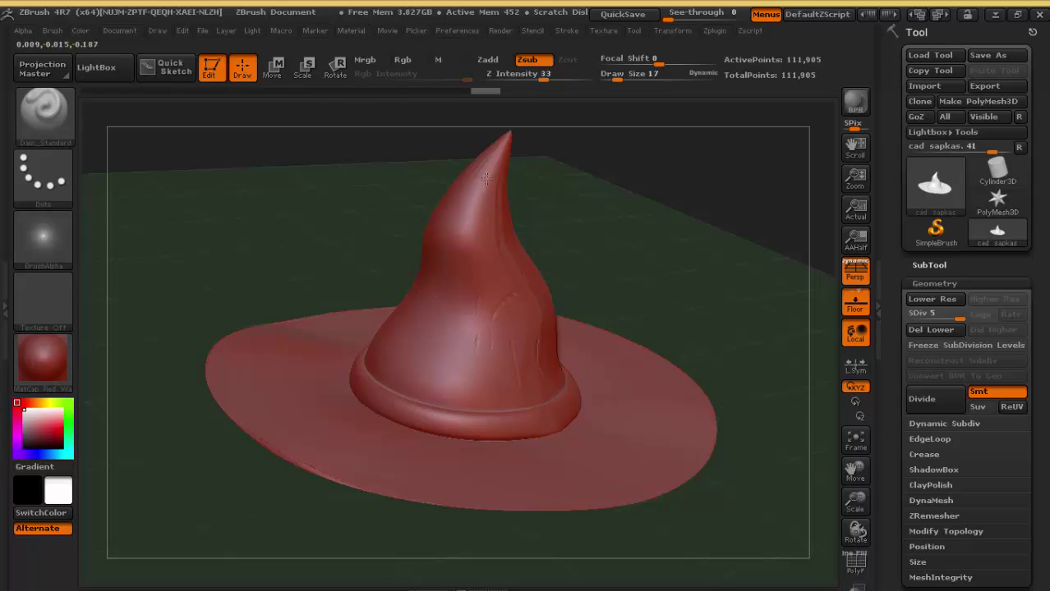
{"action": "left_click_drag", "start_coordinate": [487, 179], "coordinate": [465, 200]}
{"action": "left_click_drag", "start_coordinate": [511, 279], "coordinate": [601, 343]}
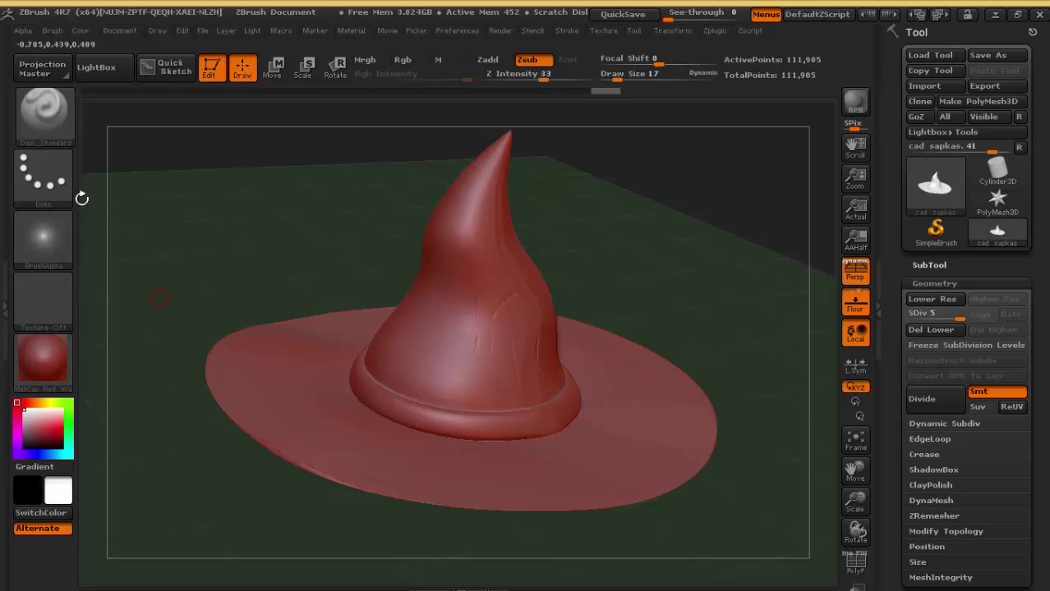
{"action": "left_click", "coordinate": [43, 124]}
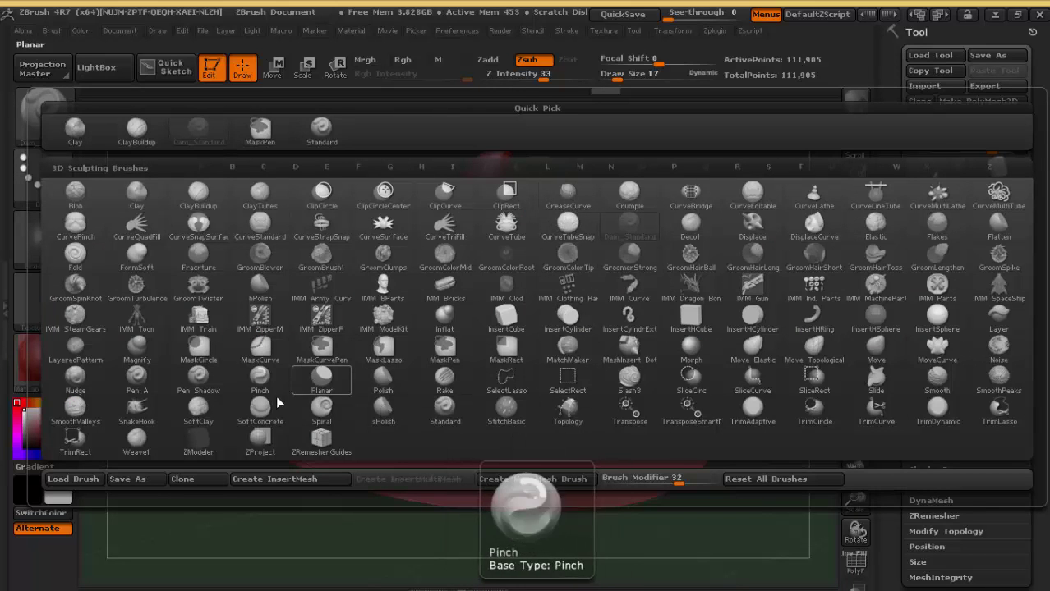
{"action": "left_click", "coordinate": [325, 144]}
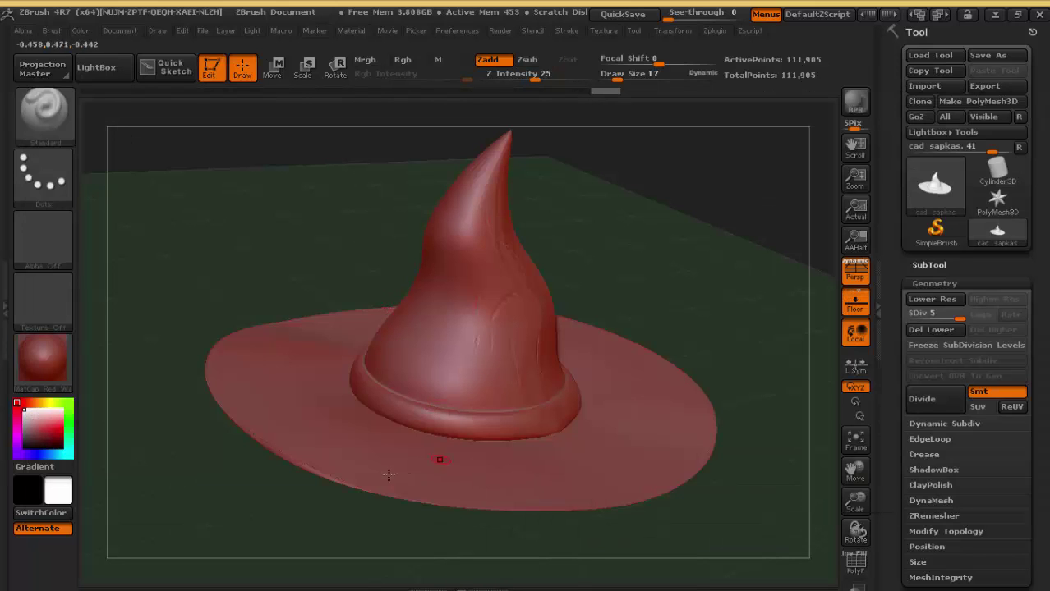
{"action": "mouse_move", "coordinate": [281, 509]}
{"action": "left_mouse_down"}
{"action": "mouse_move", "coordinate": [319, 520]}
{"action": "mouse_move", "coordinate": [298, 486]}
{"action": "mouse_move", "coordinate": [427, 501]}
{"action": "left_mouse_up"}
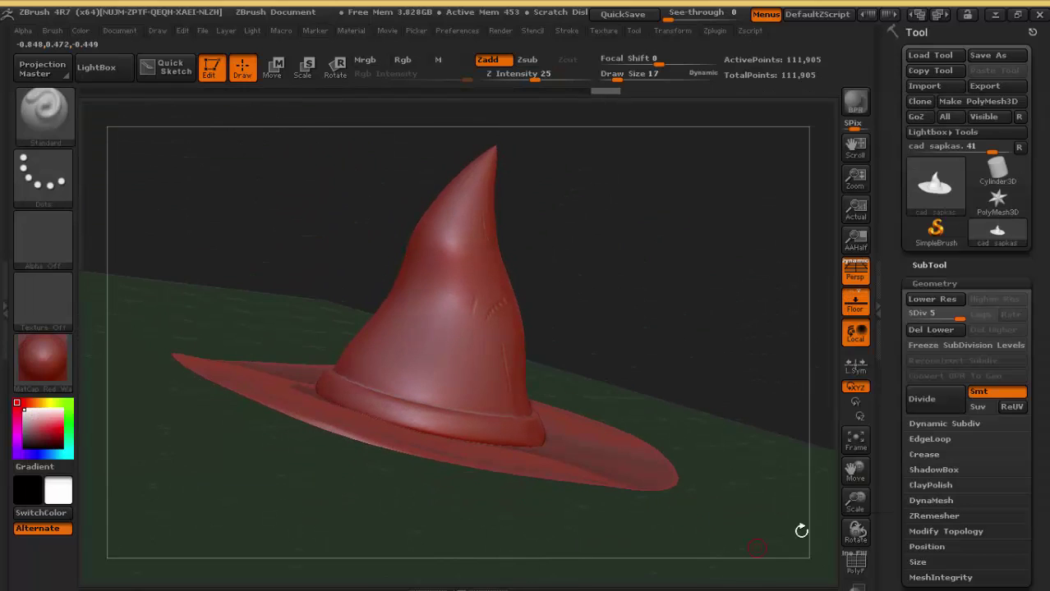
{"action": "left_click_drag", "start_coordinate": [855, 502], "coordinate": [795, 461]}
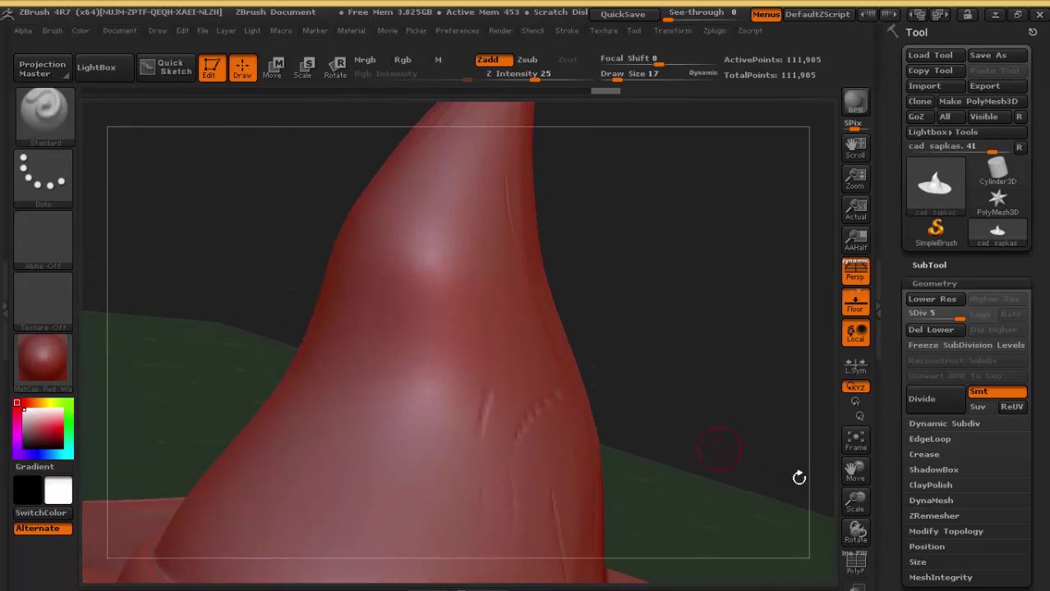
{"action": "left_click_drag", "start_coordinate": [855, 475], "coordinate": [933, 353]}
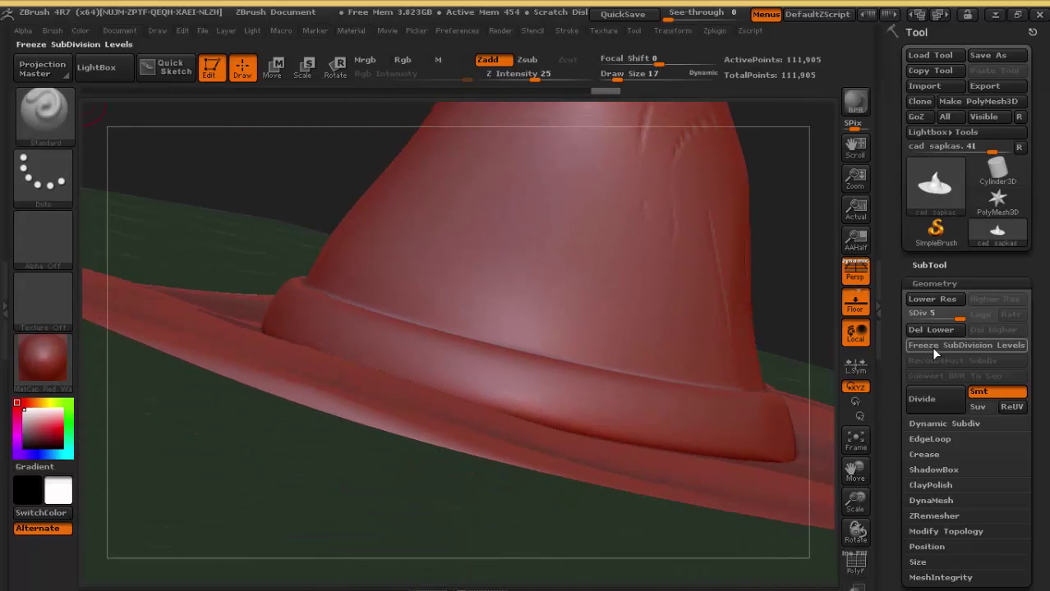
{"action": "mouse_move", "coordinate": [492, 362]}
{"action": "left_mouse_down"}
{"action": "mouse_move", "coordinate": [489, 374]}
{"action": "mouse_move", "coordinate": [412, 376]}
{"action": "left_mouse_up"}
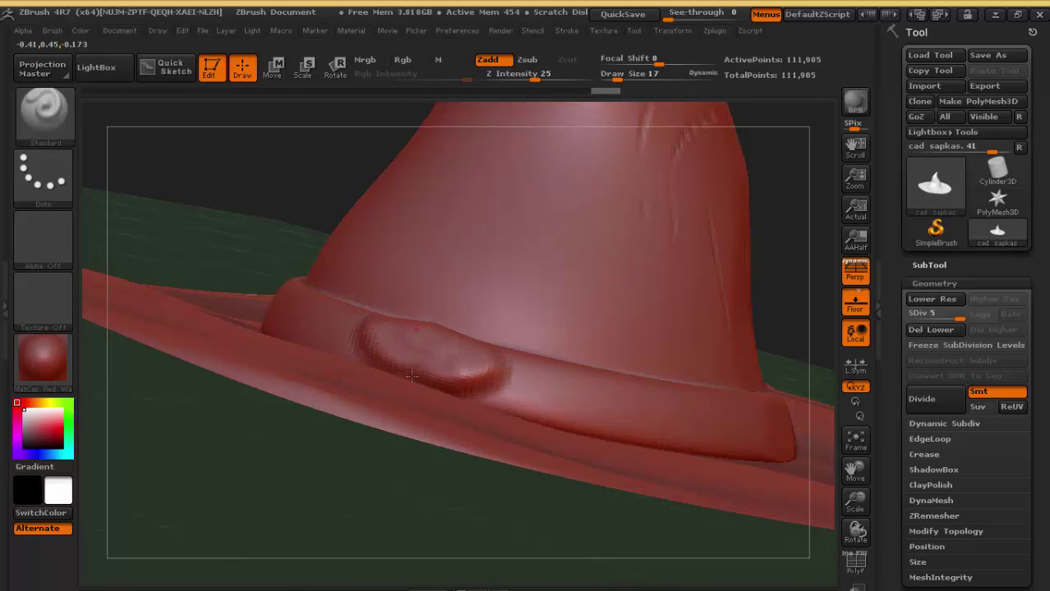
{"action": "left_click_drag", "start_coordinate": [393, 343], "coordinate": [403, 343], "text": "shift"}
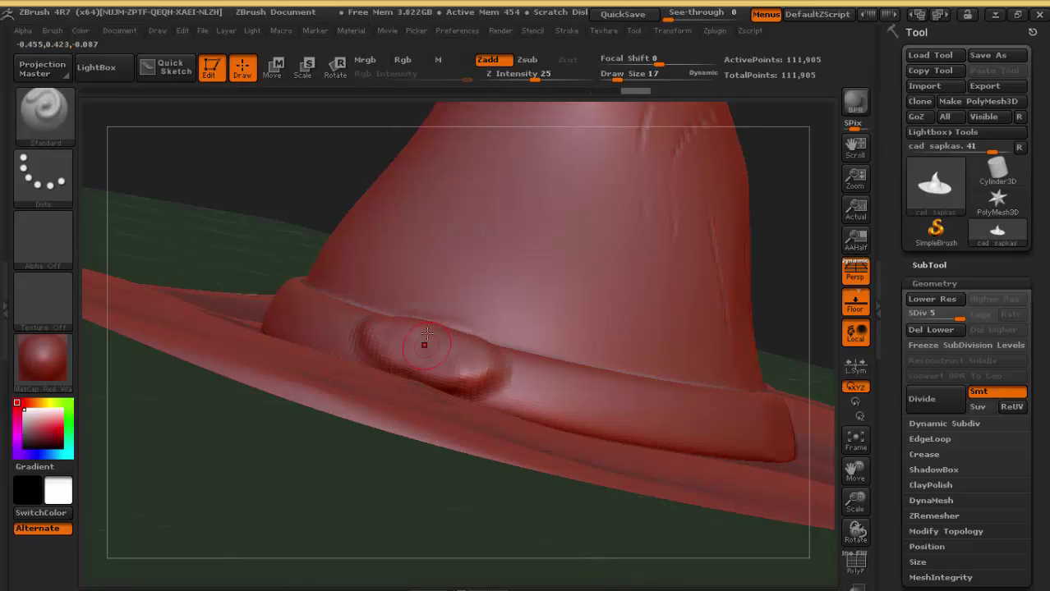
{"action": "left_click_drag", "start_coordinate": [299, 493], "coordinate": [264, 521]}
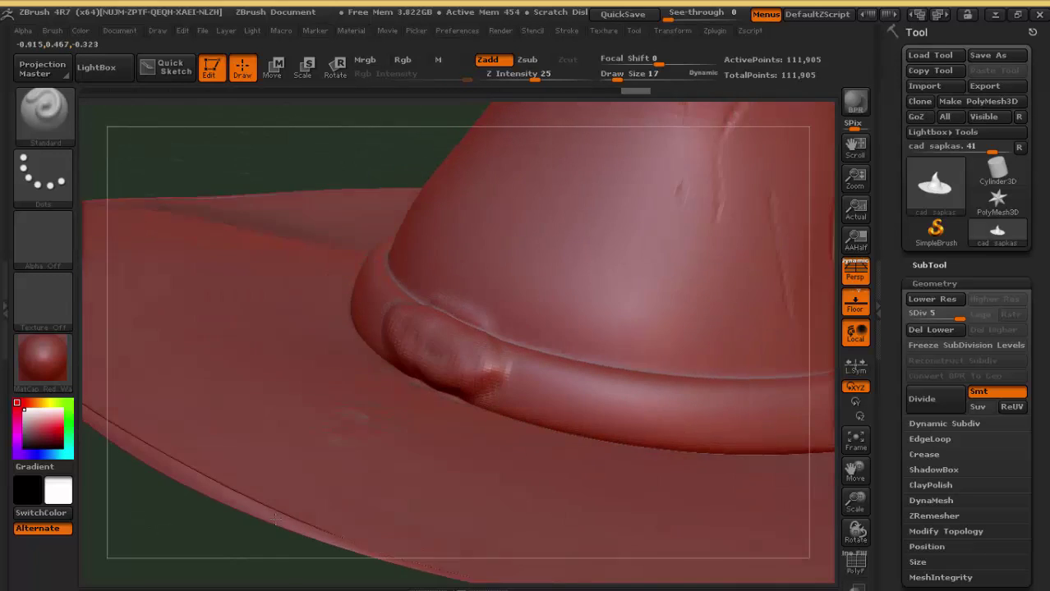
{"action": "key", "text": "ctrl+z"}
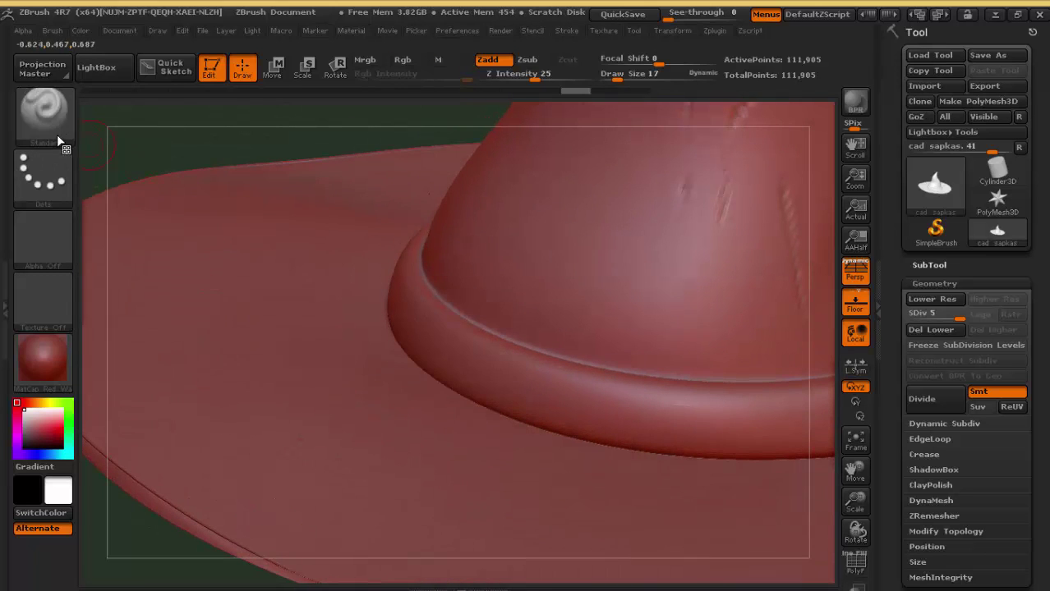
Step: With the Magnify brush, inflate and round the bump where the band meets the brim
{"action": "left_click", "coordinate": [43, 113]}
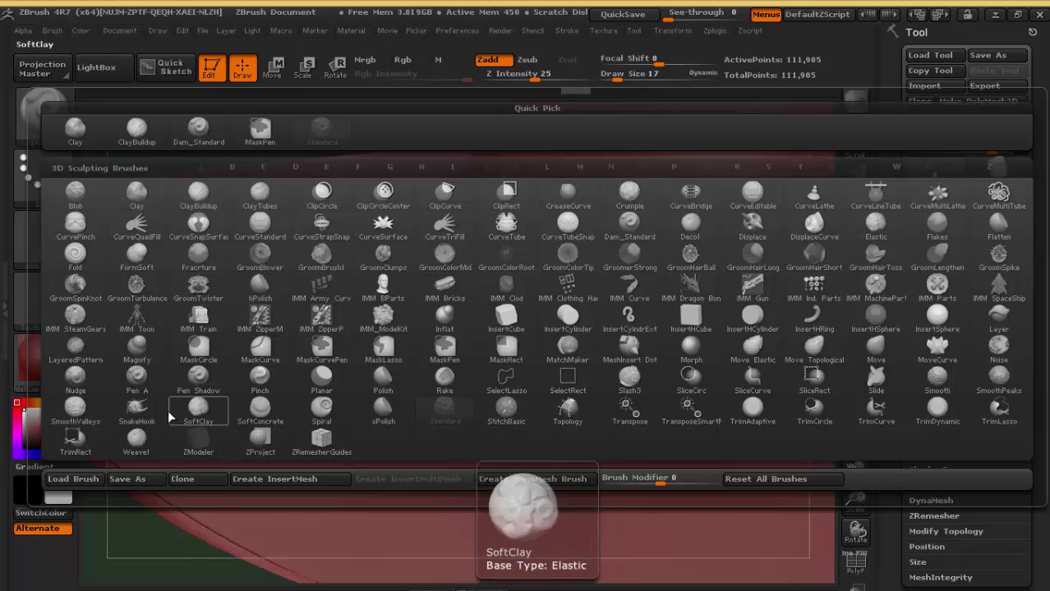
{"action": "left_click", "coordinate": [136, 362]}
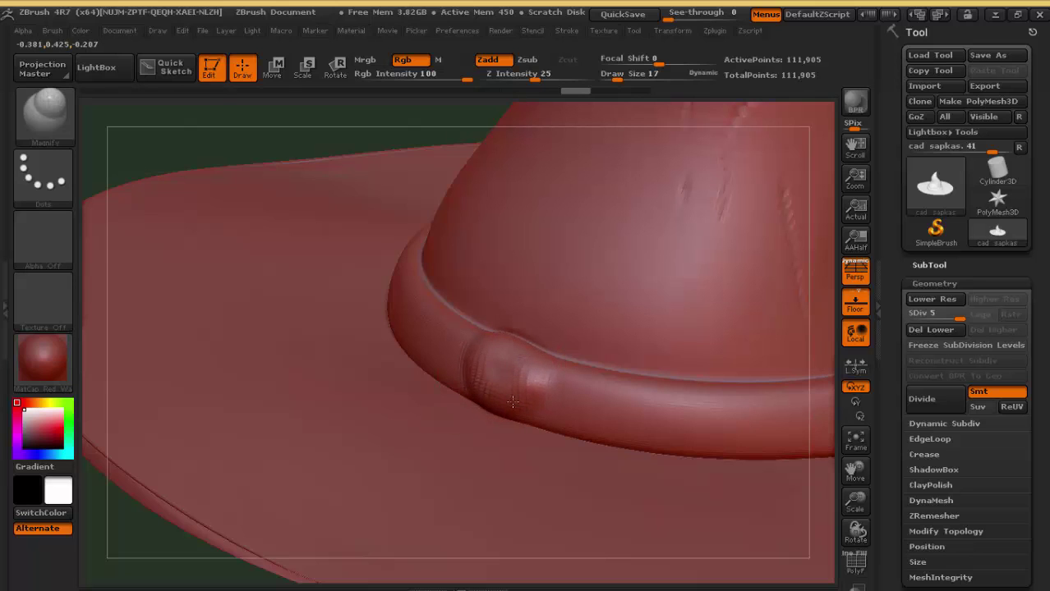
{"action": "left_click_drag", "start_coordinate": [512, 402], "coordinate": [524, 332]}
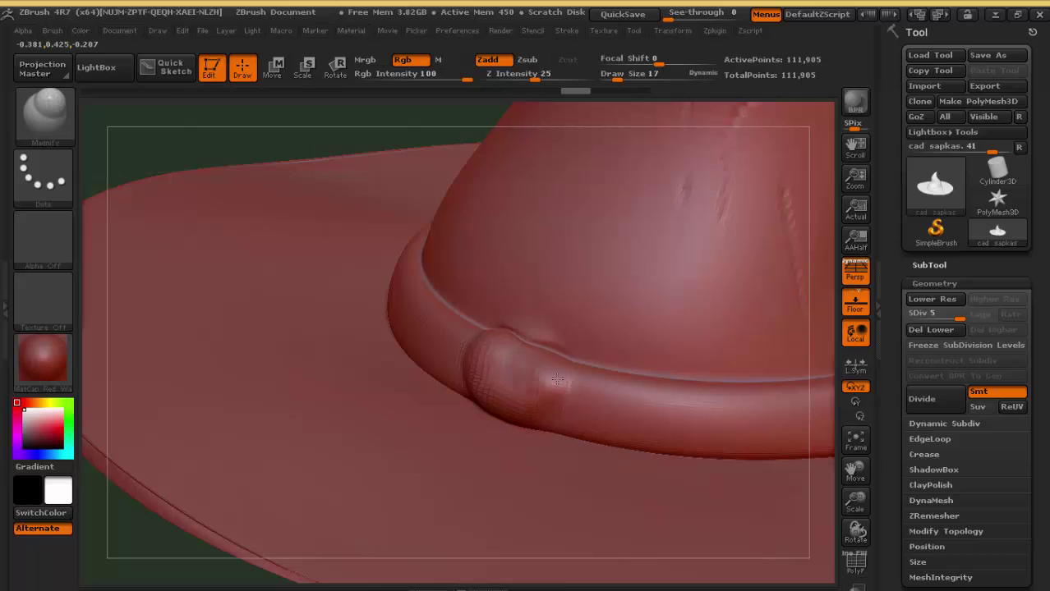
{"action": "left_click_drag", "start_coordinate": [530, 367], "coordinate": [523, 331]}
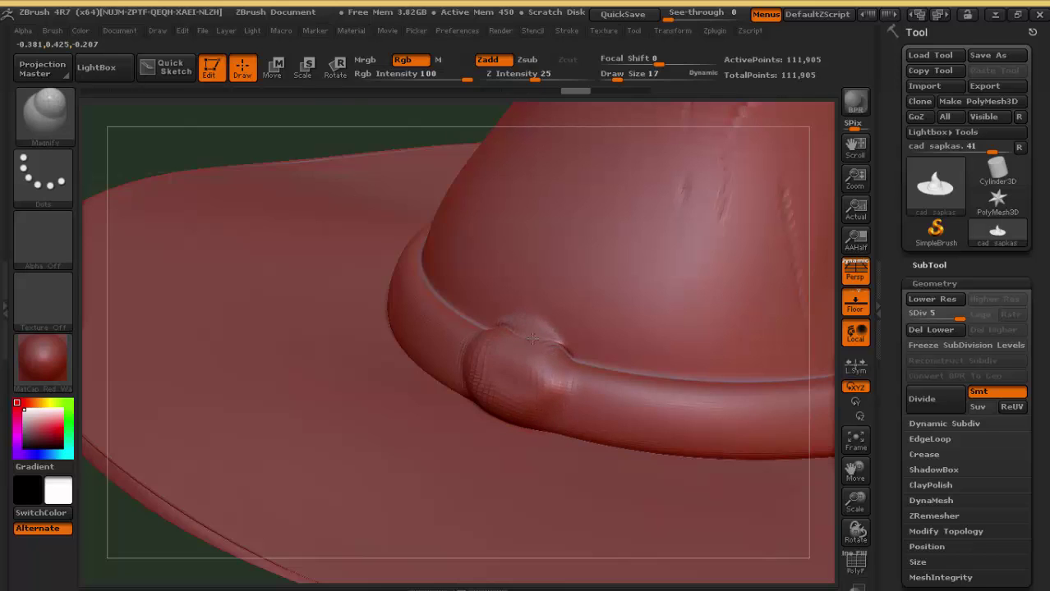
{"action": "left_click_drag", "start_coordinate": [547, 340], "coordinate": [499, 360]}
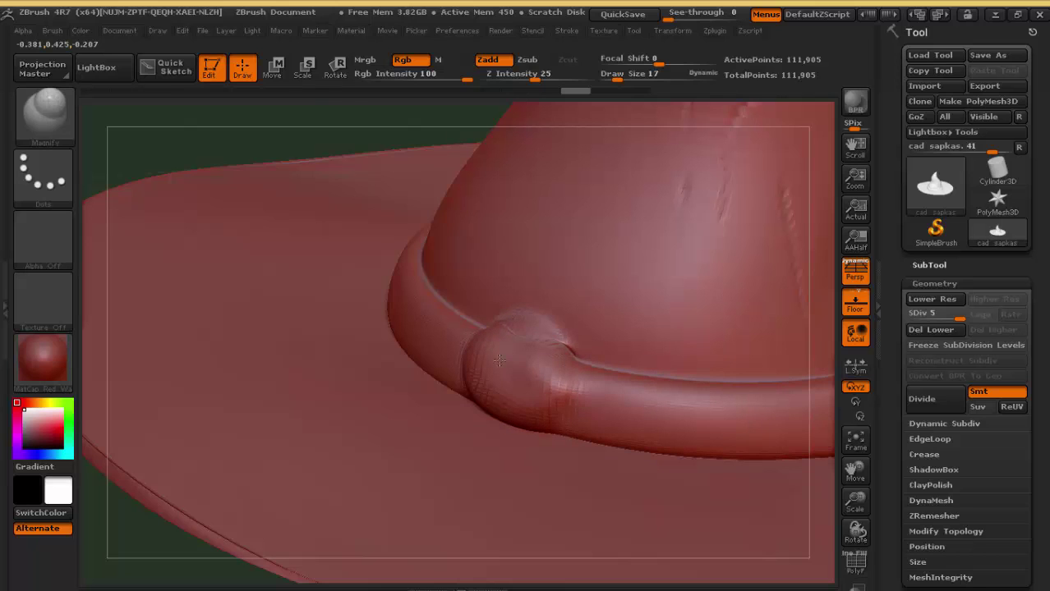
{"action": "mouse_move", "coordinate": [582, 395]}
{"action": "left_mouse_down"}
{"action": "mouse_move", "coordinate": [533, 348]}
{"action": "mouse_move", "coordinate": [587, 345]}
{"action": "mouse_move", "coordinate": [557, 379]}
{"action": "mouse_move", "coordinate": [545, 344]}
{"action": "left_mouse_up"}
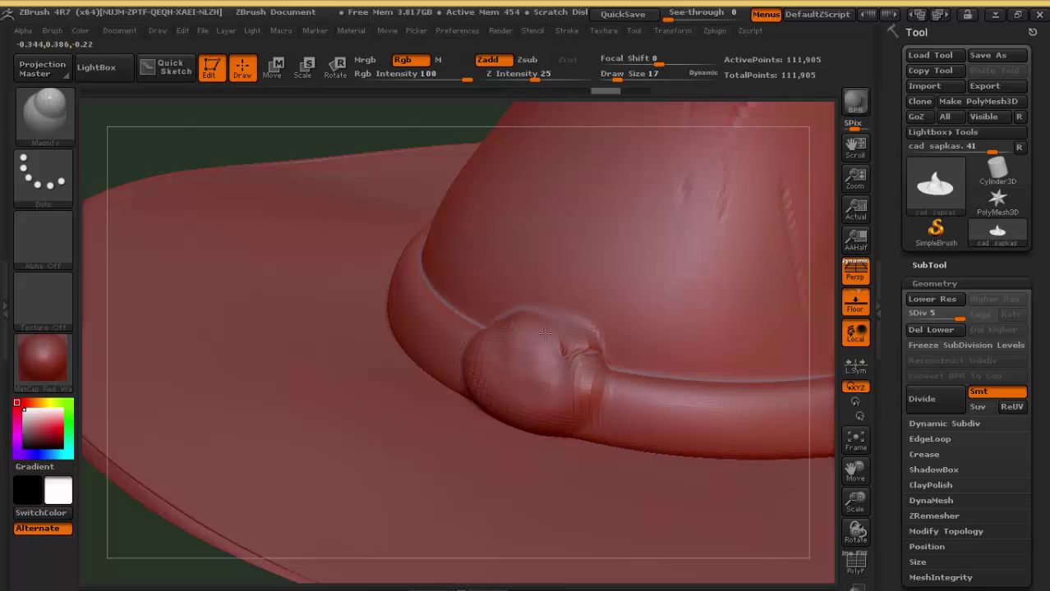
{"action": "left_click_drag", "start_coordinate": [572, 353], "coordinate": [517, 409]}
{"action": "left_click_drag", "start_coordinate": [522, 355], "coordinate": [531, 413]}
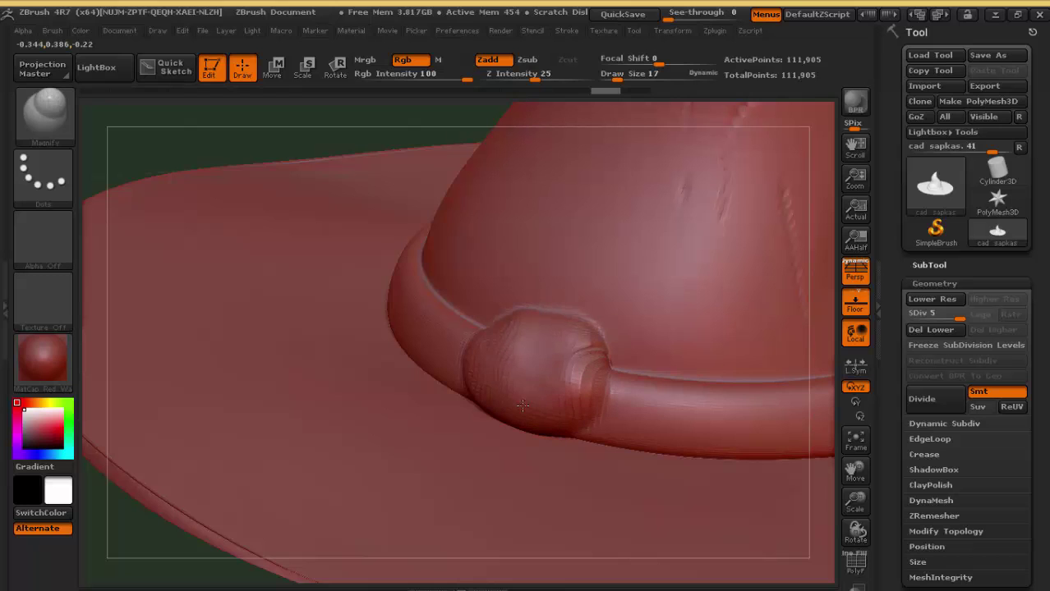
Step: Enlarge the buckle bulge at brush size 43, discarding an oversized size-110 stroke, then inspect the hat
{"action": "left_click_drag", "start_coordinate": [618, 79], "coordinate": [640, 80]}
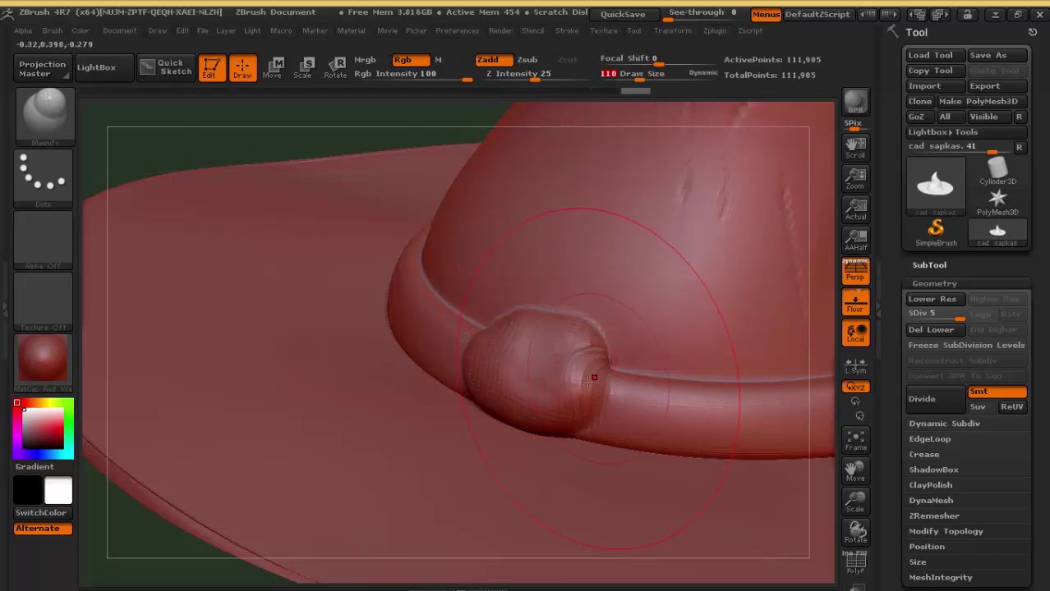
{"action": "left_click_drag", "start_coordinate": [591, 378], "coordinate": [577, 382]}
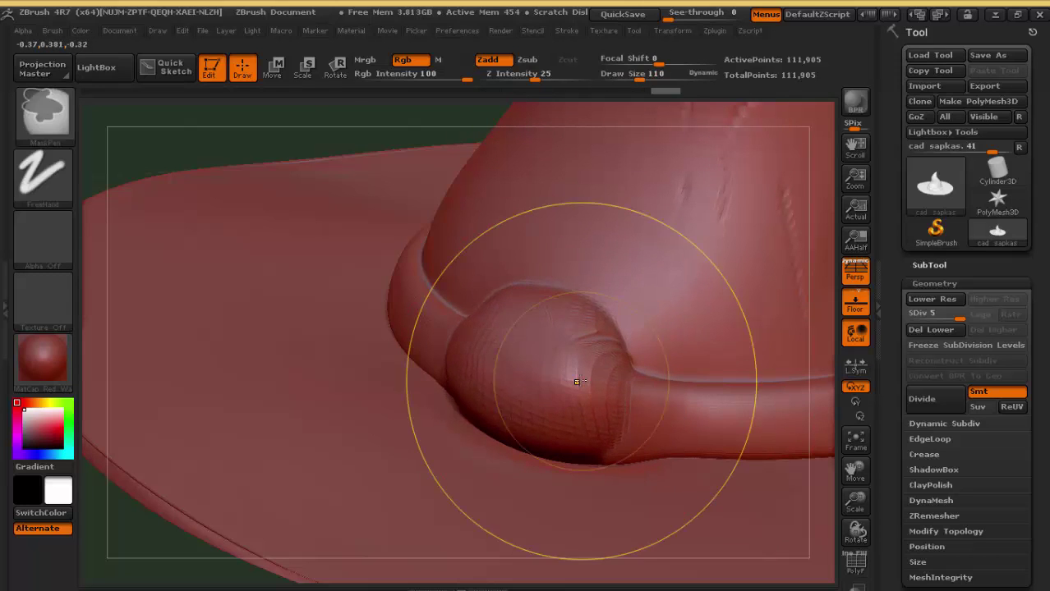
{"action": "key", "text": "ctrl+z"}
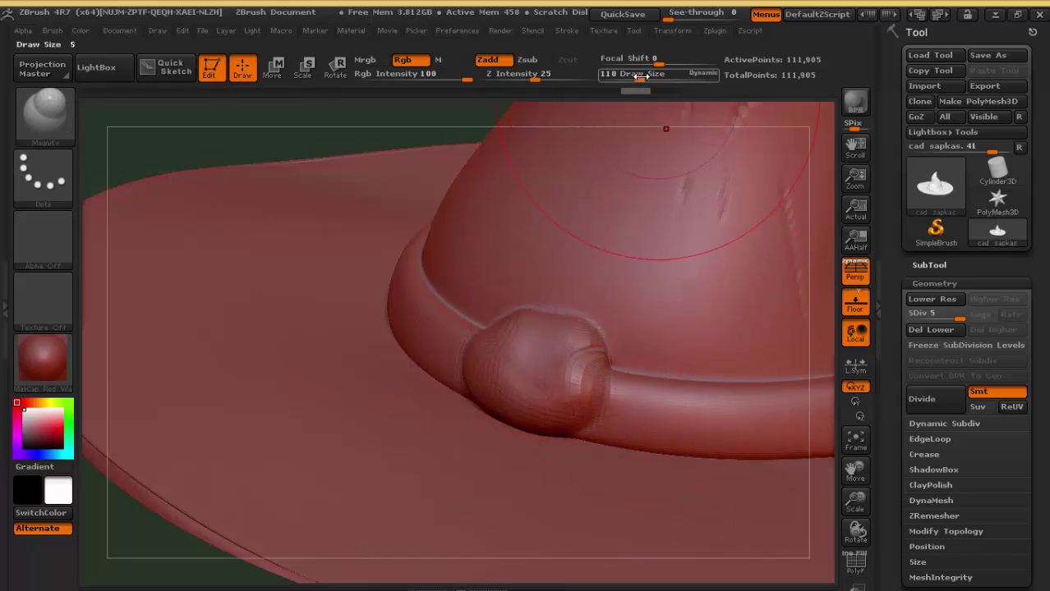
{"action": "left_click_drag", "start_coordinate": [639, 74], "coordinate": [626, 74]}
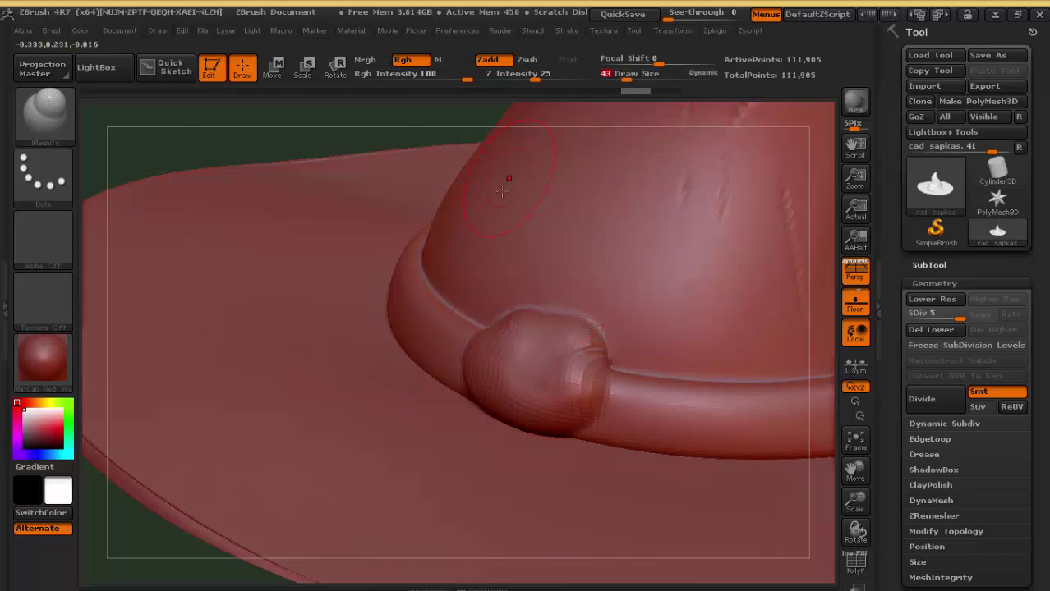
{"action": "left_click_drag", "start_coordinate": [534, 387], "coordinate": [497, 369]}
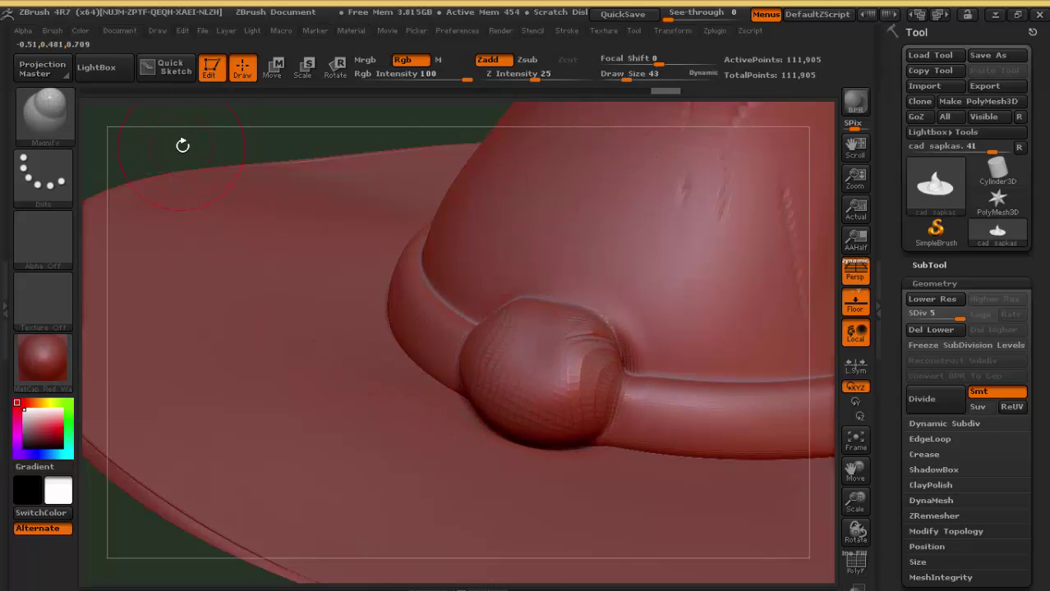
{"action": "mouse_move", "coordinate": [183, 145]}
{"action": "left_mouse_down"}
{"action": "mouse_move", "coordinate": [196, 96]}
{"action": "mouse_move", "coordinate": [337, 161]}
{"action": "left_mouse_up"}
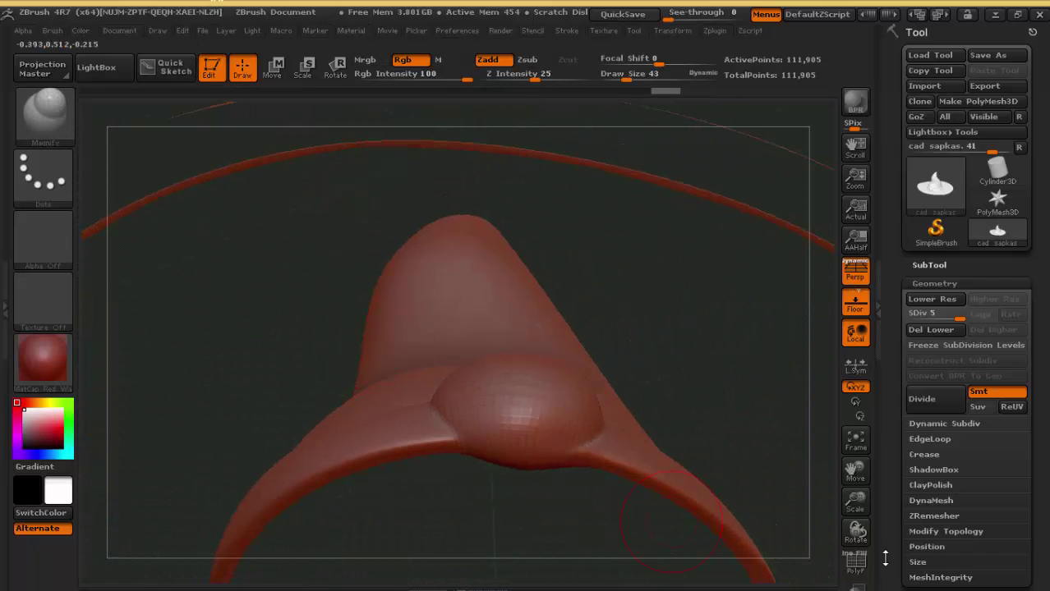
{"action": "mouse_move", "coordinate": [855, 499]}
{"action": "left_mouse_down"}
{"action": "mouse_move", "coordinate": [661, 286]}
{"action": "mouse_move", "coordinate": [697, 301]}
{"action": "mouse_move", "coordinate": [761, 404]}
{"action": "mouse_move", "coordinate": [801, 418]}
{"action": "left_mouse_up"}
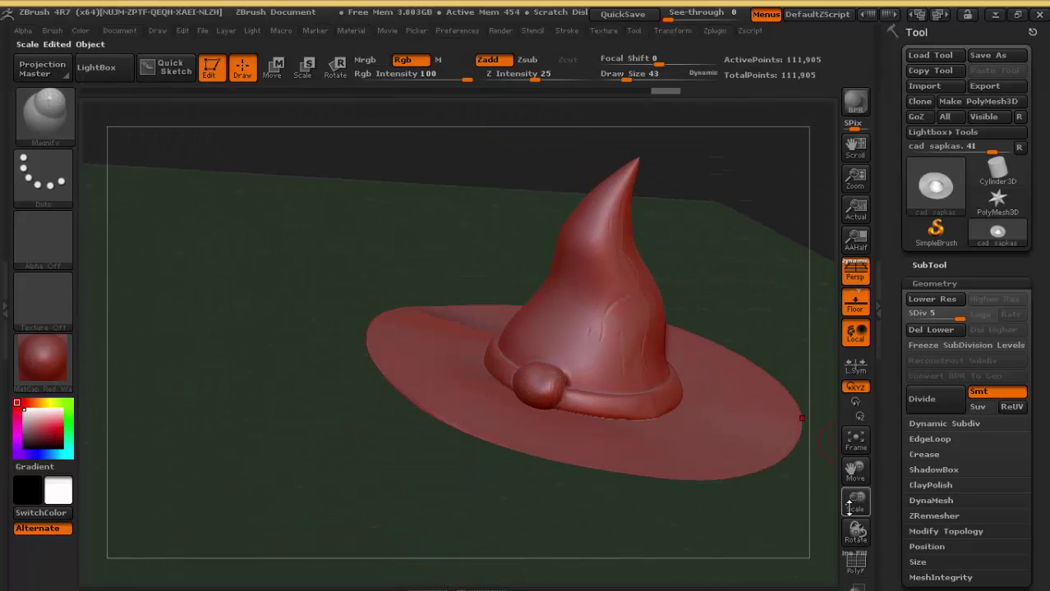
{"action": "left_click_drag", "start_coordinate": [851, 506], "coordinate": [871, 558]}
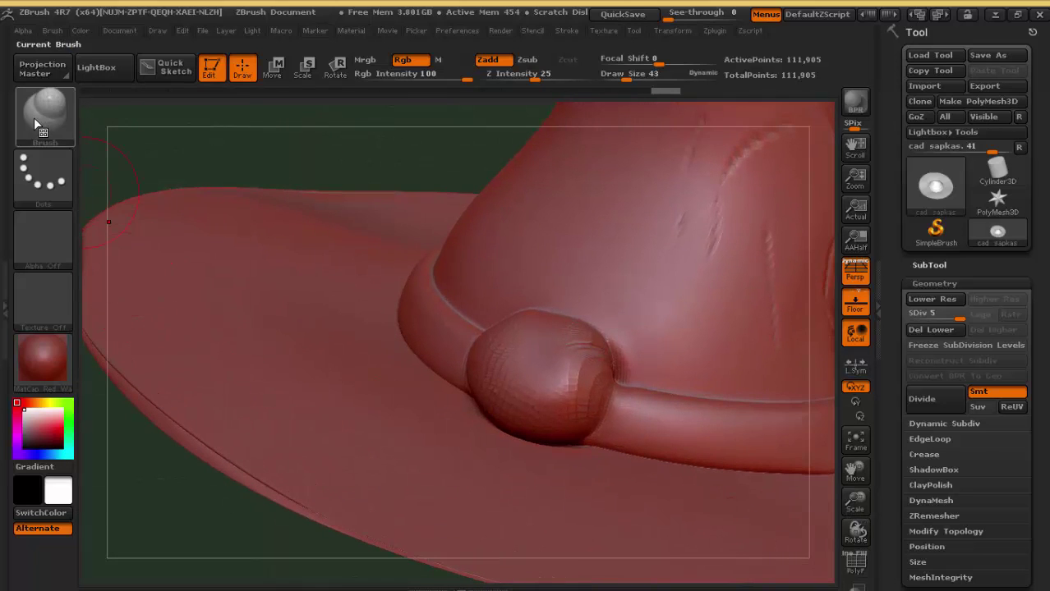
Step: With the Move brush at size 80, pull the knob into a round ball and fill the brim crease beneath it
{"action": "left_click", "coordinate": [34, 117]}
{"action": "left_click", "coordinate": [889, 352]}
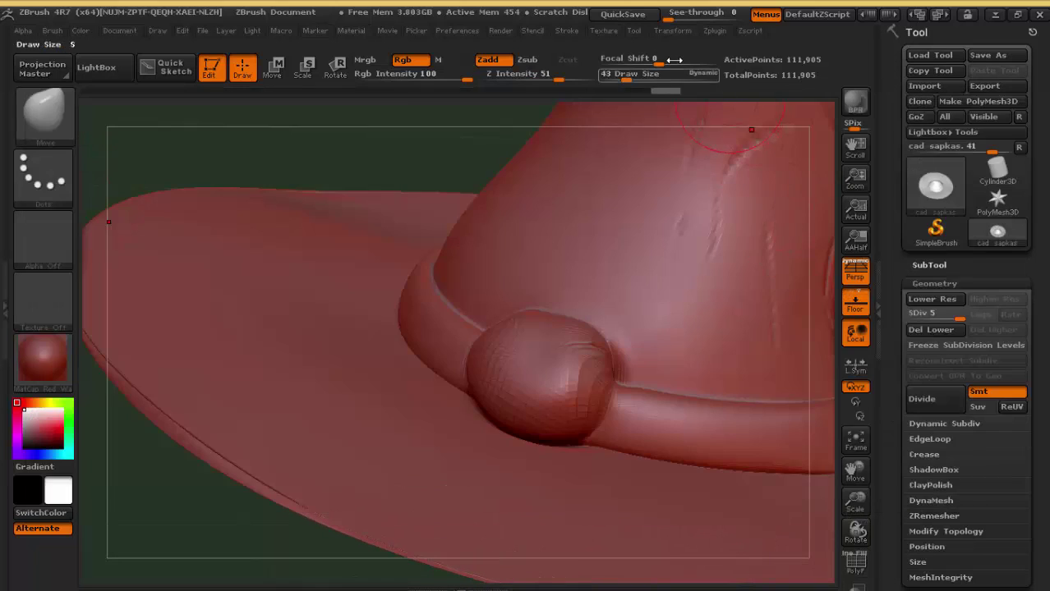
{"action": "left_click_drag", "start_coordinate": [626, 75], "coordinate": [632, 75]}
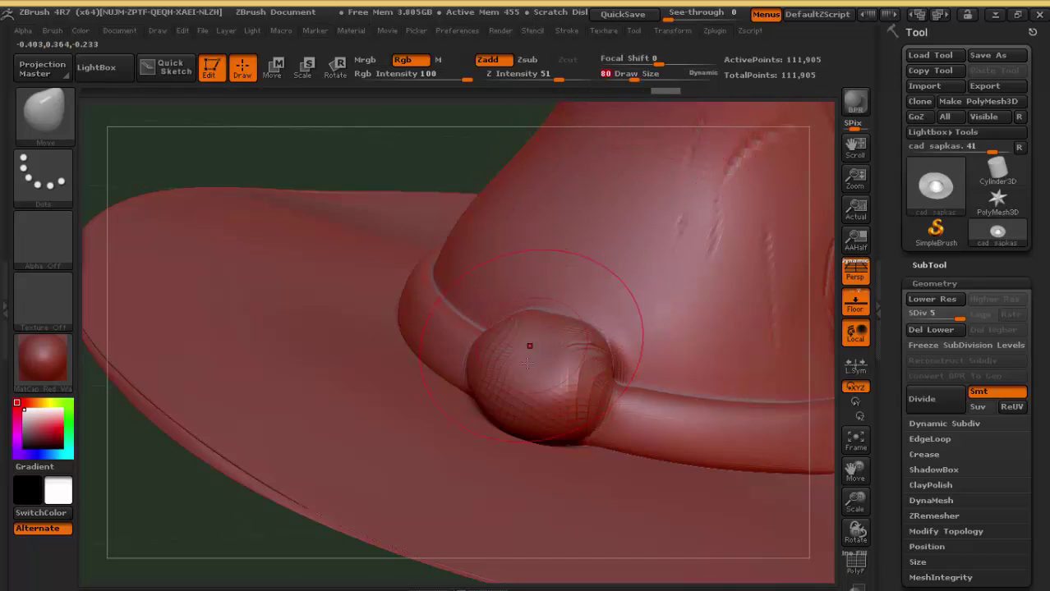
{"action": "left_click_drag", "start_coordinate": [529, 353], "coordinate": [526, 366]}
{"action": "left_click_drag", "start_coordinate": [553, 330], "coordinate": [590, 336]}
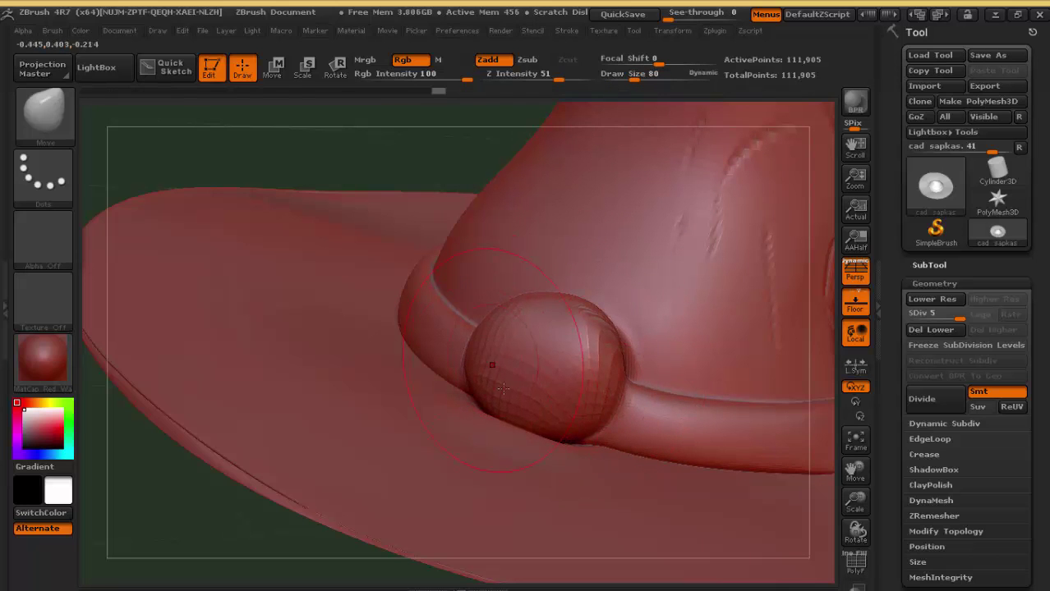
{"action": "left_click_drag", "start_coordinate": [503, 389], "coordinate": [514, 403]}
{"action": "mouse_move", "coordinate": [599, 359]}
{"action": "left_mouse_down"}
{"action": "mouse_move", "coordinate": [574, 385]}
{"action": "mouse_move", "coordinate": [579, 374]}
{"action": "left_mouse_up"}
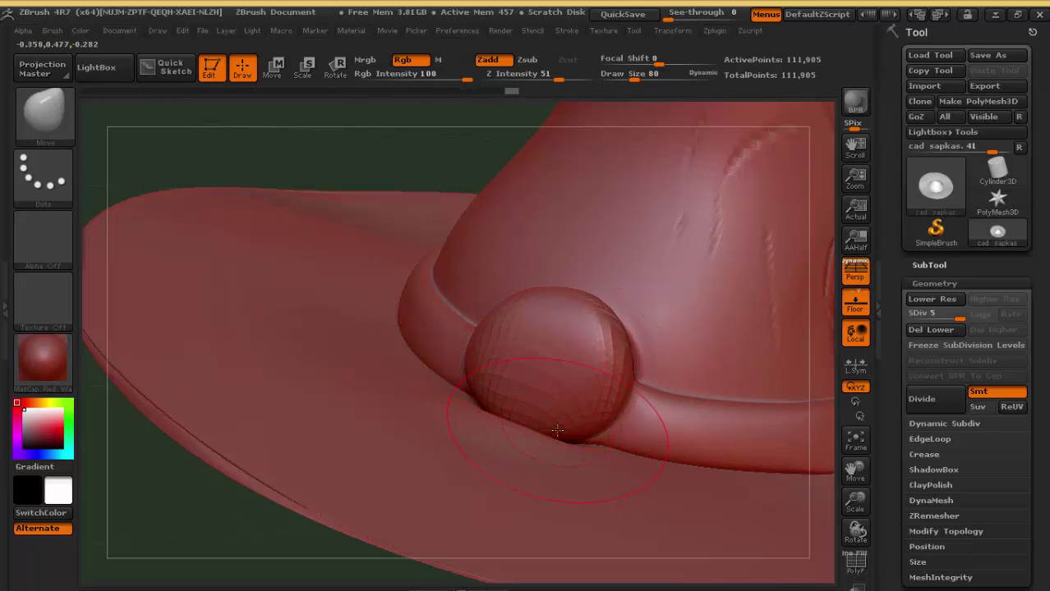
{"action": "left_click_drag", "start_coordinate": [557, 431], "coordinate": [567, 440]}
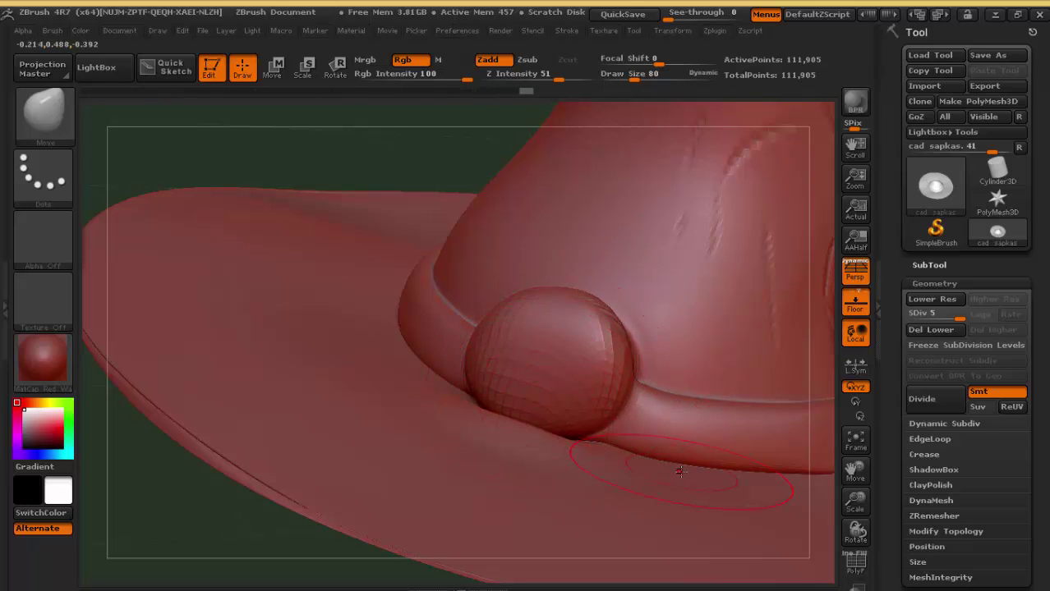
{"action": "left_click_drag", "start_coordinate": [680, 471], "coordinate": [575, 427], "text": "shift"}
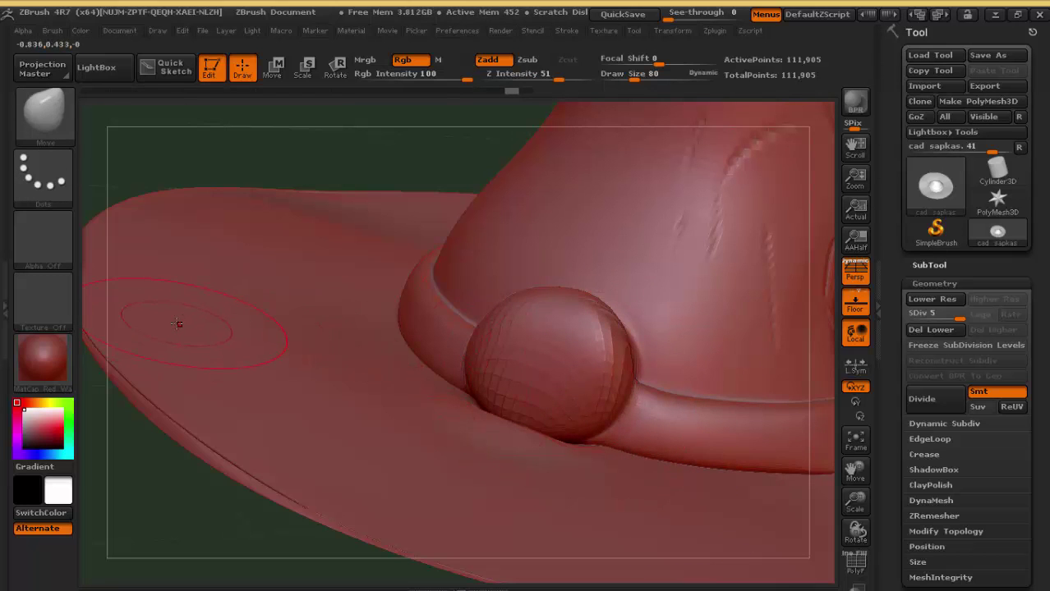
Step: Try a size-32 Dam_Standard crease under the knob on an extra subdivision level, then undo both
{"action": "left_click", "coordinate": [44, 115]}
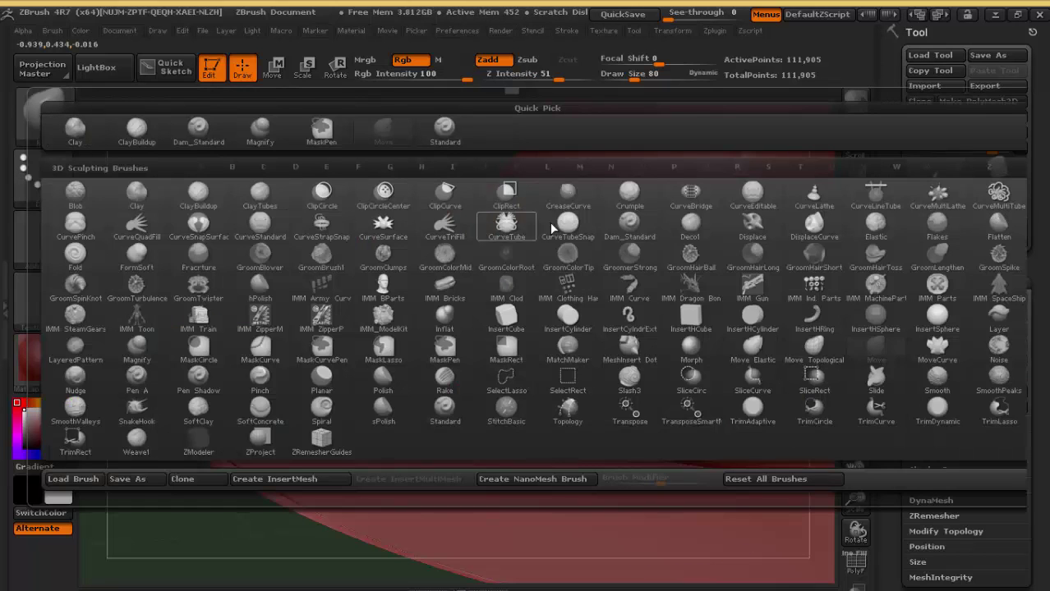
{"action": "left_click", "coordinate": [633, 234]}
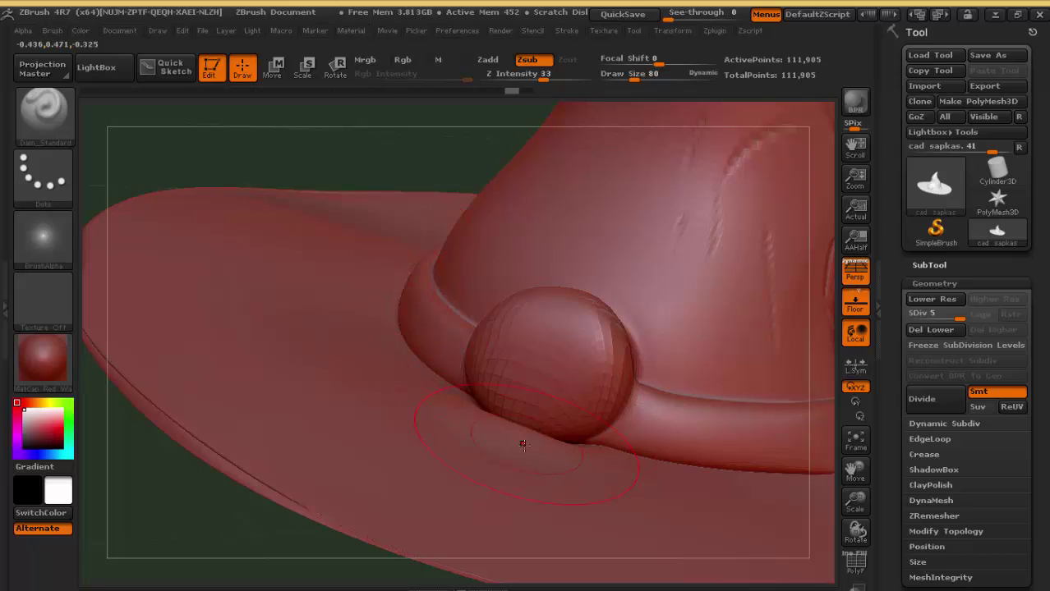
{"action": "left_click_drag", "start_coordinate": [633, 79], "coordinate": [623, 79]}
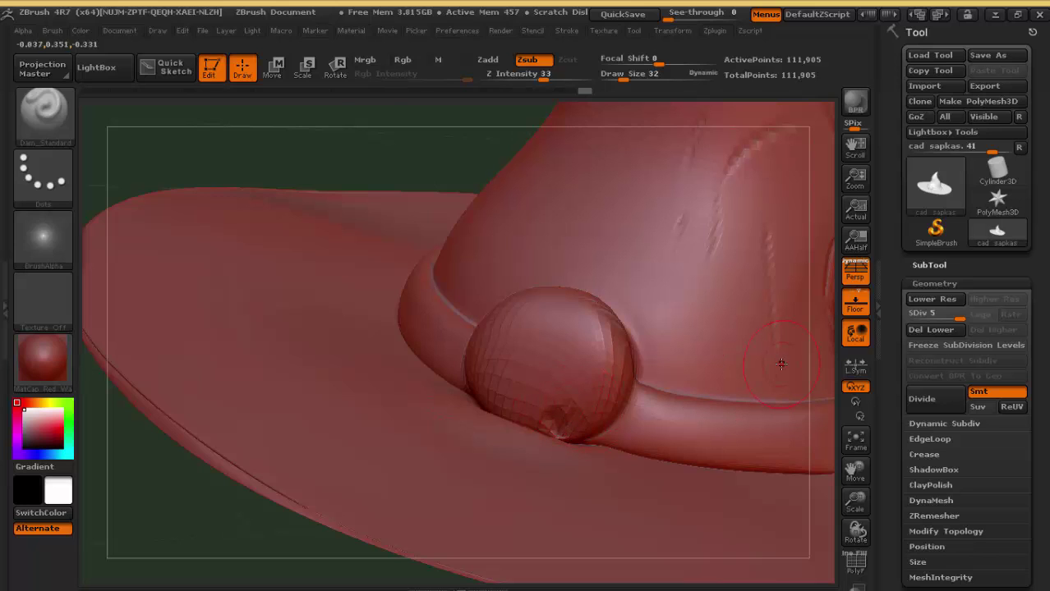
{"action": "left_click", "coordinate": [944, 403]}
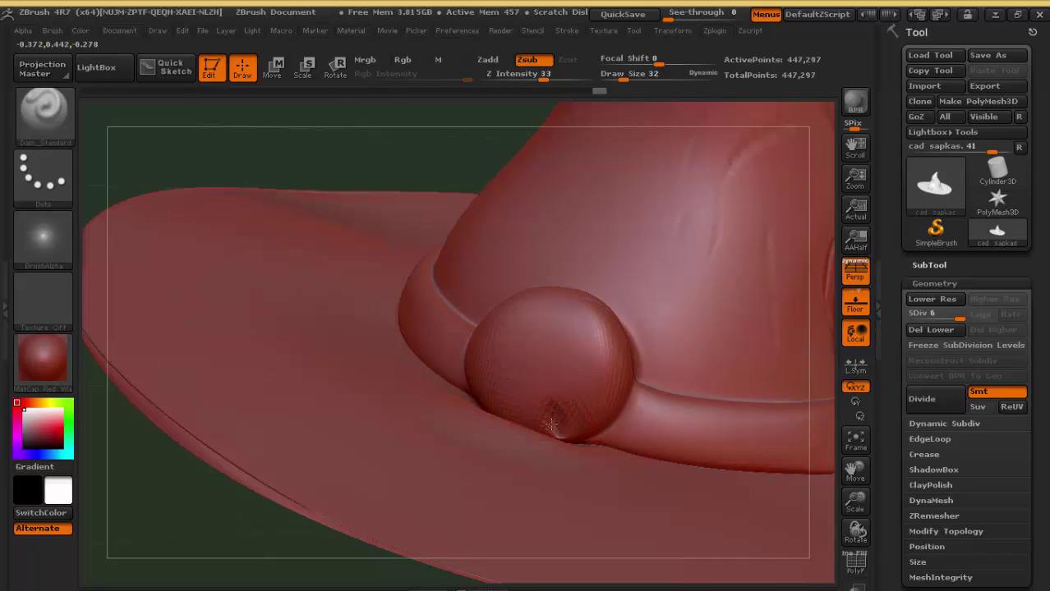
{"action": "left_click_drag", "start_coordinate": [551, 425], "coordinate": [497, 387]}
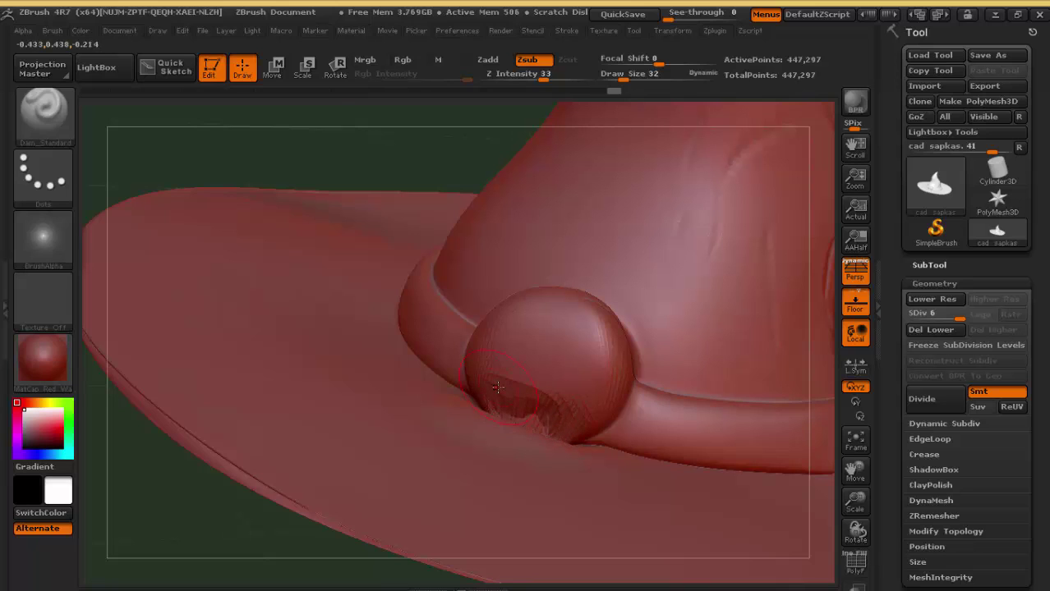
{"action": "left_click_drag", "start_coordinate": [311, 145], "coordinate": [312, 175]}
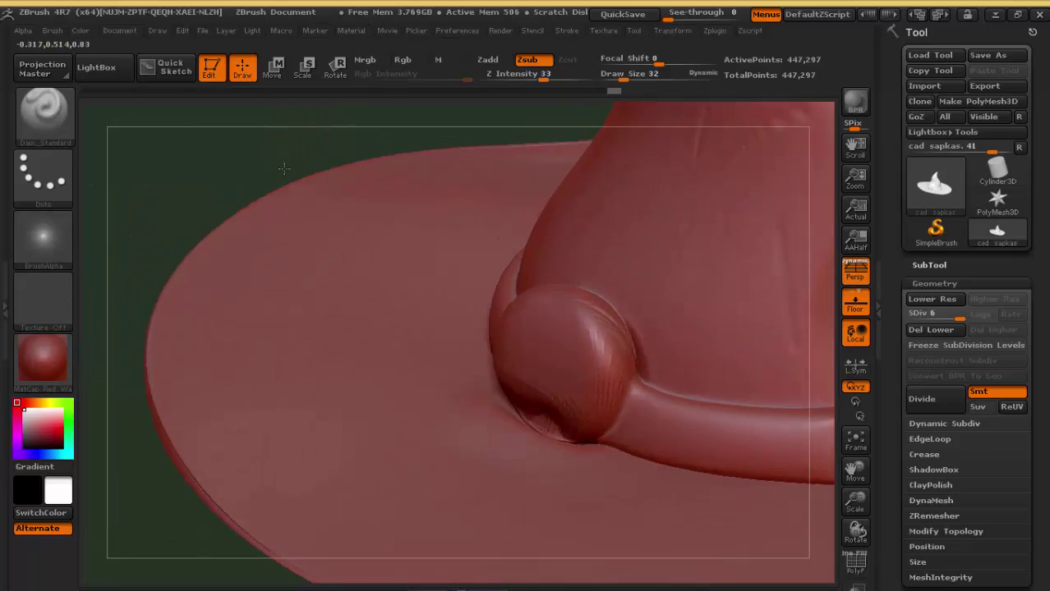
{"action": "key", "text": "ctrl"}
{"action": "key", "text": "ctrl+z"}
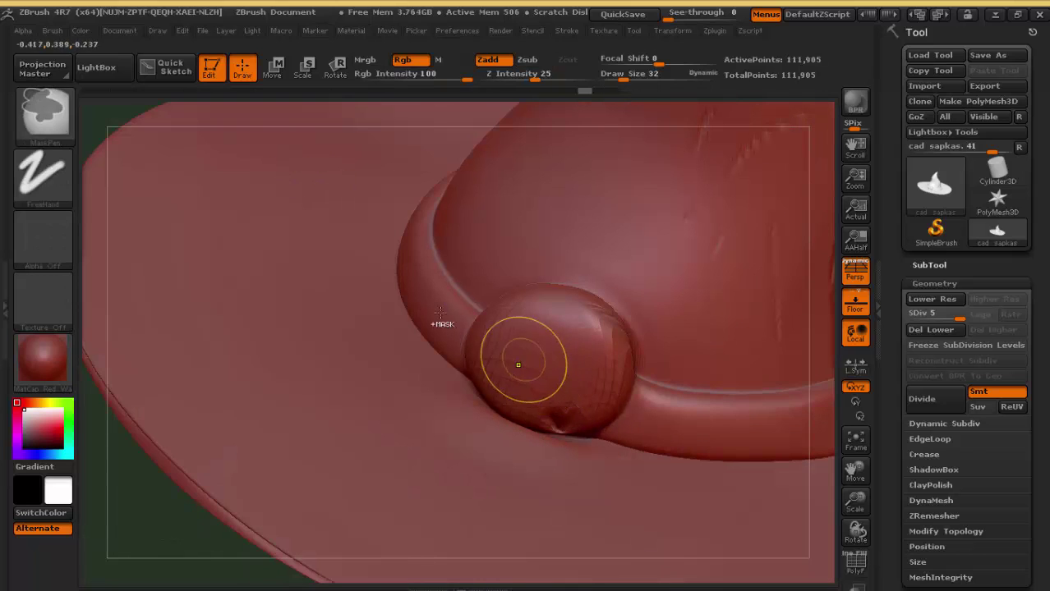
{"action": "key", "text": "ctrl+z"}
{"action": "key", "text": "ctrl+z"}
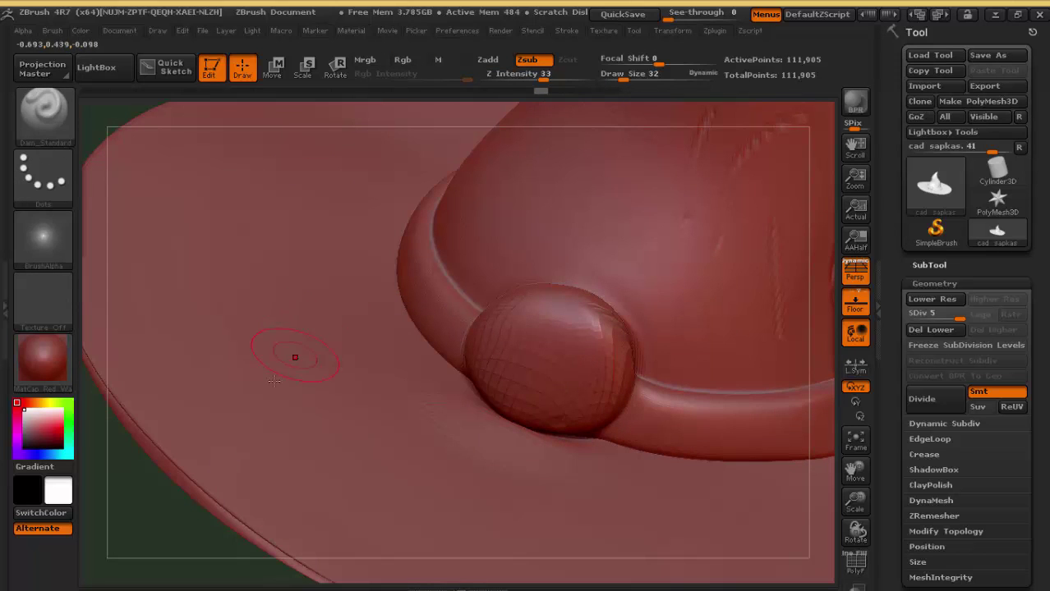
Step: Carve a dent into the knob's side, then smooth the carved dents away
{"action": "mouse_move", "coordinate": [105, 123]}
{"action": "left_mouse_down"}
{"action": "mouse_move", "coordinate": [104, 85]}
{"action": "mouse_move", "coordinate": [578, 368]}
{"action": "left_mouse_up"}
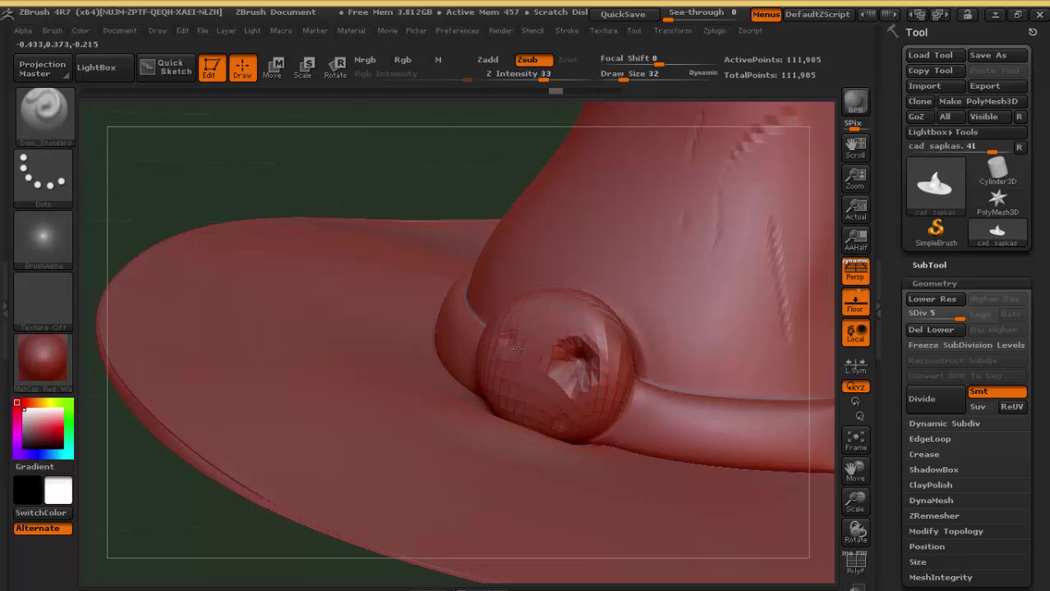
{"action": "mouse_move", "coordinate": [503, 337]}
{"action": "left_mouse_down"}
{"action": "mouse_move", "coordinate": [513, 350]}
{"action": "mouse_move", "coordinate": [505, 340]}
{"action": "left_mouse_up"}
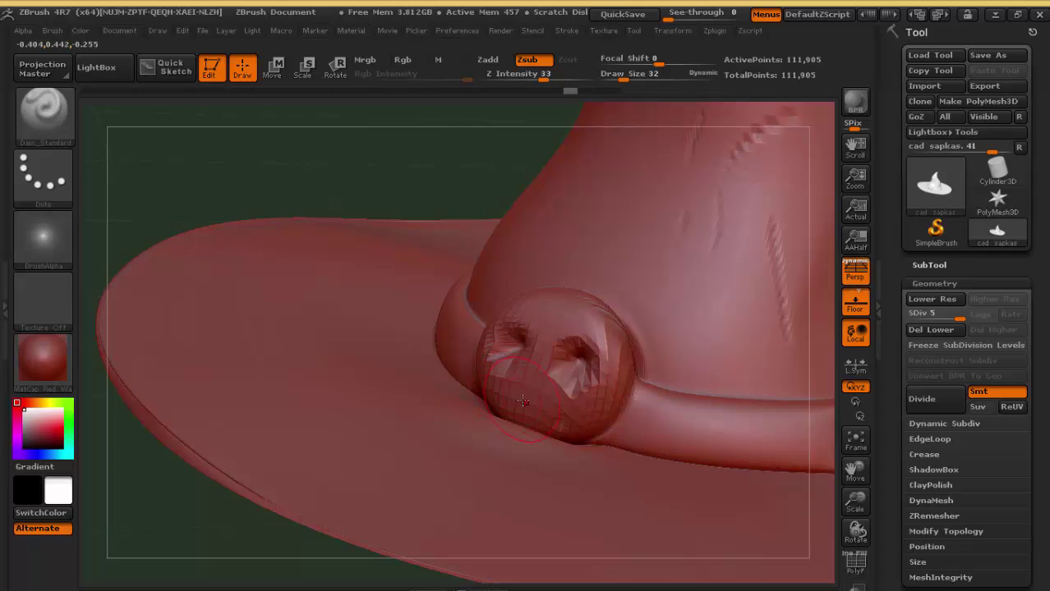
{"action": "mouse_move", "coordinate": [575, 380]}
{"action": "left_mouse_down", "text": "shift"}
{"action": "mouse_move", "coordinate": [559, 358]}
{"action": "mouse_move", "coordinate": [516, 351]}
{"action": "left_mouse_up", "text": "shift"}
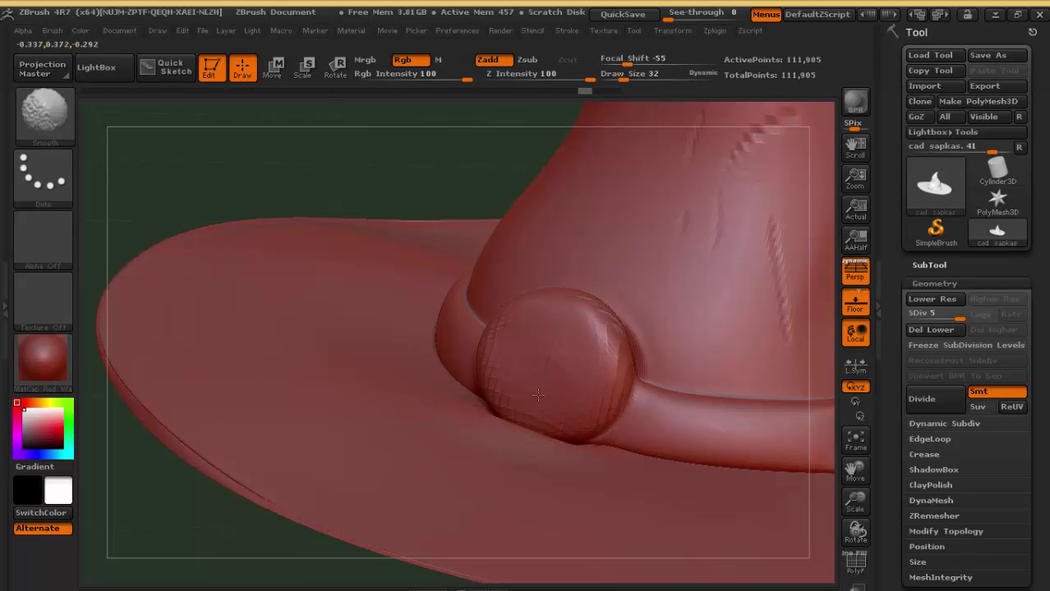
{"action": "key", "text": "ctrl"}
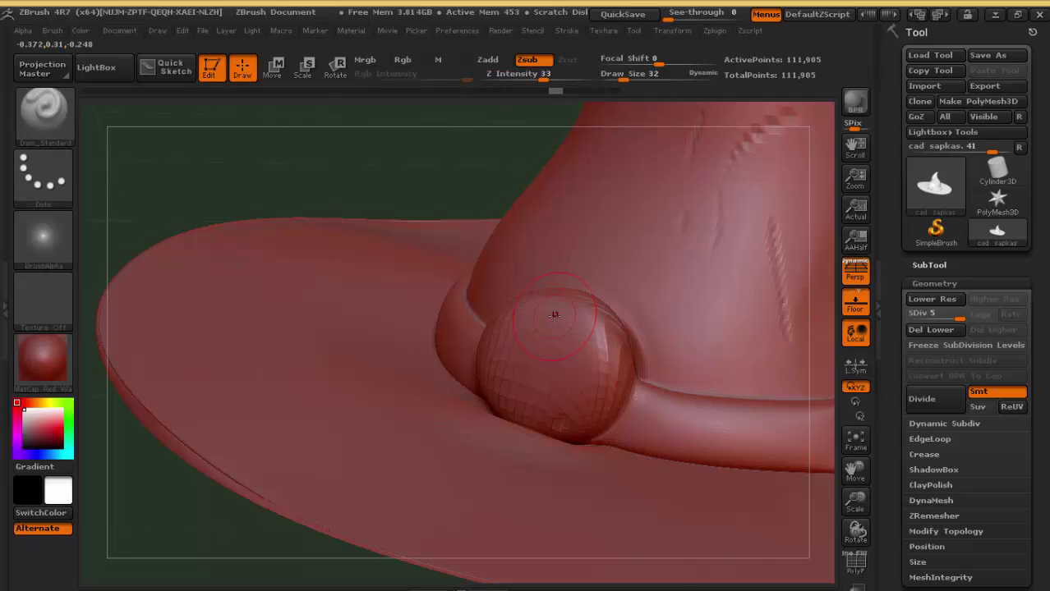
{"action": "key", "text": "ctrl"}
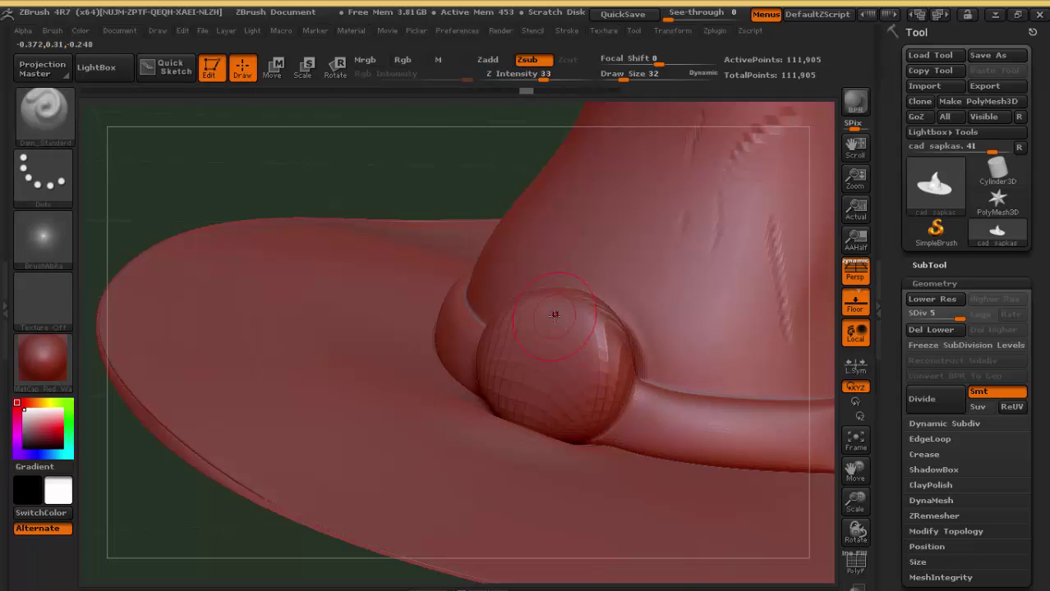
{"action": "left_click", "coordinate": [45, 119]}
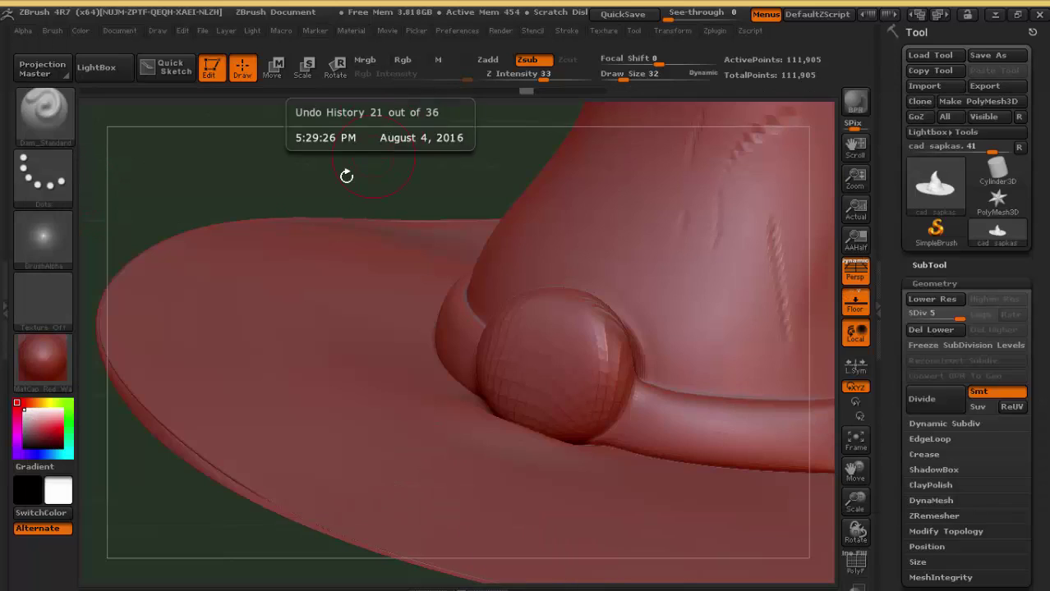
Step: Switch to the Standard brush at size 27 and add small raised strokes on the knob
{"action": "left_click", "coordinate": [41, 111]}
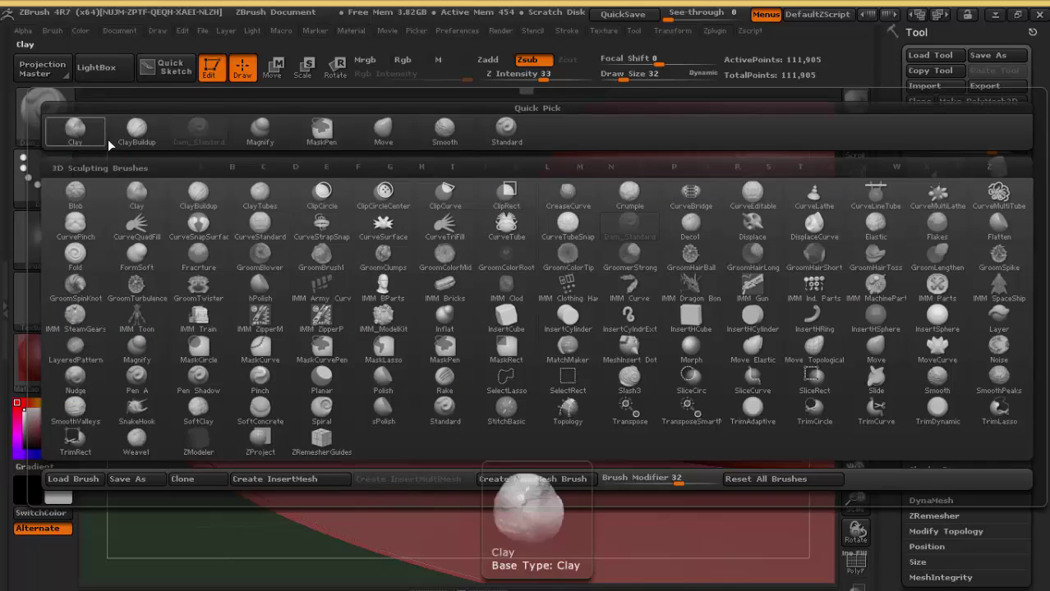
{"action": "left_click", "coordinate": [508, 142]}
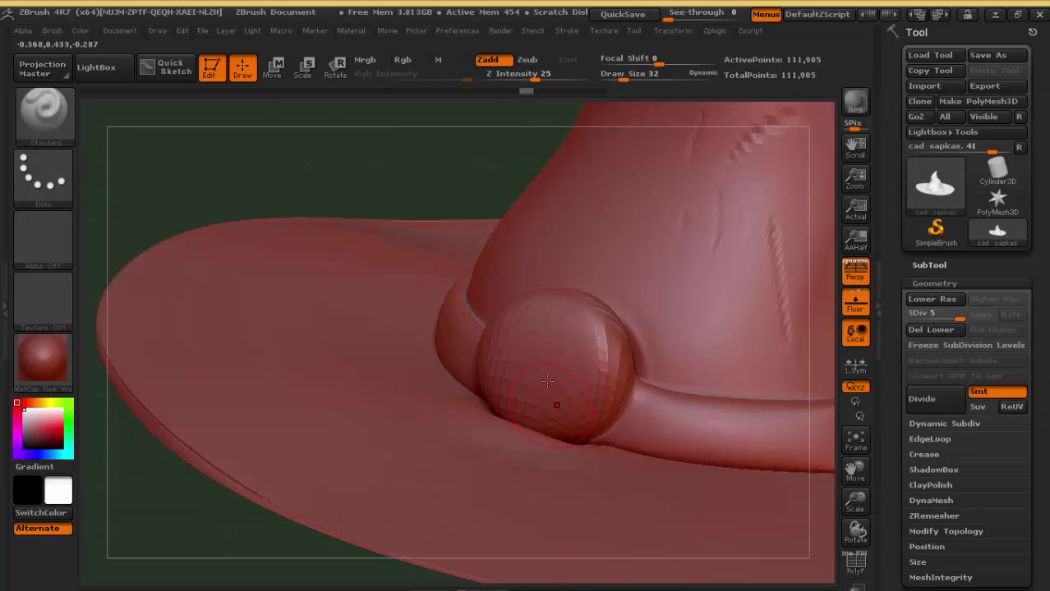
{"action": "left_click_drag", "start_coordinate": [549, 421], "coordinate": [549, 379]}
{"action": "left_click_drag", "start_coordinate": [625, 75], "coordinate": [613, 75]}
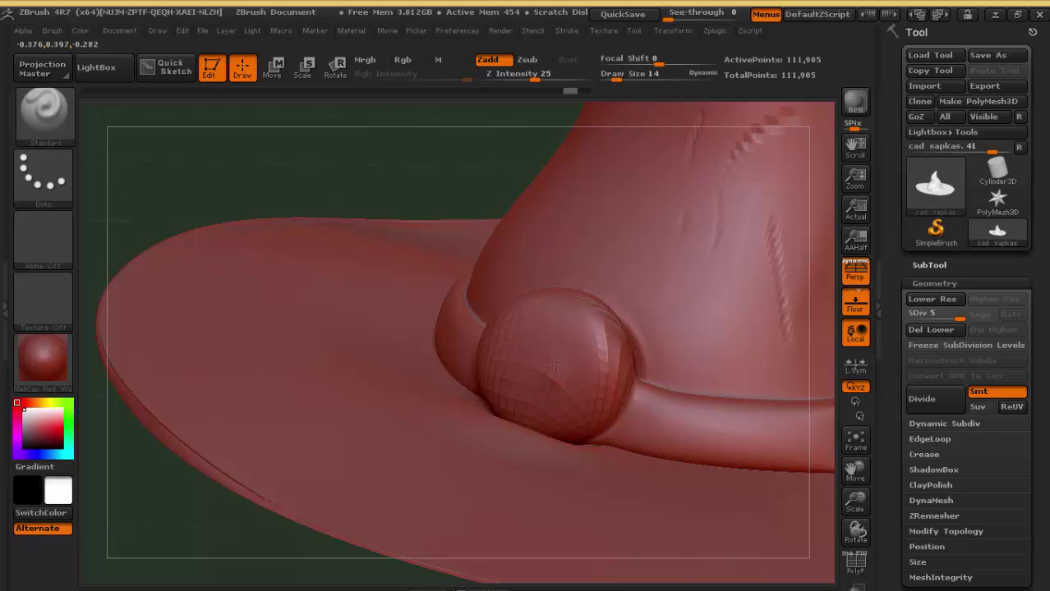
{"action": "left_click_drag", "start_coordinate": [557, 372], "coordinate": [546, 354]}
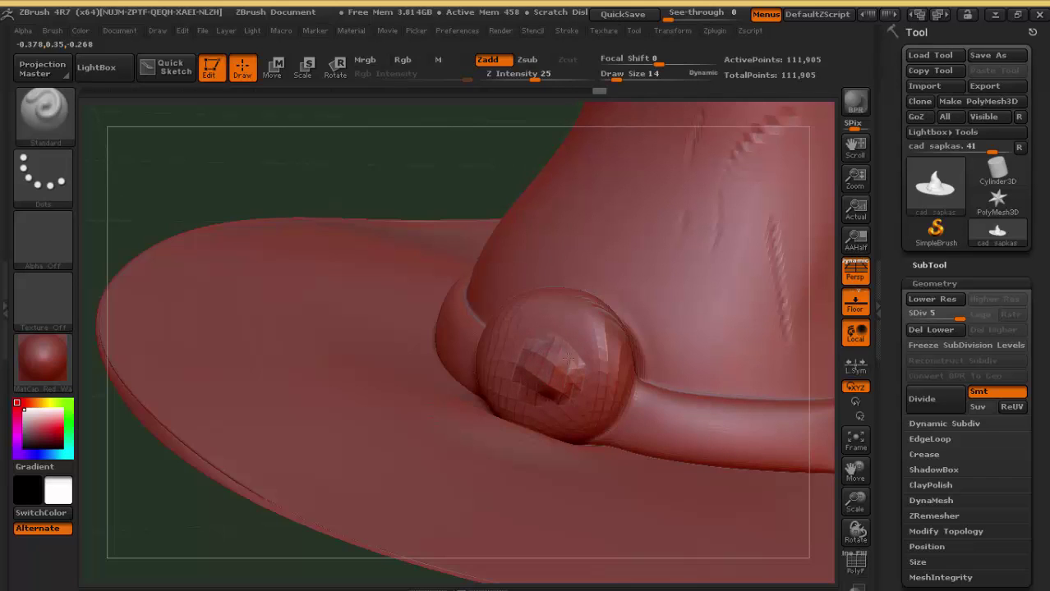
{"action": "left_click_drag", "start_coordinate": [568, 358], "coordinate": [596, 328]}
Step: Orbit along the brim, undo the knob bumps, and bring up the full brush palette
{"action": "left_click_drag", "start_coordinate": [420, 186], "coordinate": [511, 263]}
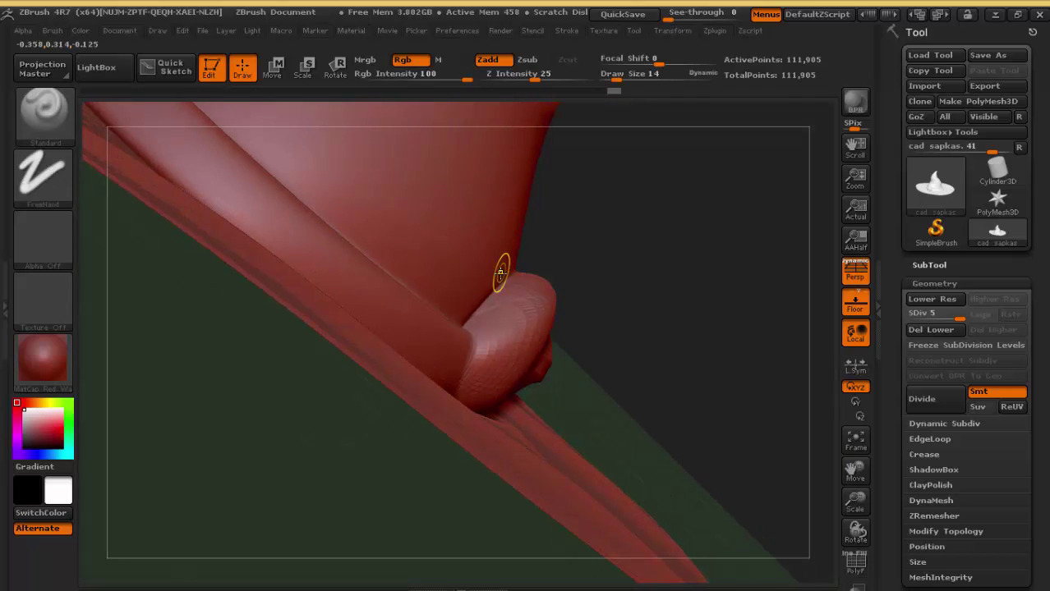
{"action": "key", "text": "ctrl+z"}
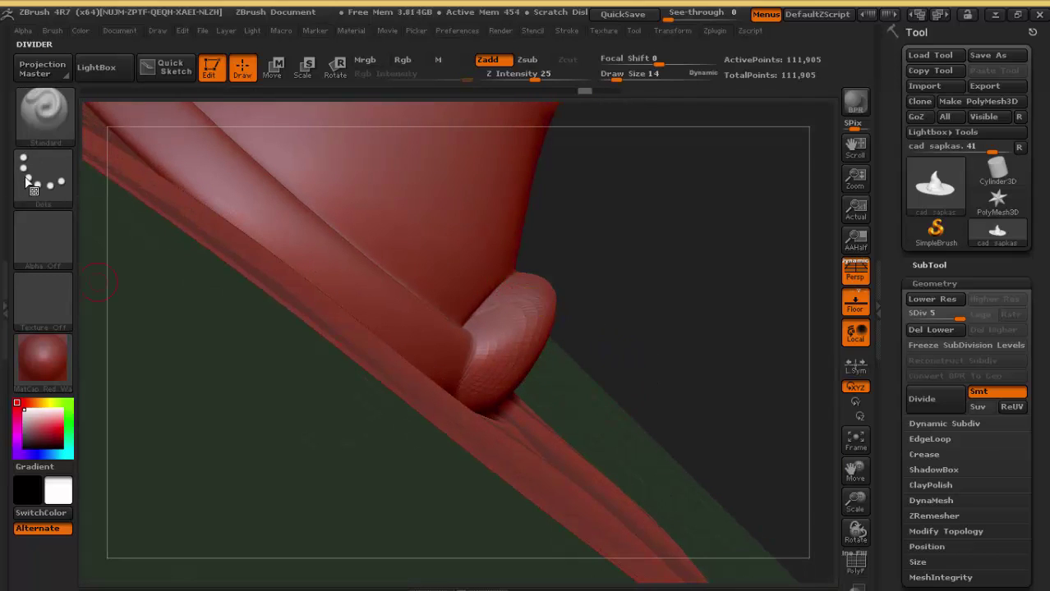
{"action": "key", "text": "b"}
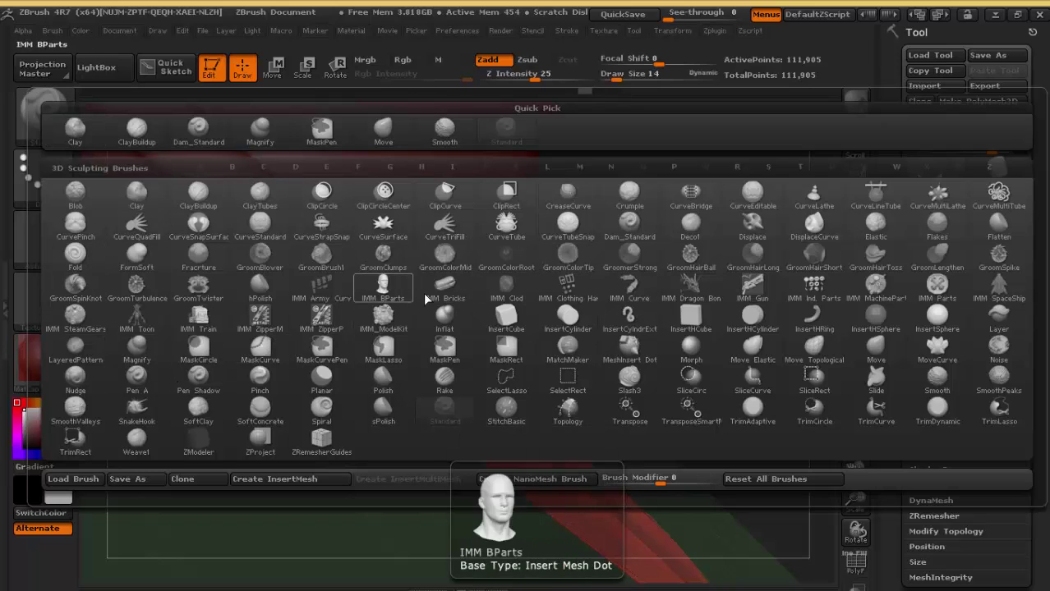
Step: With the Move brush at about size 37 and symmetry toggled, pull the knob's top outward
{"action": "left_click", "coordinate": [876, 360]}
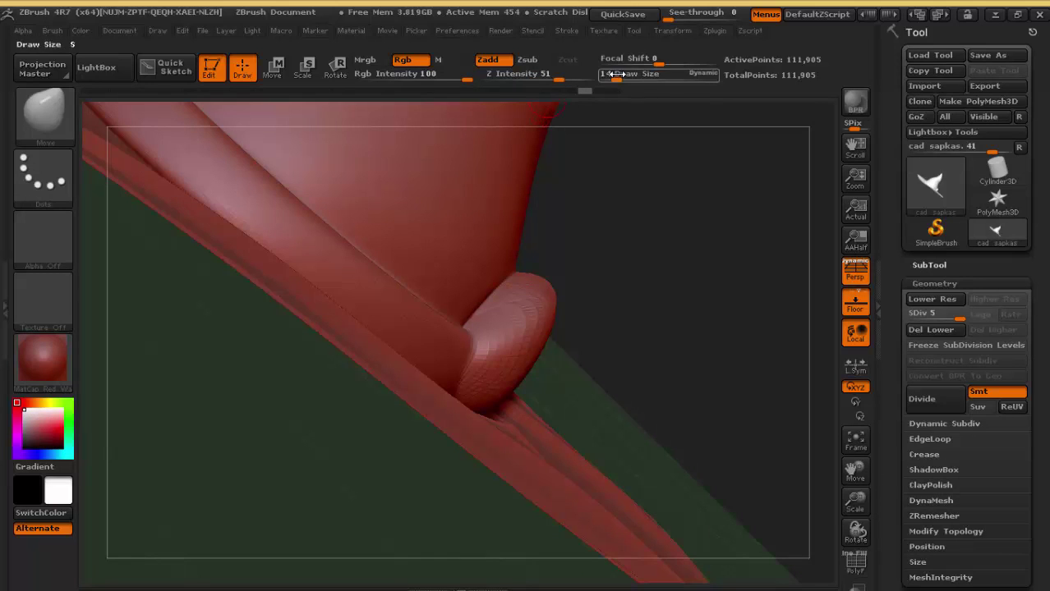
{"action": "left_click_drag", "start_coordinate": [623, 79], "coordinate": [624, 78]}
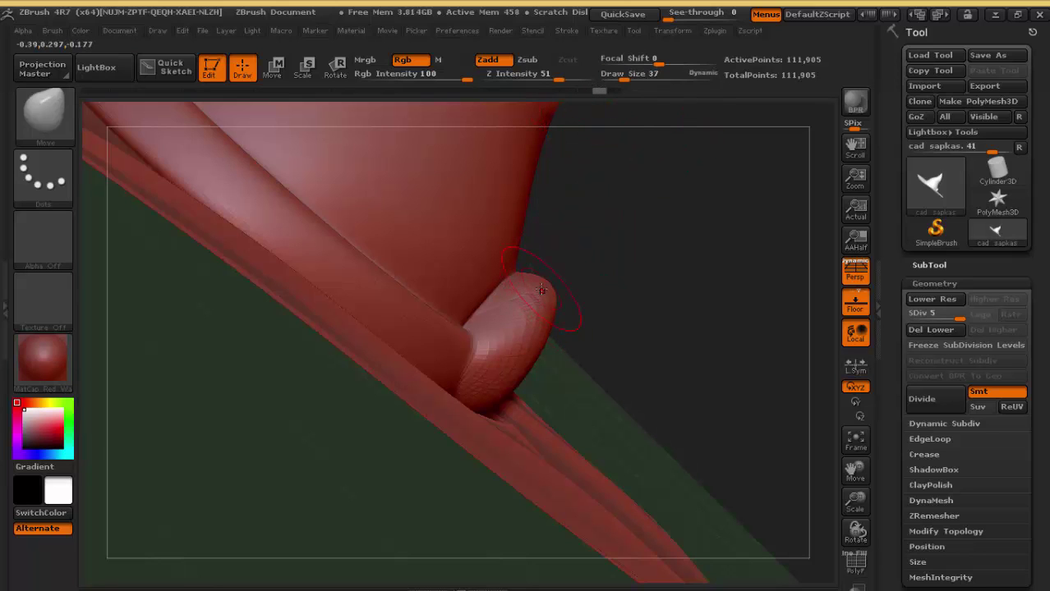
{"action": "left_click", "coordinate": [682, 31]}
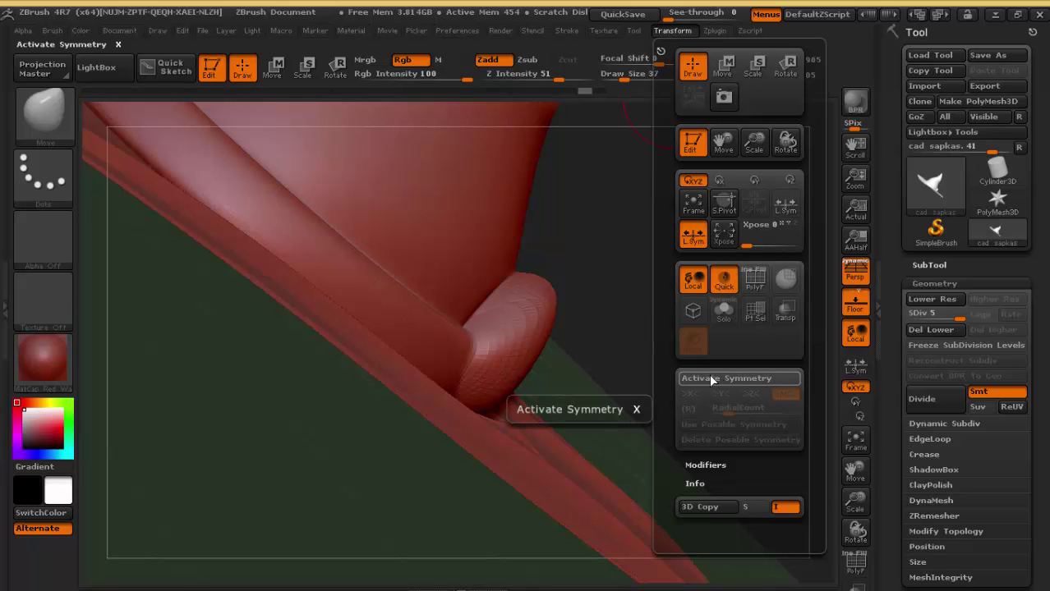
{"action": "left_click", "coordinate": [762, 377]}
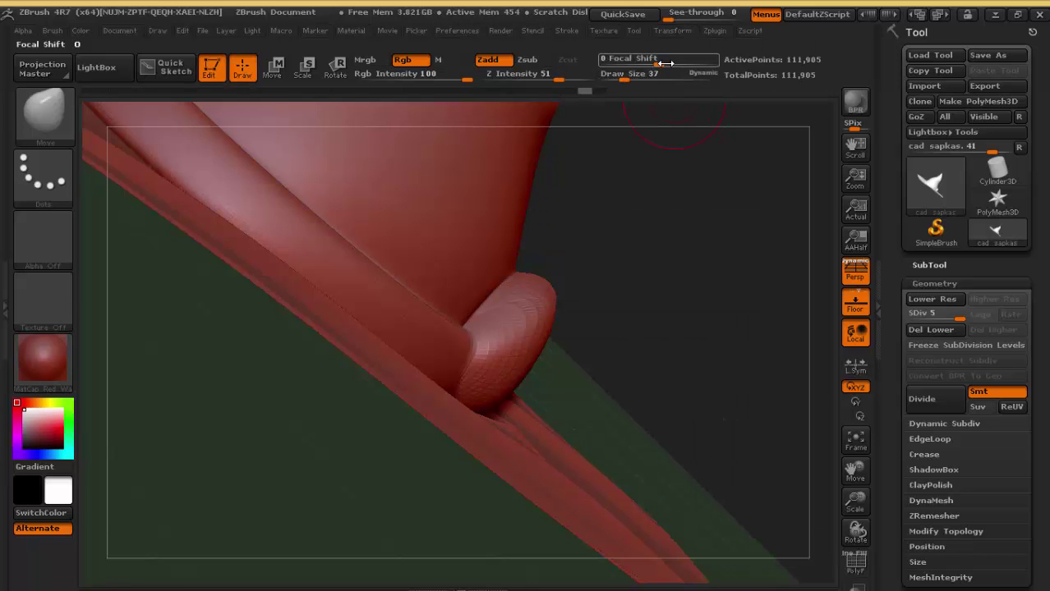
{"action": "left_click_drag", "start_coordinate": [624, 75], "coordinate": [628, 75]}
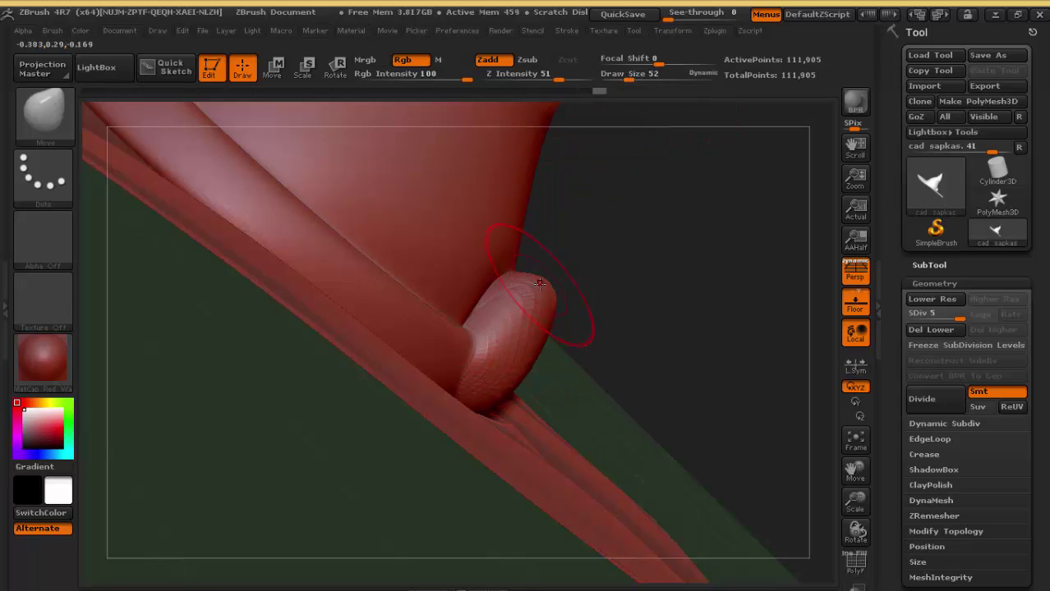
{"action": "mouse_move", "coordinate": [505, 281]}
{"action": "left_mouse_down"}
{"action": "mouse_move", "coordinate": [534, 304]}
{"action": "mouse_move", "coordinate": [567, 370]}
{"action": "mouse_move", "coordinate": [556, 320]}
{"action": "left_mouse_up"}
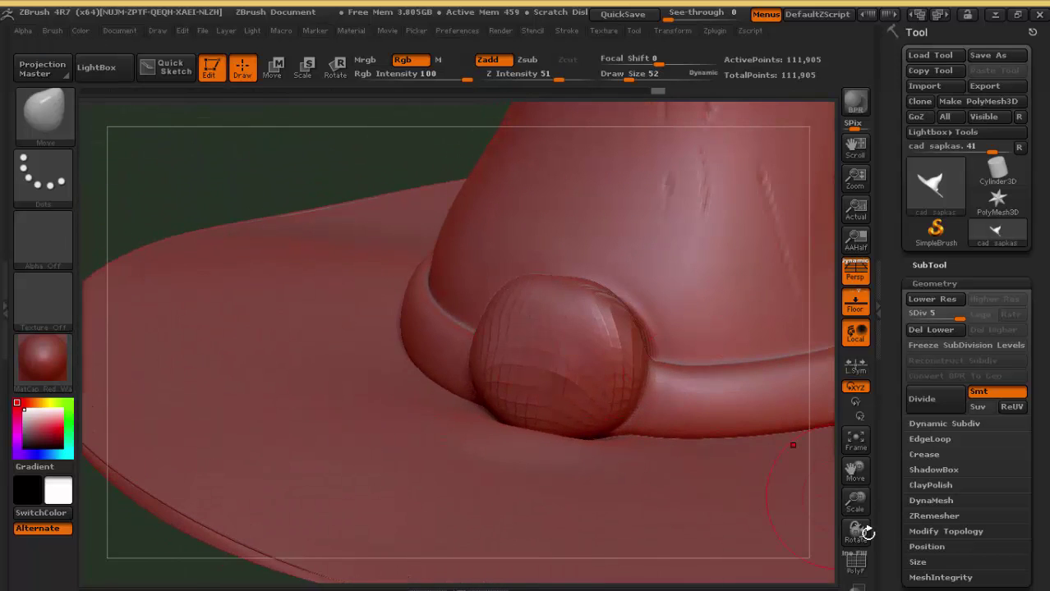
{"action": "mouse_move", "coordinate": [855, 501]}
{"action": "left_mouse_down"}
{"action": "mouse_move", "coordinate": [443, 433]}
{"action": "mouse_move", "coordinate": [423, 455]}
{"action": "mouse_move", "coordinate": [448, 397]}
{"action": "mouse_move", "coordinate": [483, 415]}
{"action": "left_mouse_up"}
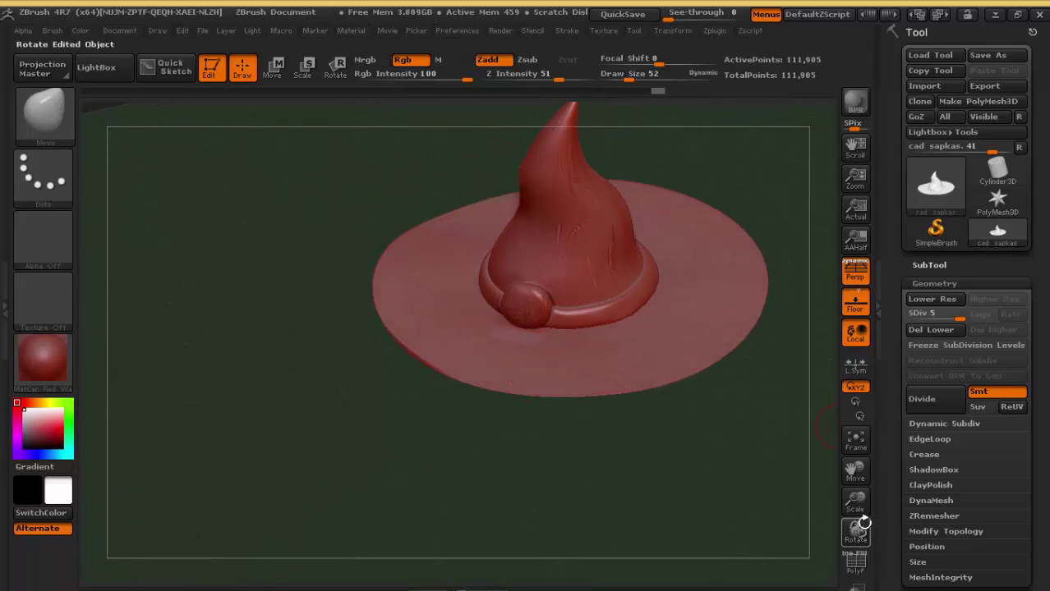
Step: Close in on the buckle knob and push its upper and lower sides outward with Move strokes
{"action": "left_click_drag", "start_coordinate": [856, 501], "coordinate": [932, 585]}
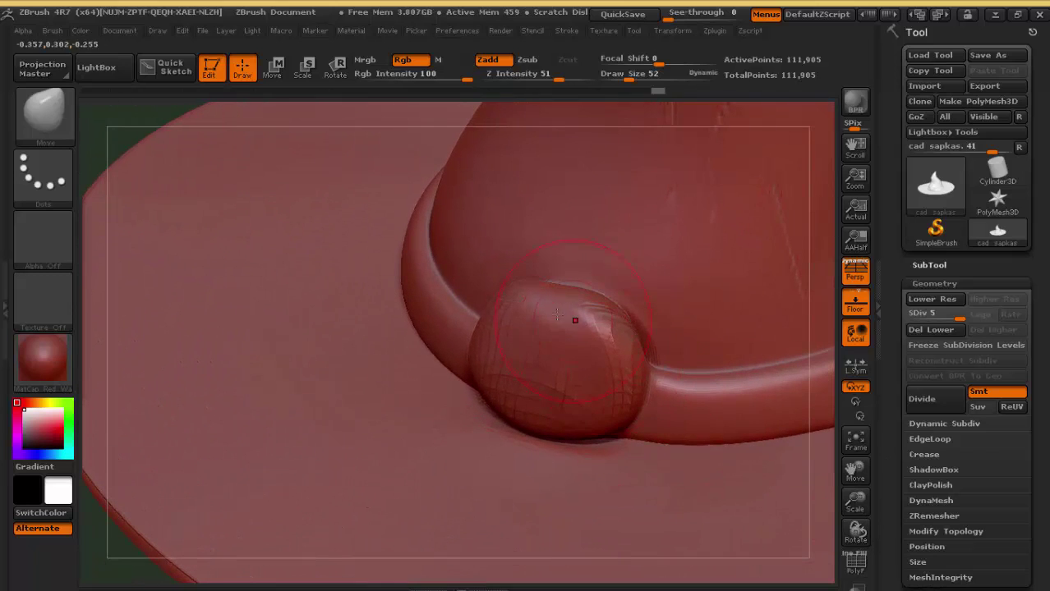
{"action": "left_click_drag", "start_coordinate": [584, 320], "coordinate": [521, 290]}
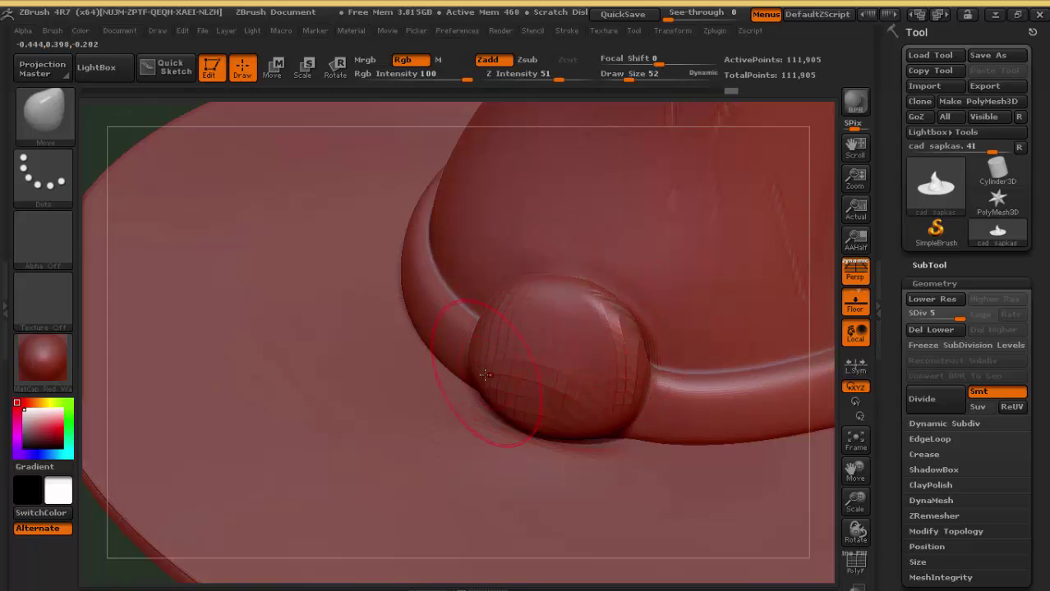
{"action": "left_click_drag", "start_coordinate": [484, 375], "coordinate": [608, 443]}
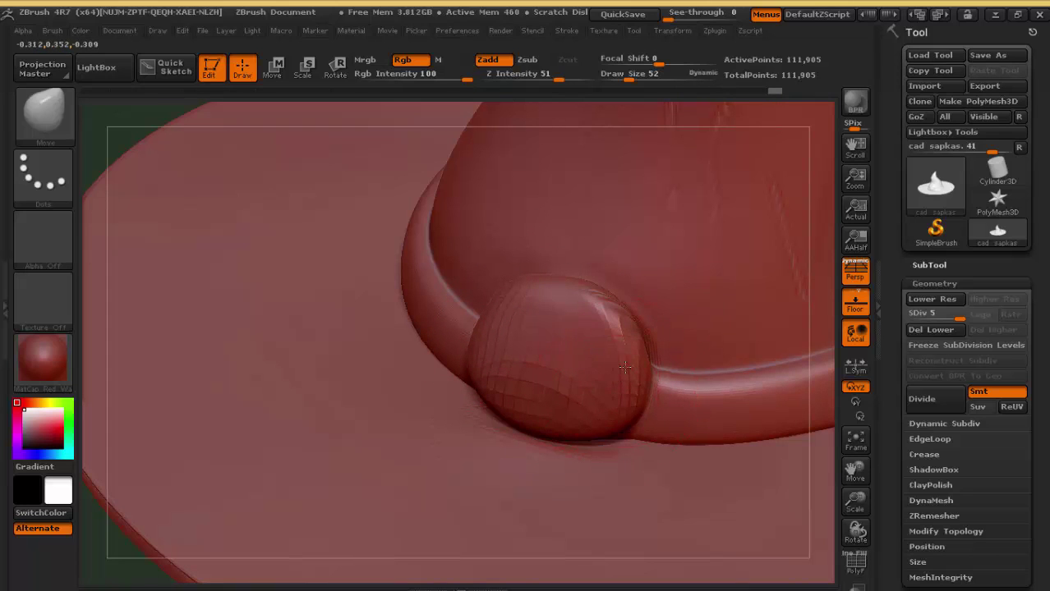
{"action": "key", "text": "ctrl+z"}
{"action": "key", "text": "ctrl+z"}
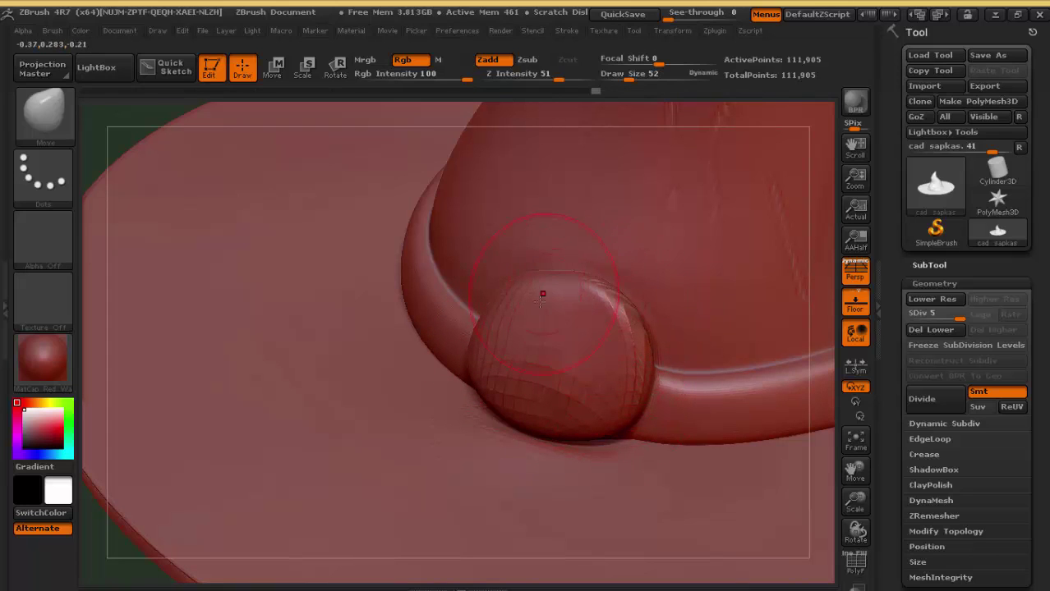
{"action": "left_click_drag", "start_coordinate": [542, 294], "coordinate": [519, 291]}
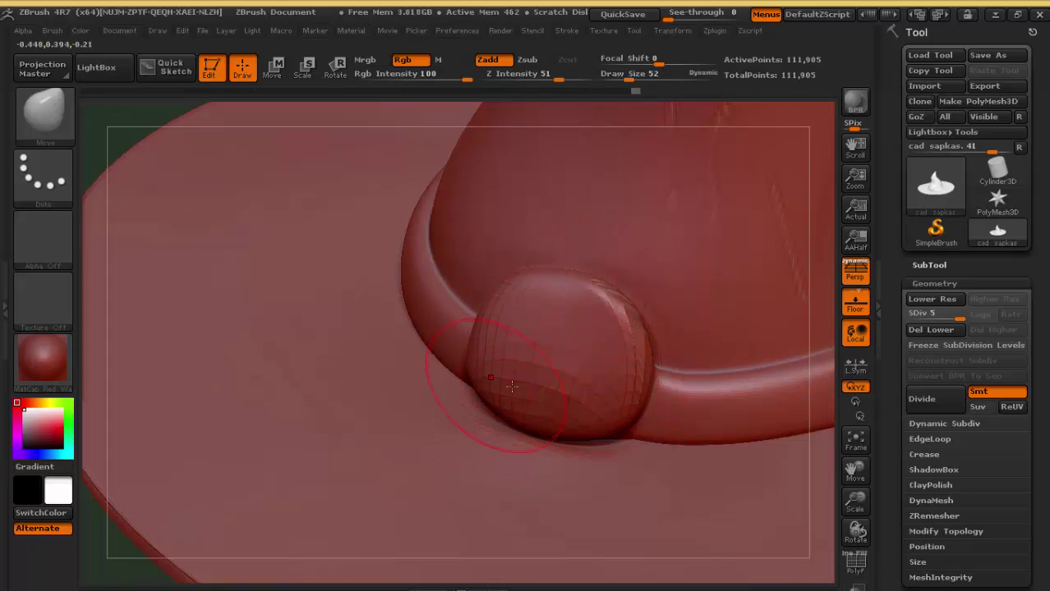
{"action": "mouse_move", "coordinate": [496, 370]}
{"action": "left_mouse_down"}
{"action": "mouse_move", "coordinate": [534, 386]}
{"action": "mouse_move", "coordinate": [626, 356]}
{"action": "mouse_move", "coordinate": [614, 305]}
{"action": "left_mouse_up"}
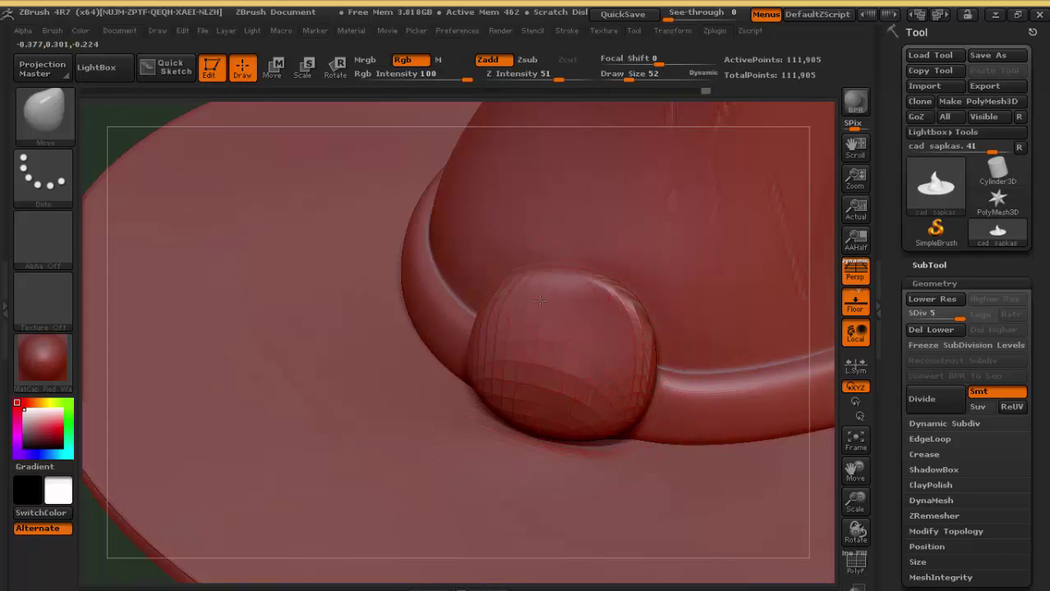
{"action": "left_click_drag", "start_coordinate": [500, 307], "coordinate": [492, 332]}
Step: View the knob side-on and compare its shape by undoing and redoing the last strokes
{"action": "mouse_move", "coordinate": [118, 118]}
{"action": "left_mouse_down"}
{"action": "mouse_move", "coordinate": [105, 134]}
{"action": "mouse_move", "coordinate": [85, 123]}
{"action": "left_mouse_up"}
{"action": "key", "text": "ctrl+z"}
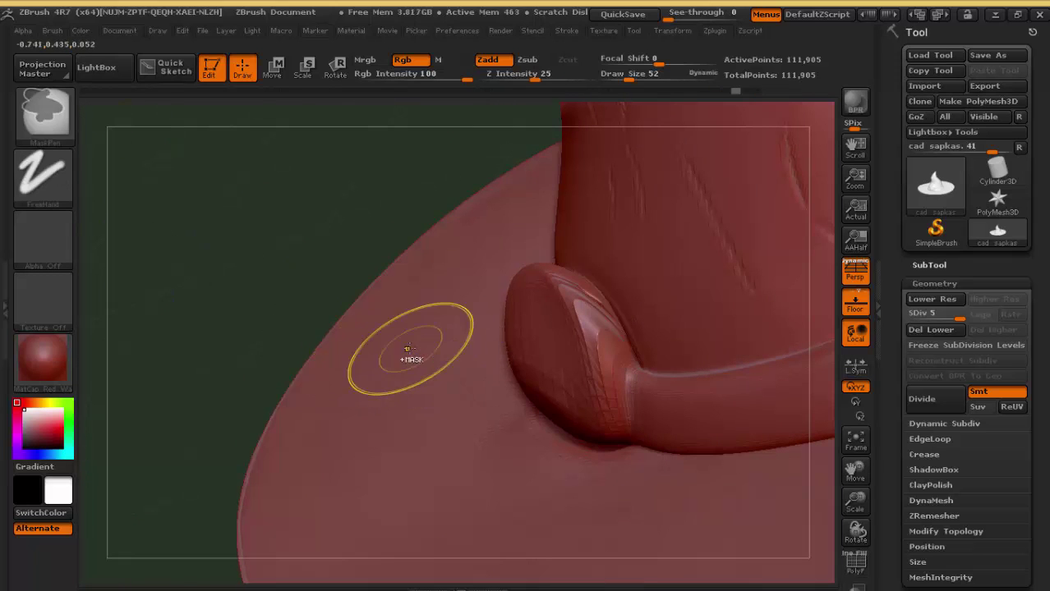
{"action": "key", "text": "ctrl+z"}
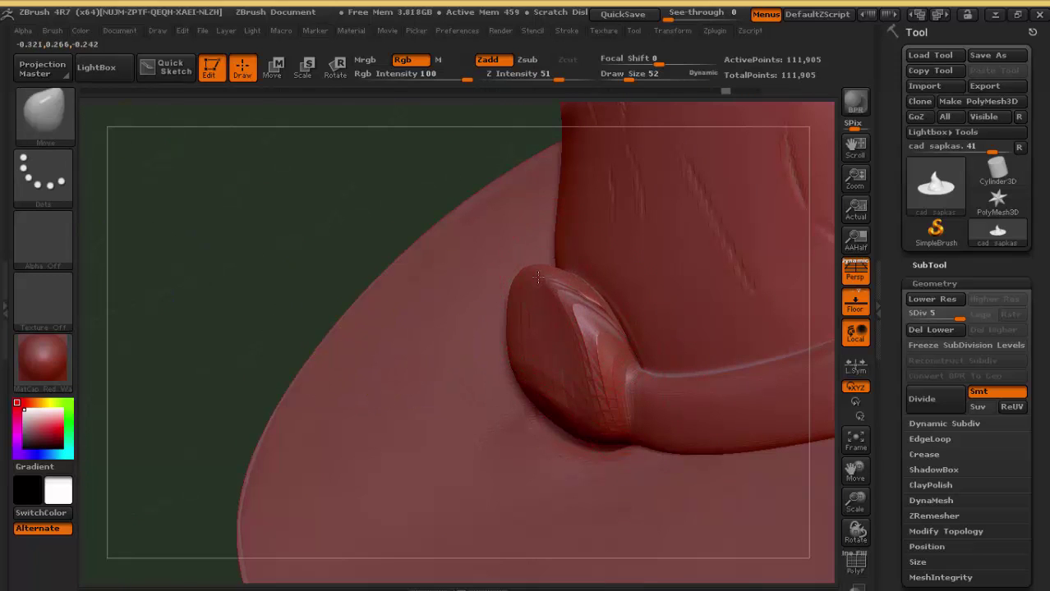
{"action": "key", "text": "ctrl+shift+z"}
{"action": "key", "text": "ctrl+shift+z"}
{"action": "key", "text": "ctrl+shift+z"}
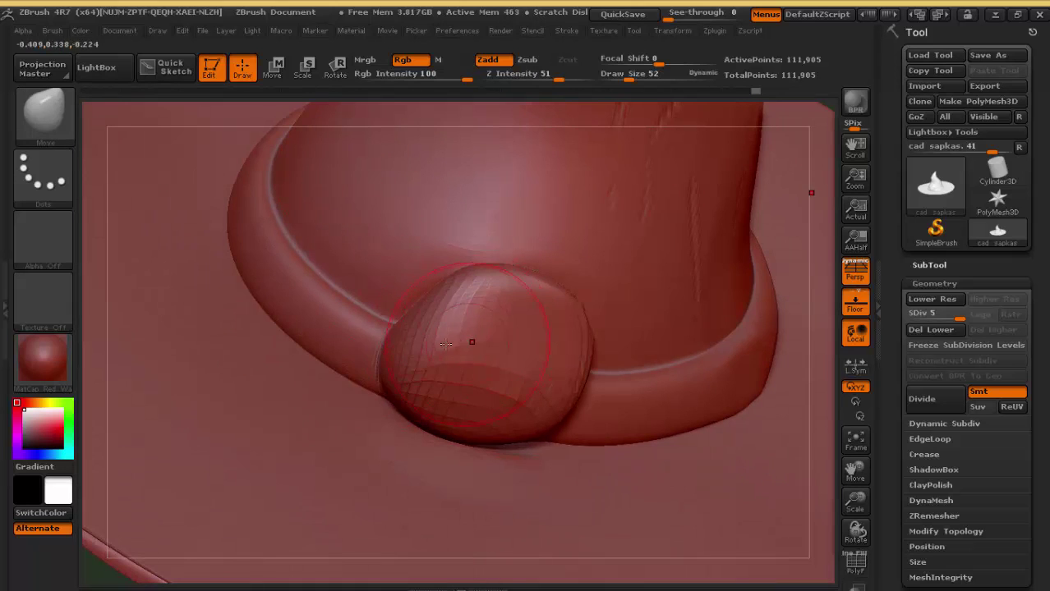
{"action": "key", "text": "ctrl+shift+z"}
{"action": "key", "text": "ctrl+shift+z"}
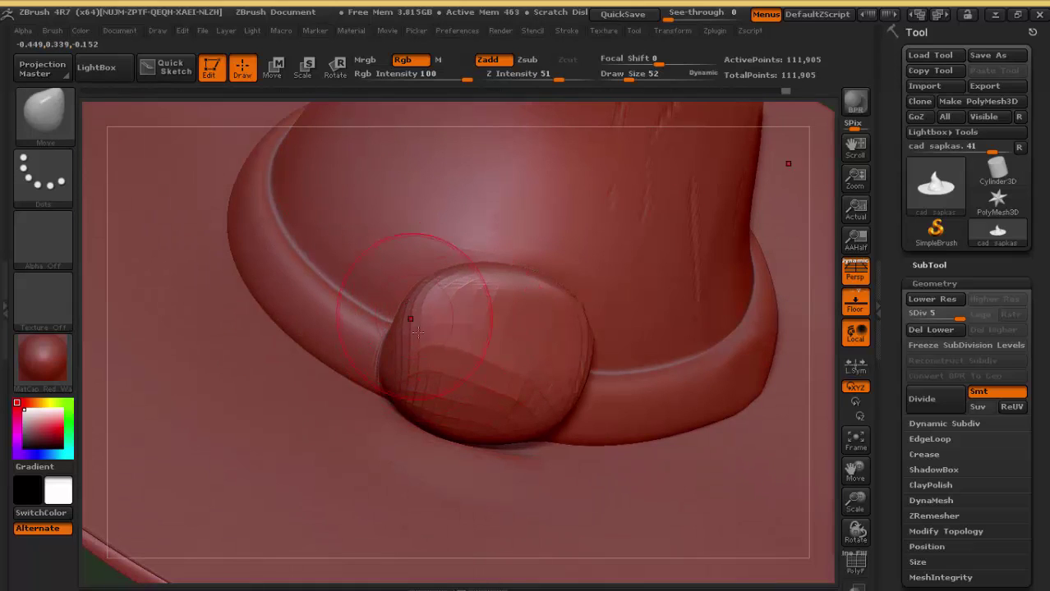
{"action": "key", "text": "ctrl+shift+z"}
{"action": "key", "text": "ctrl+shift+z"}
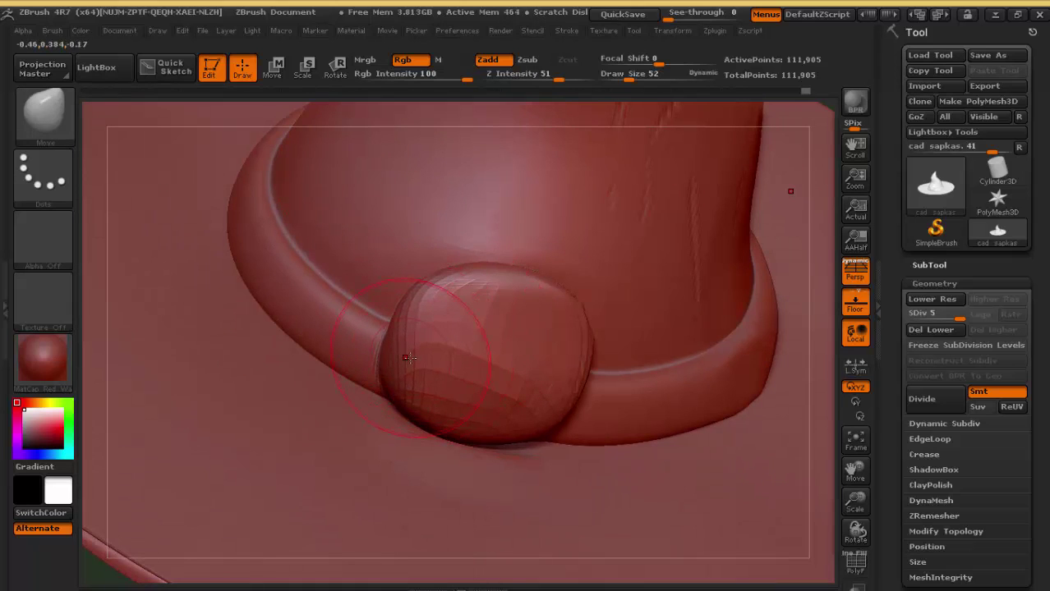